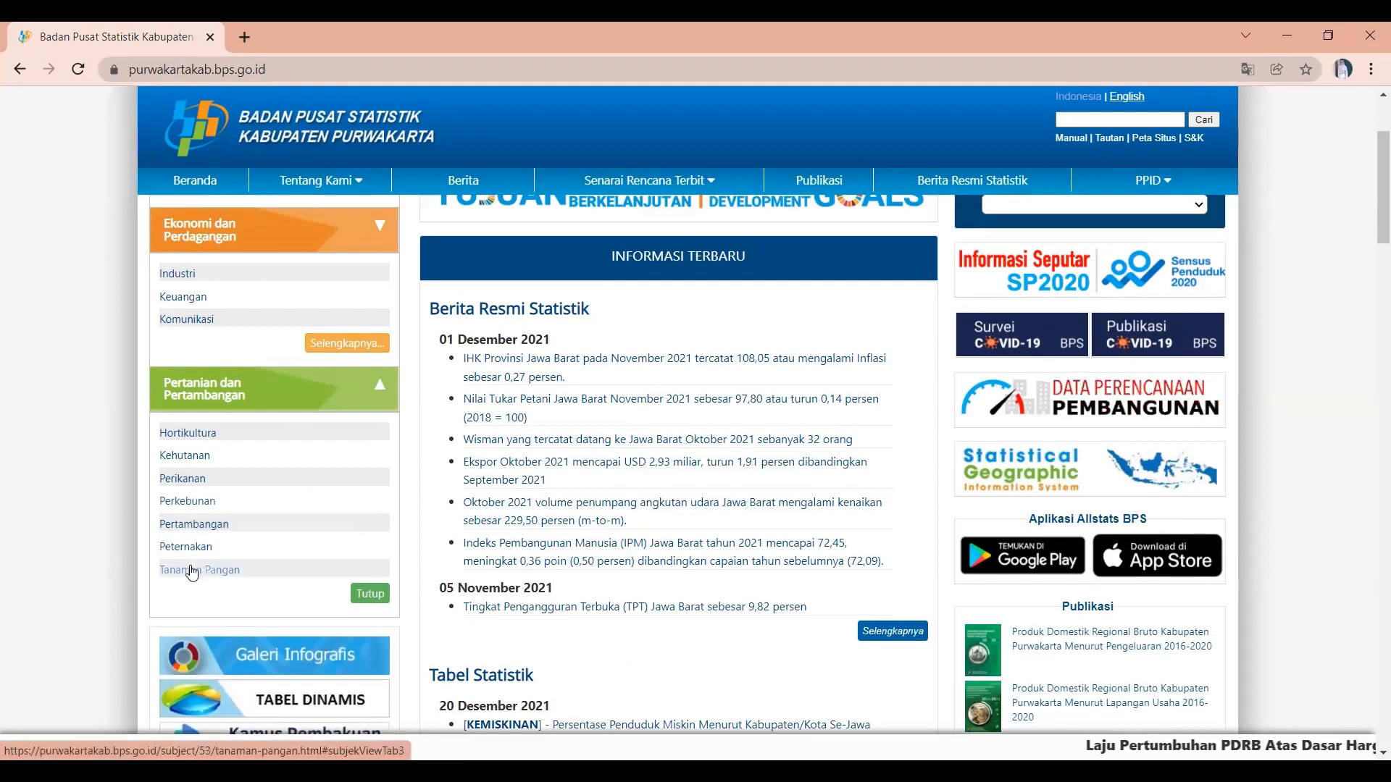
# Step: Download the "Produksi Padi dan Beras Menurut Kecamatan (Ton) di Kabupaten Purwakarta, 2020" table from the Tanaman Pangan subject
pyautogui.click(193, 568)
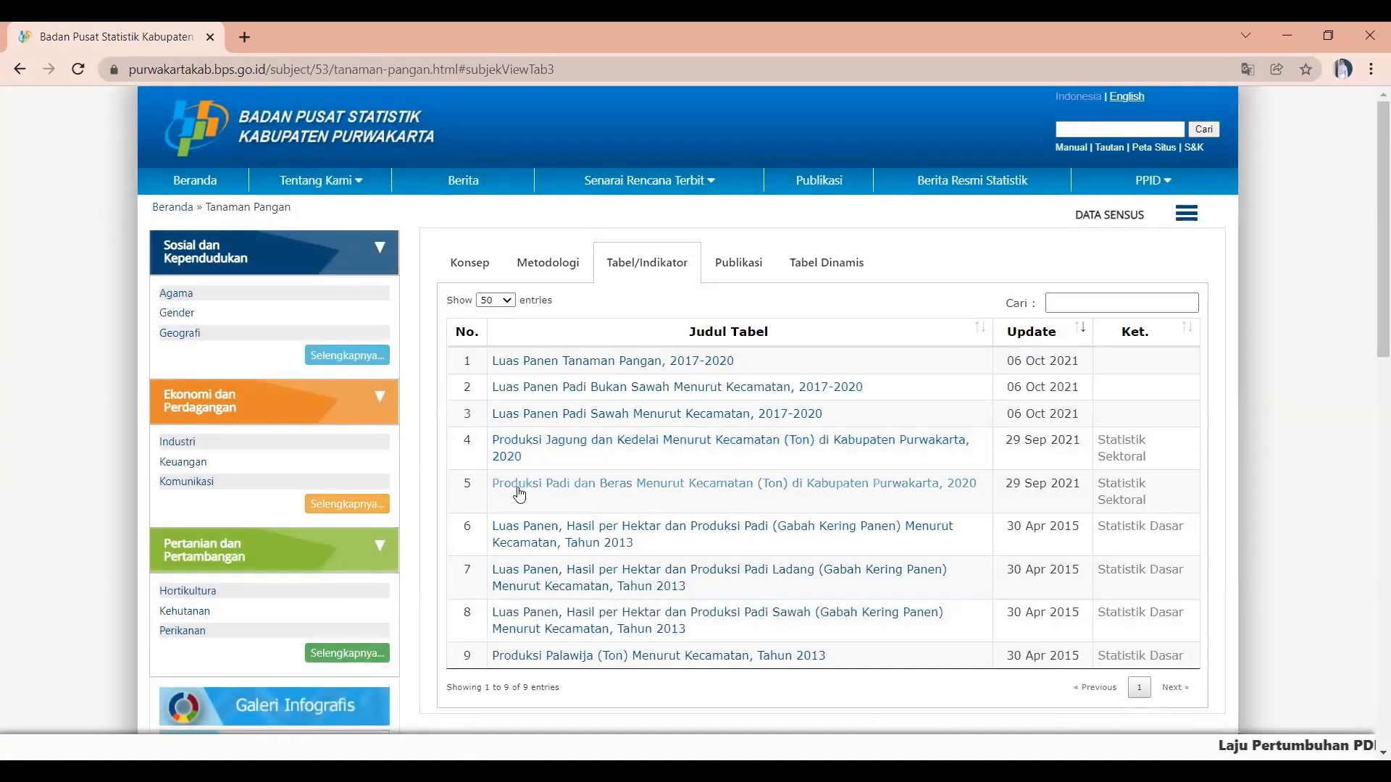
pyautogui.click(739, 491)
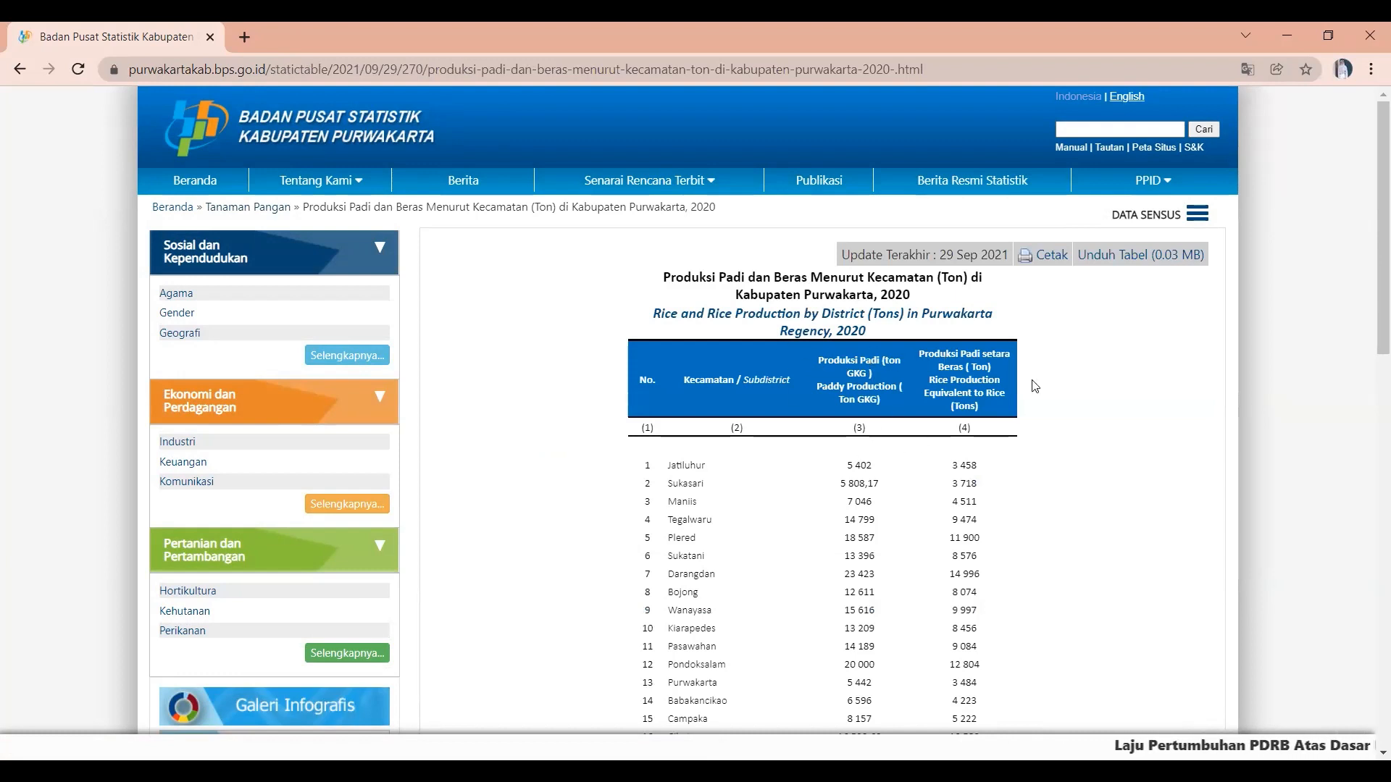
pyautogui.click(1146, 259)
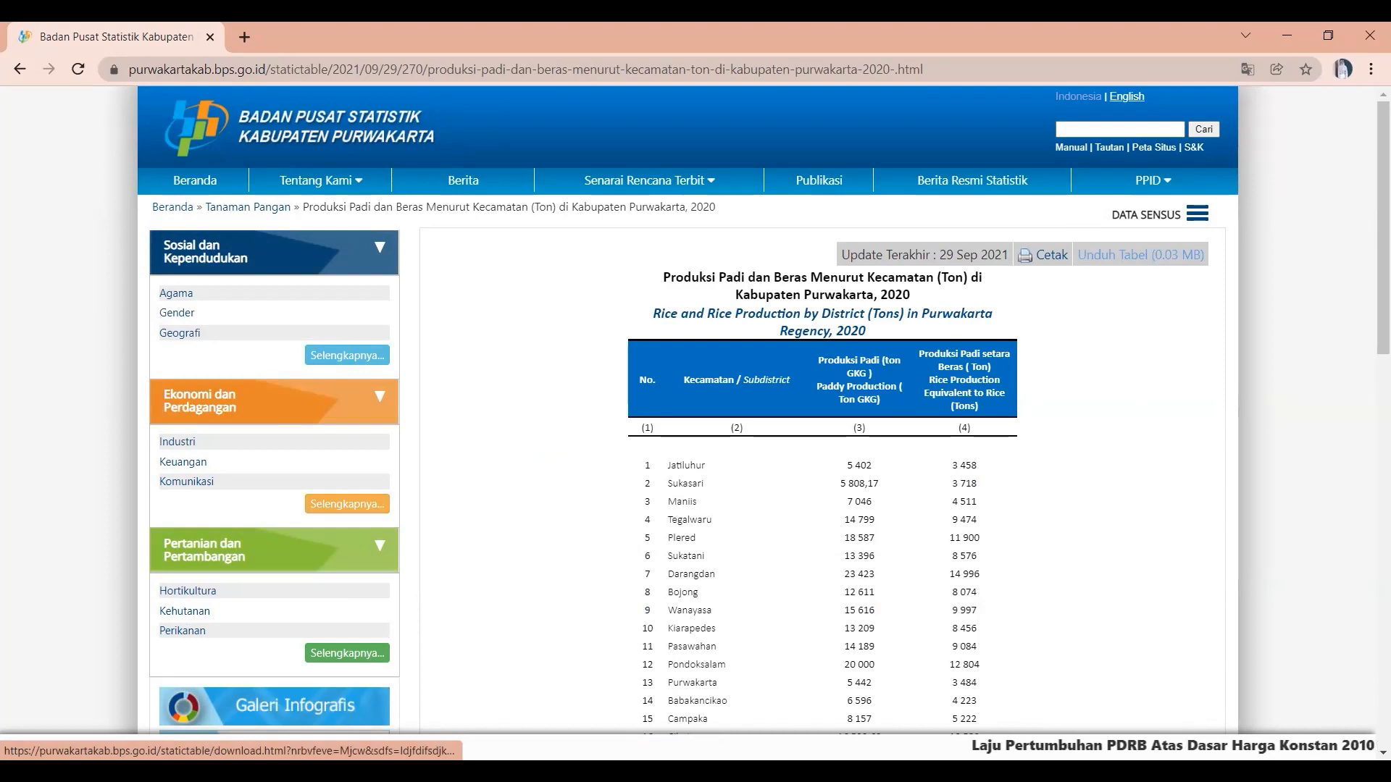
# Step: Open the warungmapping.my.id page "Download Shapefile Tutupan Lahan Lengkap 2019" in a new browser tab
pyautogui.click(245, 37)
pyautogui.click(266, 68)
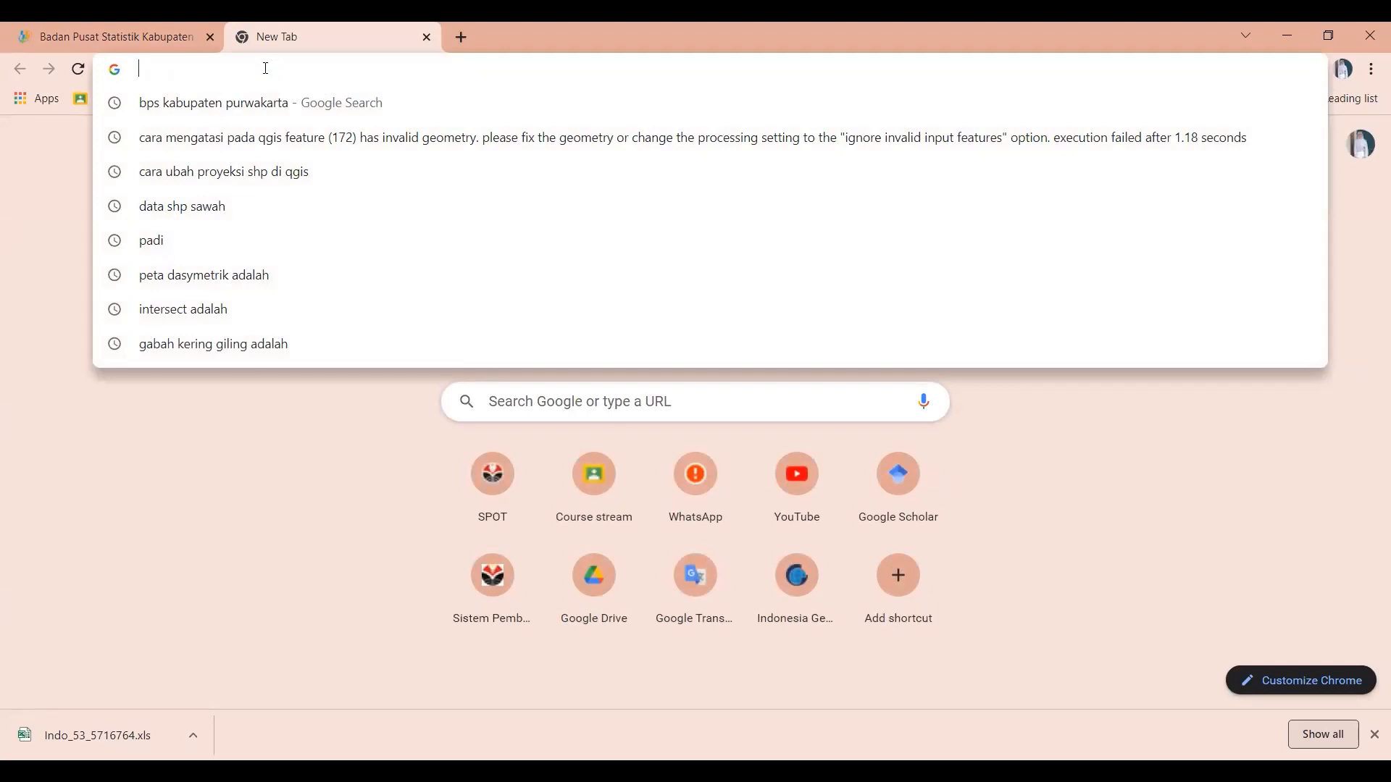
pyautogui.write('w')
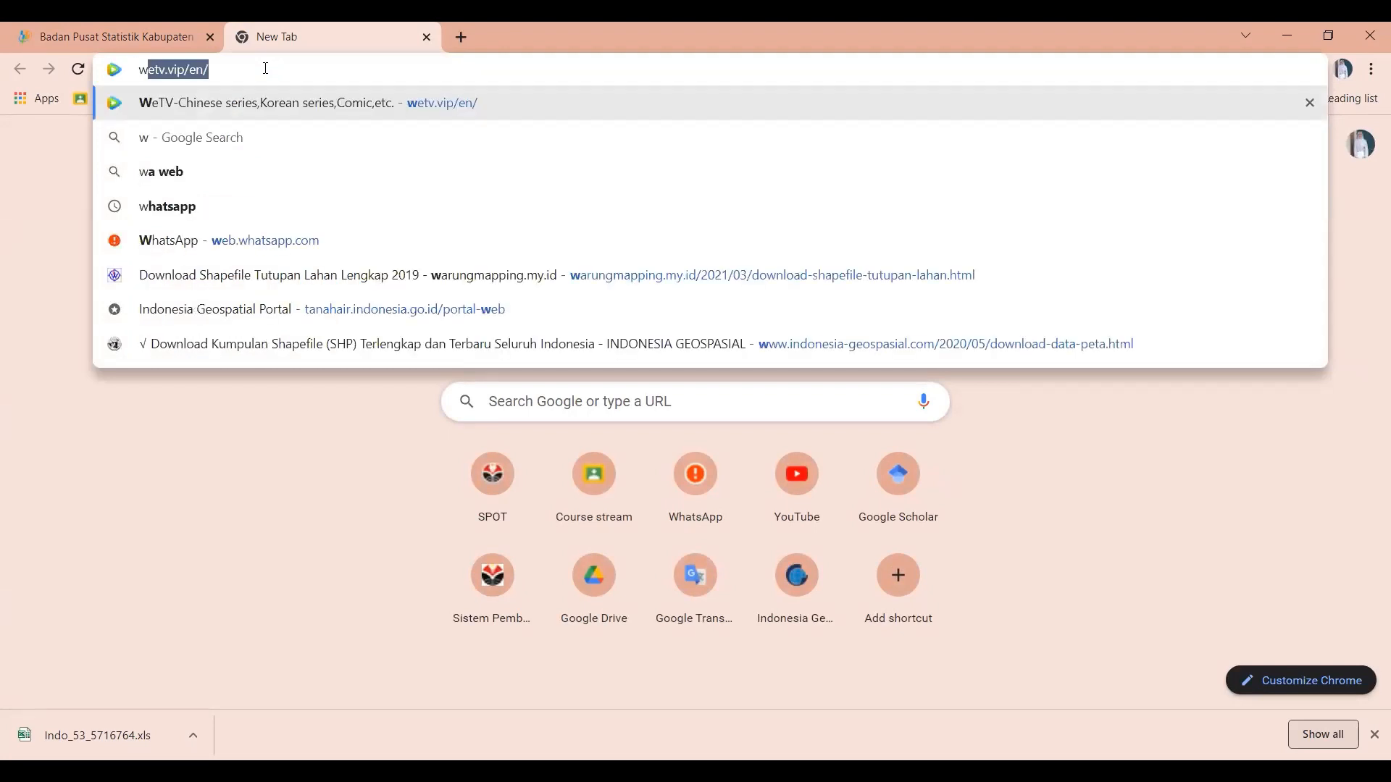
pyautogui.write('a')
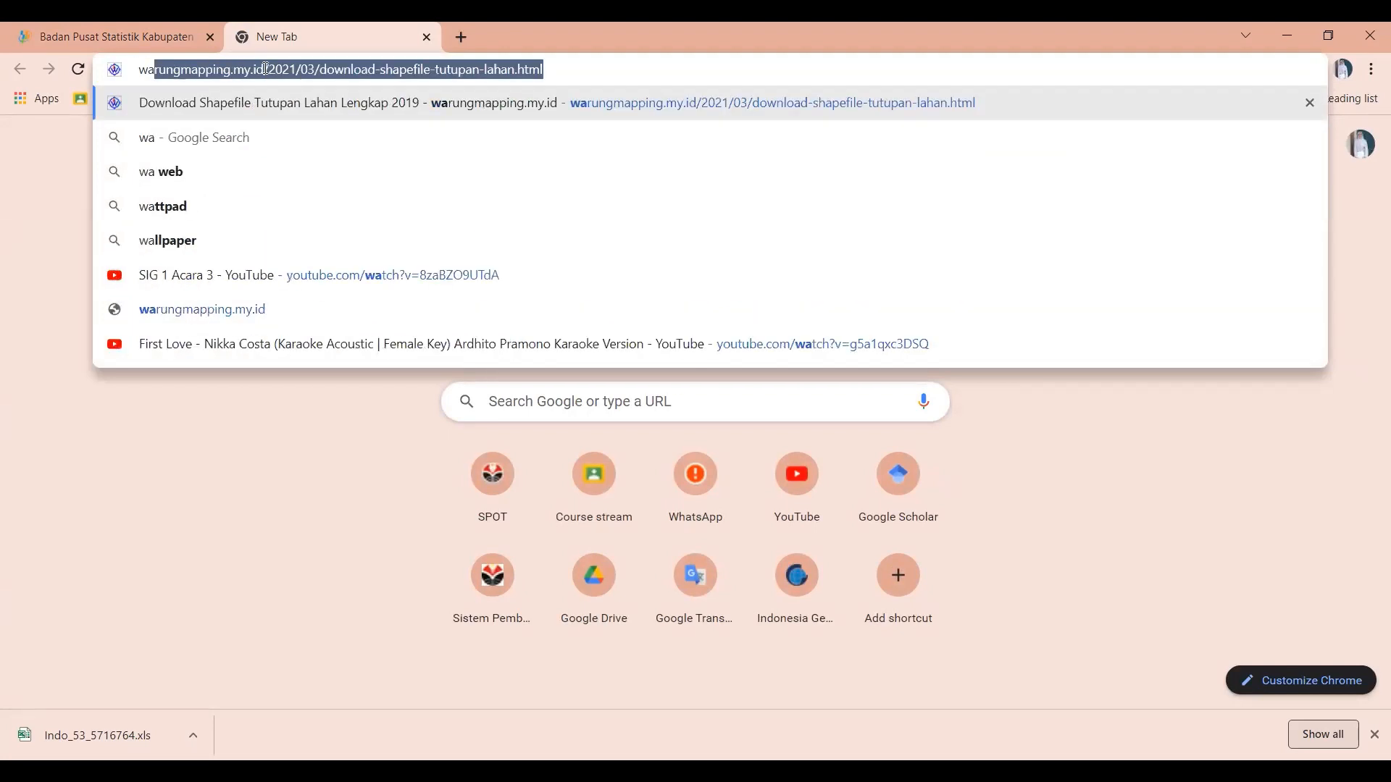
pyautogui.press('Return')
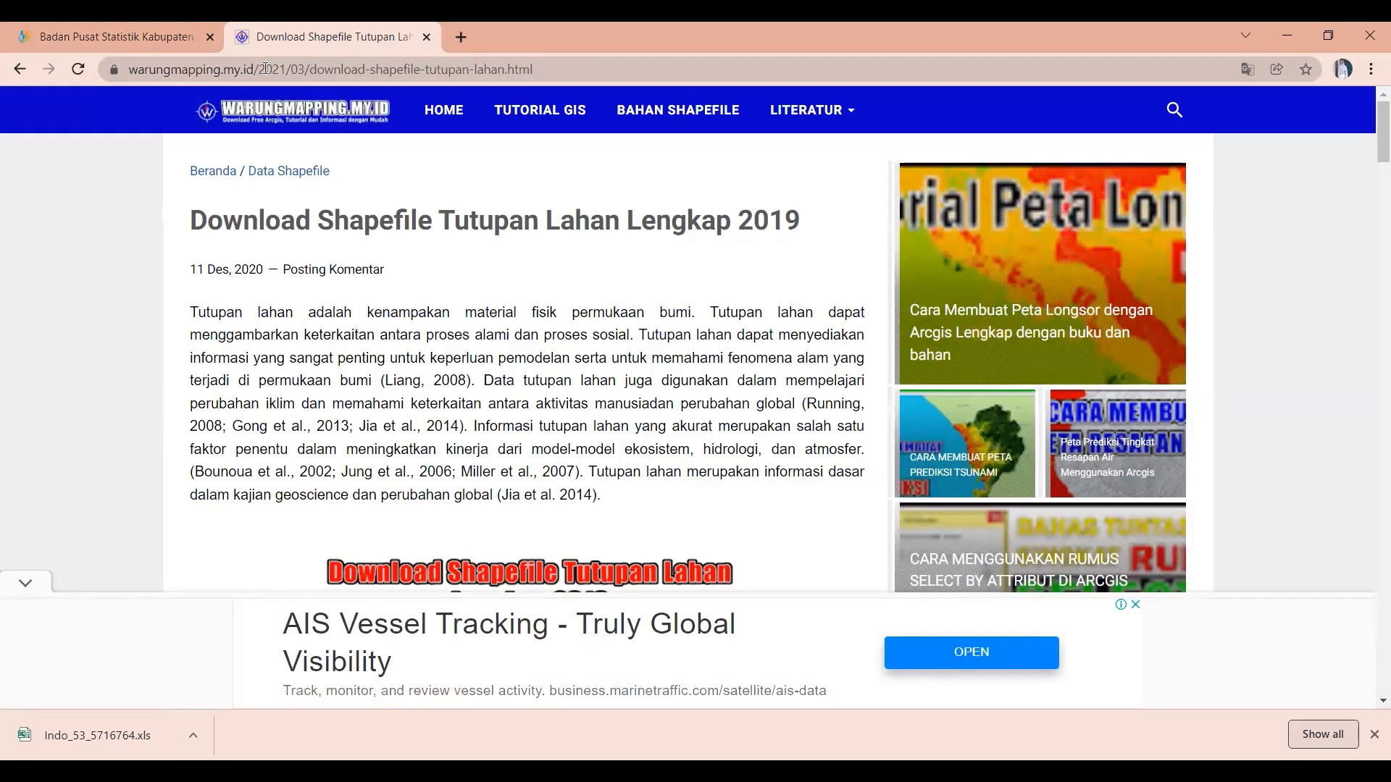
# Step: Download the Provinsi Jawa Barat land cover archive, 12. Tuplah Jawa Barat 2019.rar, from the province list
pyautogui.scroll(-15, 398, 342)
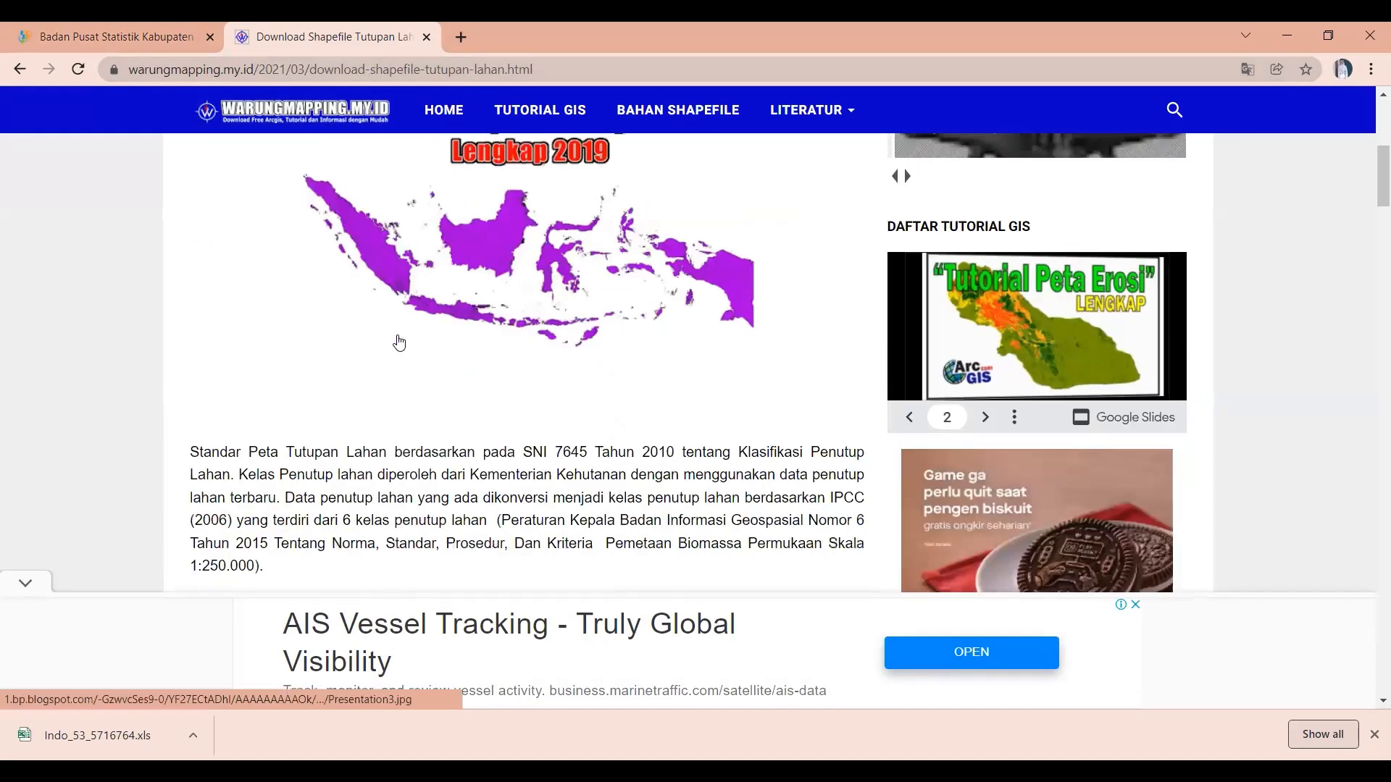
pyautogui.scroll(-15, 398, 341)
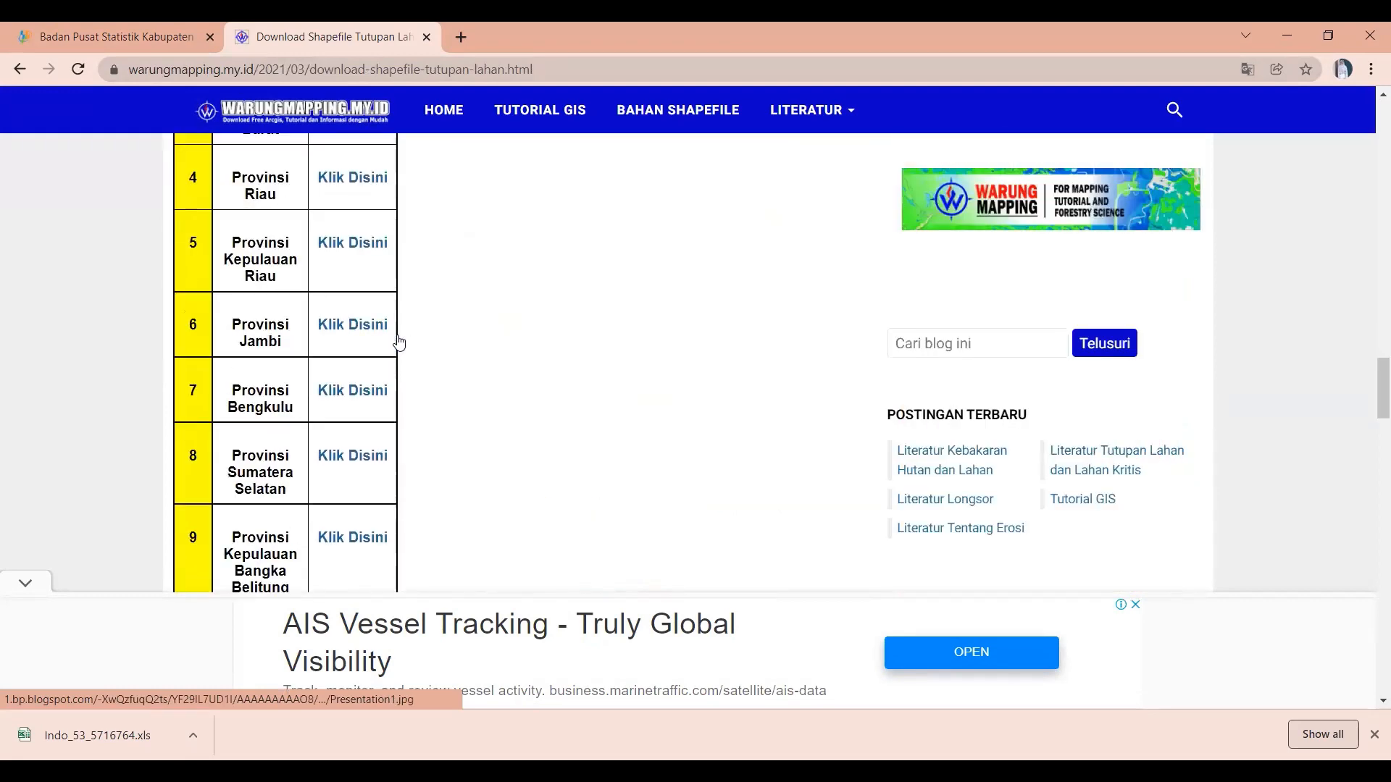
pyautogui.scroll(-4, 400, 484)
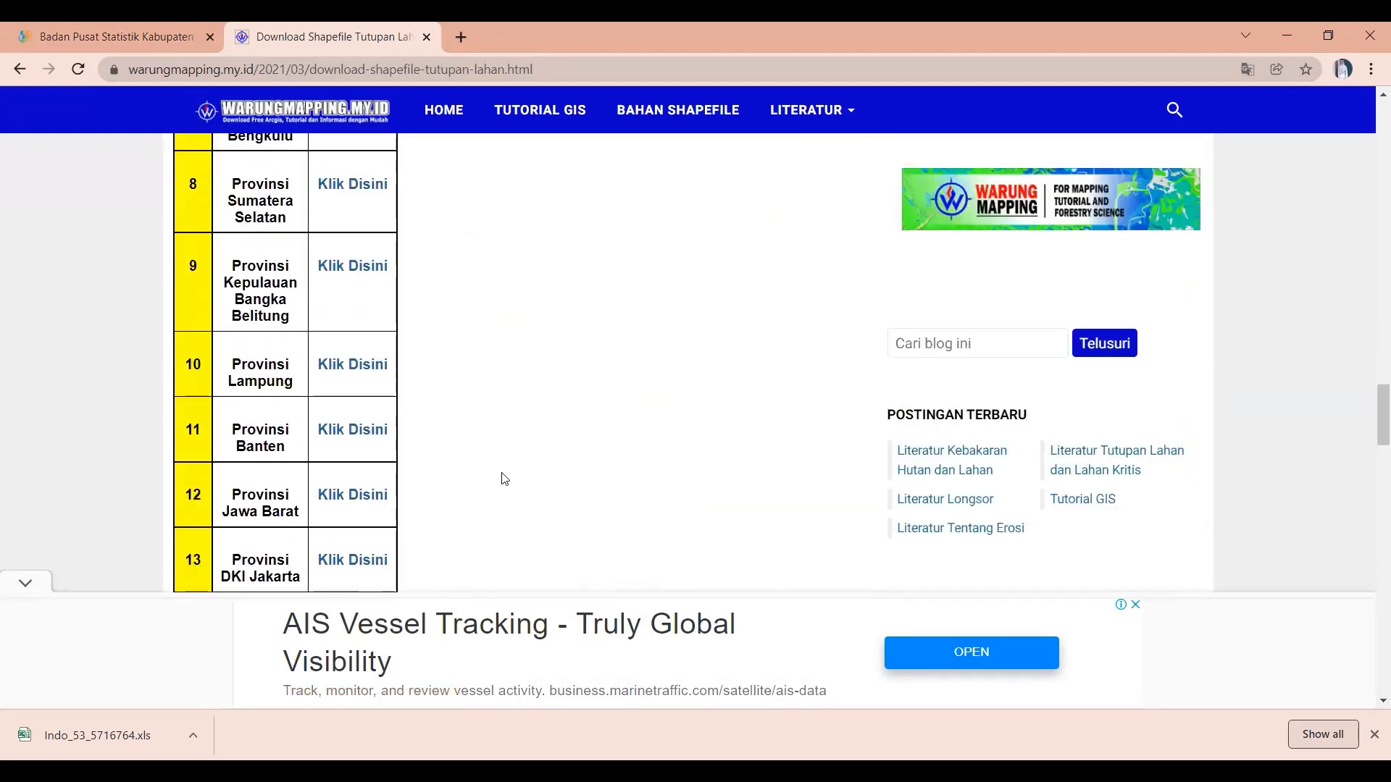
pyautogui.scroll(-2, 525, 454)
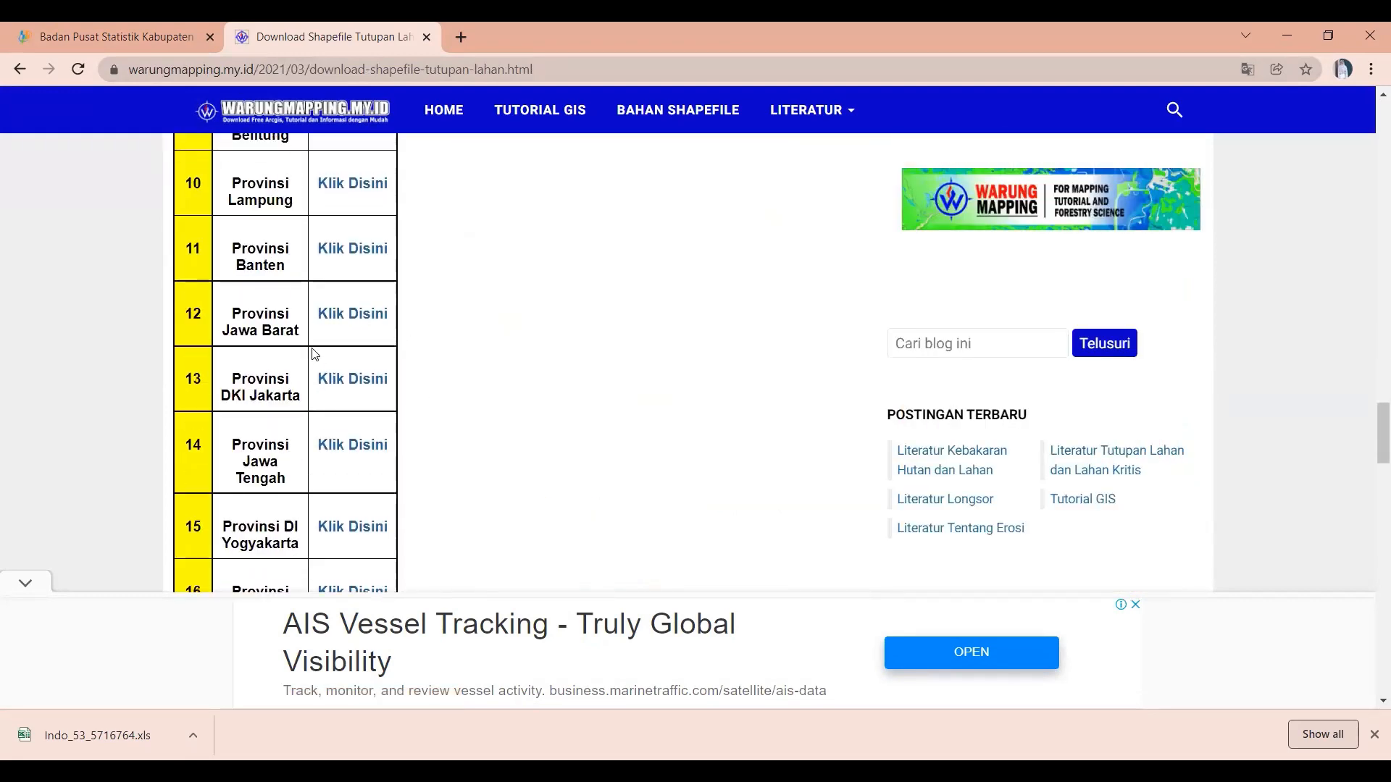
pyautogui.click(353, 316)
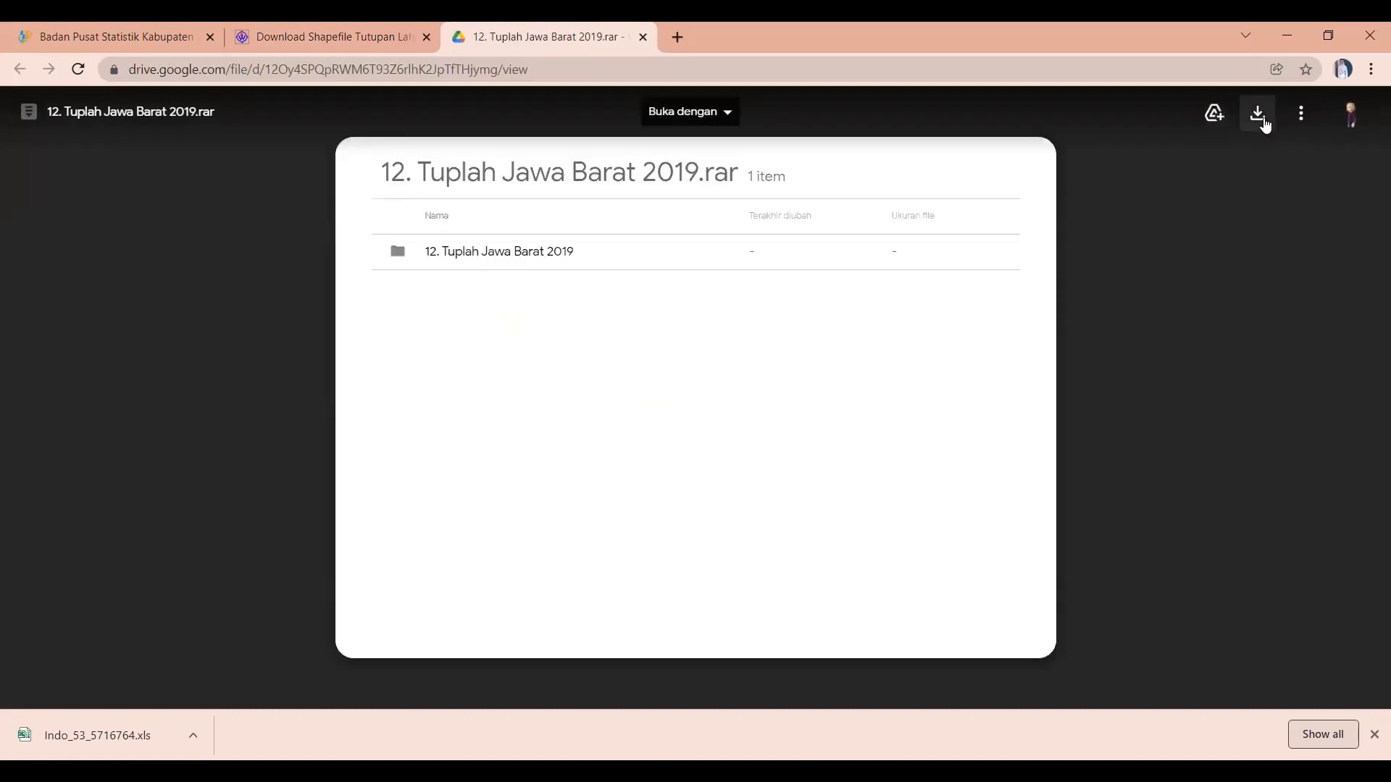
pyautogui.click(1264, 124)
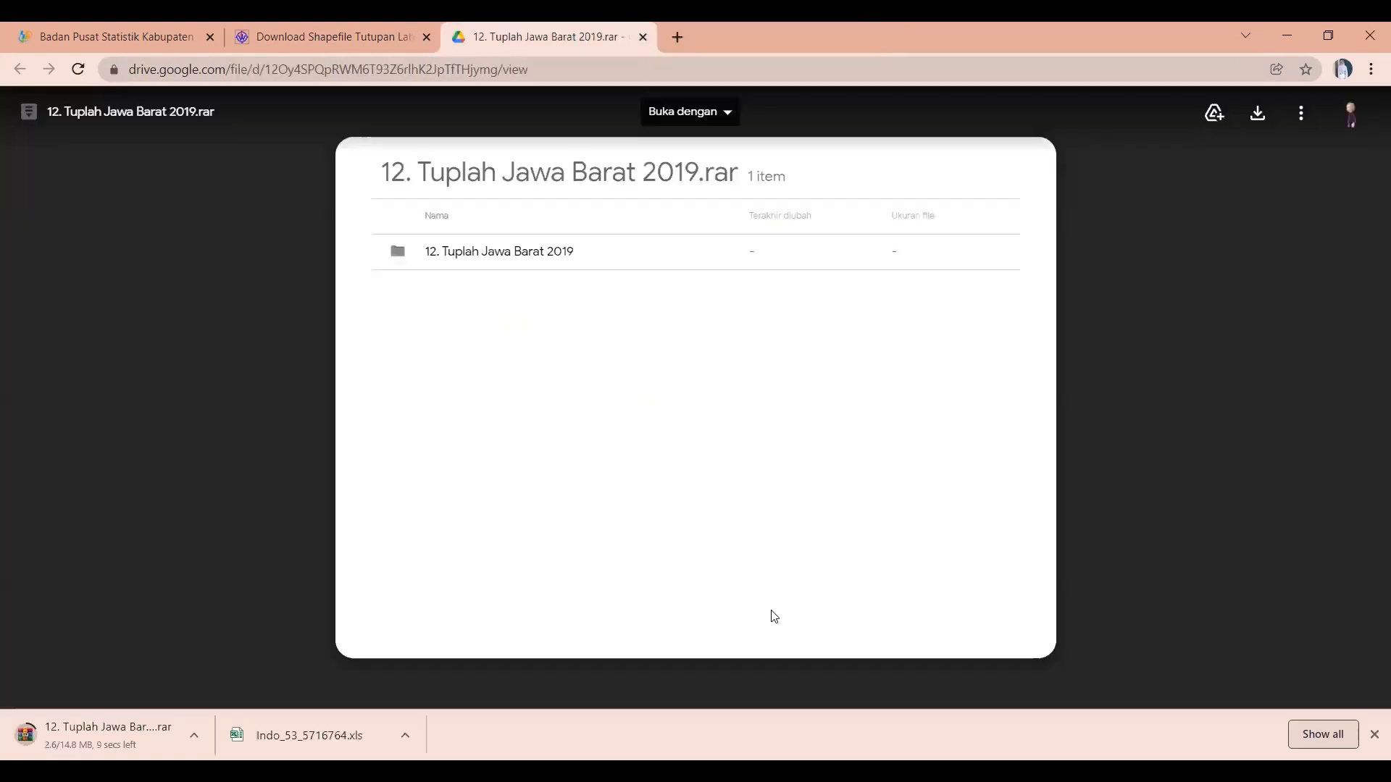
# Step: Try to open the bookmarked Indonesia Geospatial Portal (tanahair.indonesia.go.id/portal-web) in a new browser tab
pyautogui.click(677, 38)
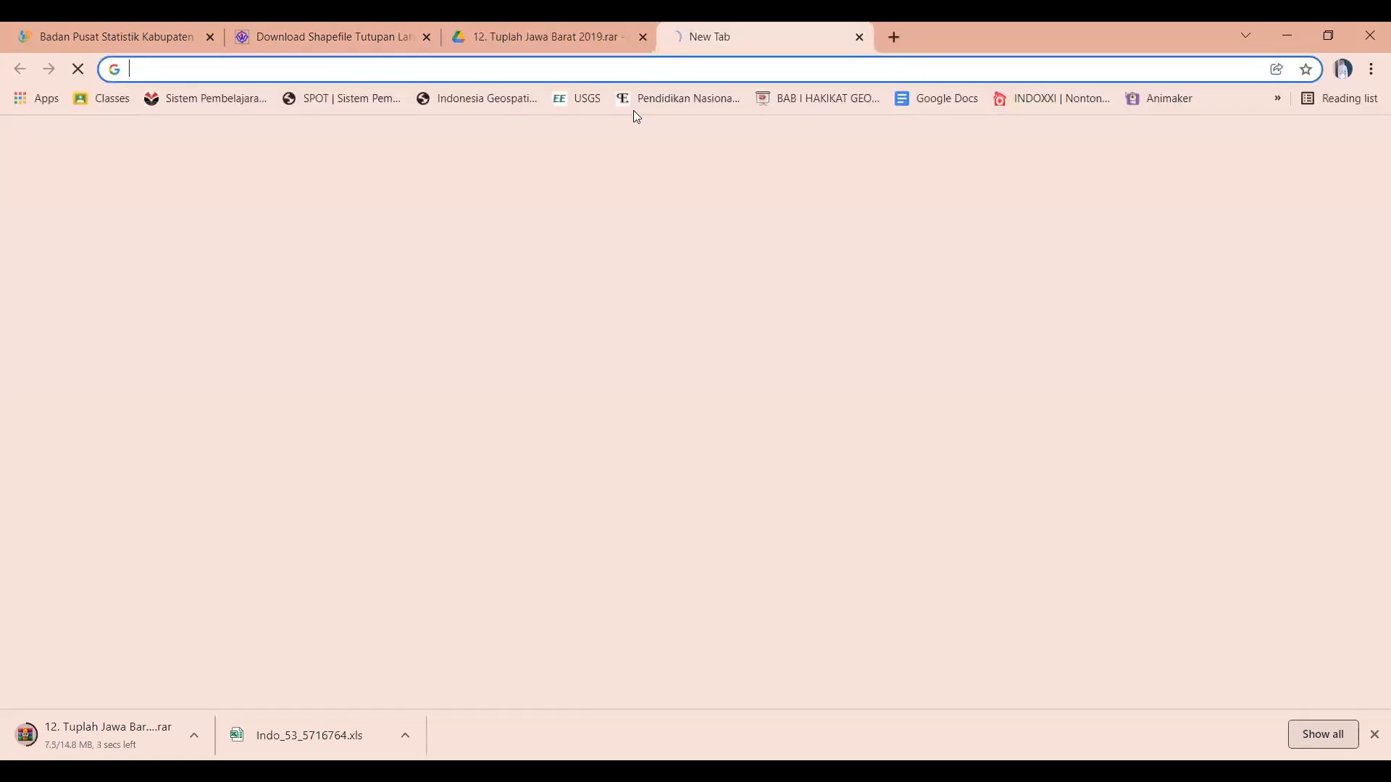
pyautogui.click(598, 71)
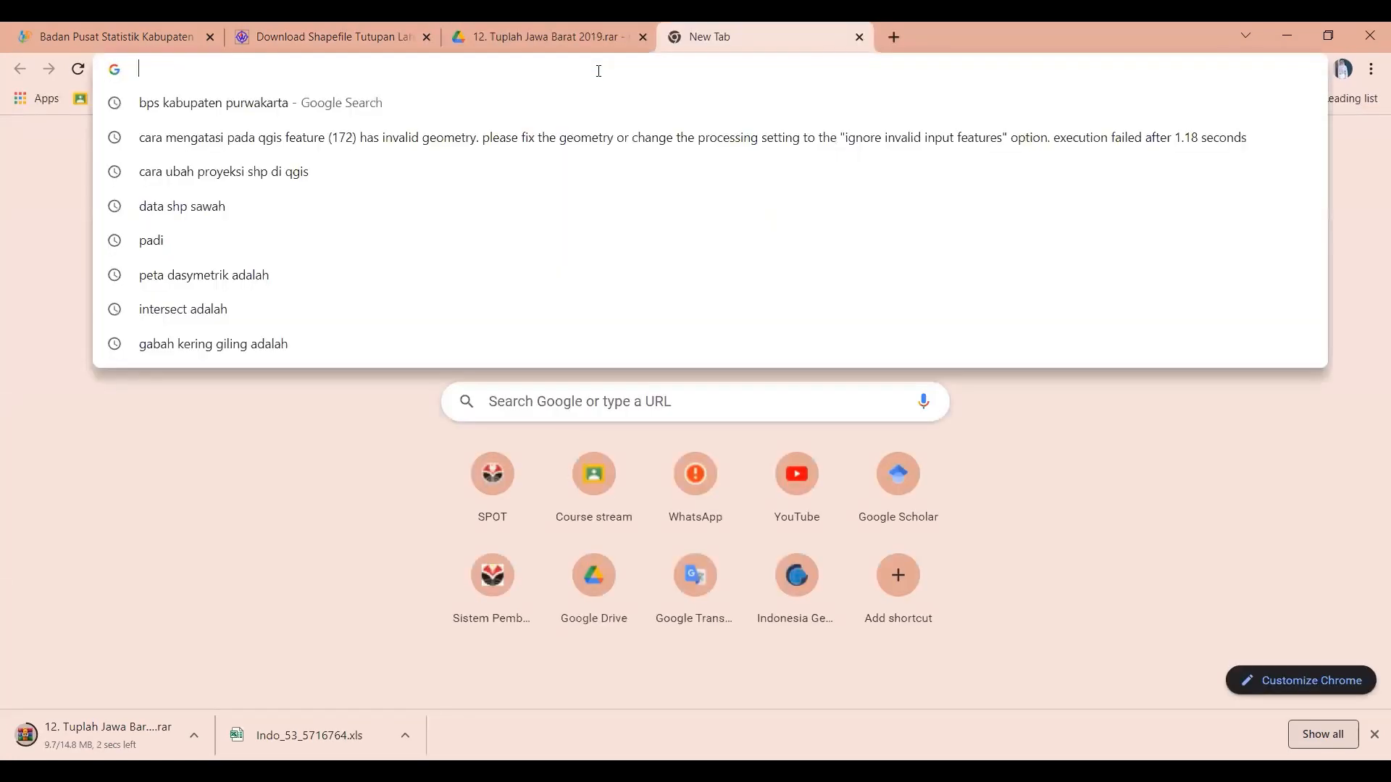
pyautogui.click(255, 433)
pyautogui.click(462, 100)
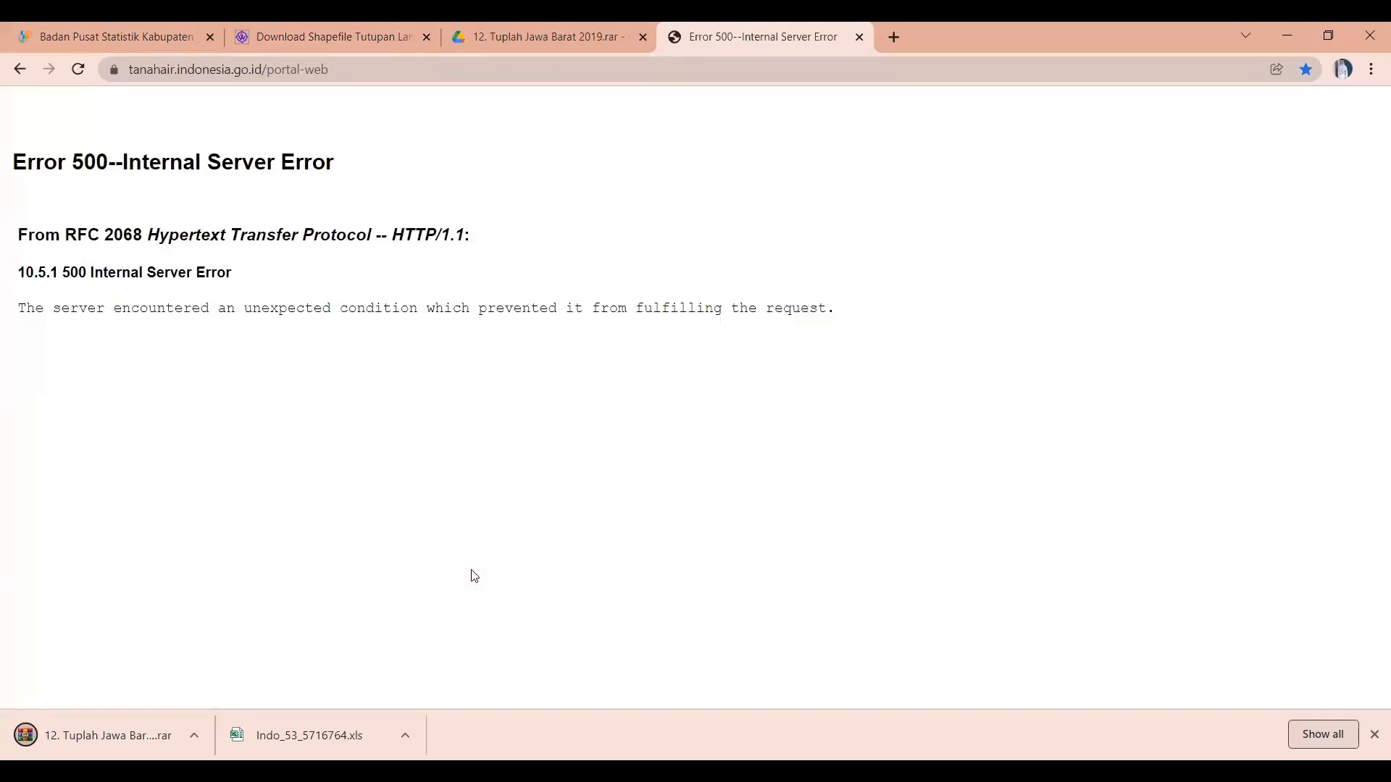
pyautogui.click(77, 68)
pyautogui.click(20, 69)
pyautogui.click(467, 97)
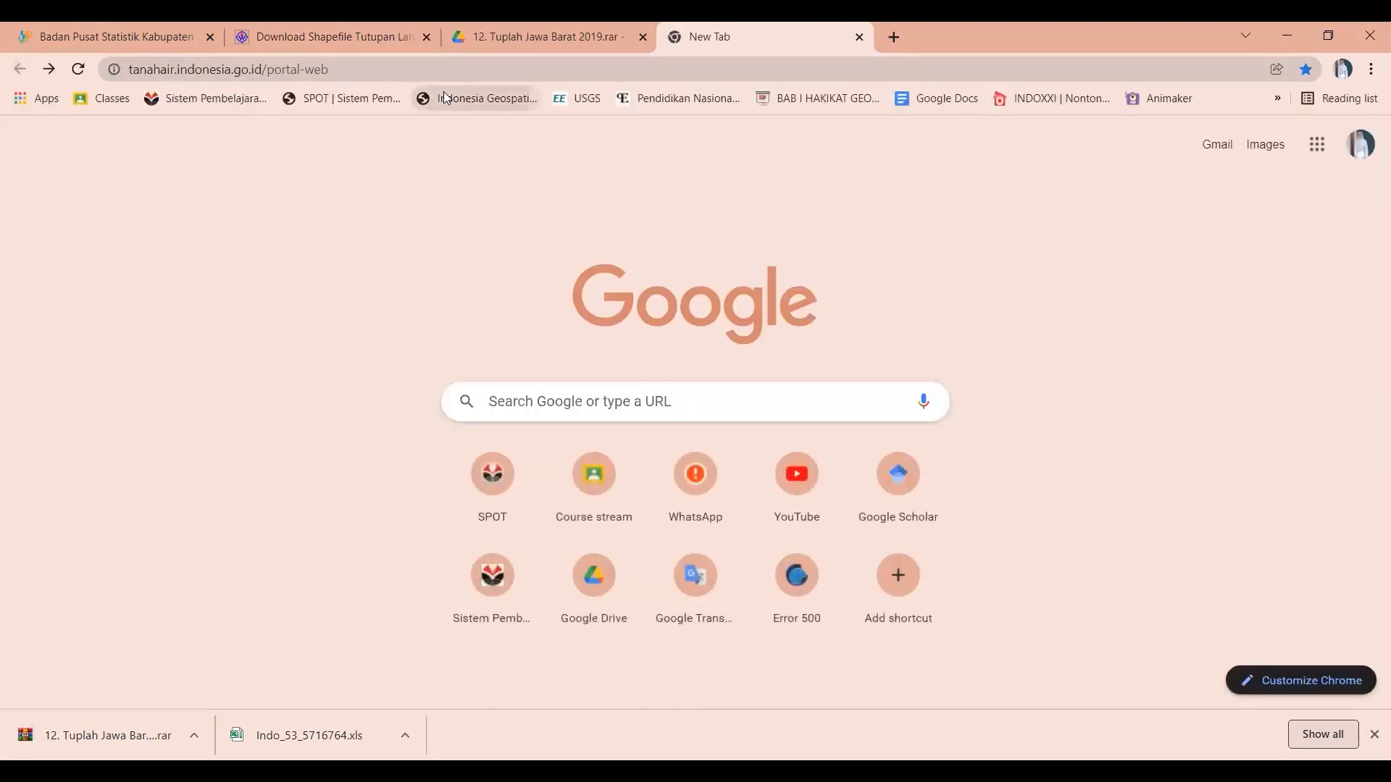
pyautogui.click(19, 69)
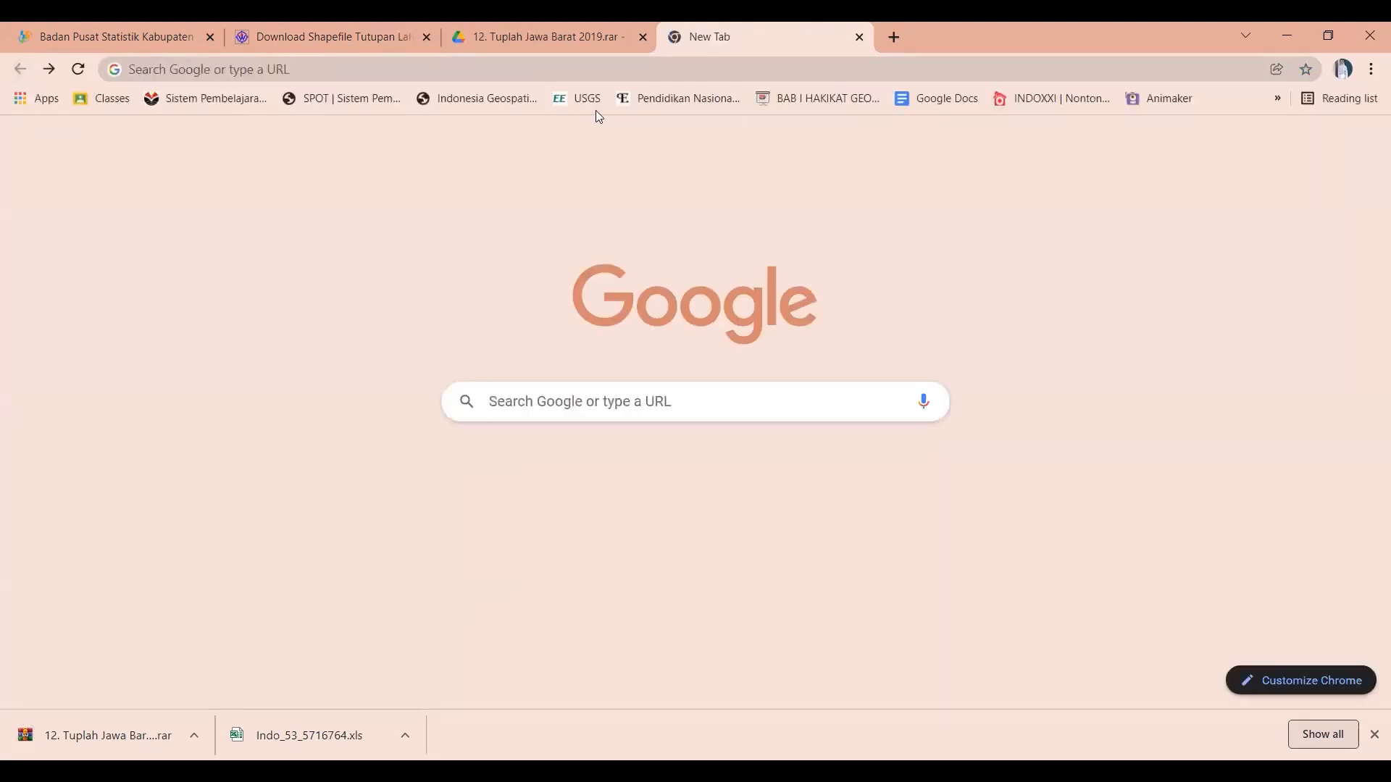
pyautogui.click(467, 101)
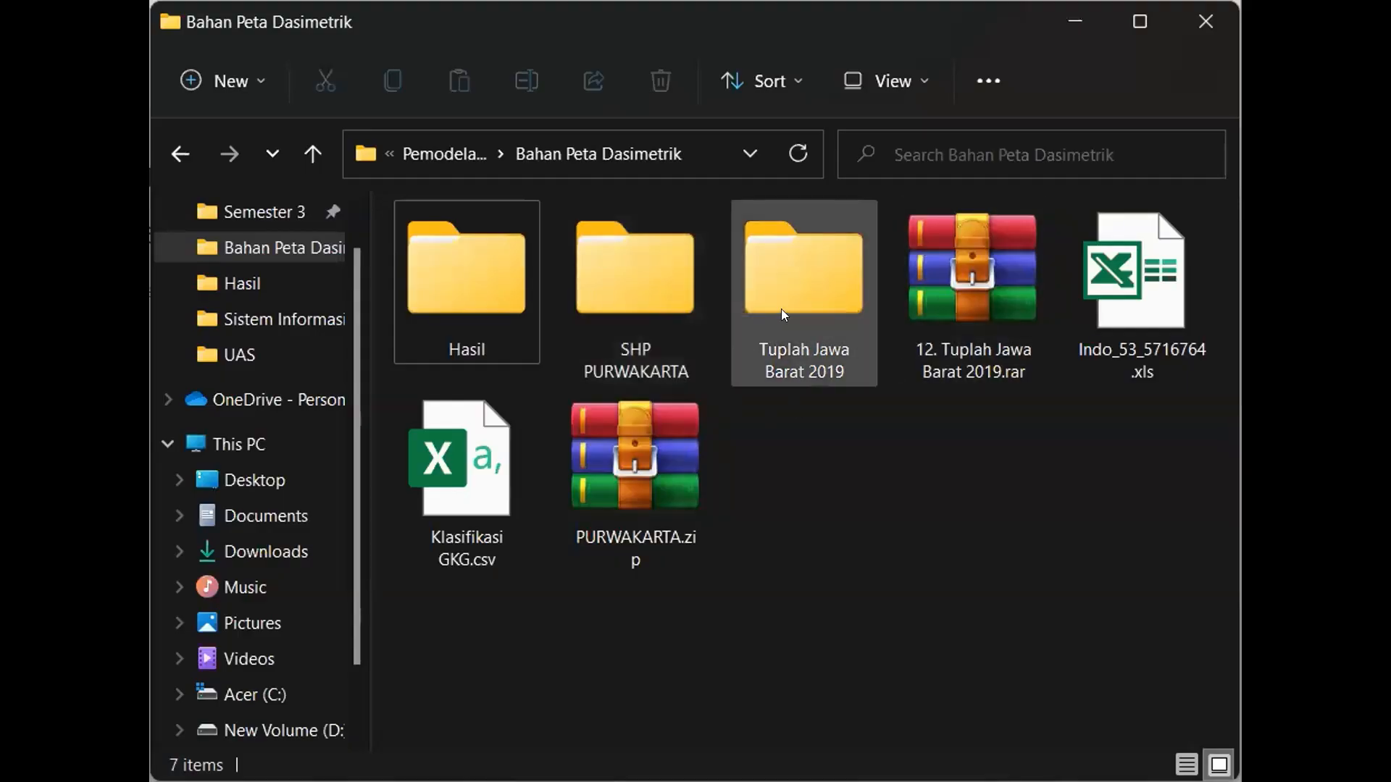
# Step: Review the map materials in the Bahan Peta Dasimetrik folder, including the land cover, spreadsheet and Purwakarta shapefile items
pyautogui.click(781, 306)
pyautogui.click(974, 259)
pyautogui.click(819, 294)
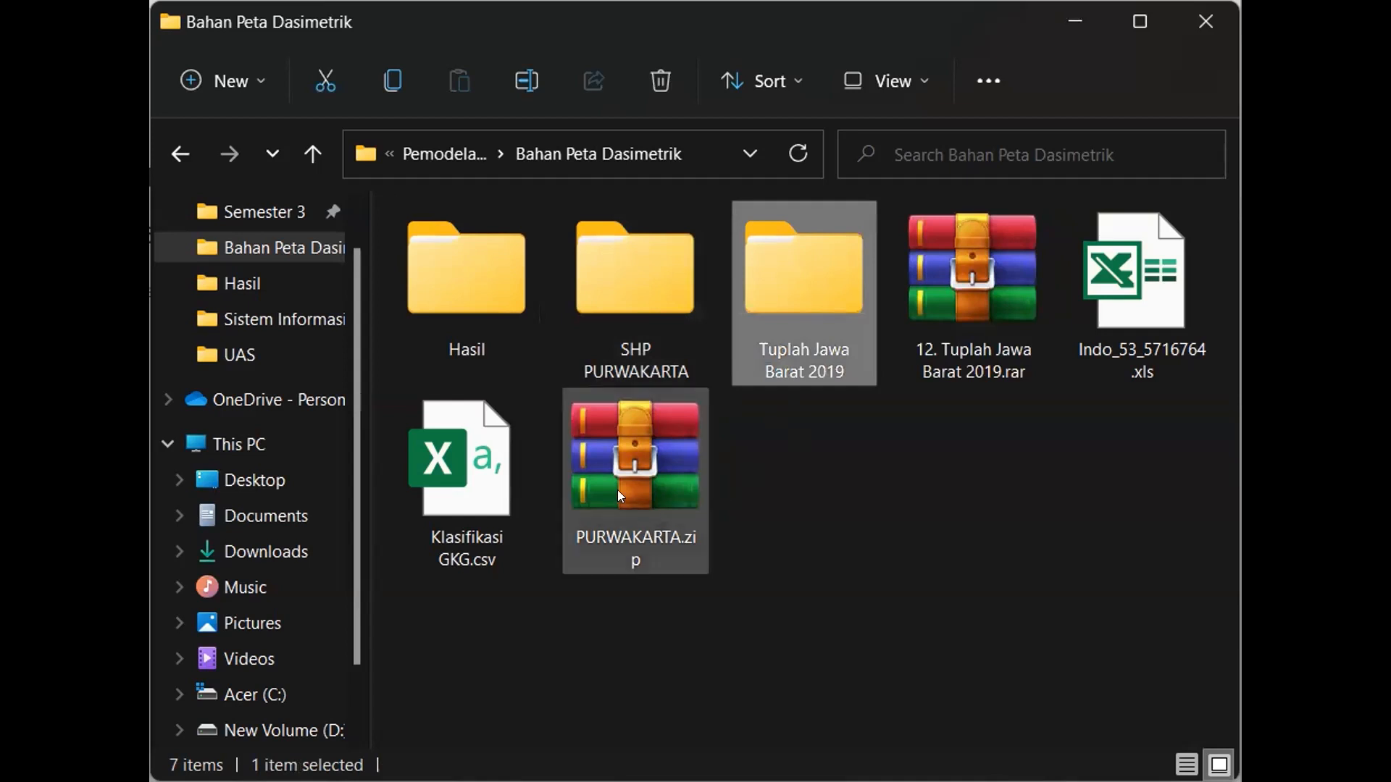
pyautogui.click(1157, 289)
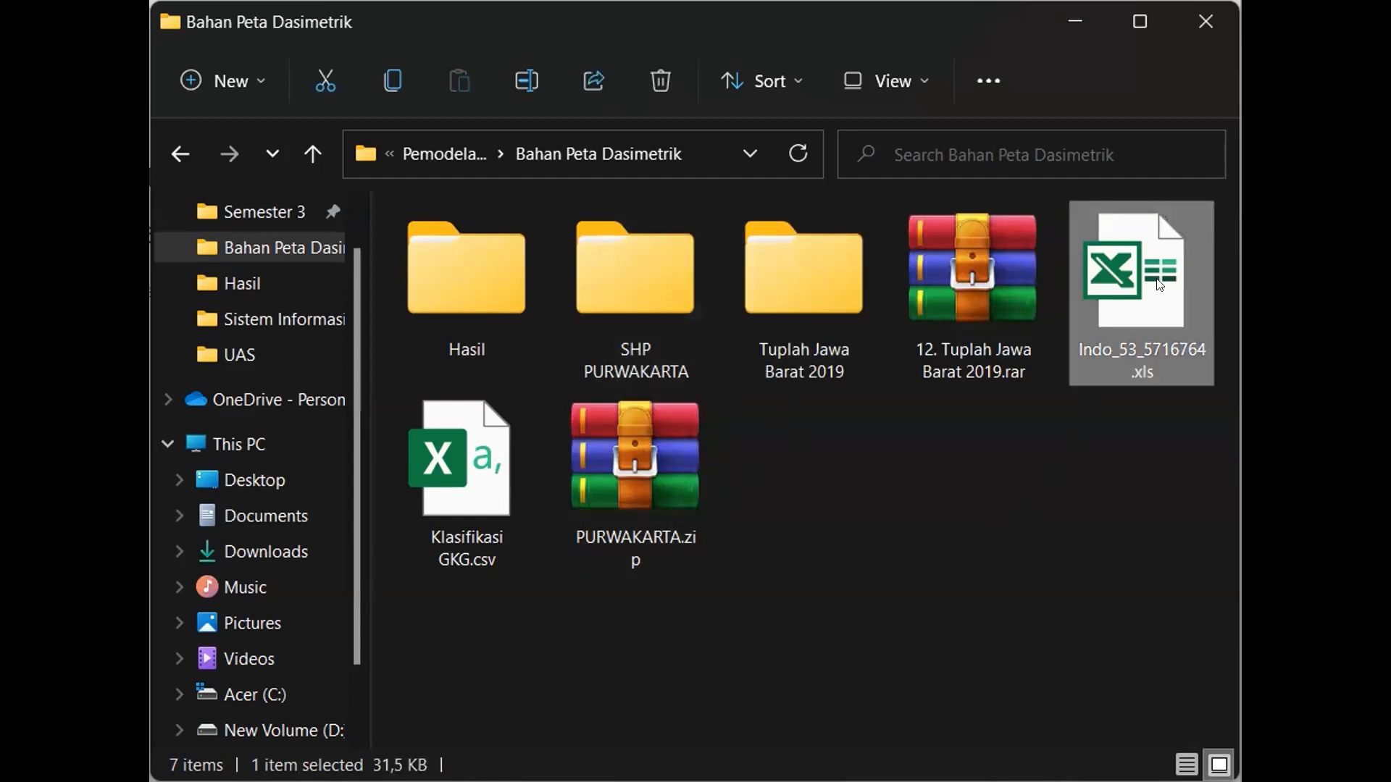
pyautogui.click(632, 274)
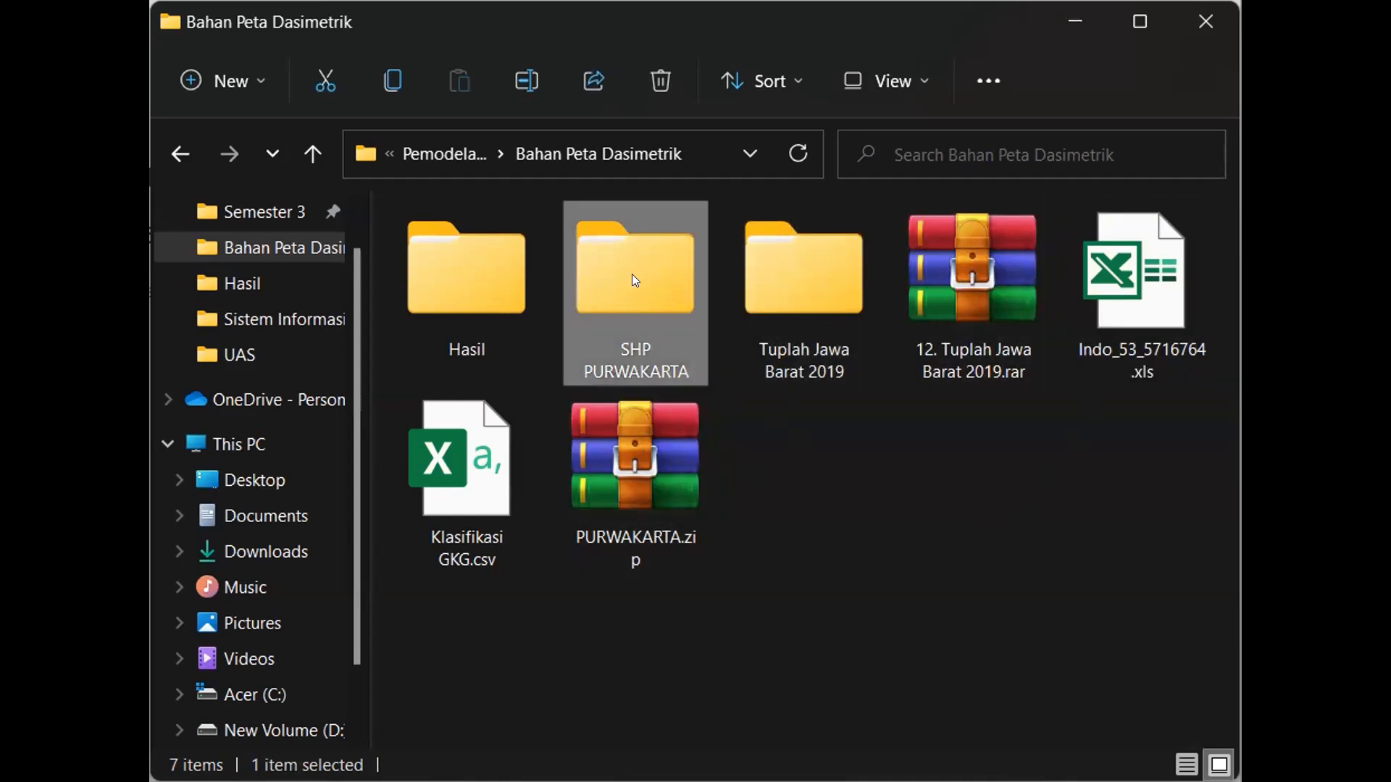
pyautogui.click(598, 492)
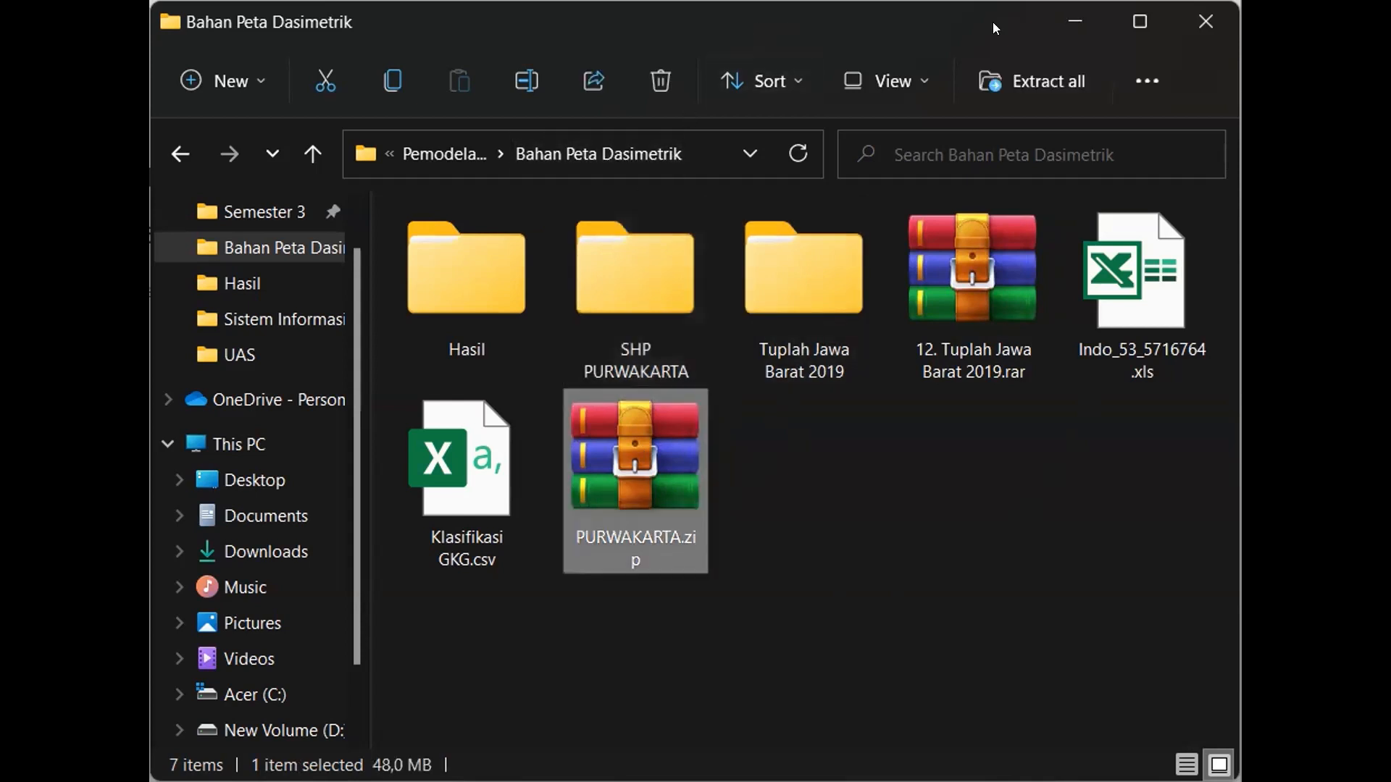
# Step: Look through the shapefiles inside the SHP PURWAKARTA folder and return to Bahan Peta Dasimetrik
pyautogui.click(677, 228)
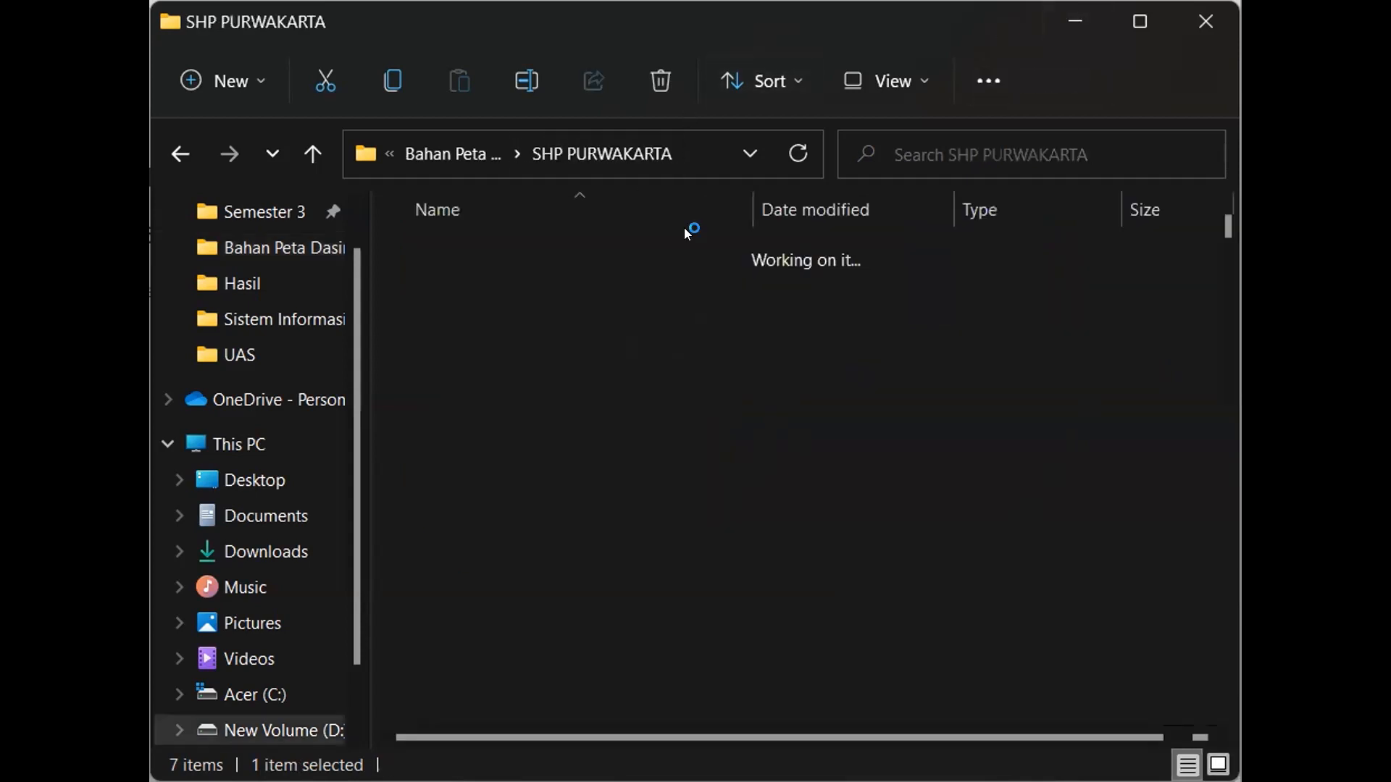
pyautogui.scroll(-5, 619, 550)
pyautogui.scroll(-6, 615, 551)
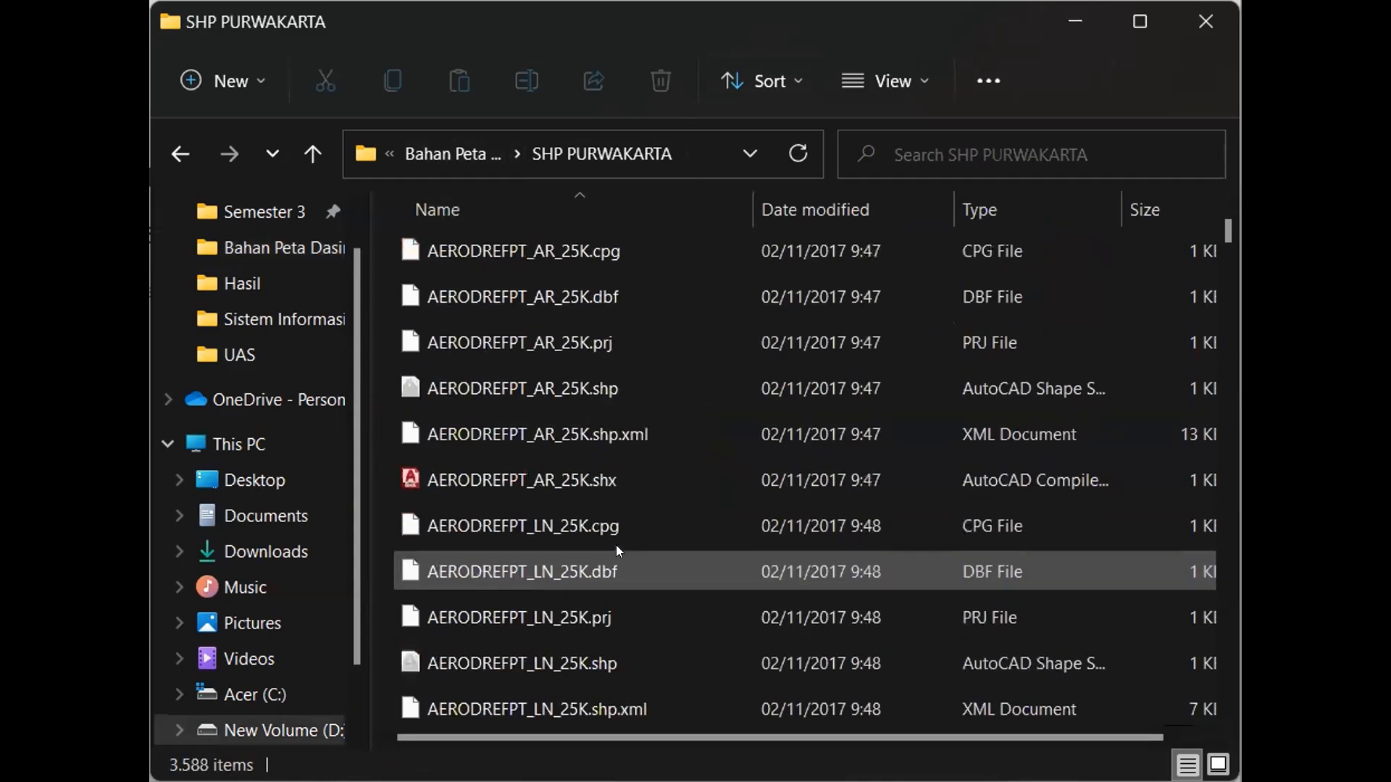
pyautogui.scroll(6, 616, 550)
pyautogui.click(435, 154)
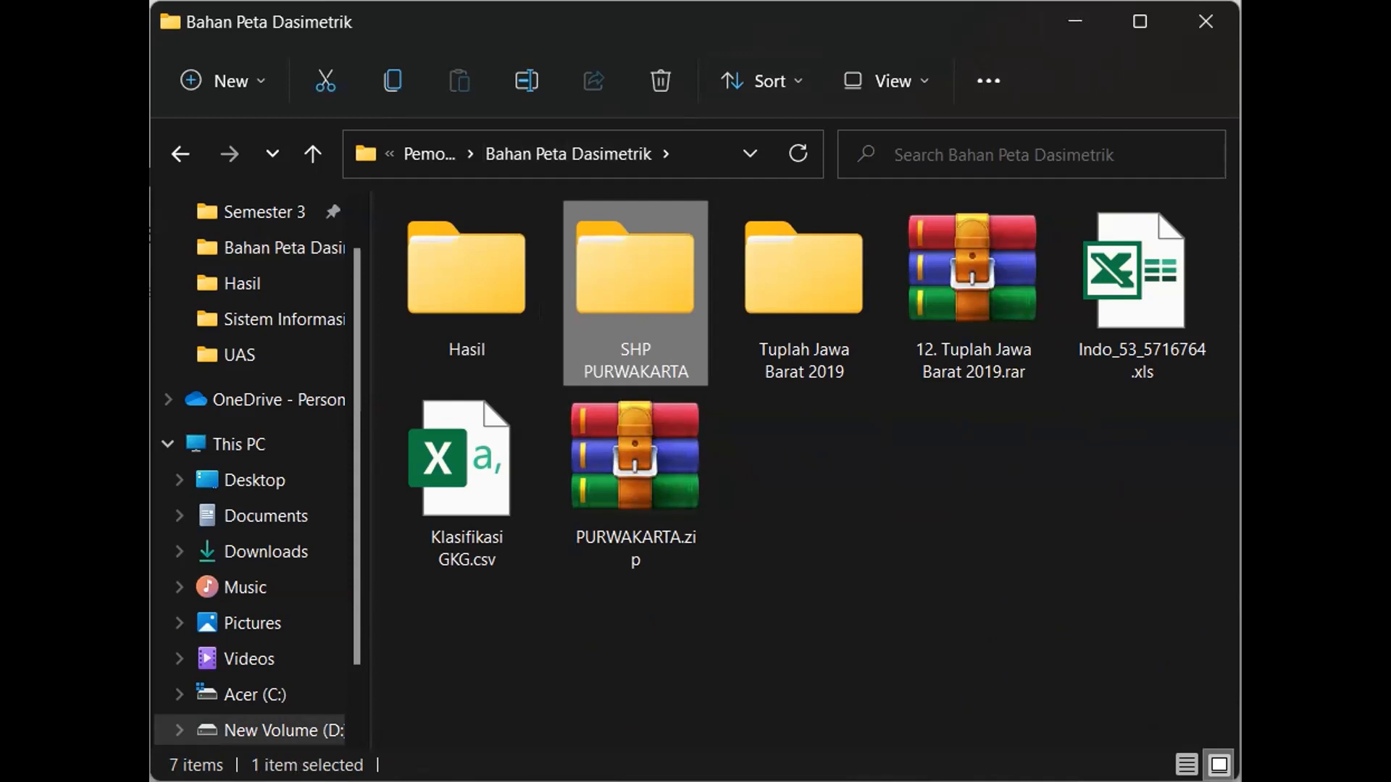
# Step: Open Indo_53_5716764.xls in Excel and look over the district rice production table from header to source note
pyautogui.click(1132, 283)
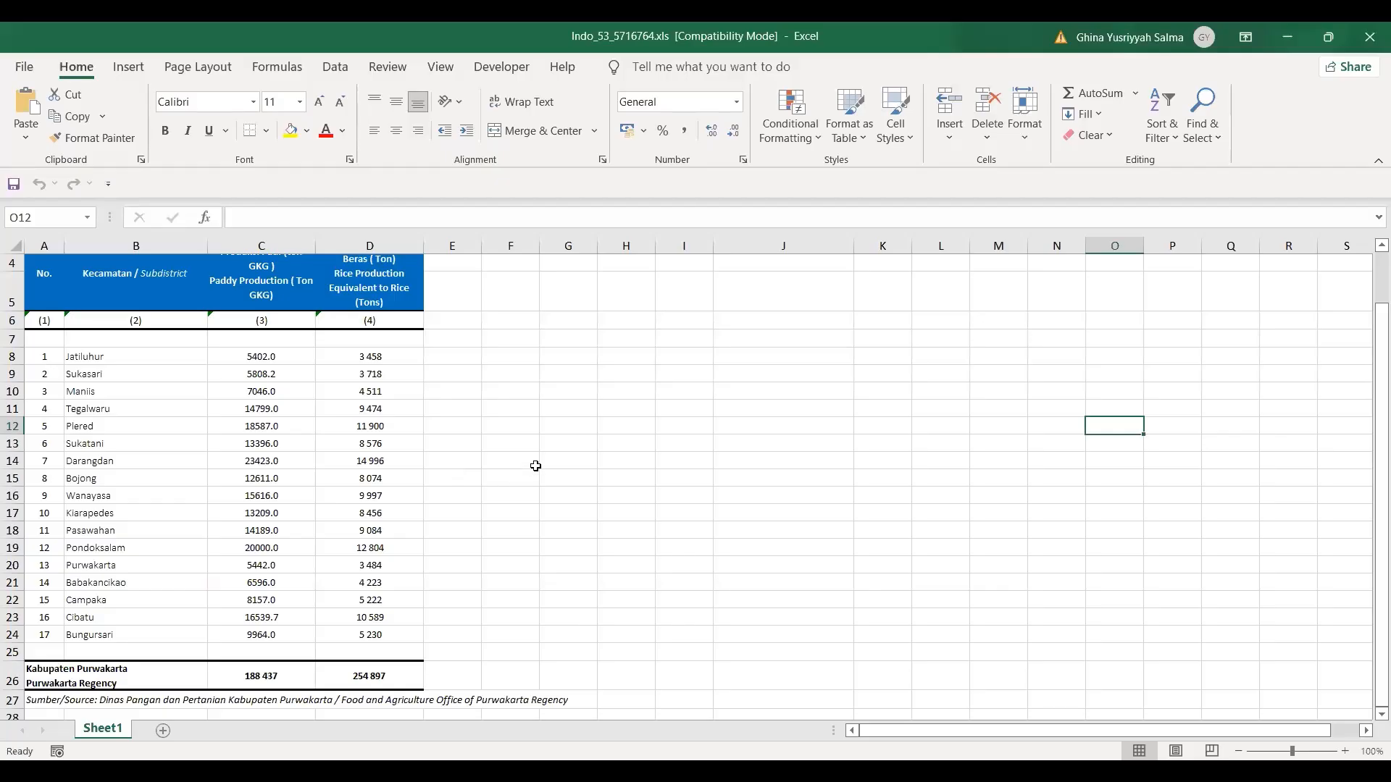
pyautogui.scroll(-3, 537, 465)
pyautogui.scroll(3, 537, 465)
pyautogui.scroll(1, 290, 435)
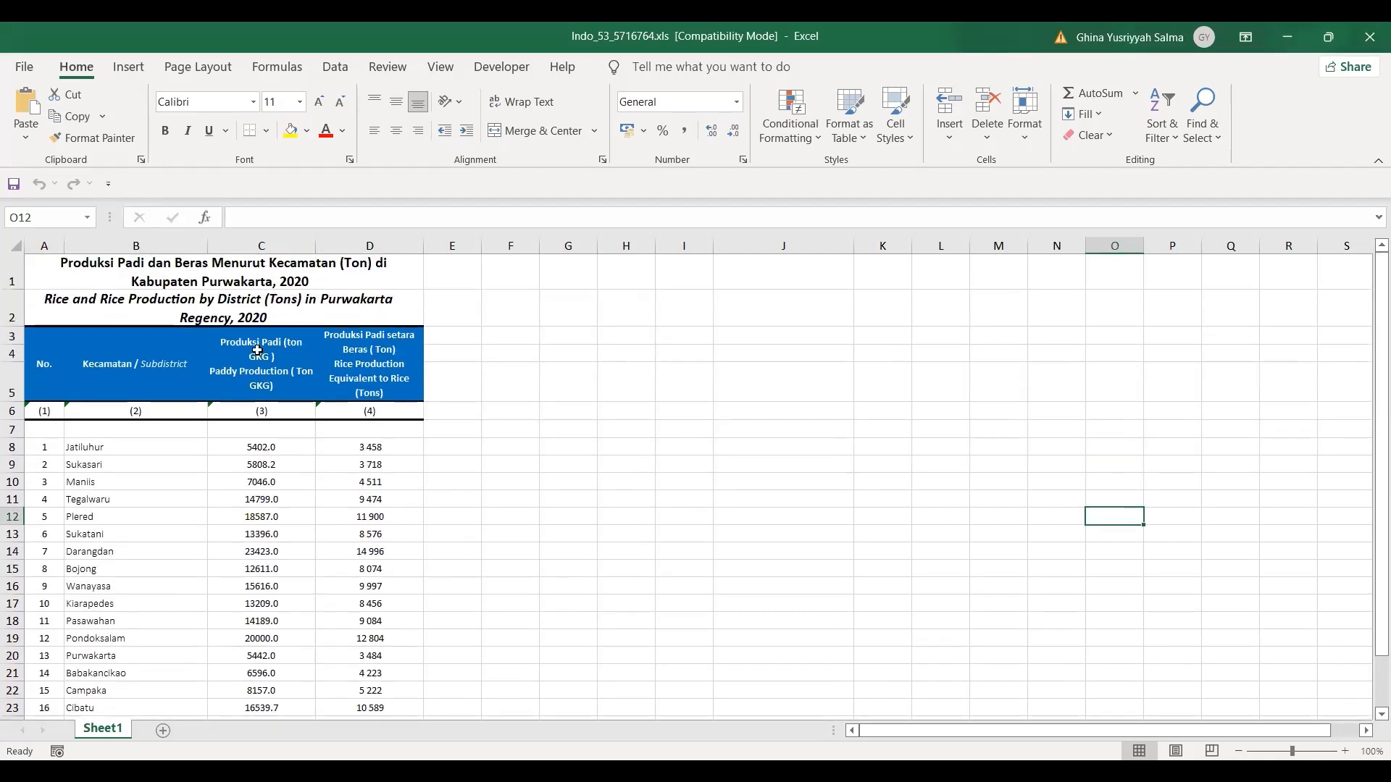
pyautogui.scroll(-4, 313, 450)
pyautogui.scroll(1, 312, 450)
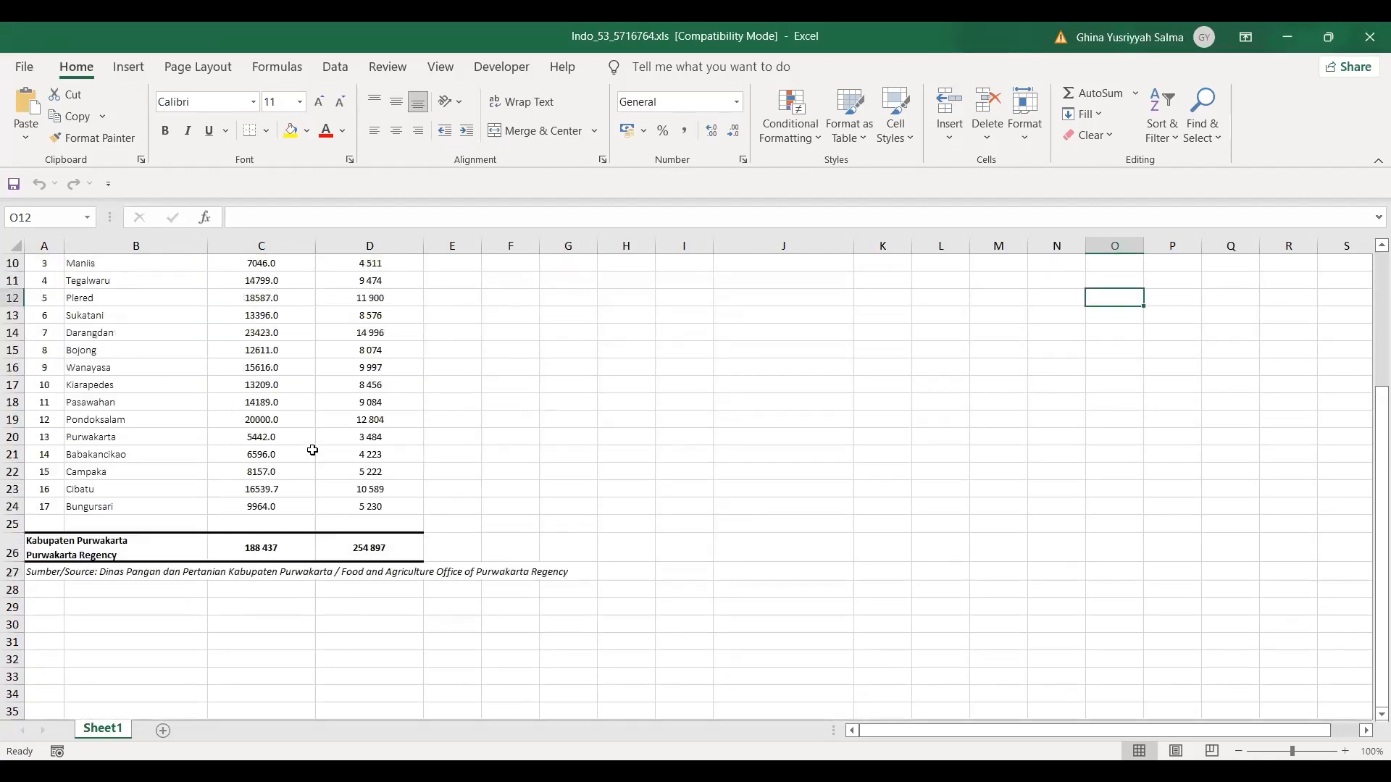
pyautogui.scroll(3, 312, 450)
pyautogui.scroll(-3, 313, 450)
pyautogui.scroll(3, 312, 450)
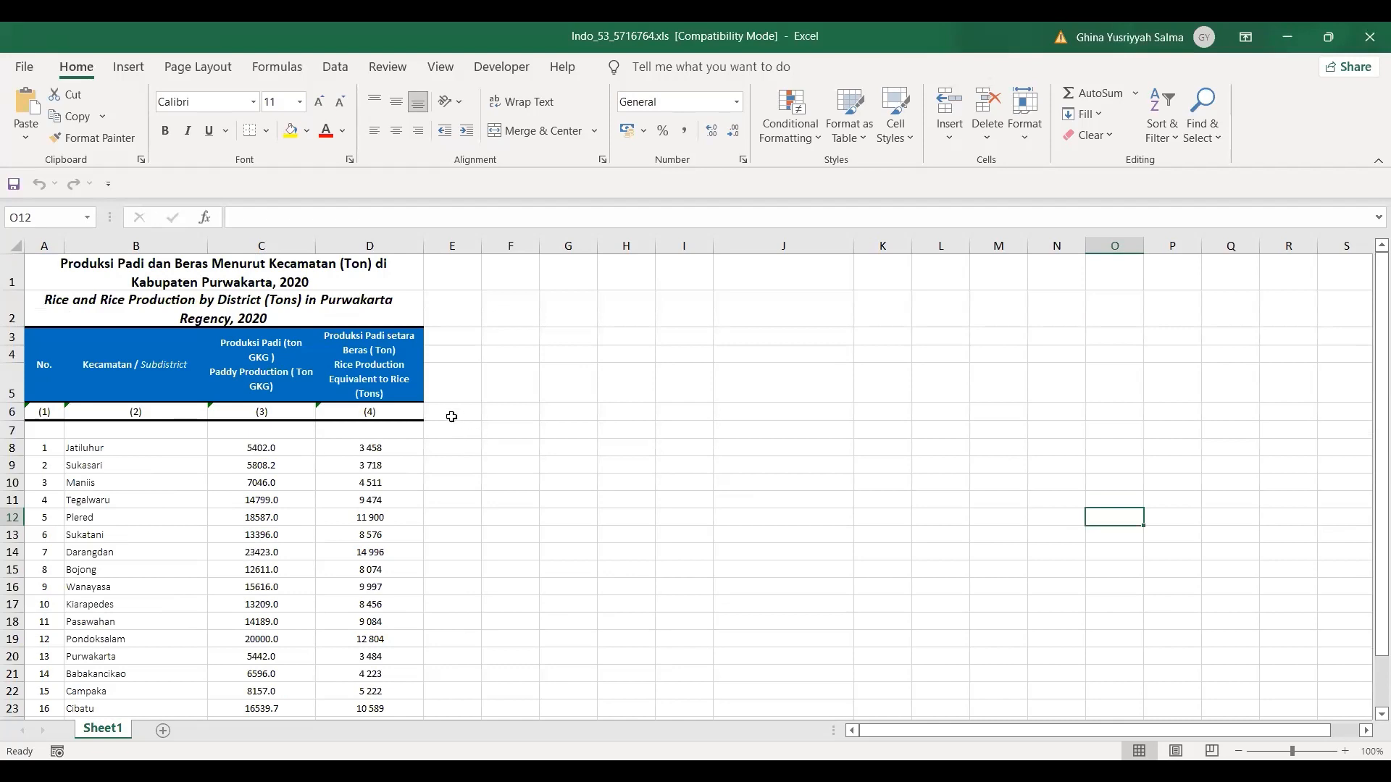
# Step: Enter the column heading "Klasifikasi" in cell E6, beside the production table's column numbers
pyautogui.click(452, 414)
pyautogui.write('Kl')
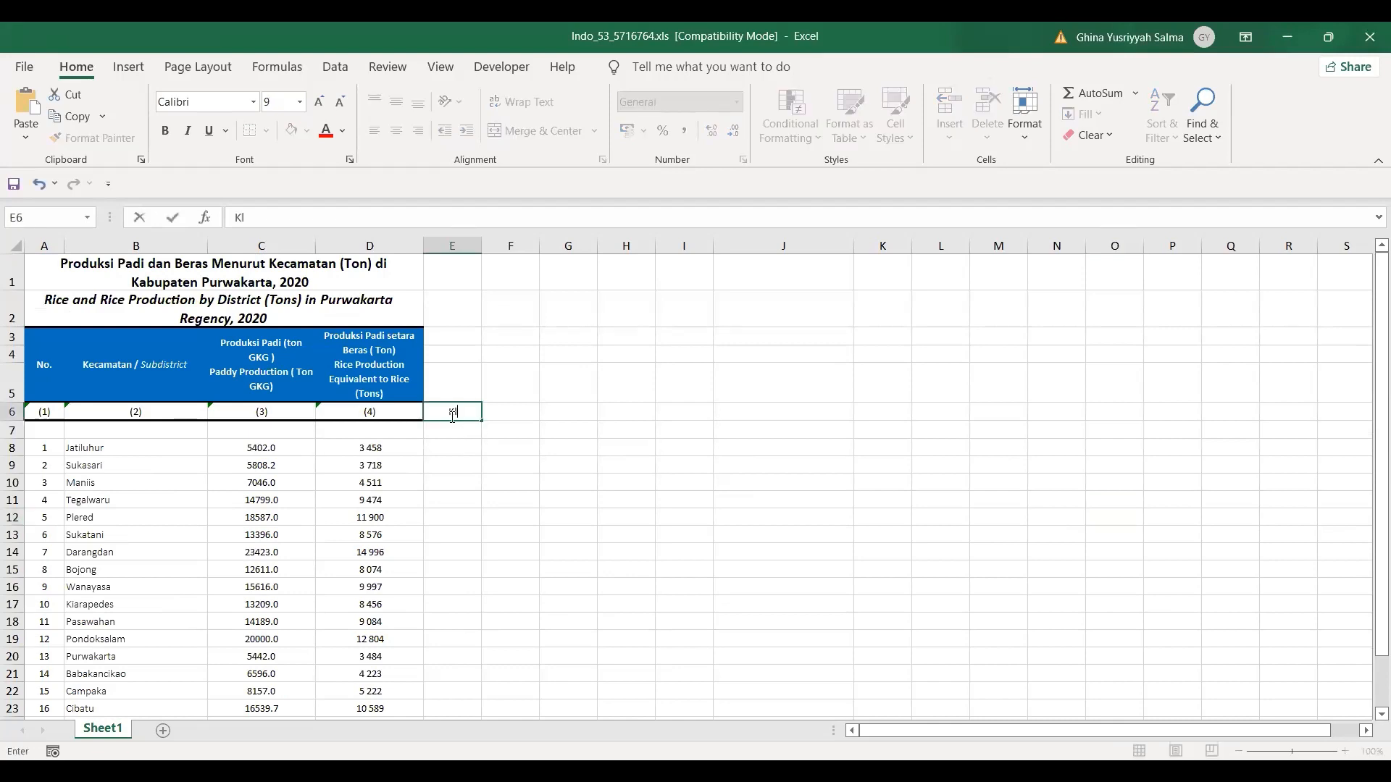
pyautogui.write('asifikasi')
pyautogui.scroll(-1, 625, 528)
# Step: Enter the labels MAX, MIN, RANGE and RANGE 2 down cells I15 to I18
pyautogui.click(696, 481)
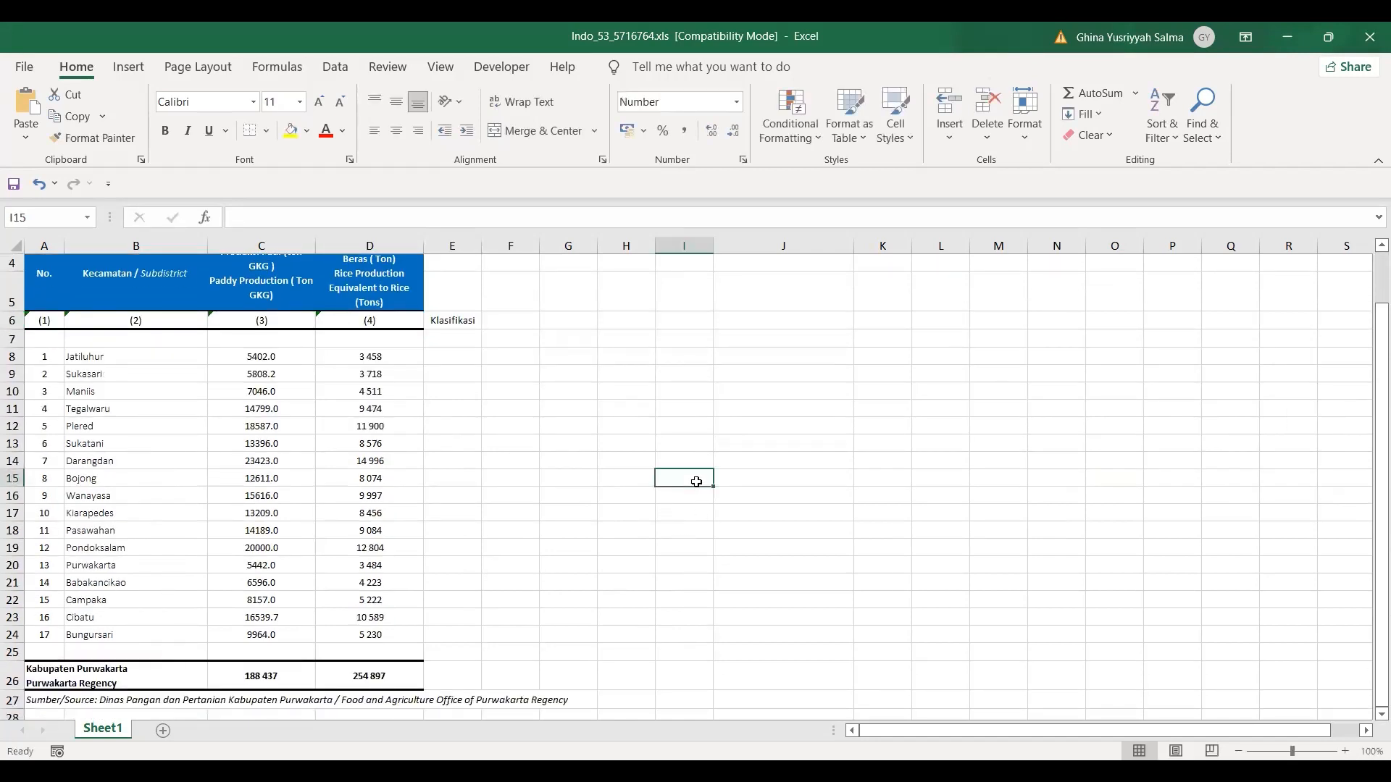
pyautogui.write('MA')
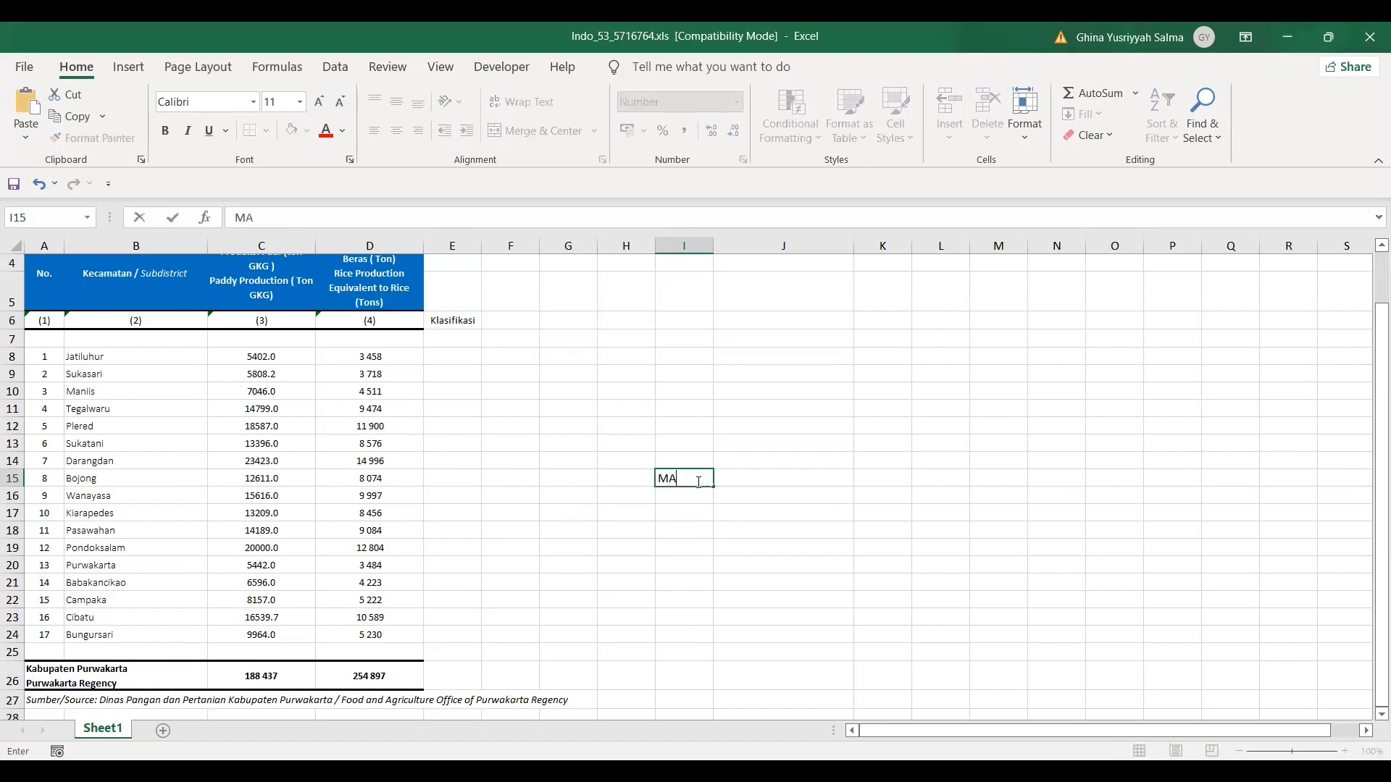
pyautogui.write('X')
pyautogui.press('Return')
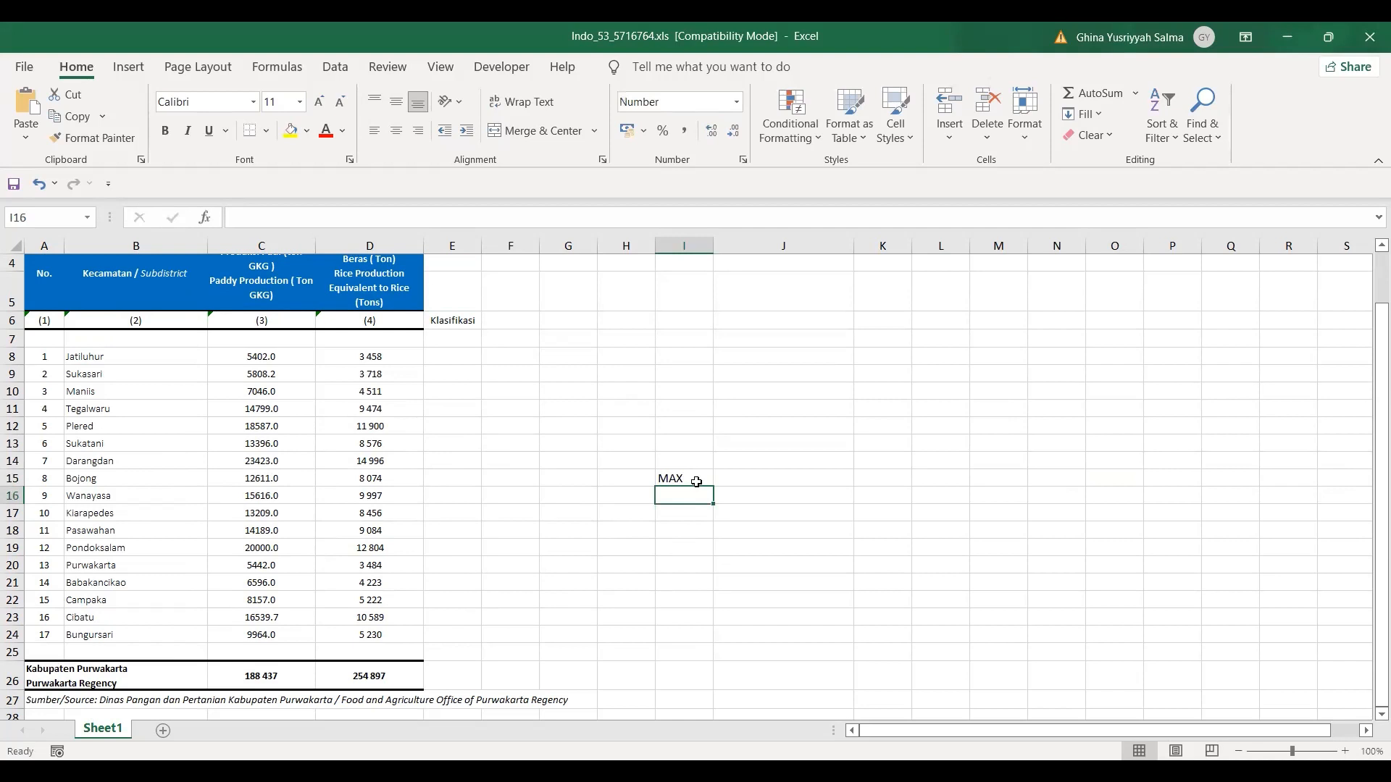
pyautogui.write('MIN')
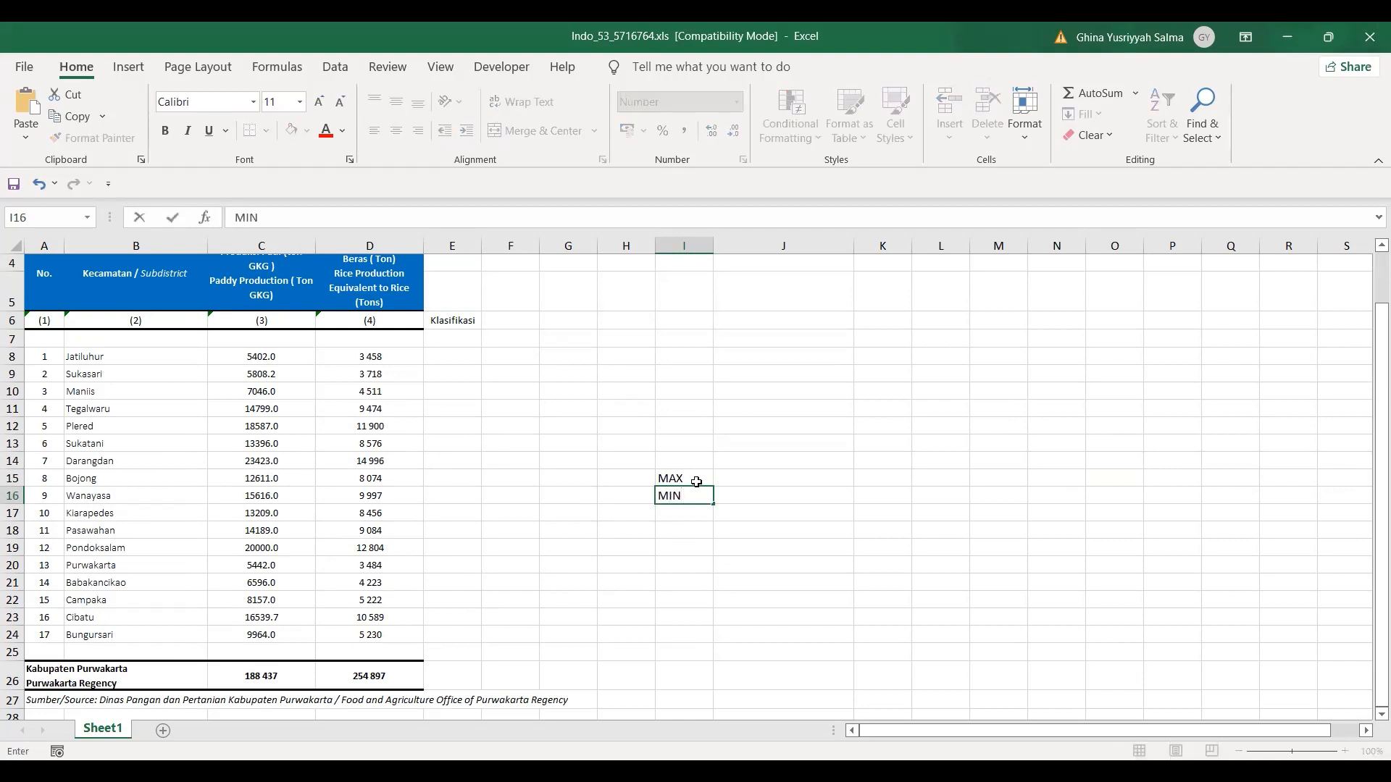
pyautogui.press('Return')
pyautogui.write('RANGE')
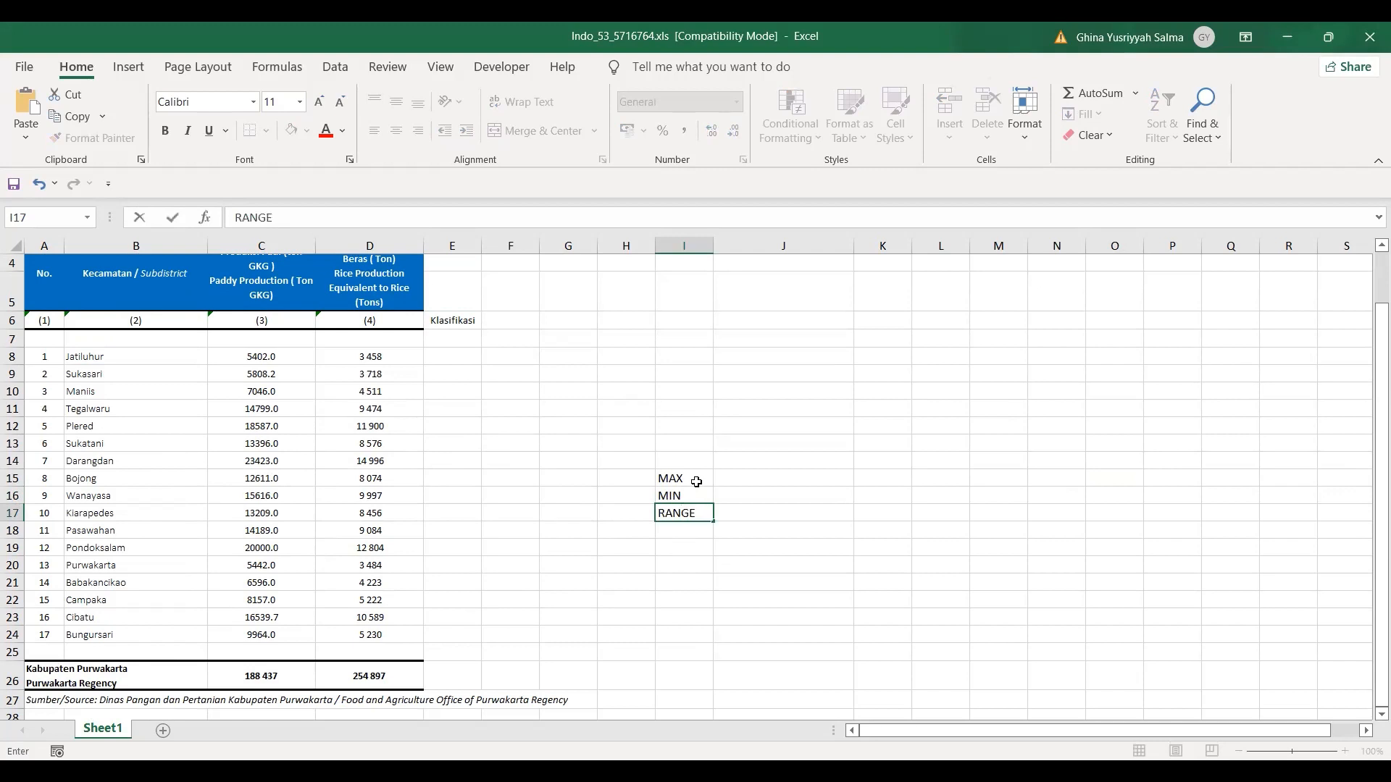
pyautogui.press('Return')
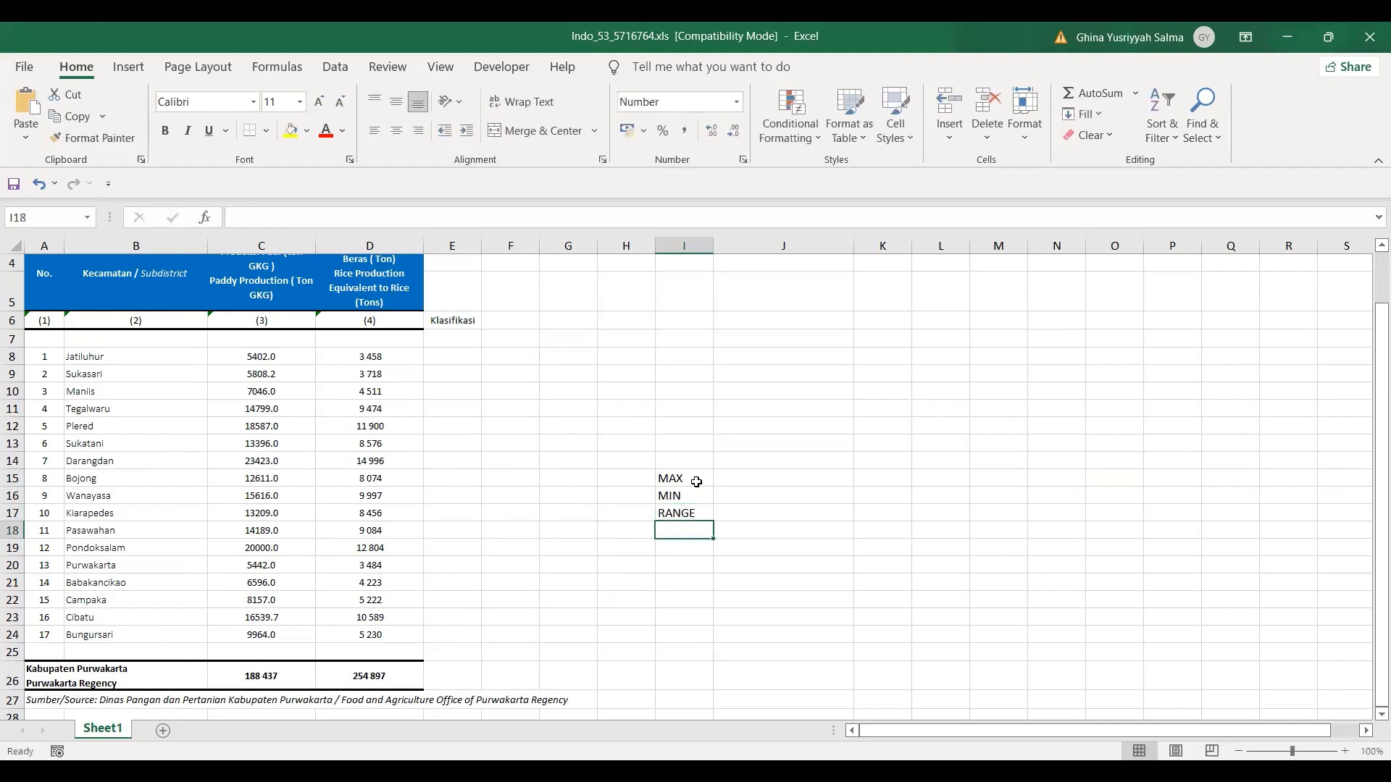
pyautogui.write('RANGE 2')
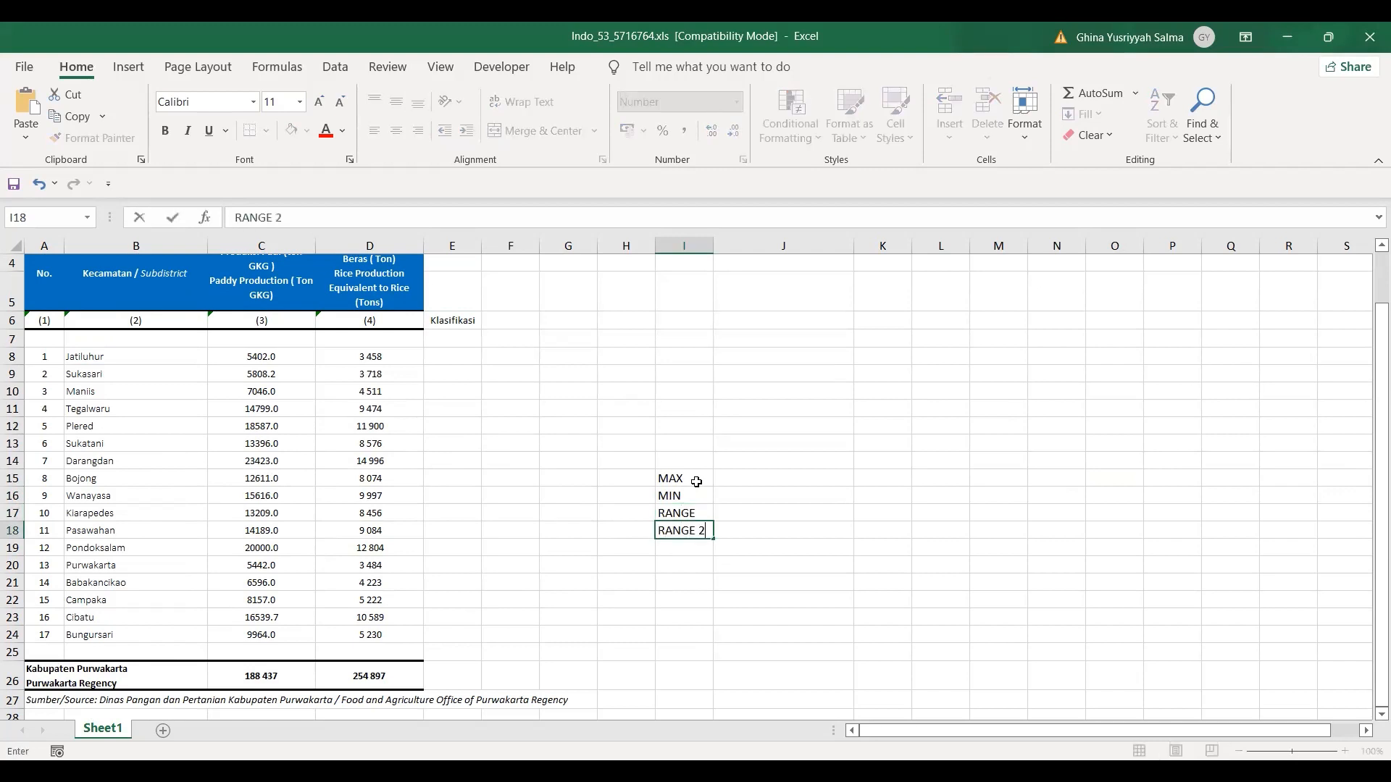
pyautogui.press('Return')
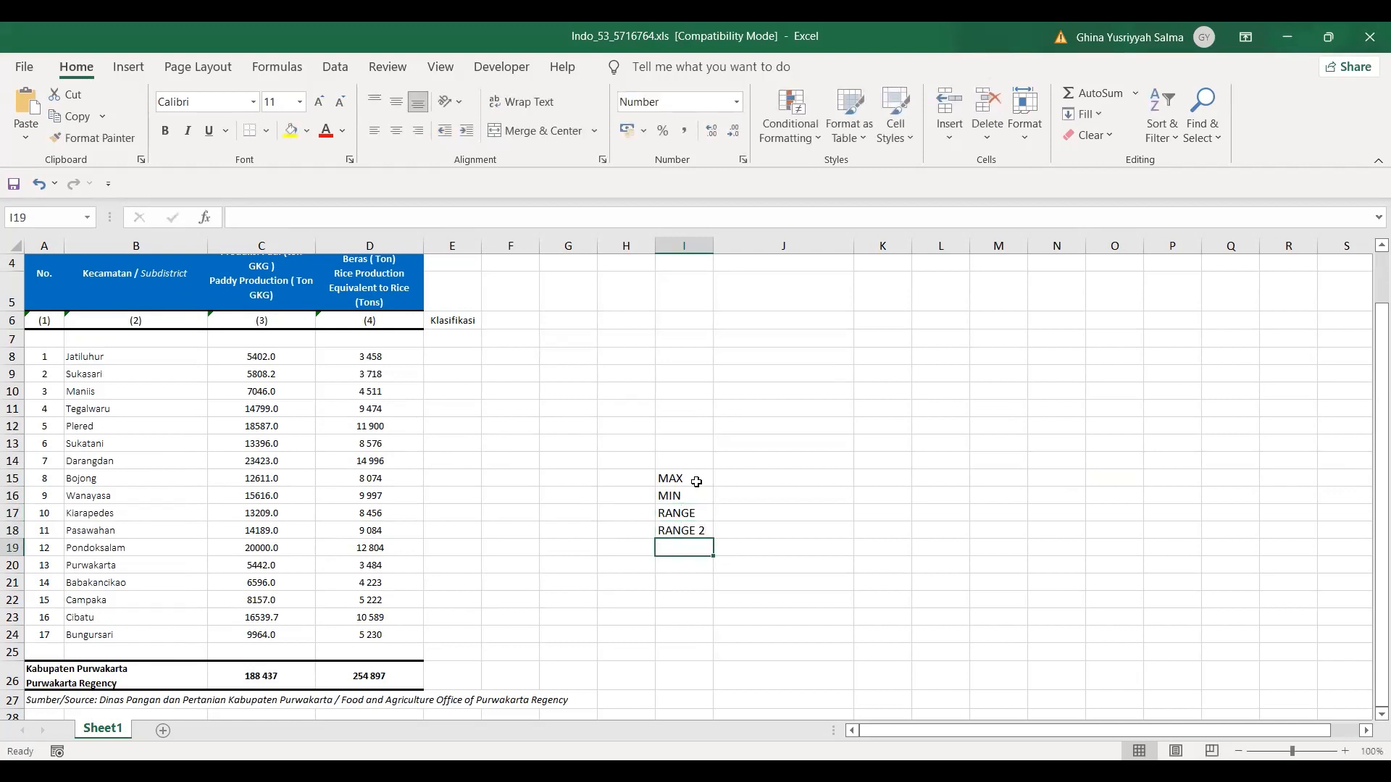
# Step: Add the class labels TINGGI, SEDANG and RENDAH in cells I19 to I21, below RANGE 2
pyautogui.write('TINGGI')
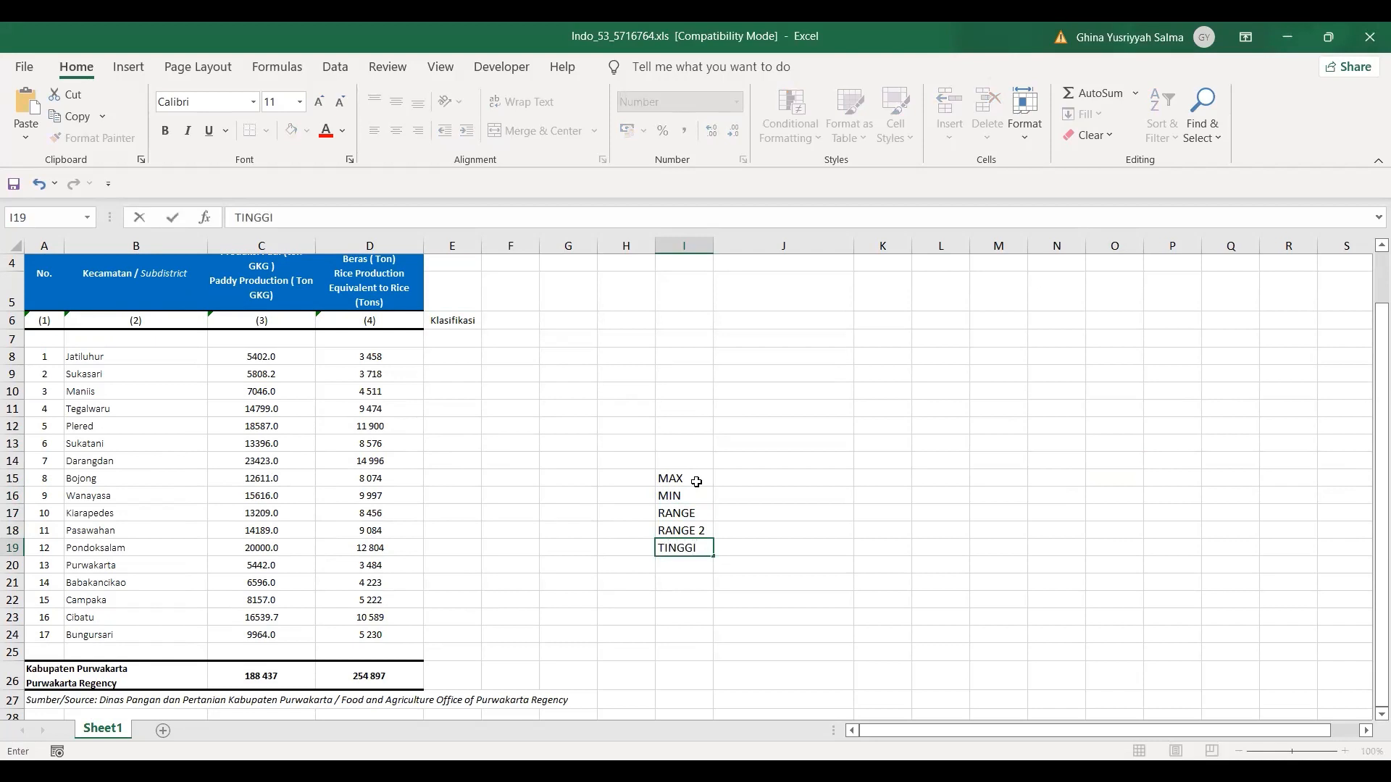
pyautogui.press('Return')
pyautogui.write('SEDA')
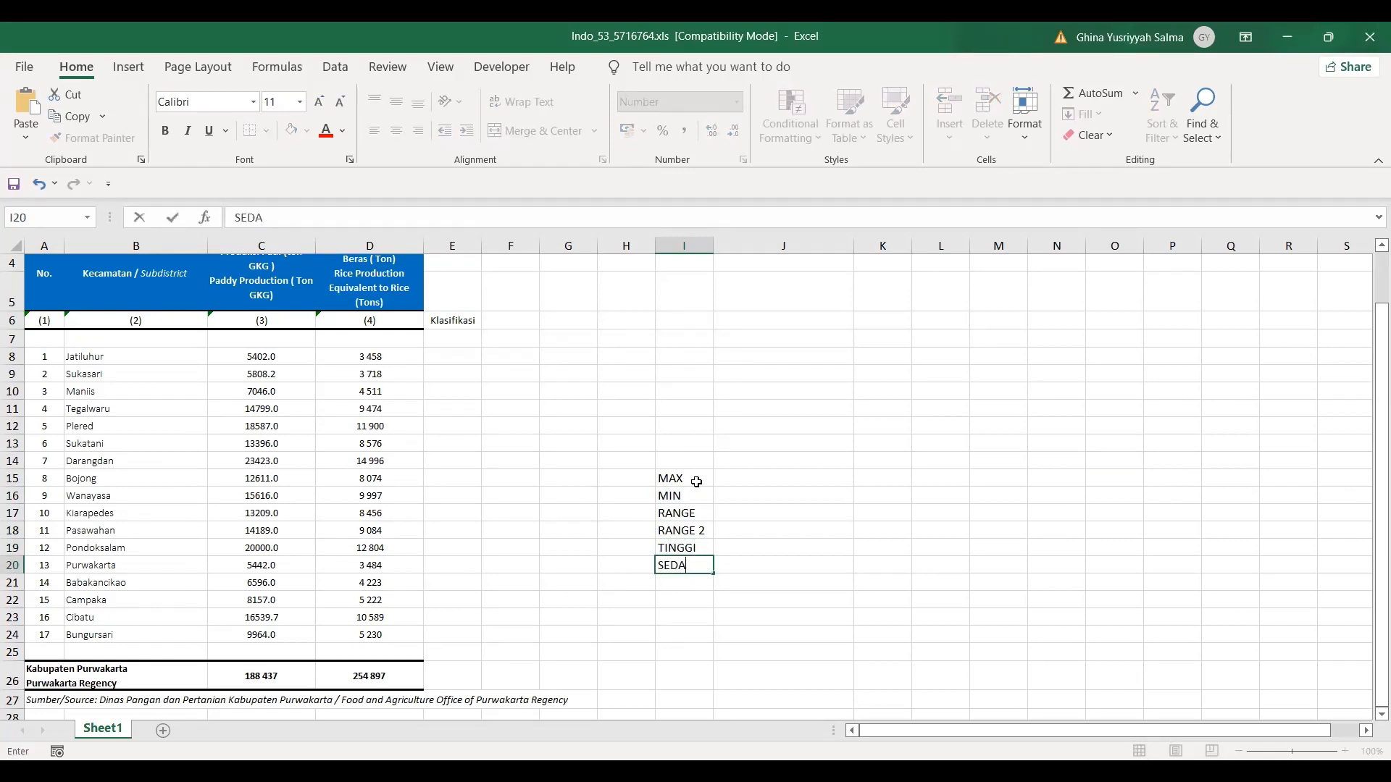
pyautogui.write('NG')
pyautogui.press('Return')
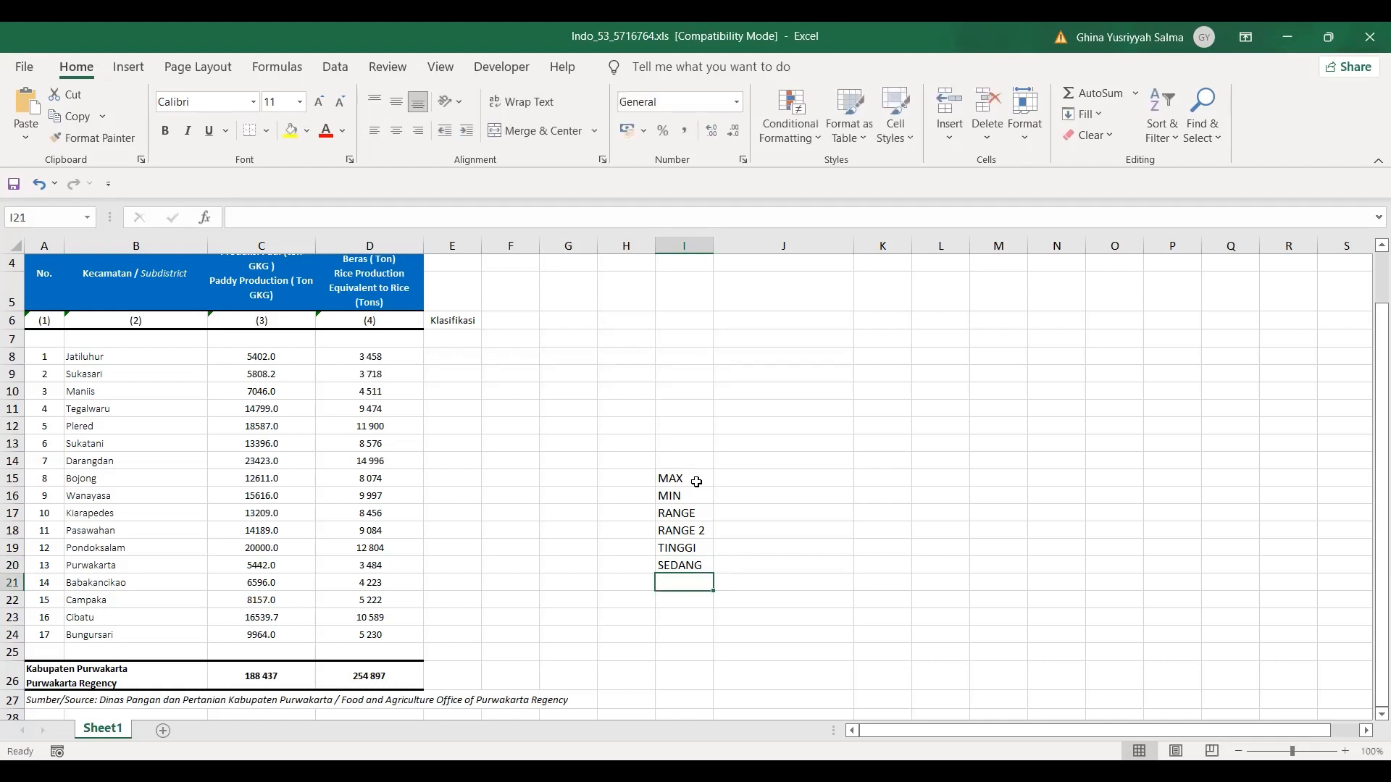
pyautogui.write('RENDAH')
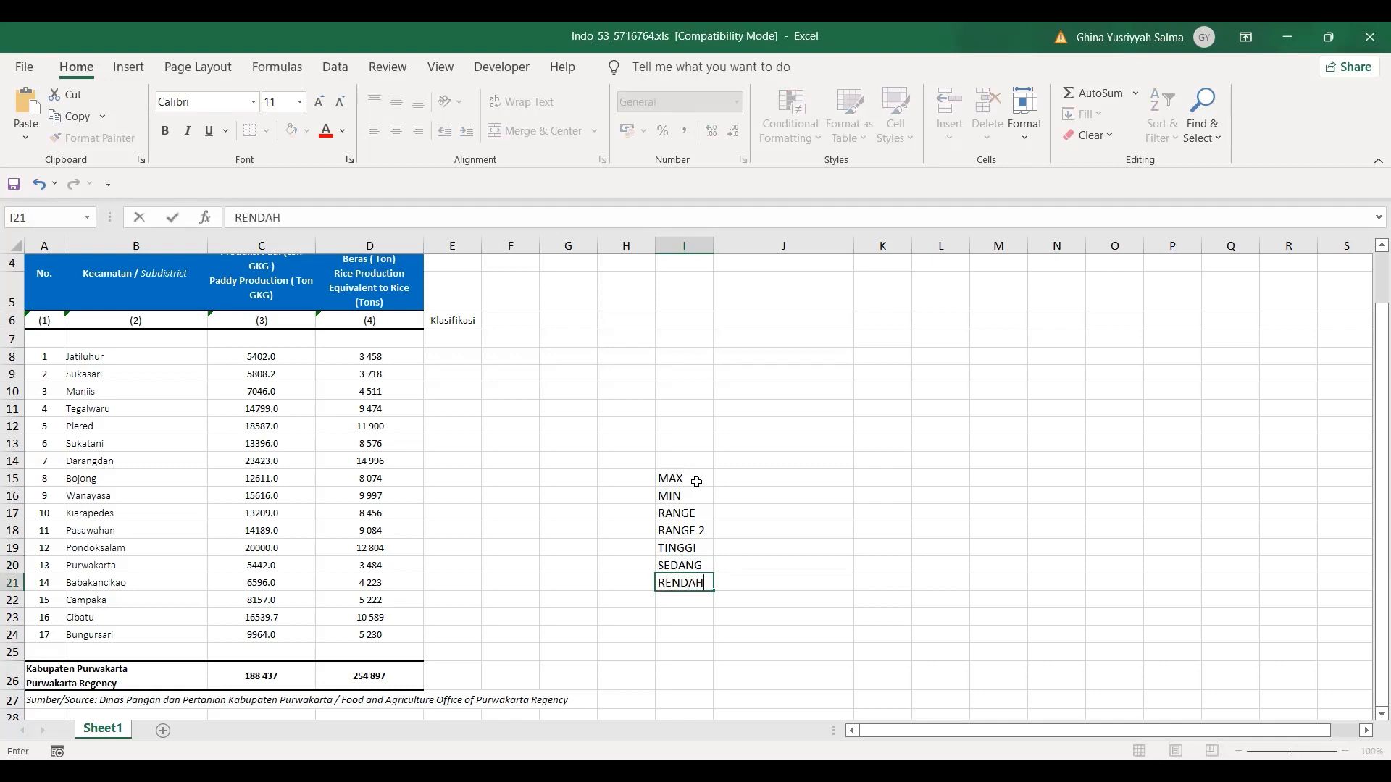
# Step: Narrow column J and calculate the maximum paddy production in J15 with MAX over C8:C24
pyautogui.click(736, 474)
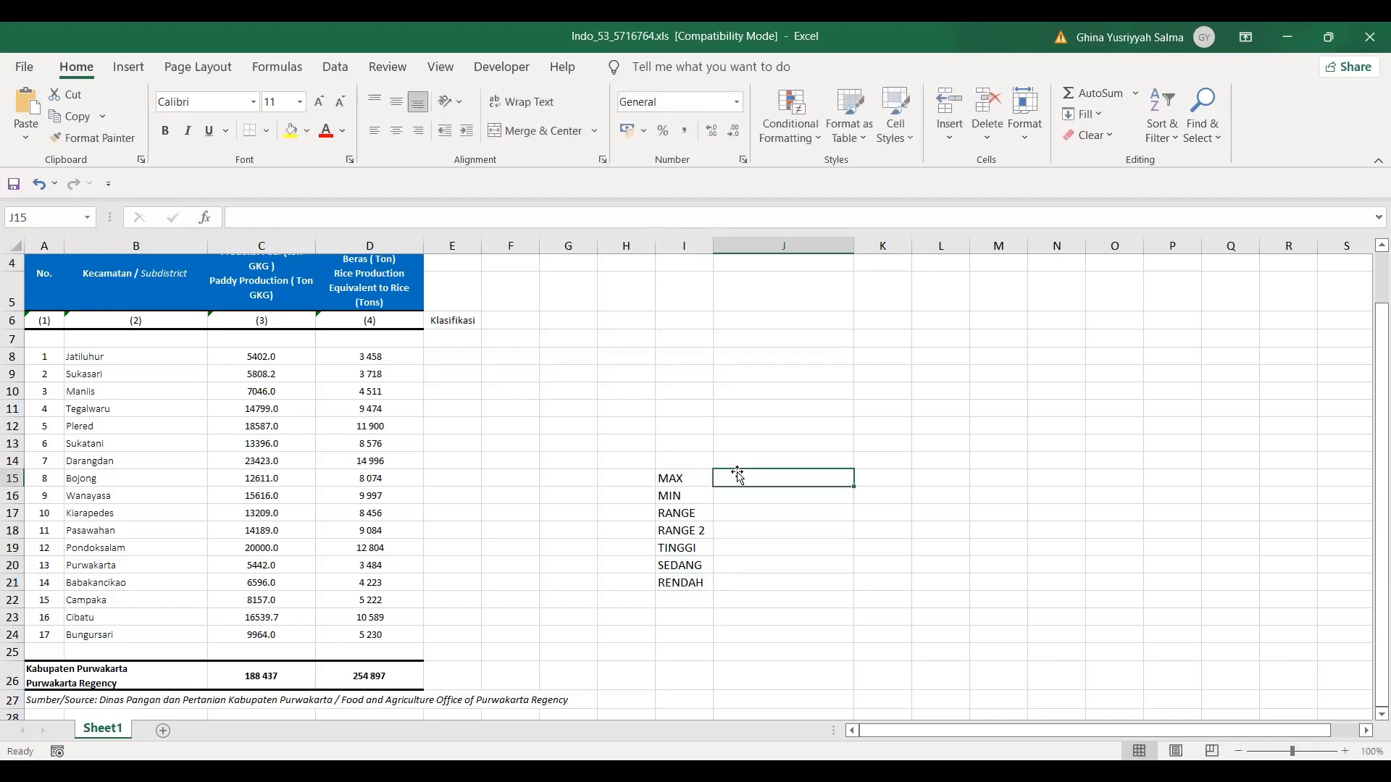
pyautogui.moveTo(856, 243); pyautogui.dragTo(802, 323)
pyautogui.write('=')
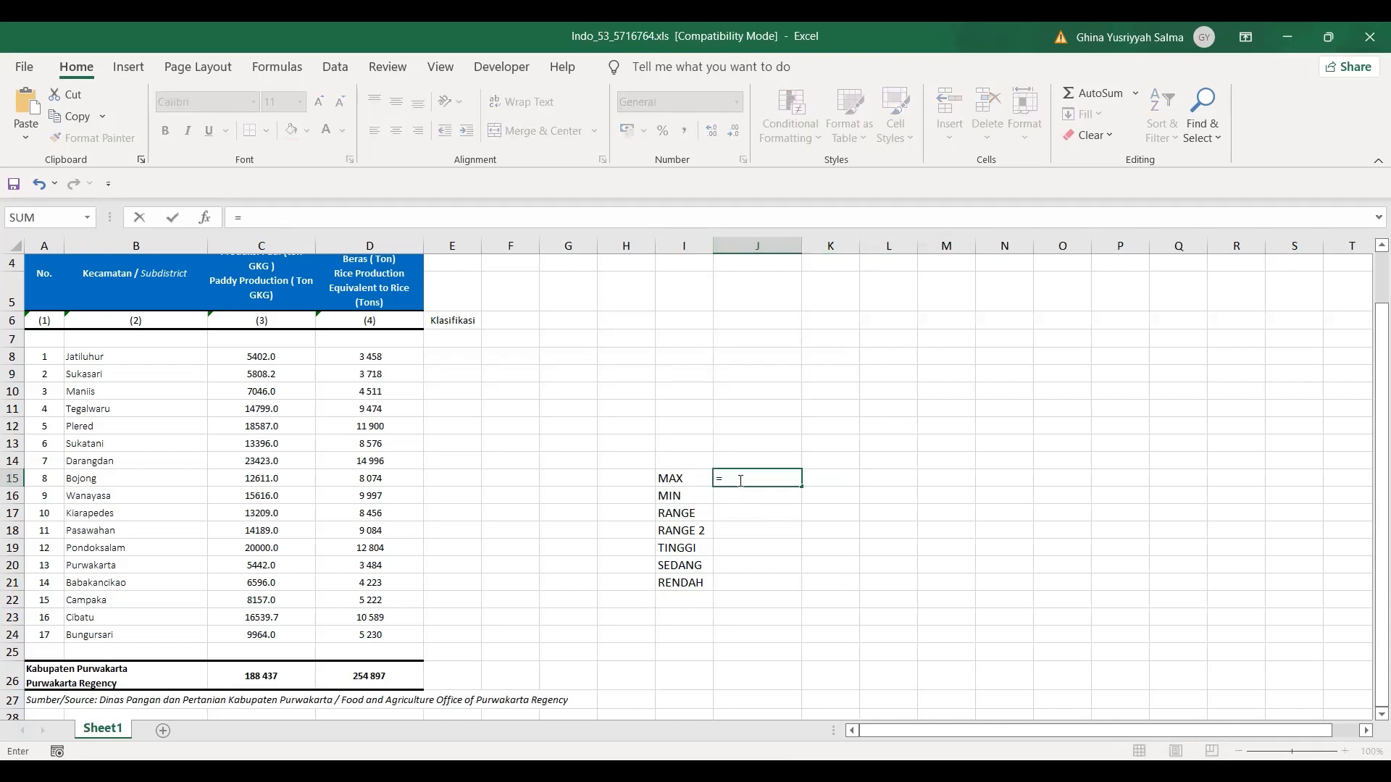
pyautogui.write('m')
pyautogui.press('BackSpace')
pyautogui.write('MAX(')
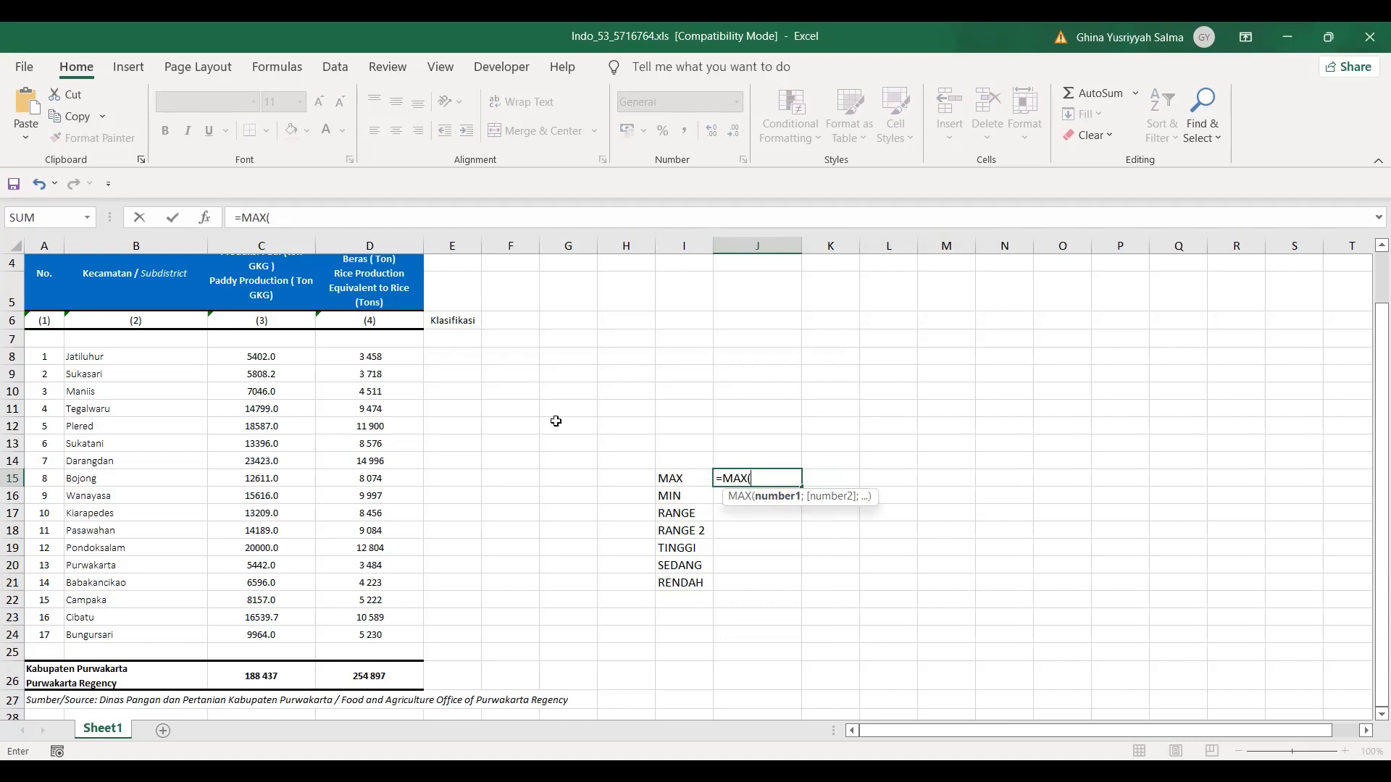
pyautogui.click(280, 357)
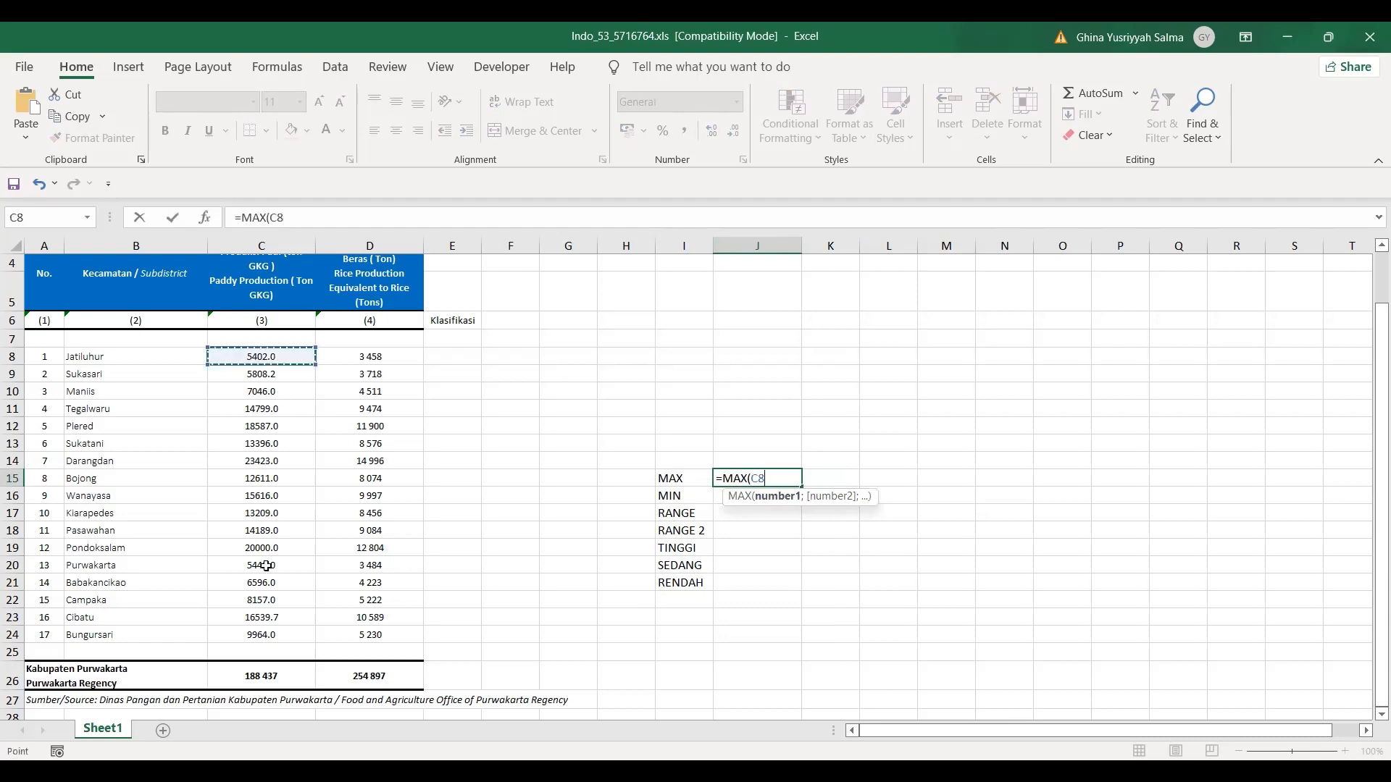
pyautogui.keyDown('shift'); pyautogui.click(269, 637); pyautogui.keyUp('shift')
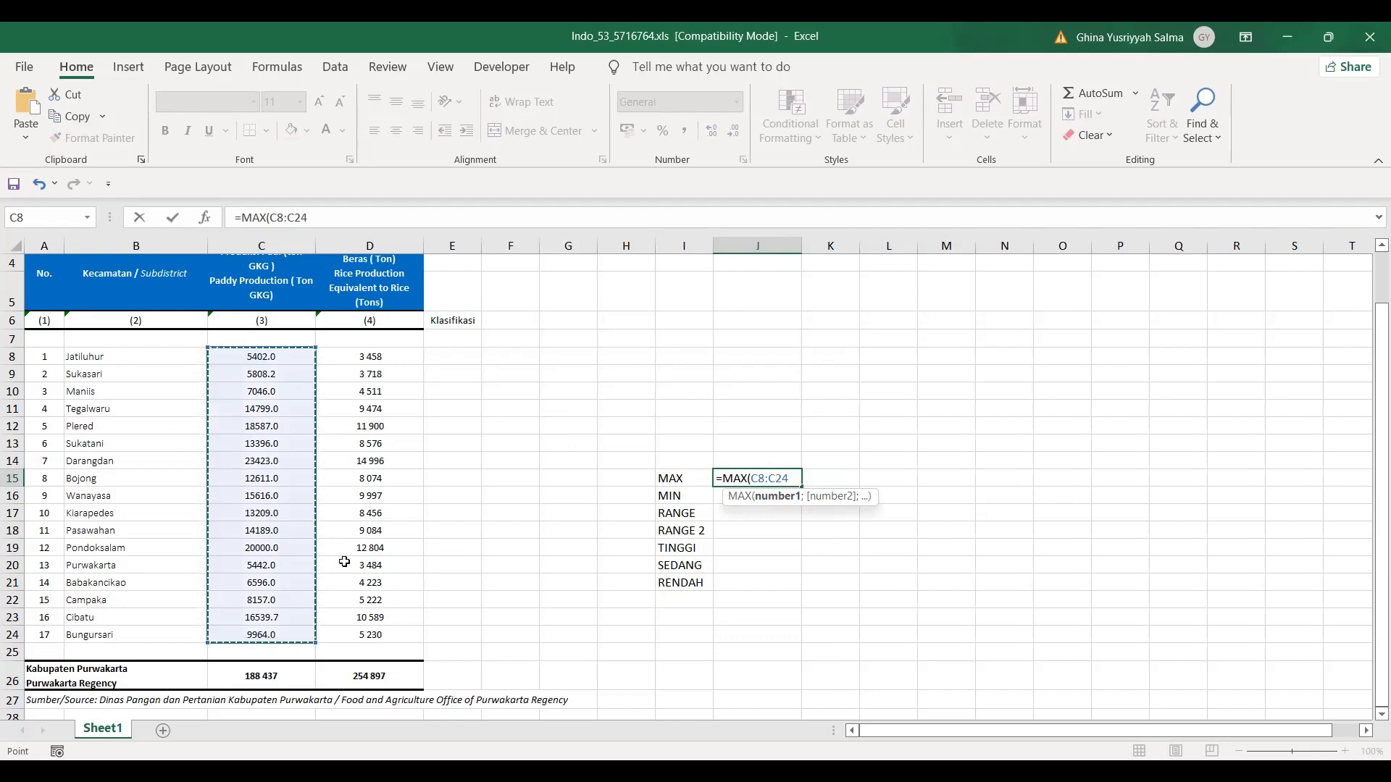
pyautogui.press('Return')
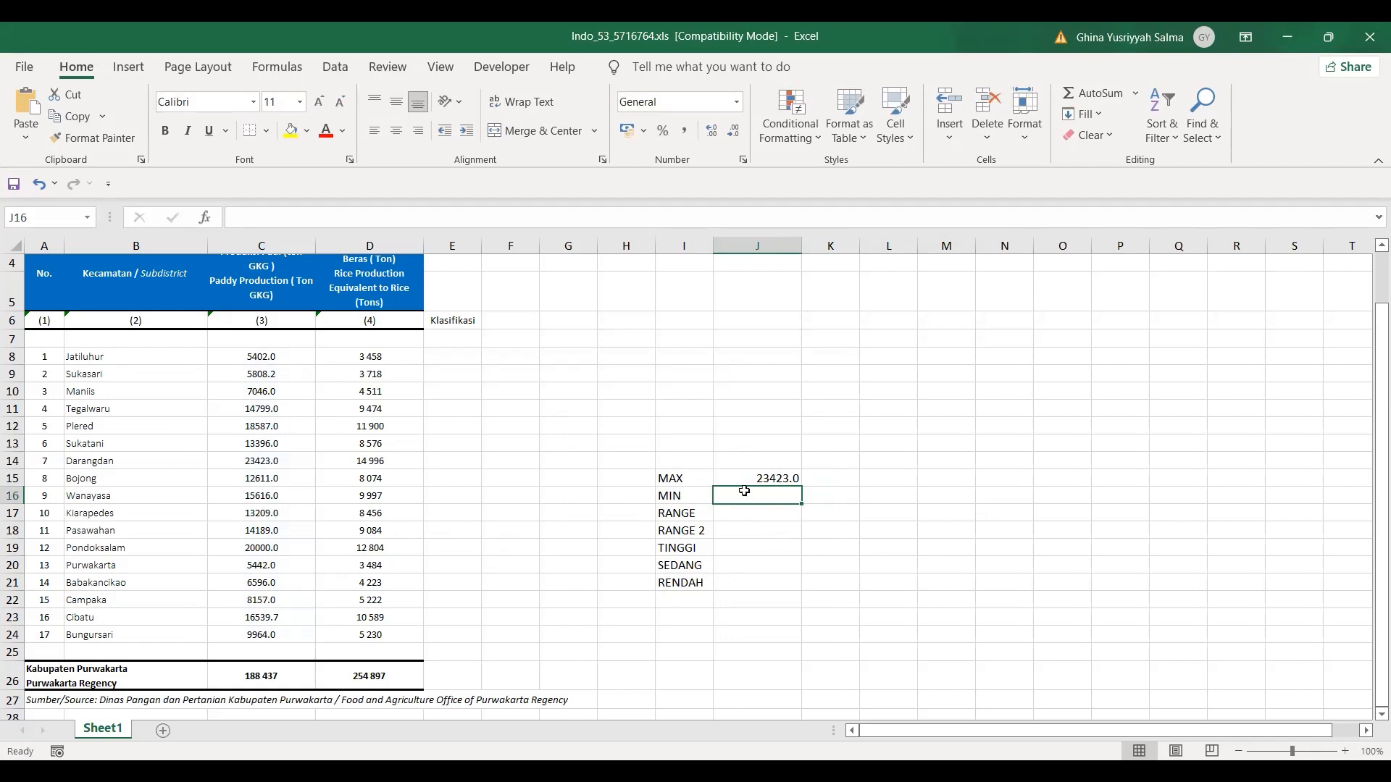
# Step: Calculate the minimum paddy production in J16 with MIN over C8:C24
pyautogui.write('=')
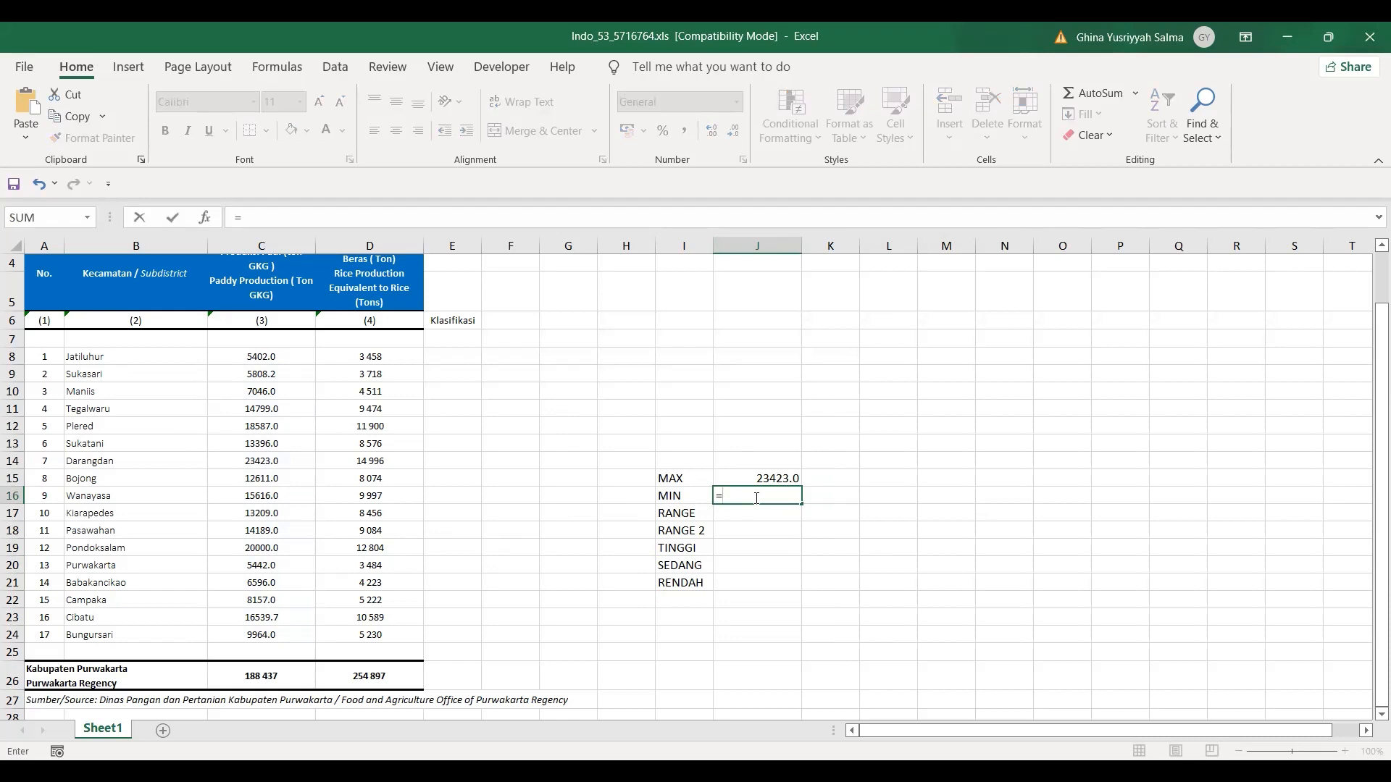
pyautogui.write('MIN')
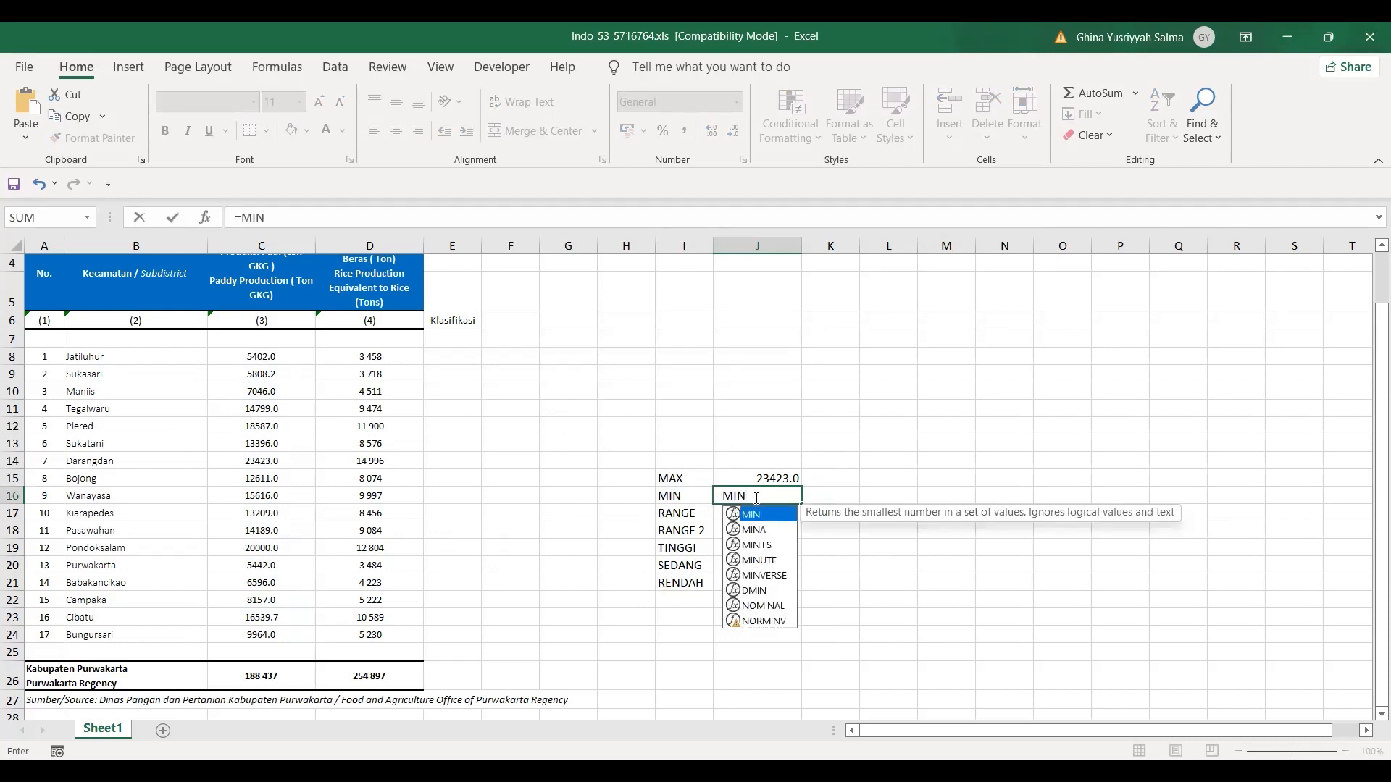
pyautogui.write('(')
pyautogui.click(247, 355)
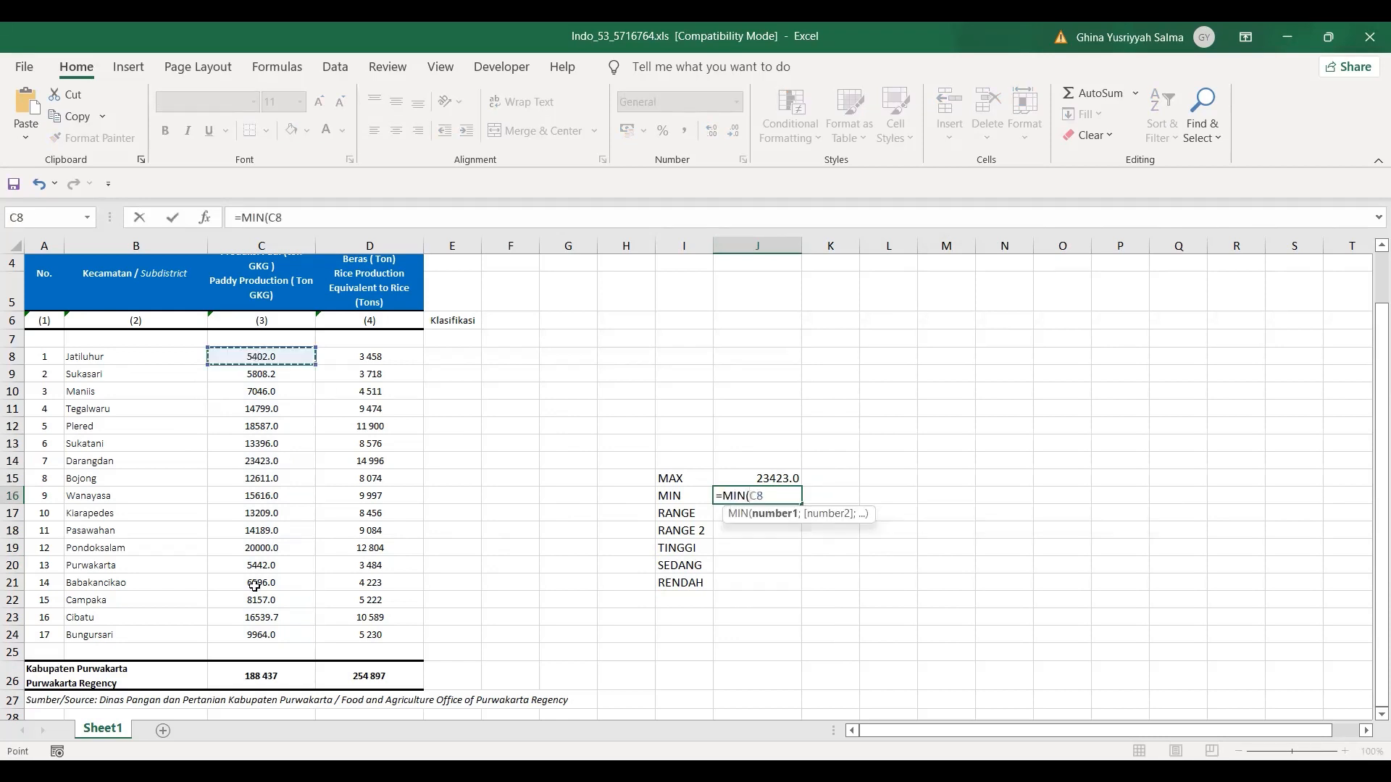
pyautogui.keyDown('shift'); pyautogui.click(248, 635); pyautogui.keyUp('shift')
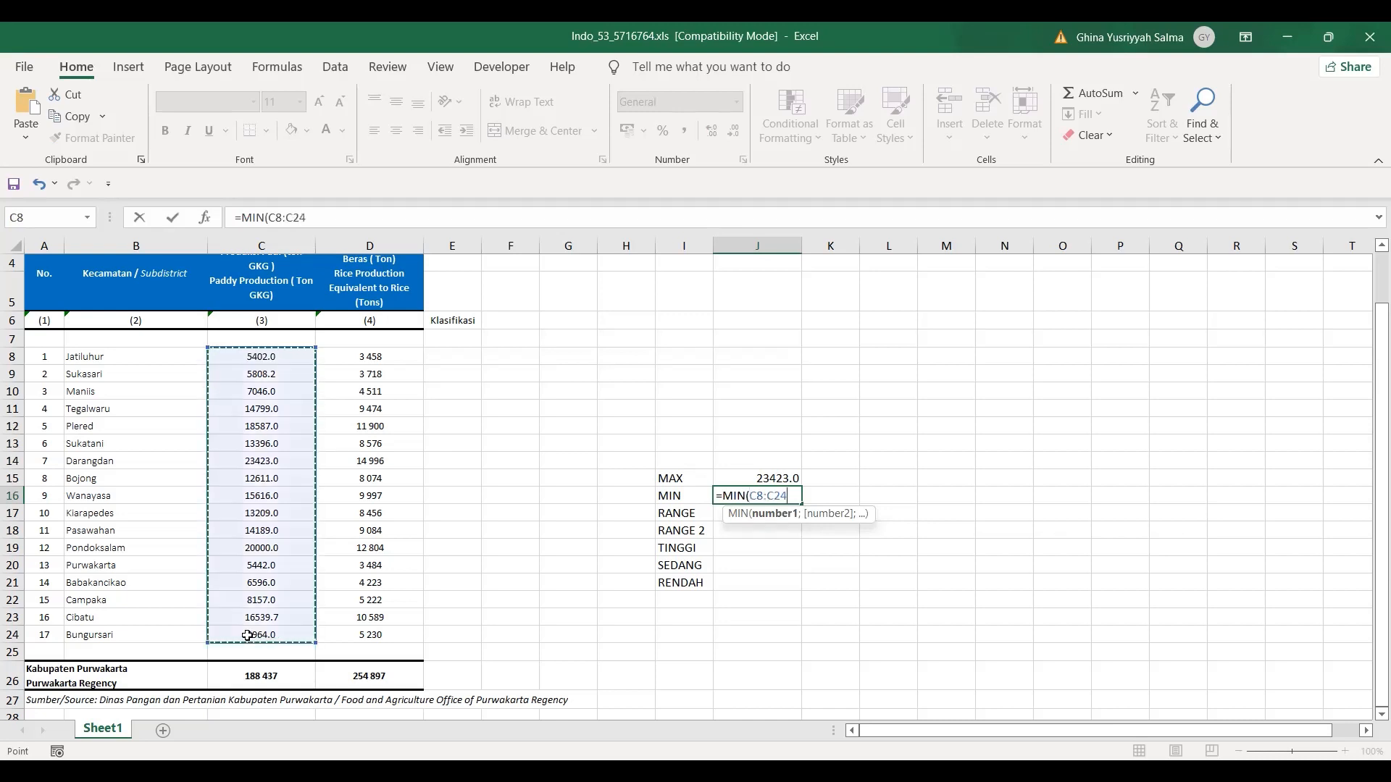
pyautogui.press('Return')
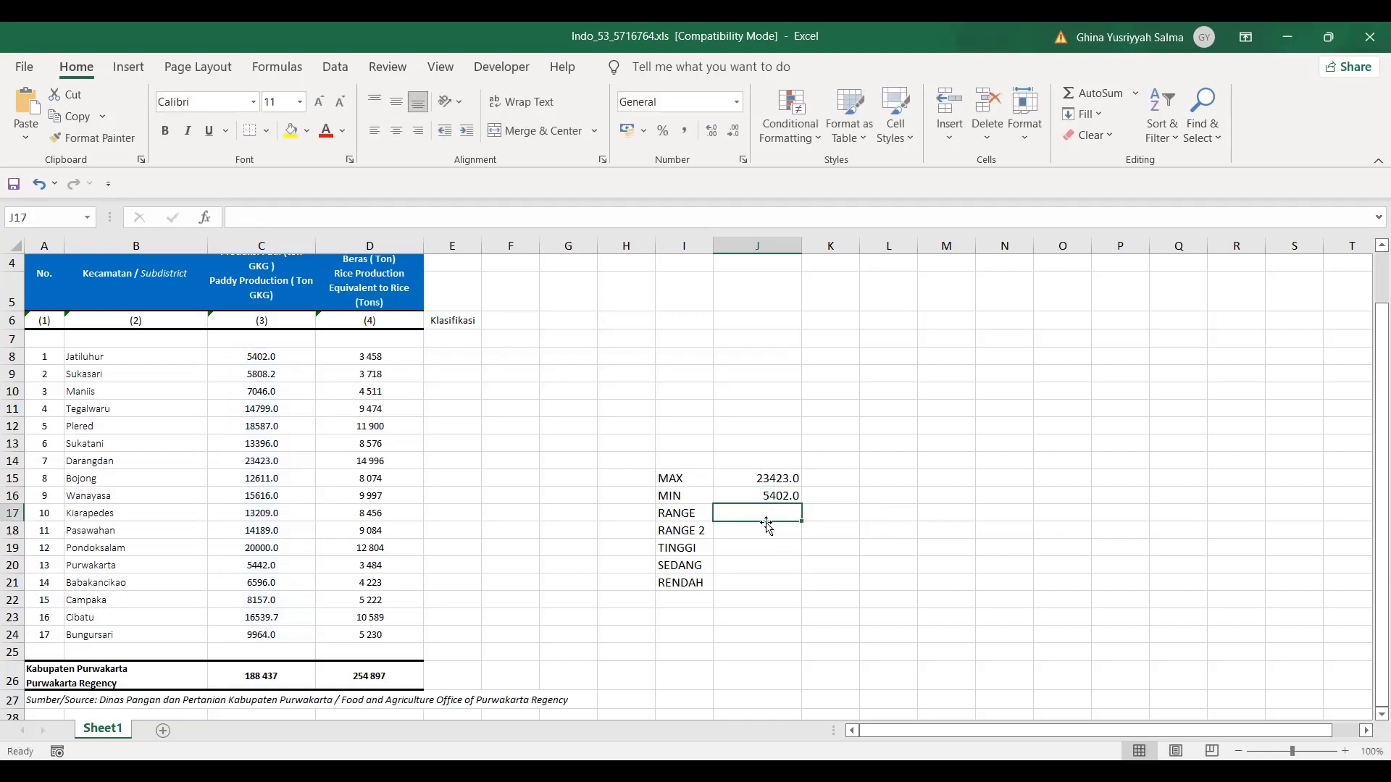
# Step: Calculate the RANGE value in J17 as maximum minus minimum, using =J15-J16
pyautogui.write('=')
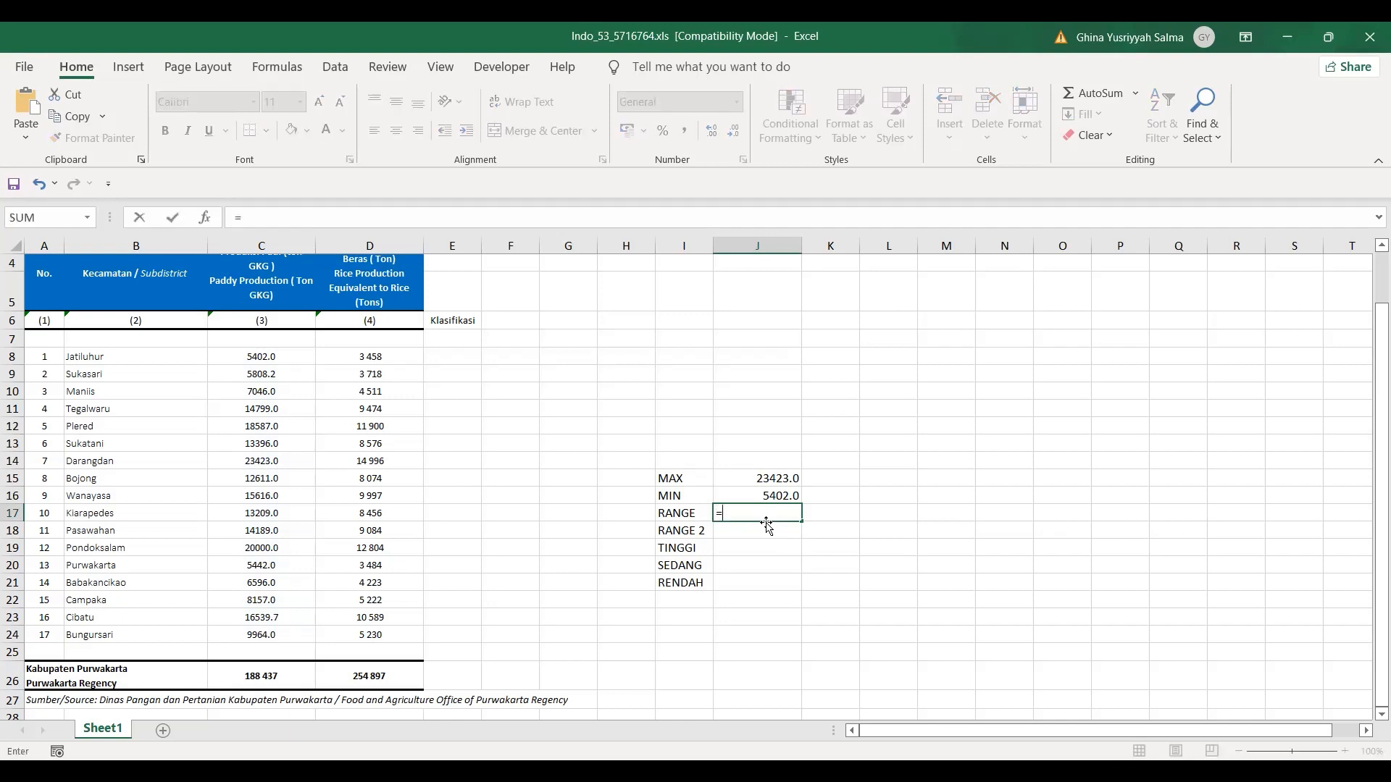
pyautogui.click(772, 478)
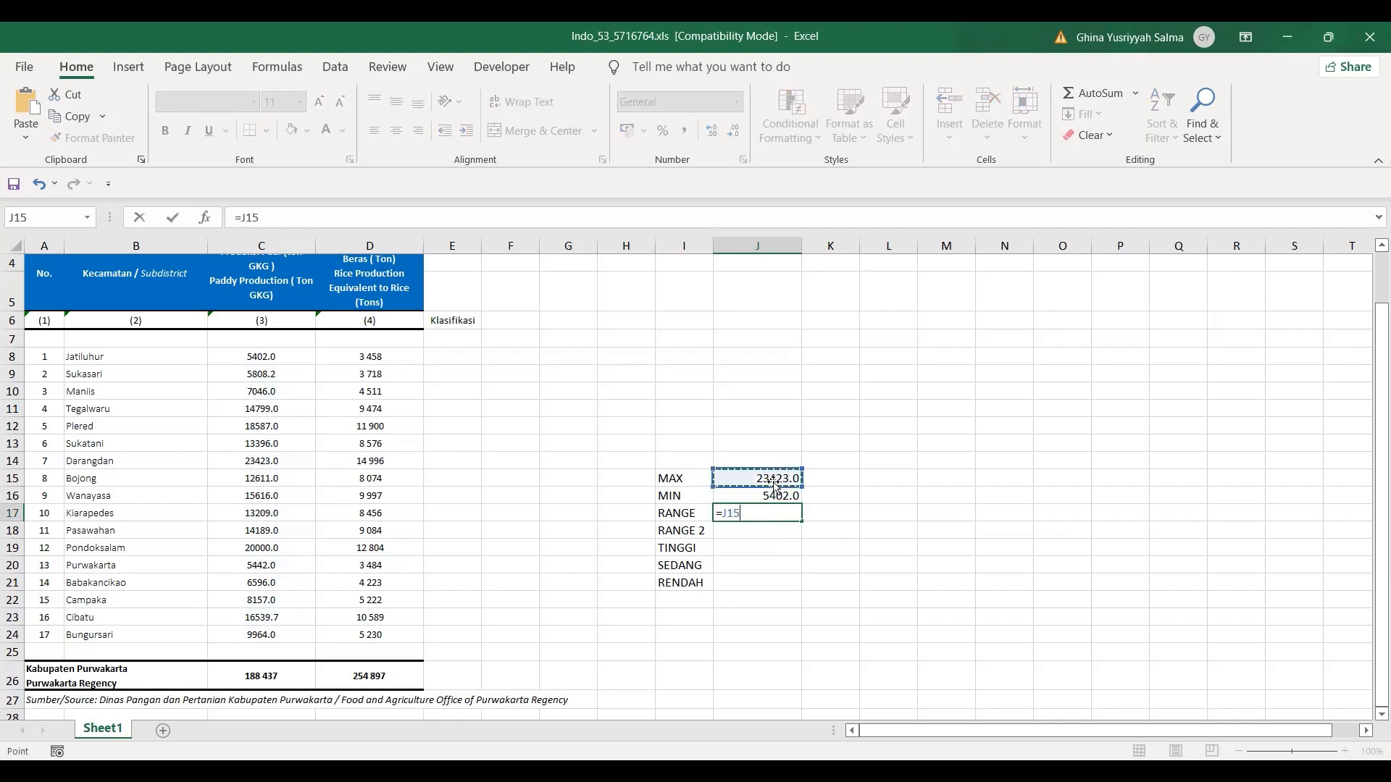
pyautogui.write('-')
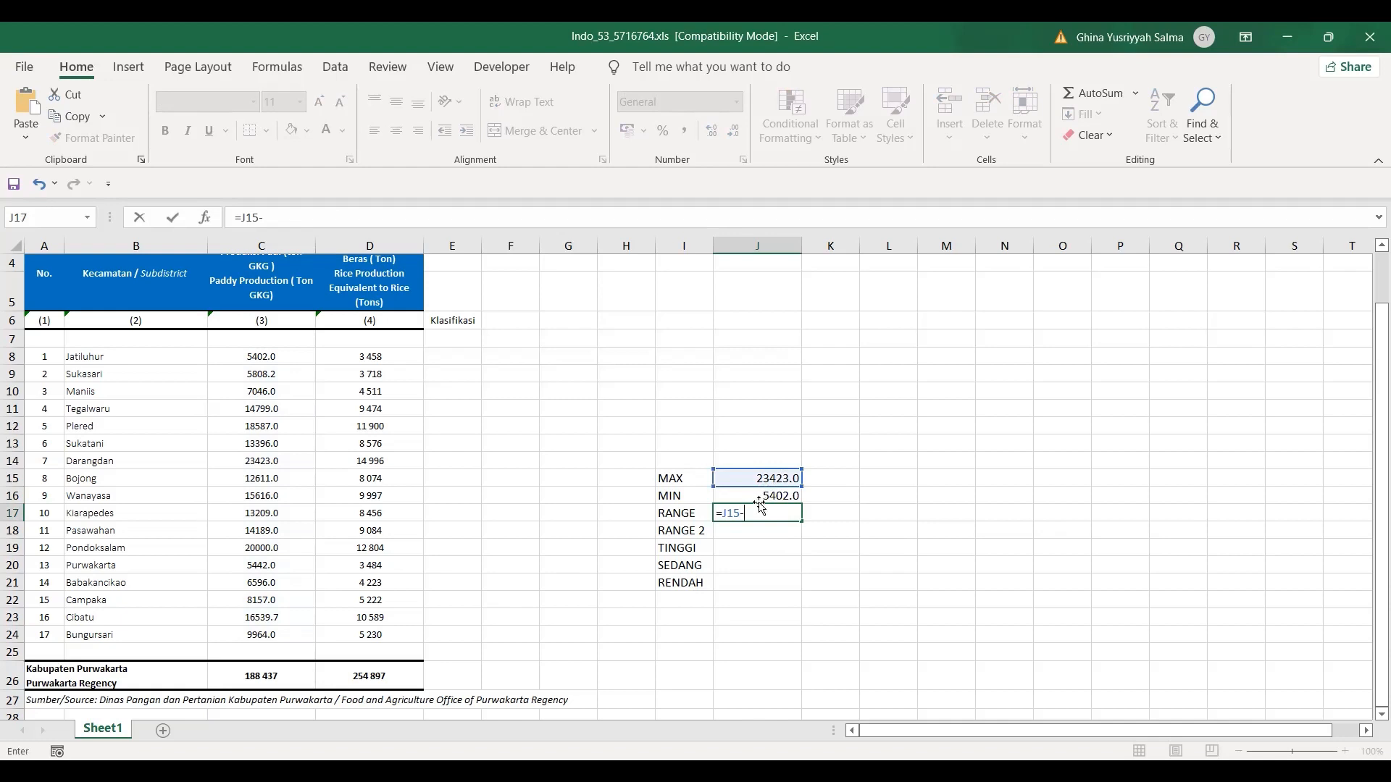
pyautogui.click(756, 495)
pyautogui.press('Return')
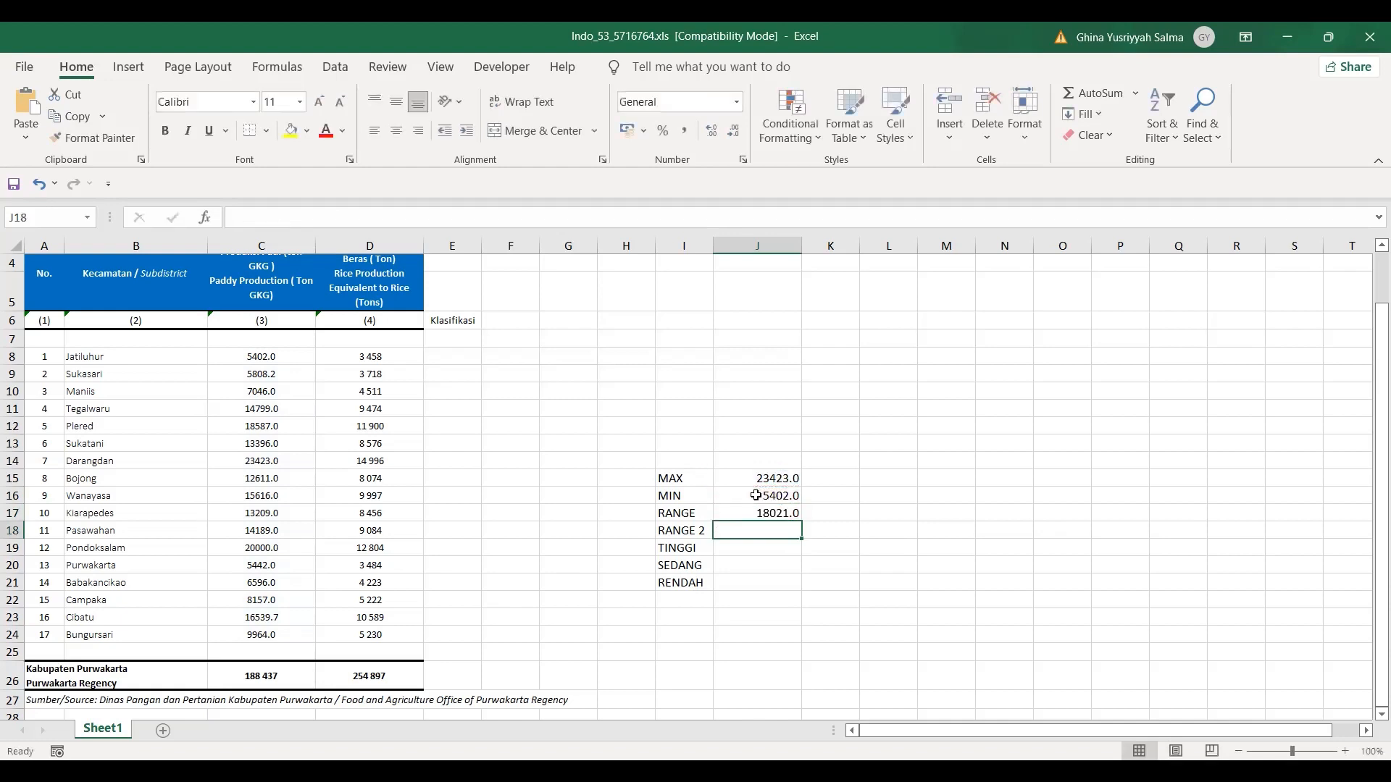
# Step: Calculate the RANGE 2 class interval in J18 by dividing the range by three, using =J17/3
pyautogui.write('=')
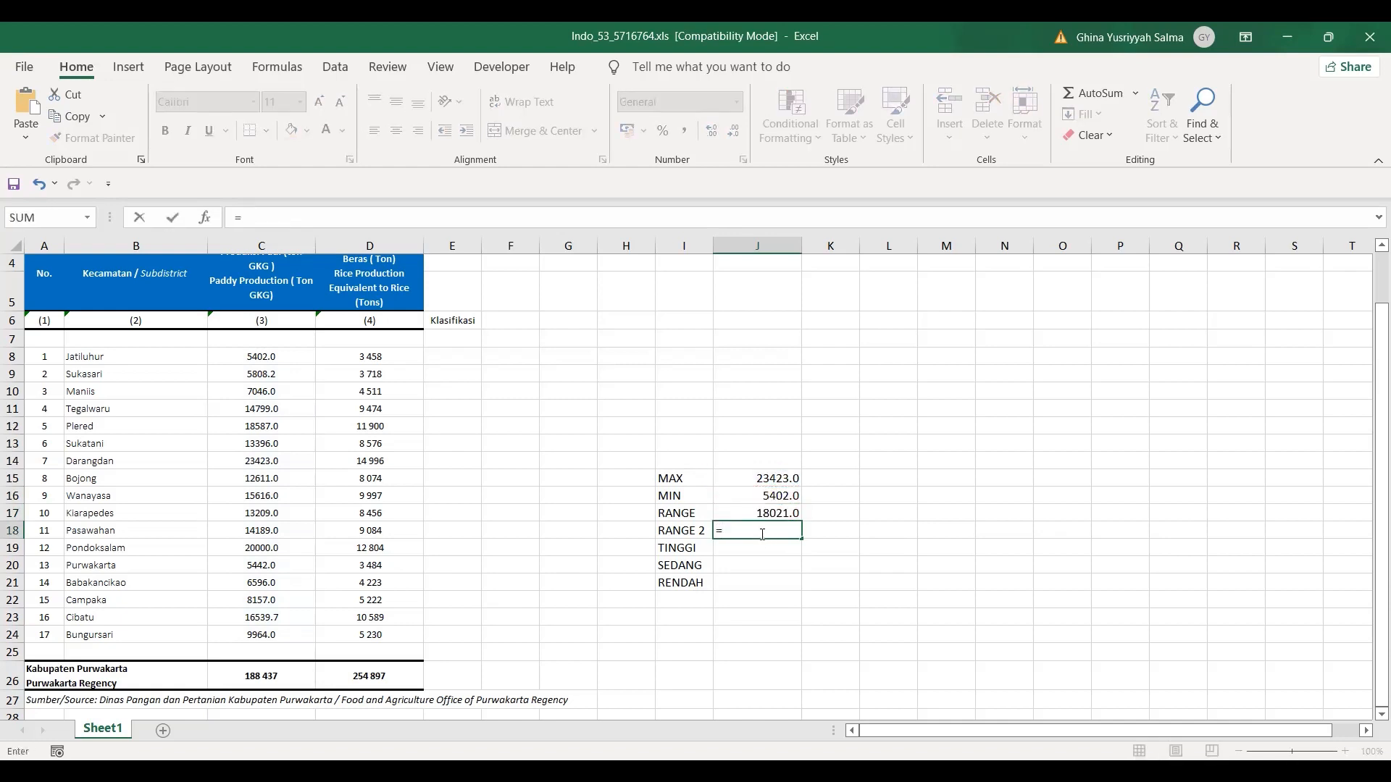
pyautogui.click(786, 510)
pyautogui.write('/')
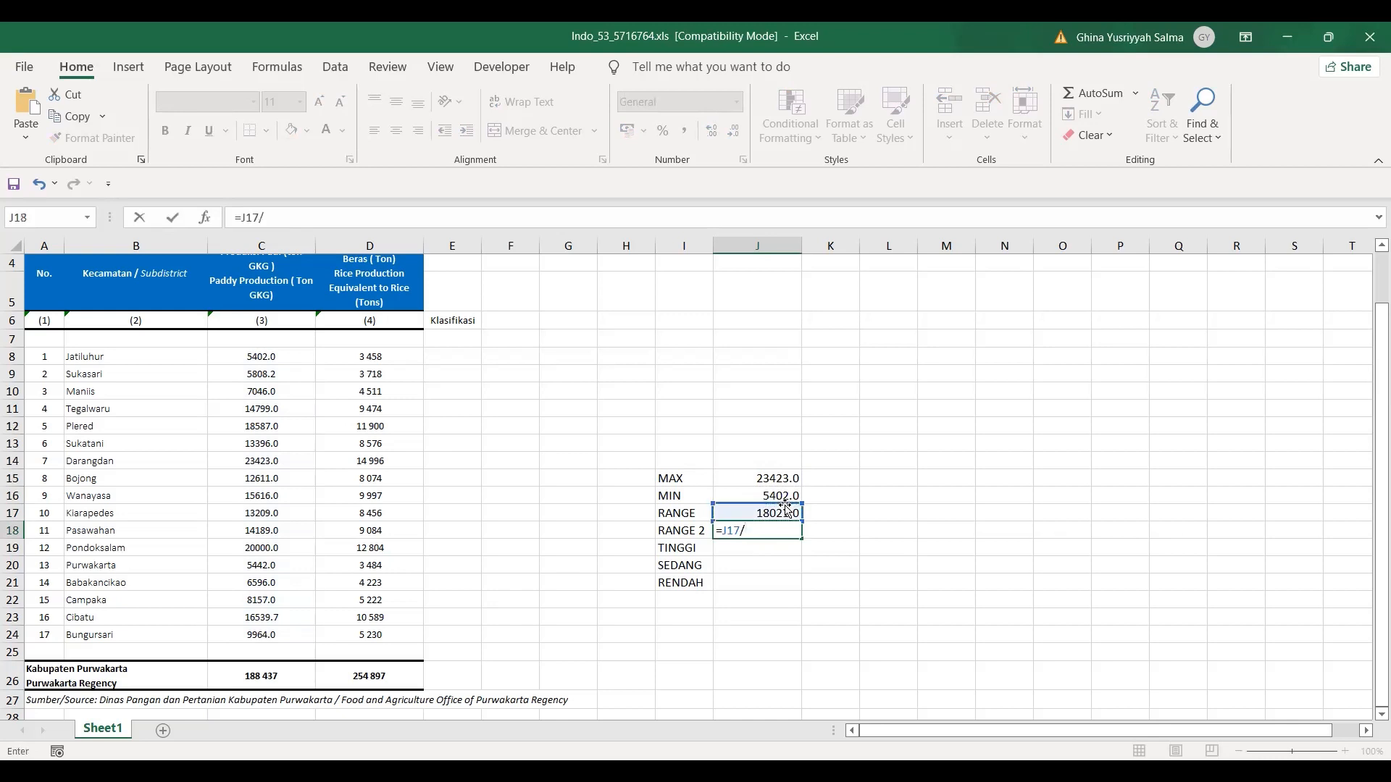
pyautogui.write('3')
pyautogui.press('Return')
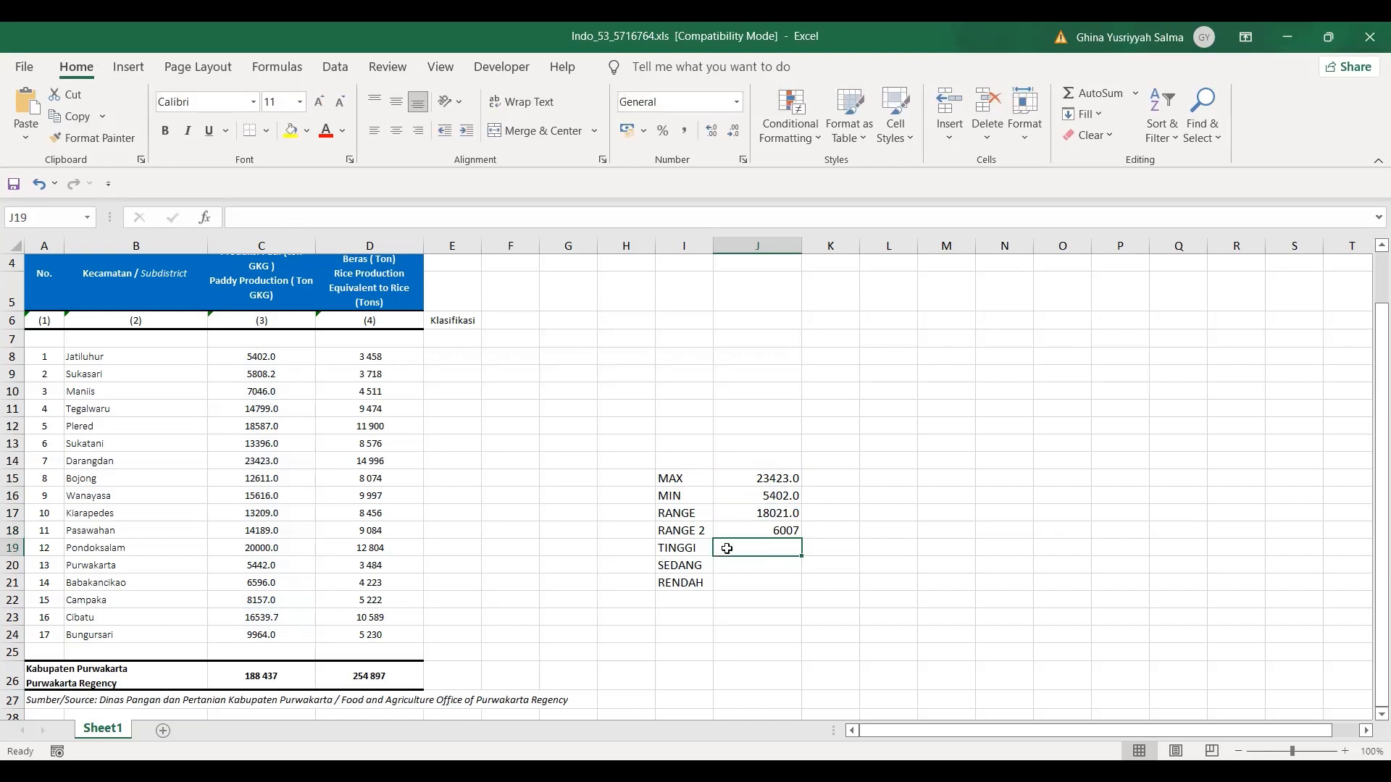
# Step: Set the TINGGI class limit in J19 equal to the maximum value in J15
pyautogui.write('=')
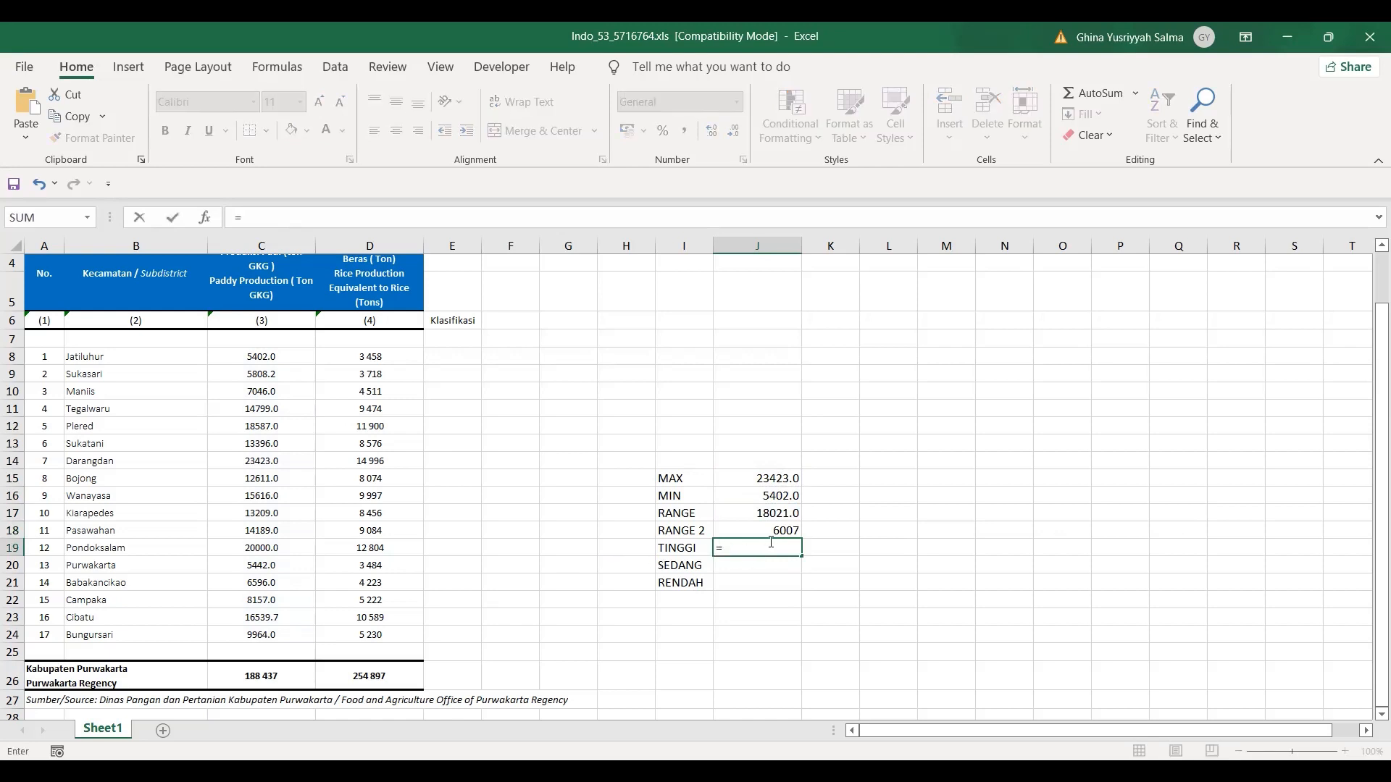
pyautogui.click(772, 478)
pyautogui.press('Return')
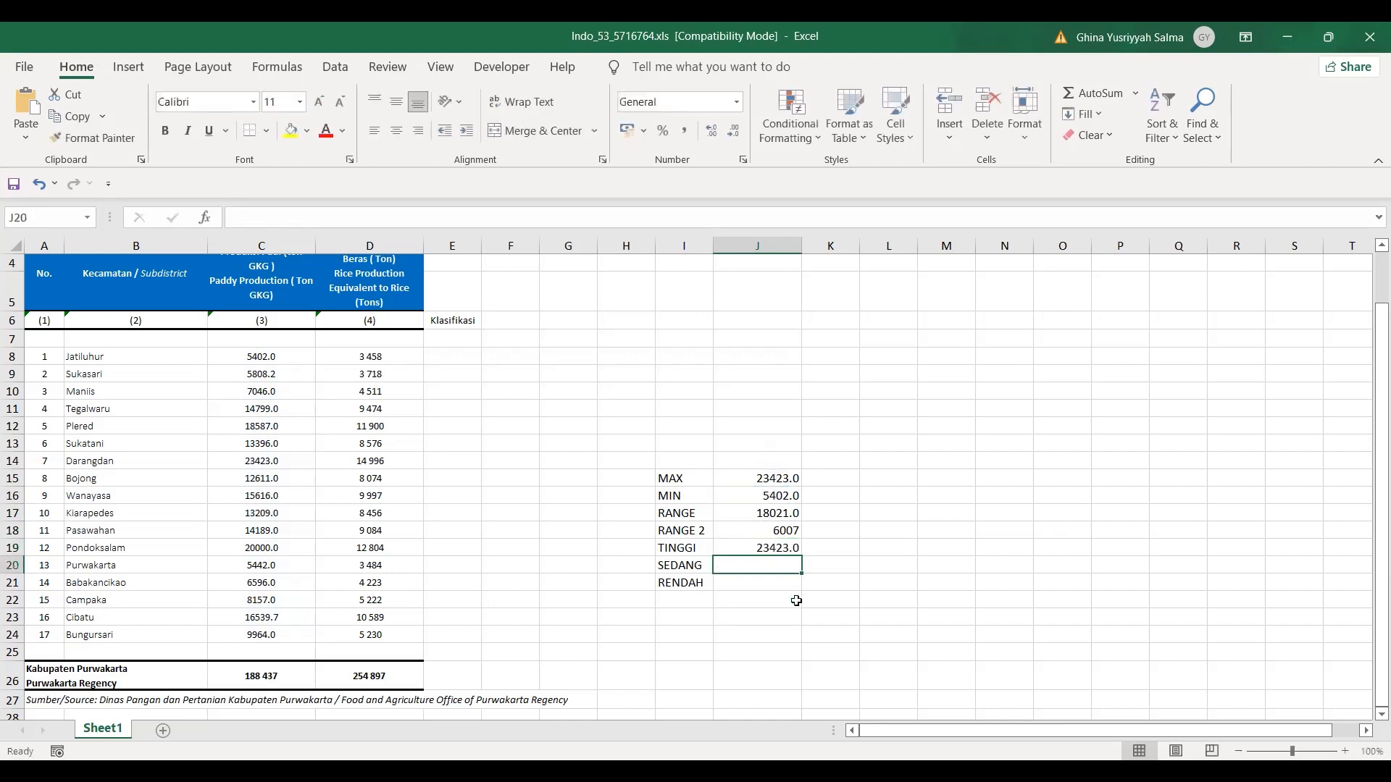
# Step: Calculate the SEDANG class limit in J20 by subtracting RANGE 2 from the TINGGI limit, using =J19-J18
pyautogui.write('=')
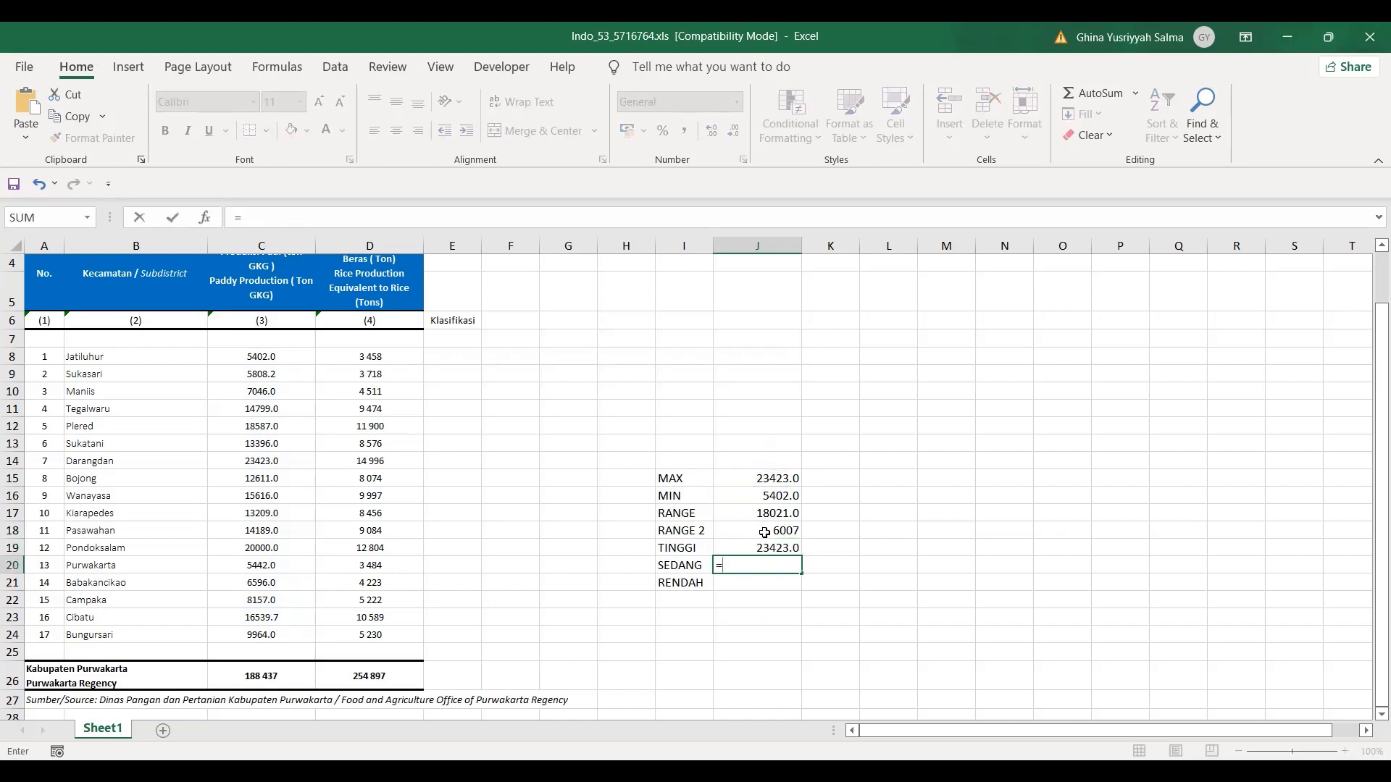
pyautogui.click(750, 544)
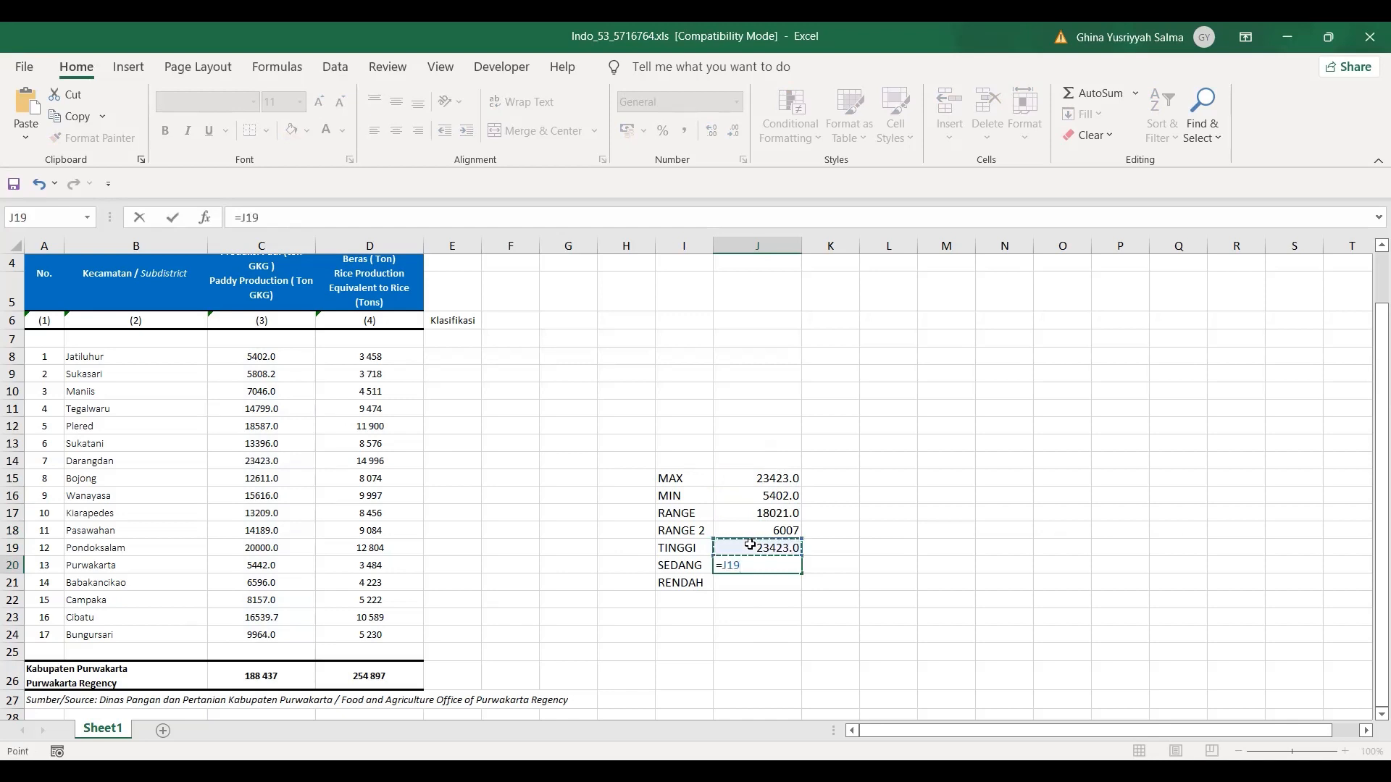
pyautogui.write('-')
pyautogui.click(730, 531)
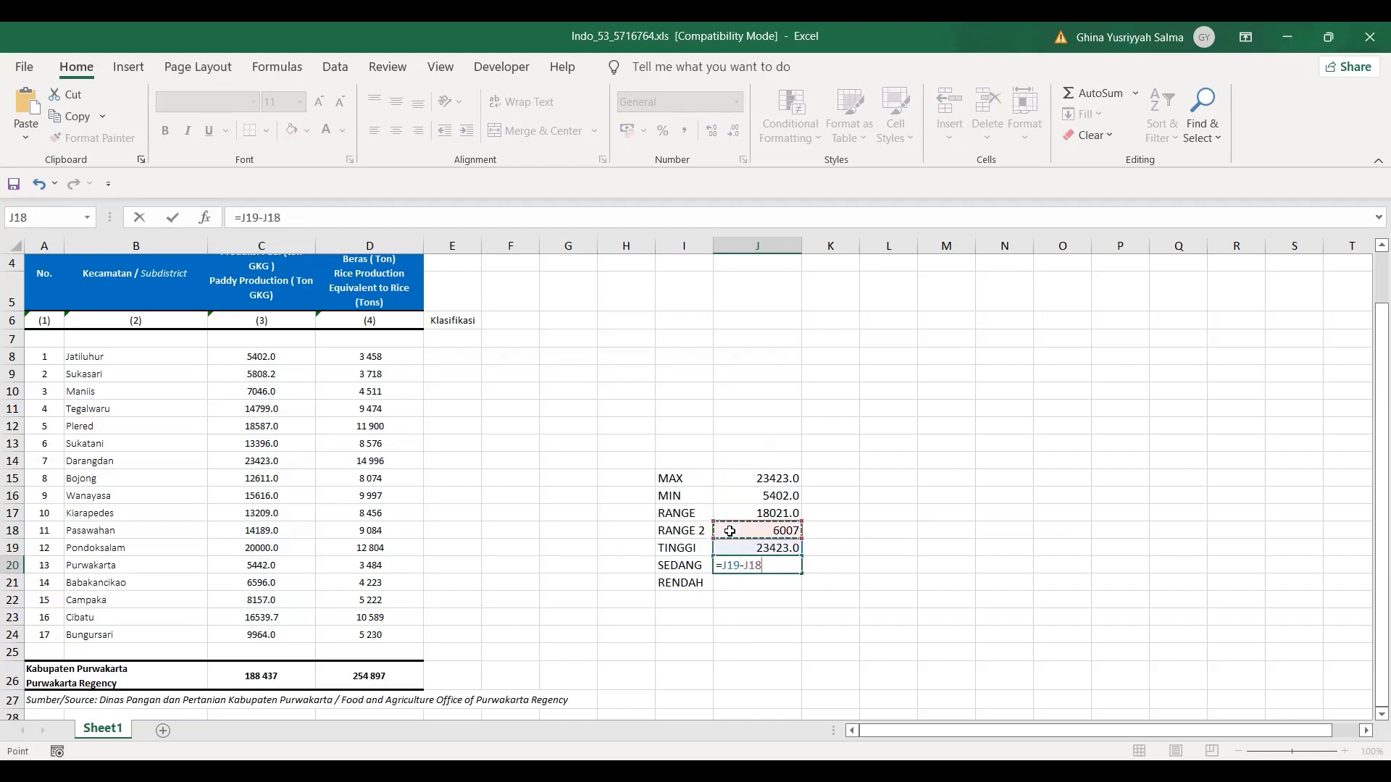
pyautogui.press('Return')
# Step: Calculate the RENDAH class limit in J21 by subtracting RANGE 2 from the SEDANG limit, using =J20-J18
pyautogui.write('=')
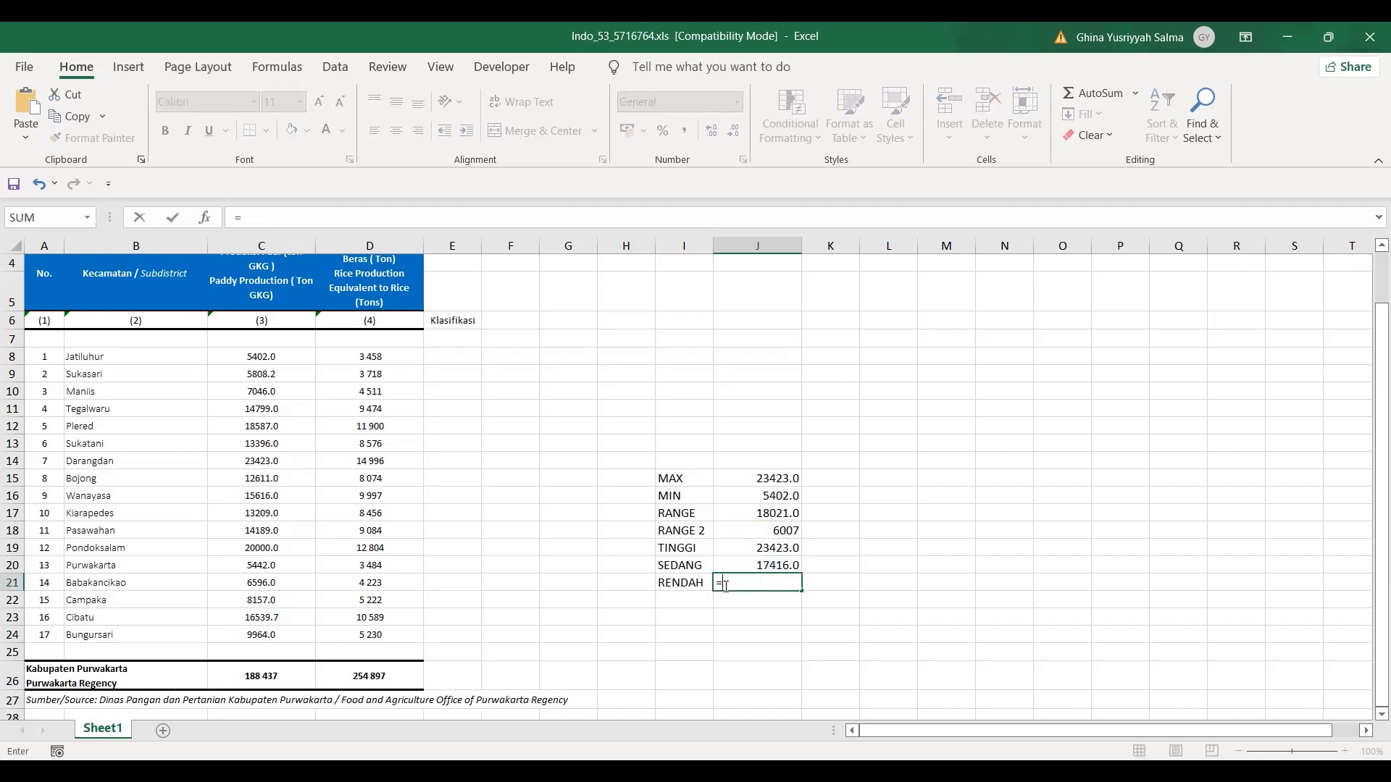
pyautogui.click(749, 564)
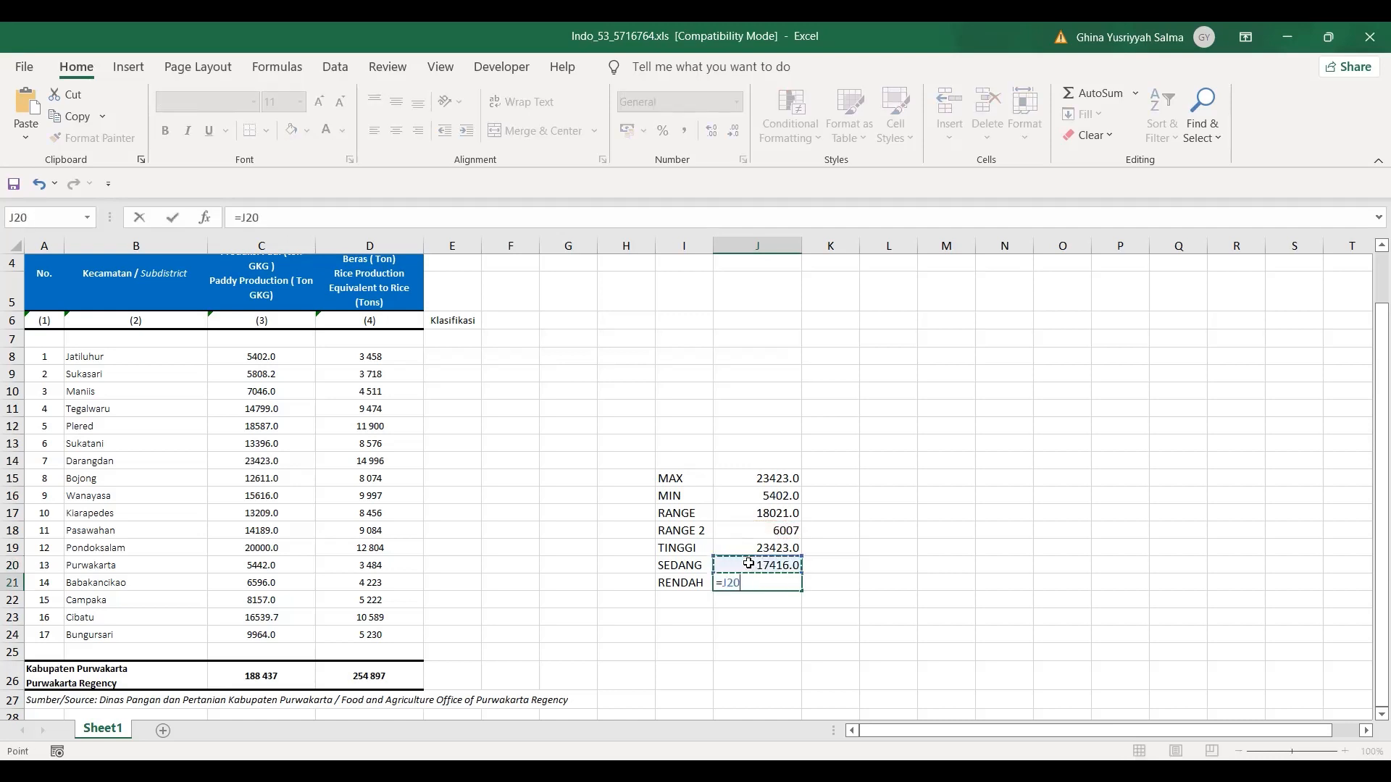
pyautogui.write('-')
pyautogui.click(769, 530)
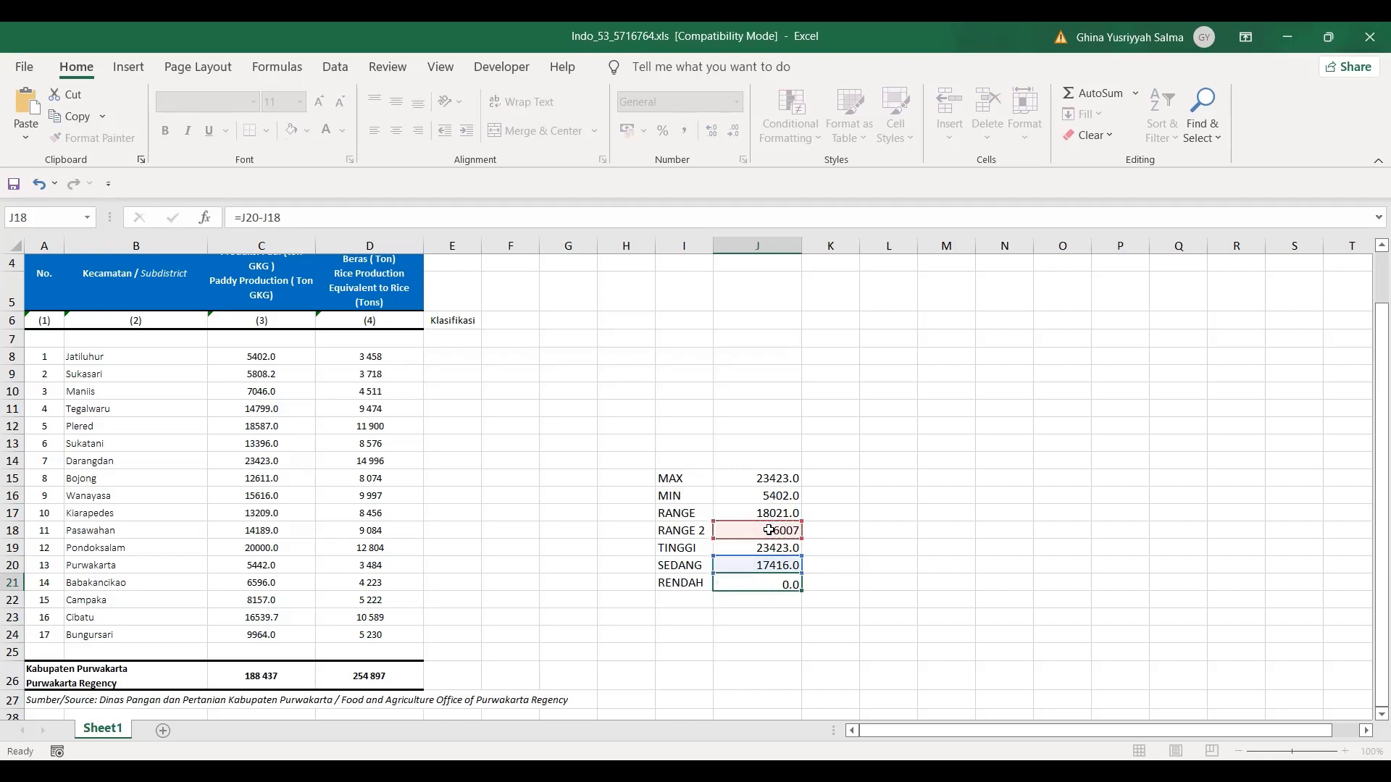
pyautogui.press('Return')
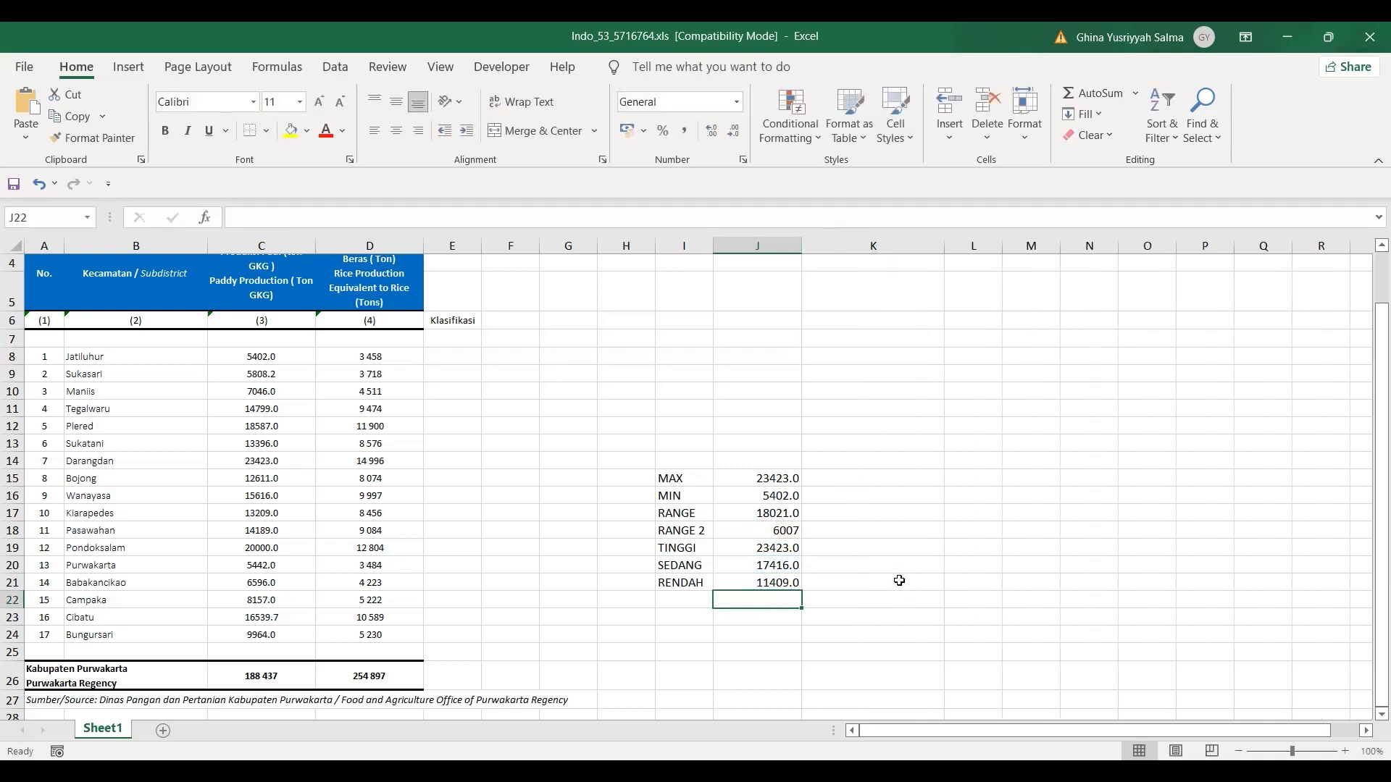
pyautogui.click(896, 580)
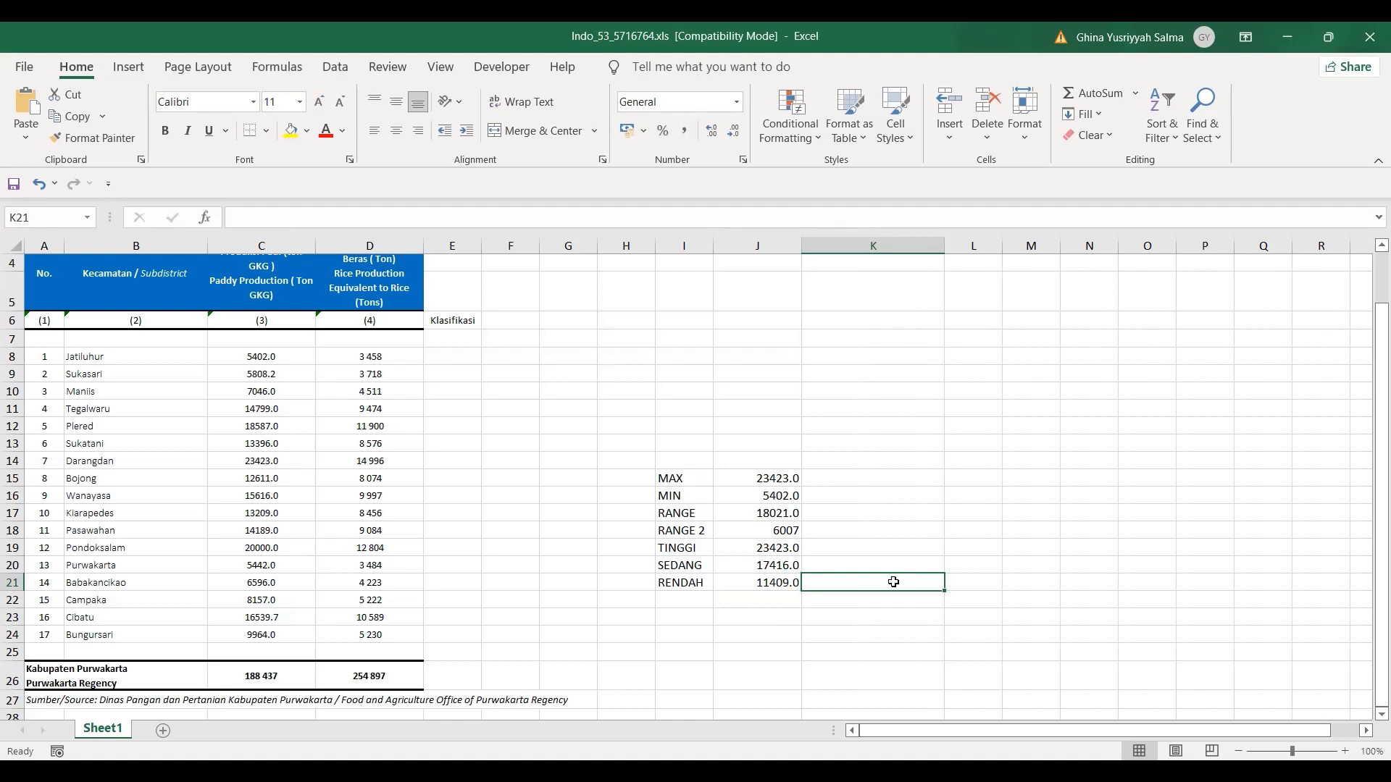
pyautogui.write('5')
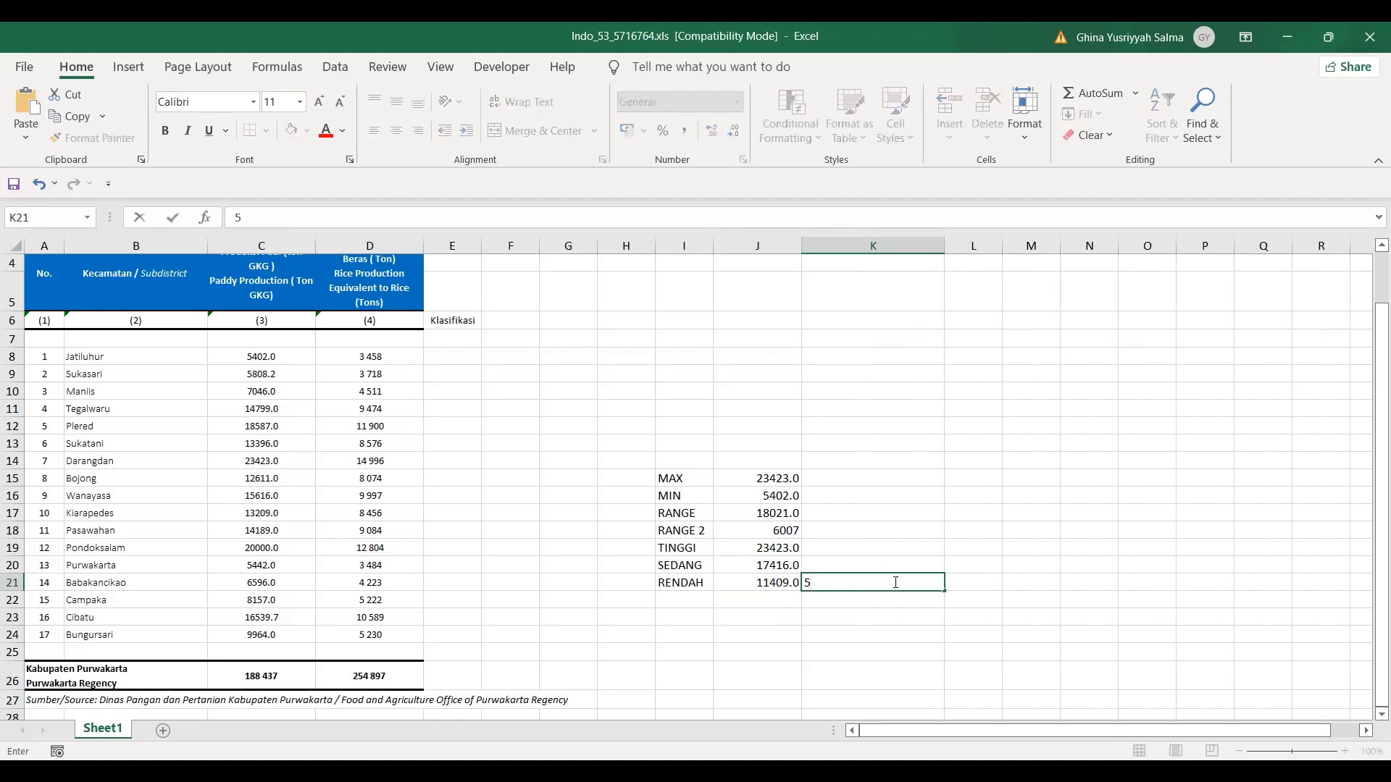
pyautogui.write('402-11409')
pyautogui.click(872, 563)
pyautogui.write('11')
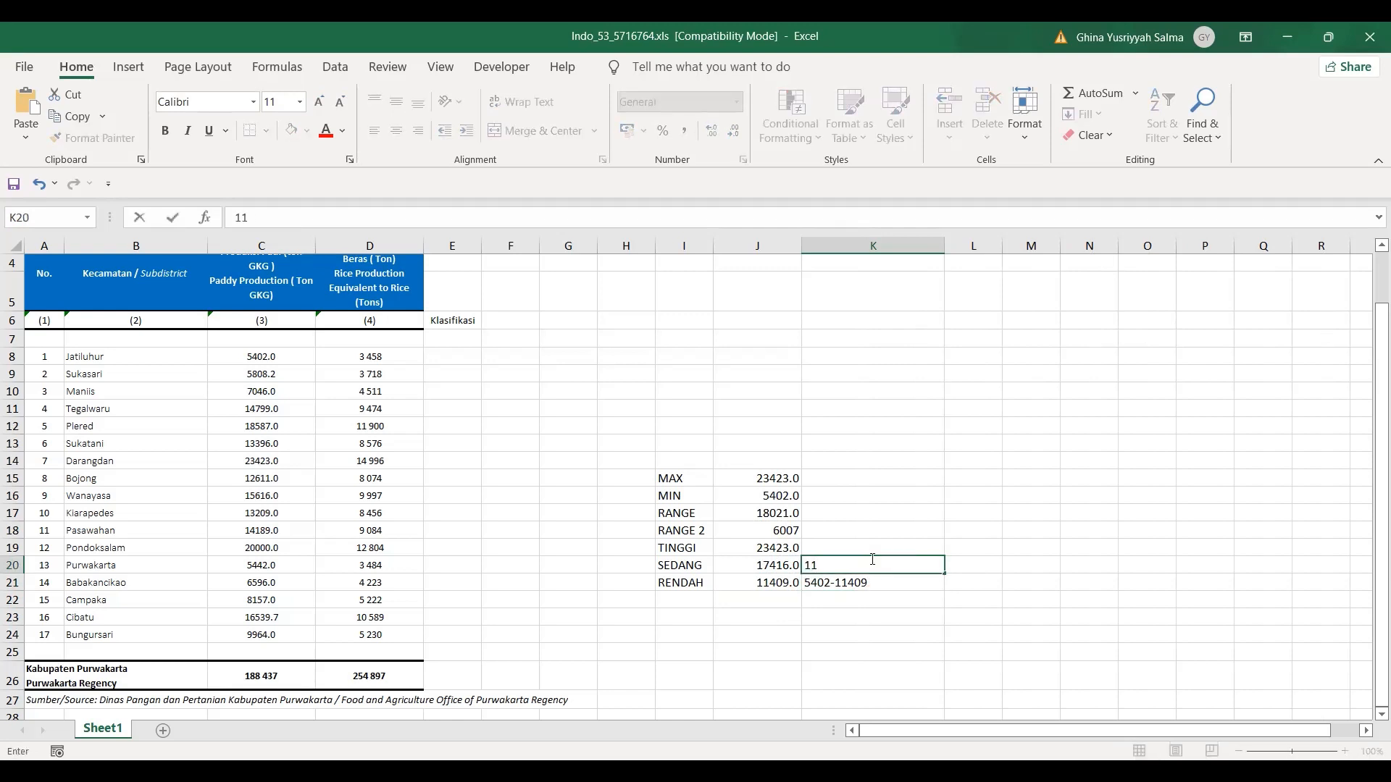
pyautogui.write('409-17416')
pyautogui.click(866, 548)
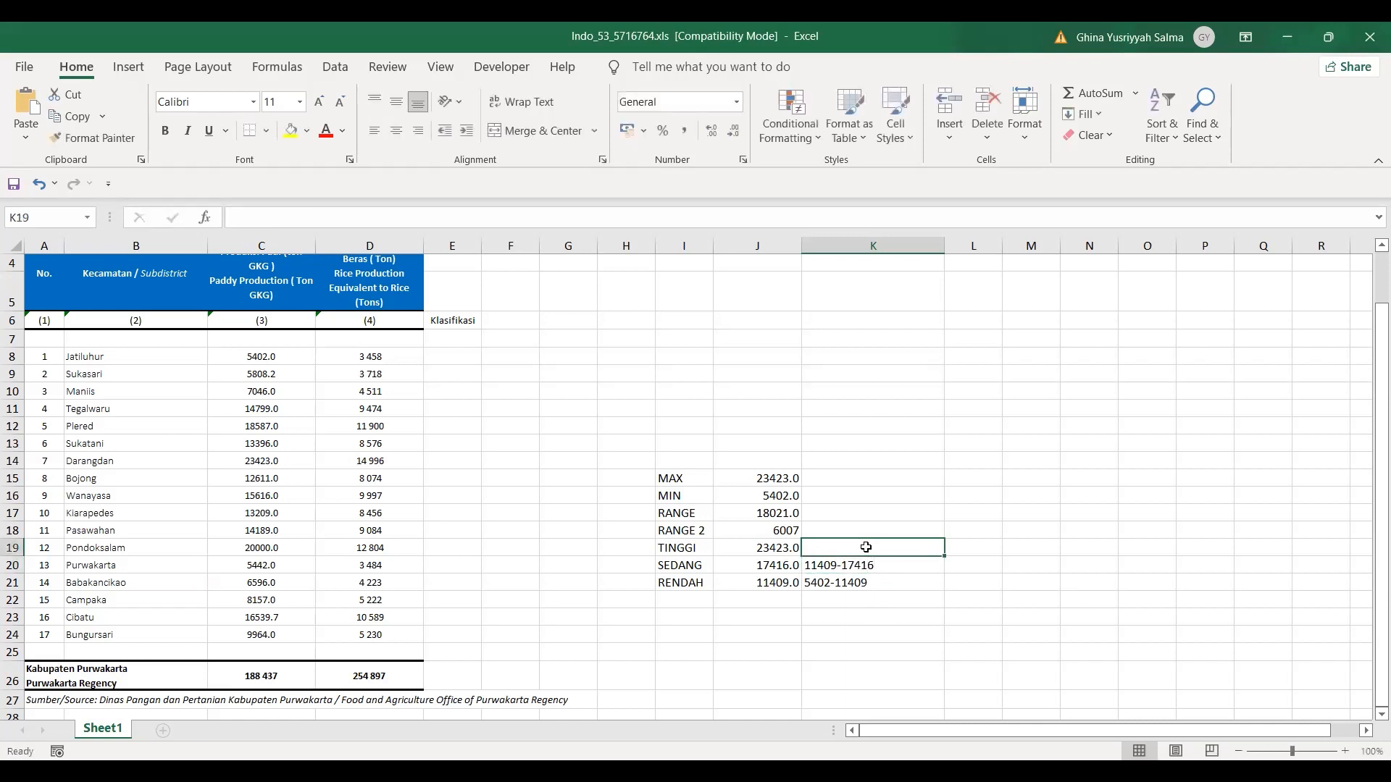
pyautogui.write('17')
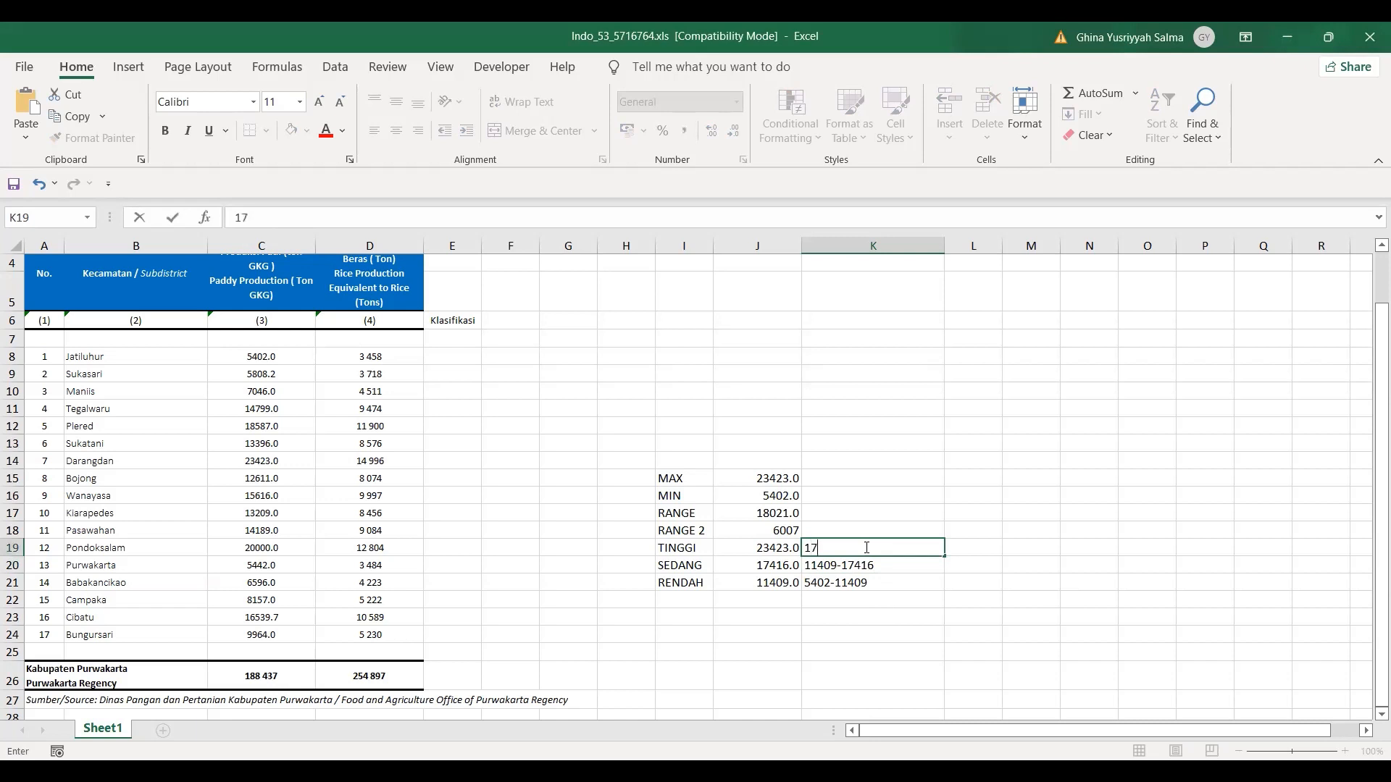
pyautogui.write('416-23423')
pyautogui.click(851, 653)
# Step: Enter =IF(C8<11409;"Rendah";IF(C8<17416;"Sedang";IF(C8<=23423;"Tinggi"))) in E8 and fill the classification down to E24
pyautogui.click(443, 359)
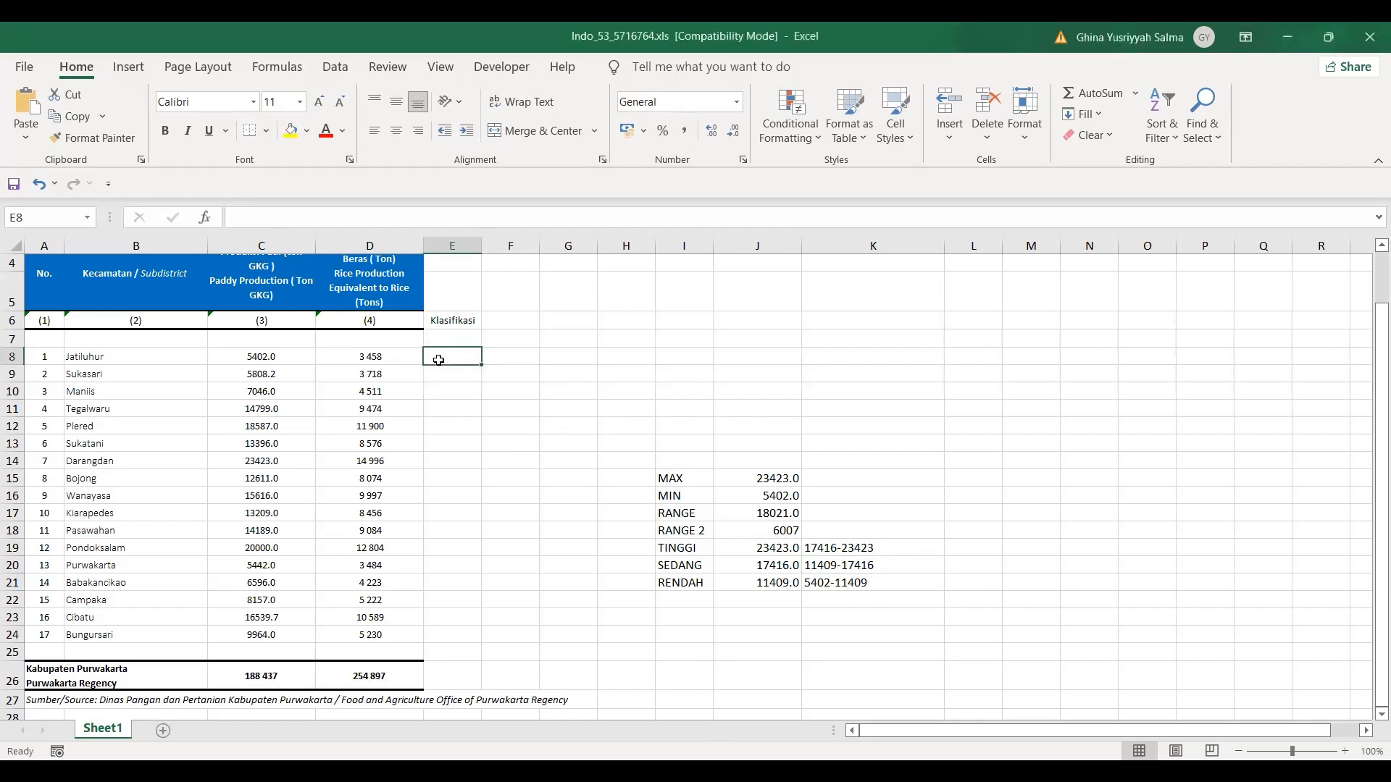
pyautogui.write('=')
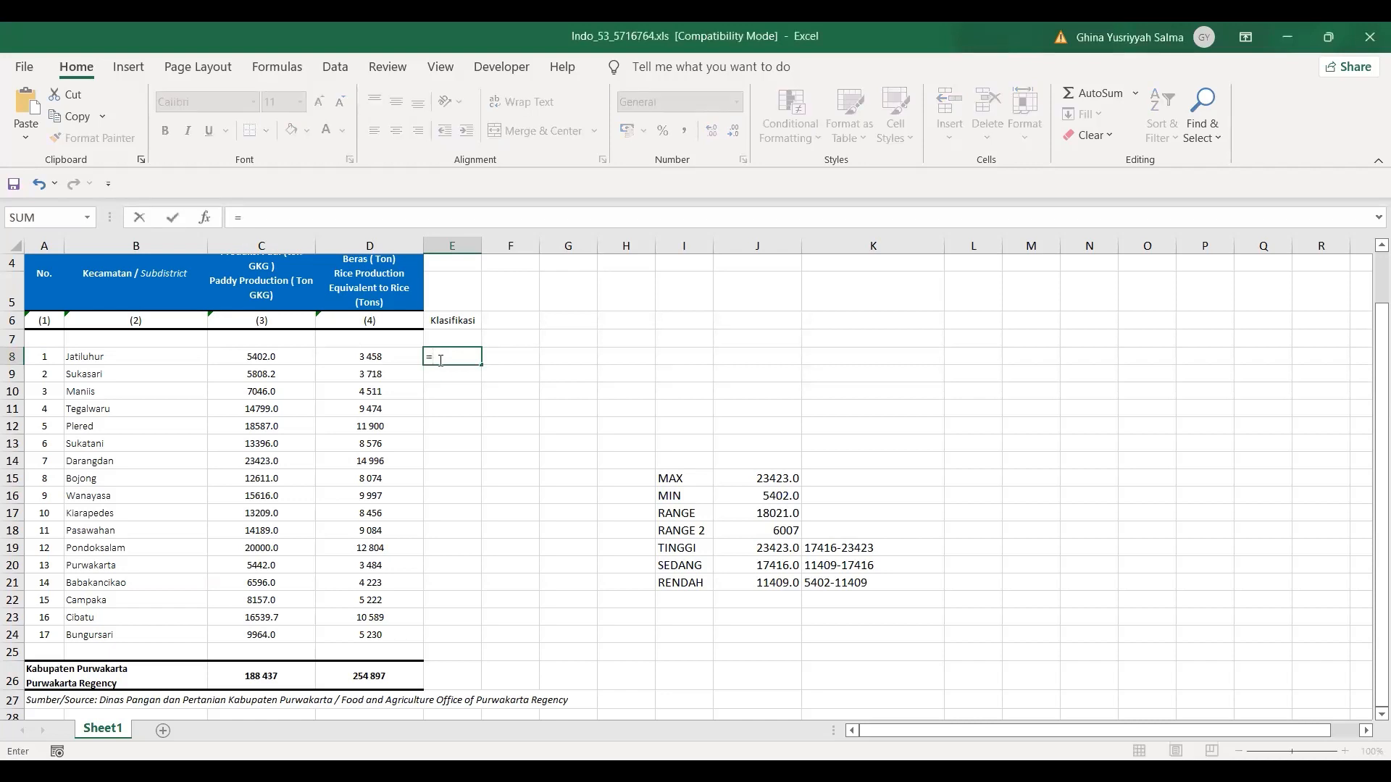
pyautogui.write('=IF(C8<11409;"Rendah"; IF(C8<17416; "Sedang"; IF(C8<=23423; "Tinggi")))')
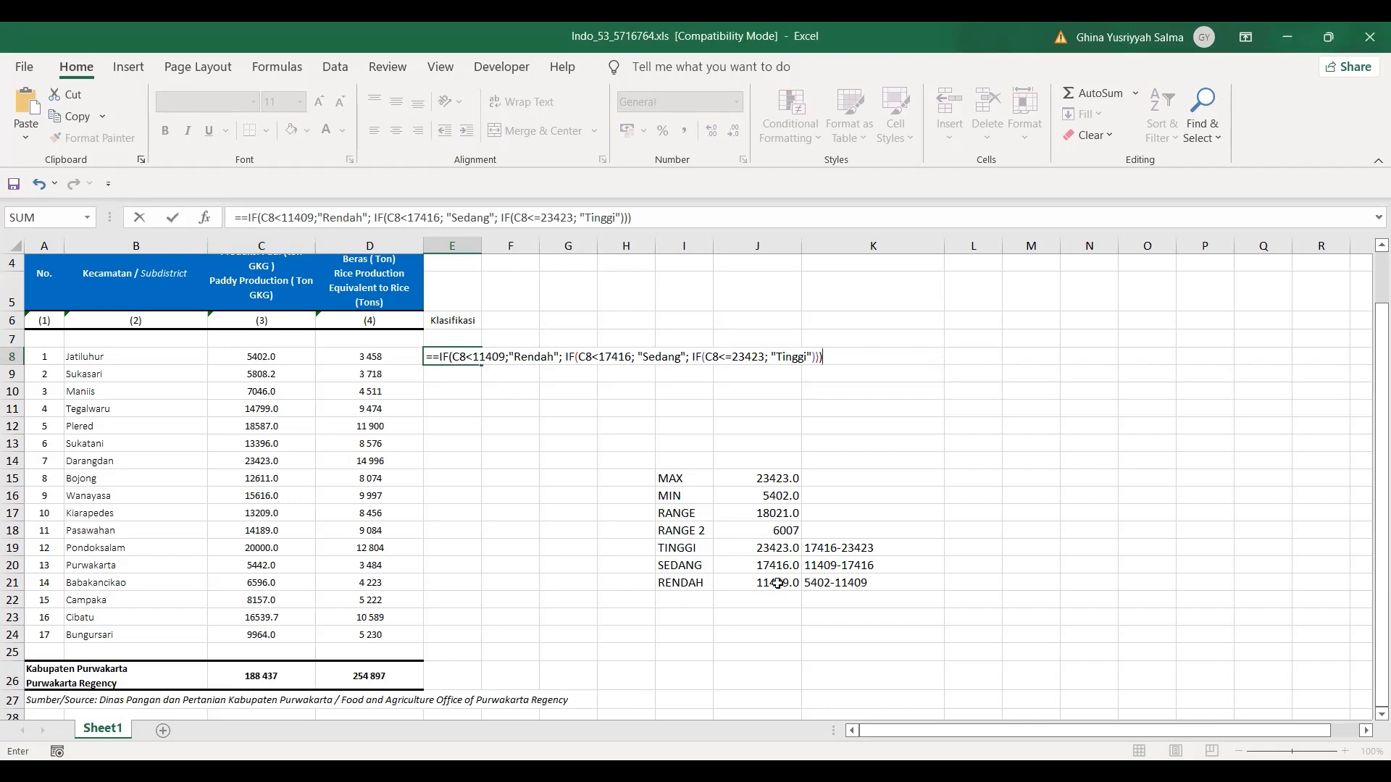
pyautogui.press('Return')
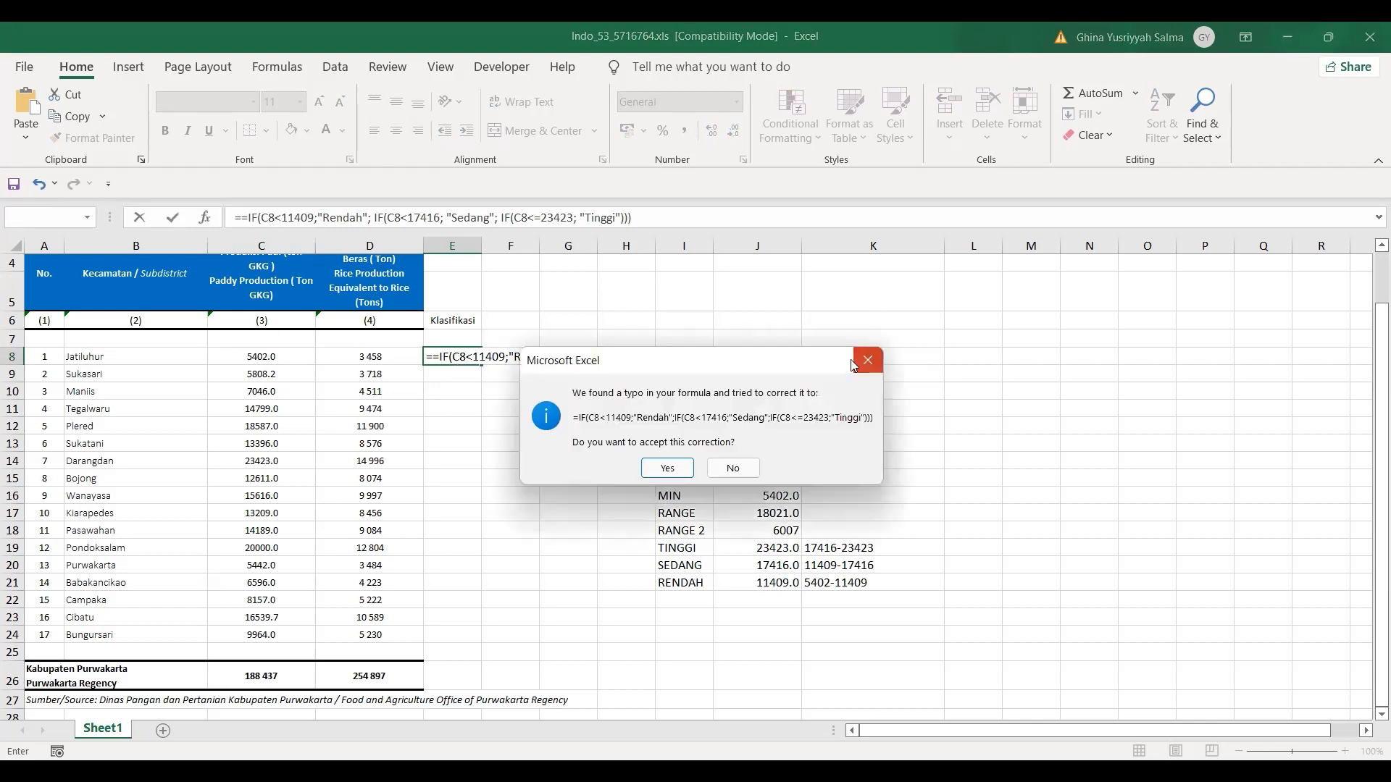
pyautogui.click(872, 363)
pyautogui.click(901, 327)
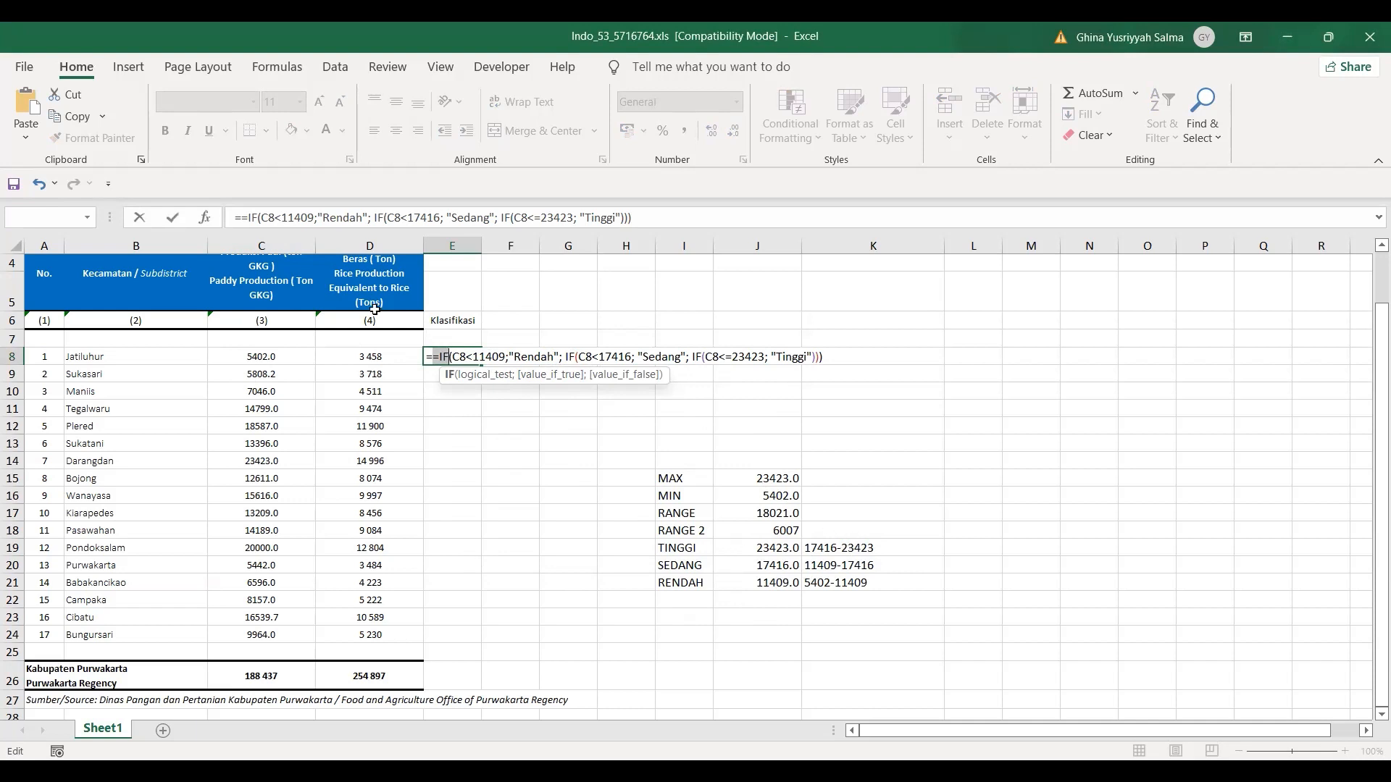
pyautogui.press('Return')
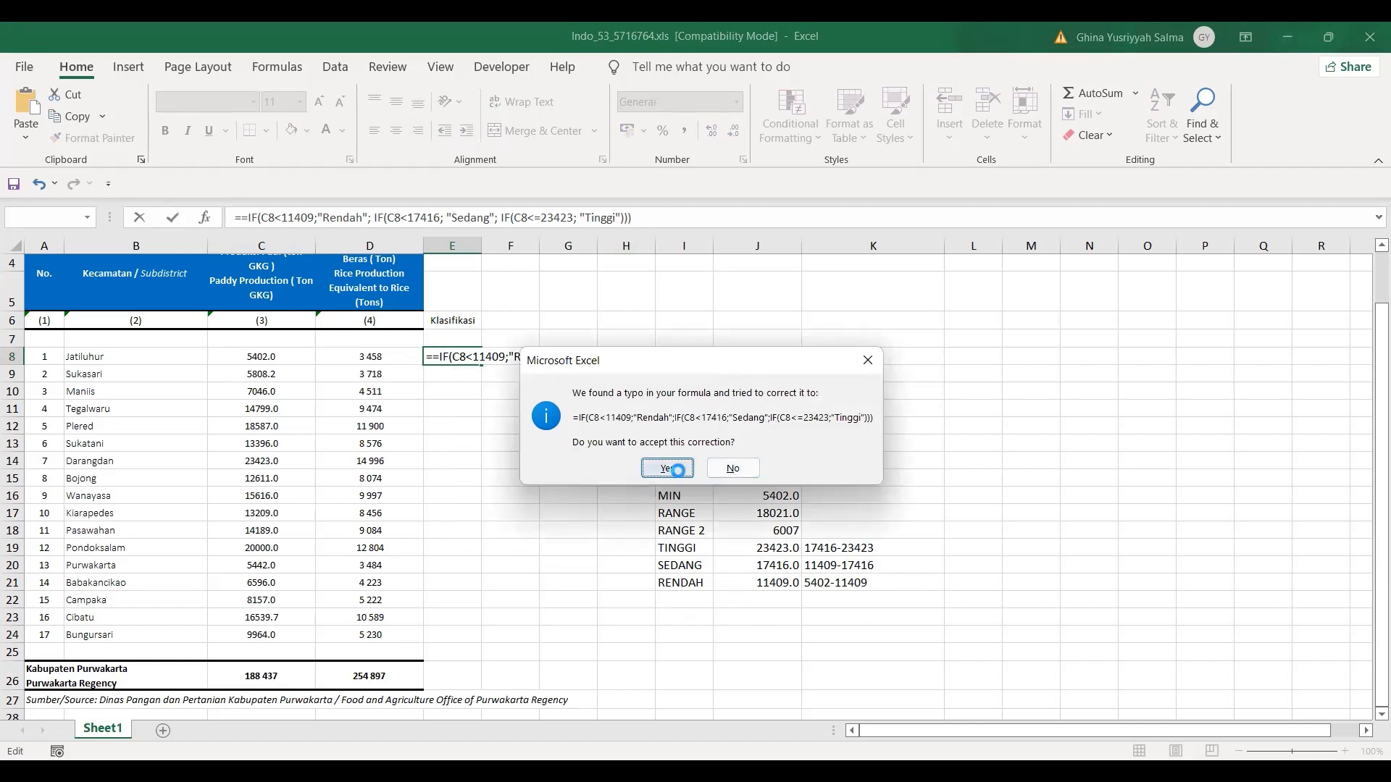
pyautogui.click(681, 471)
pyautogui.click(476, 355)
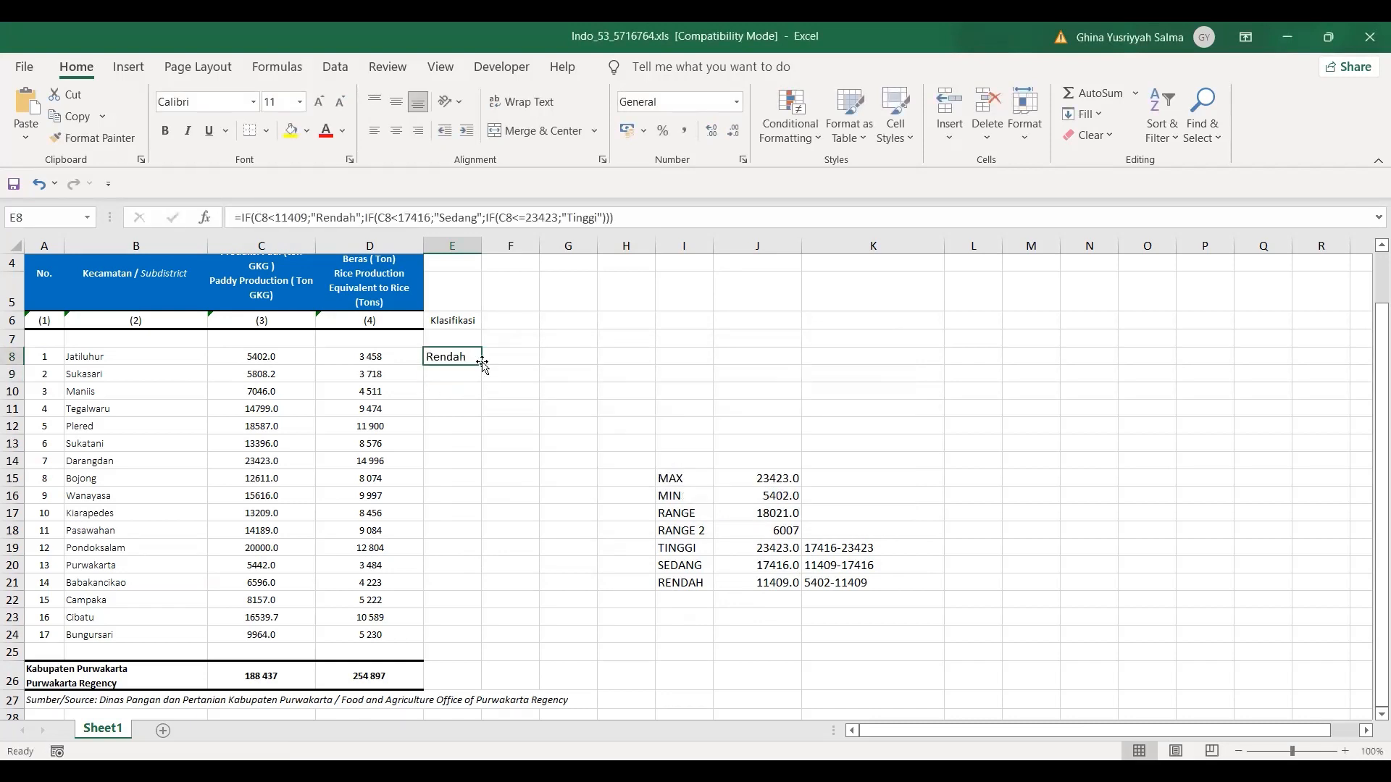
pyautogui.doubleClick(481, 364)
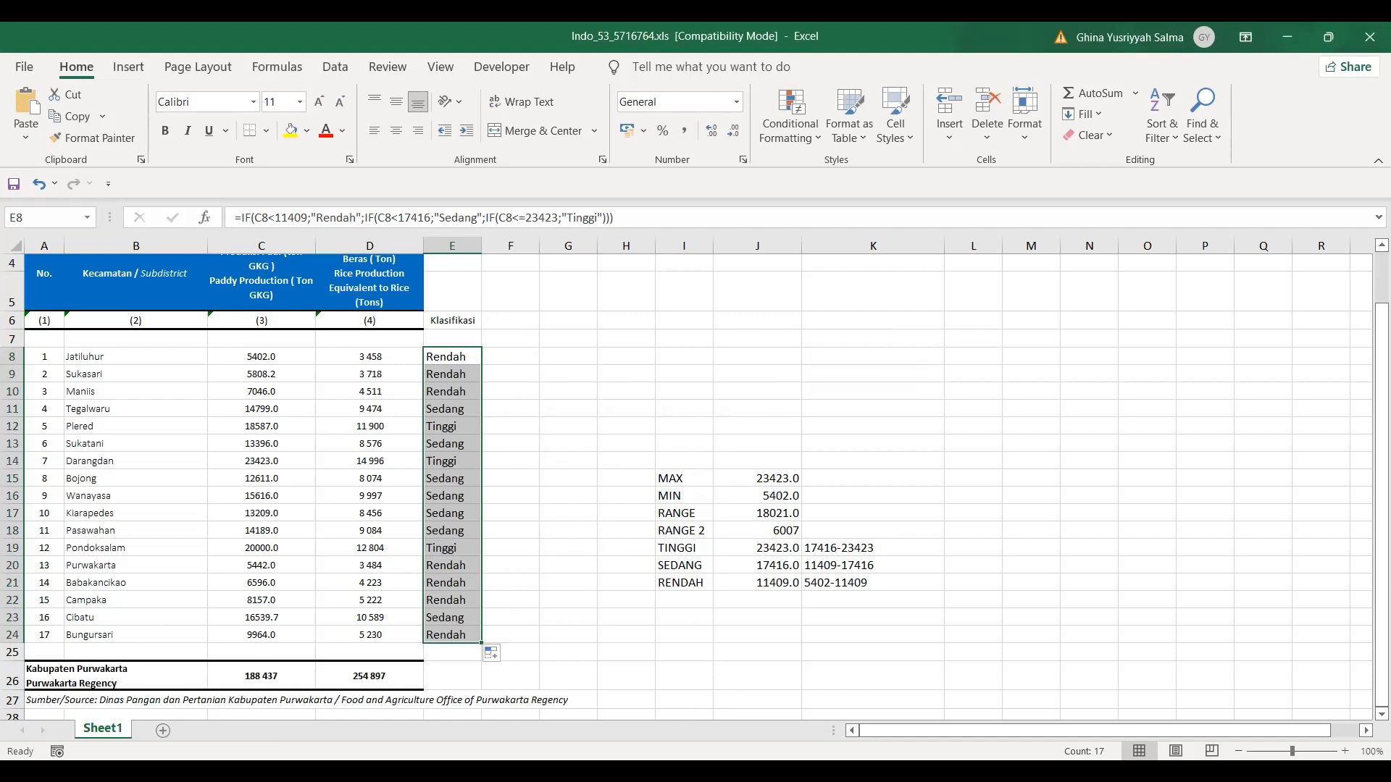
# Step: Switch to the Klasifikasi GKG.csv workbook and fit the widths of the WADMKC and Jumlah columns to their contents
pyautogui.hotkey('alt', 'Tab')
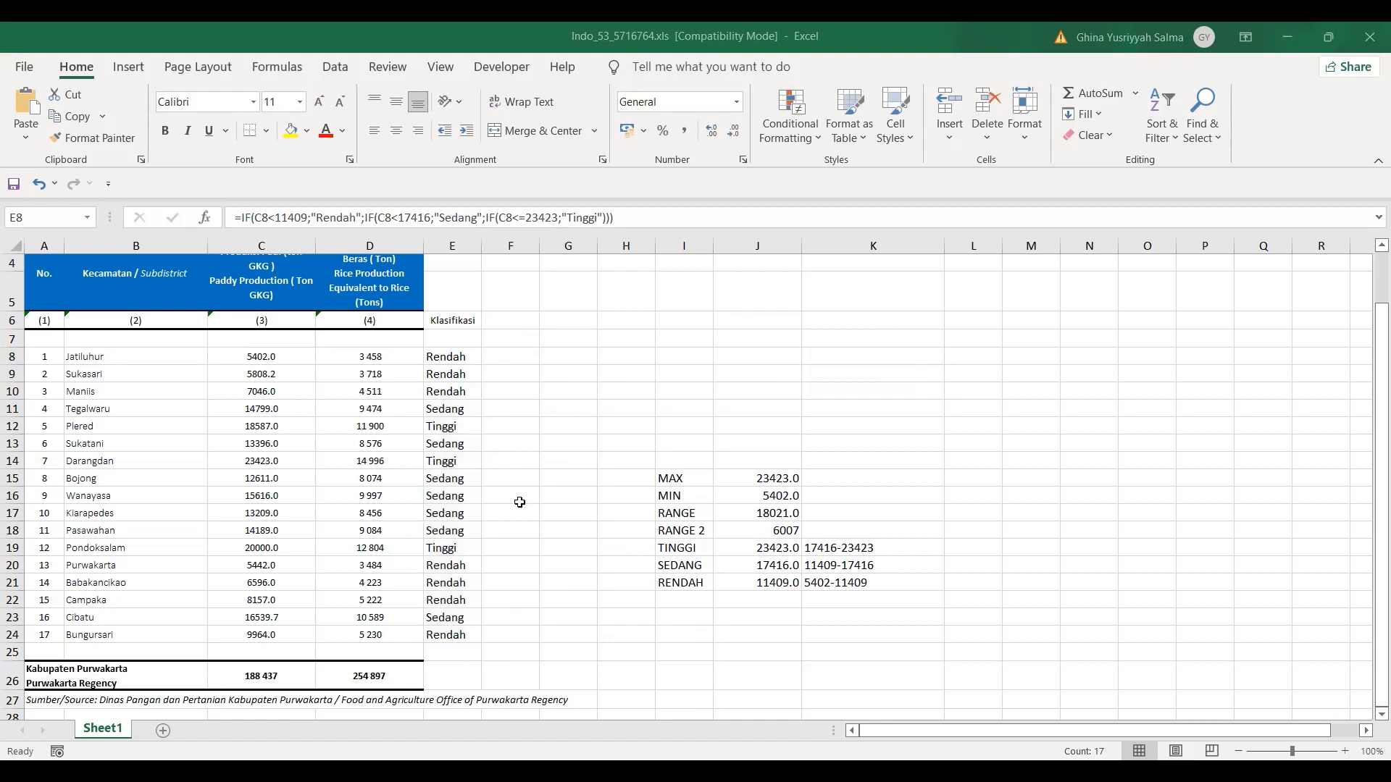
pyautogui.click(683, 560)
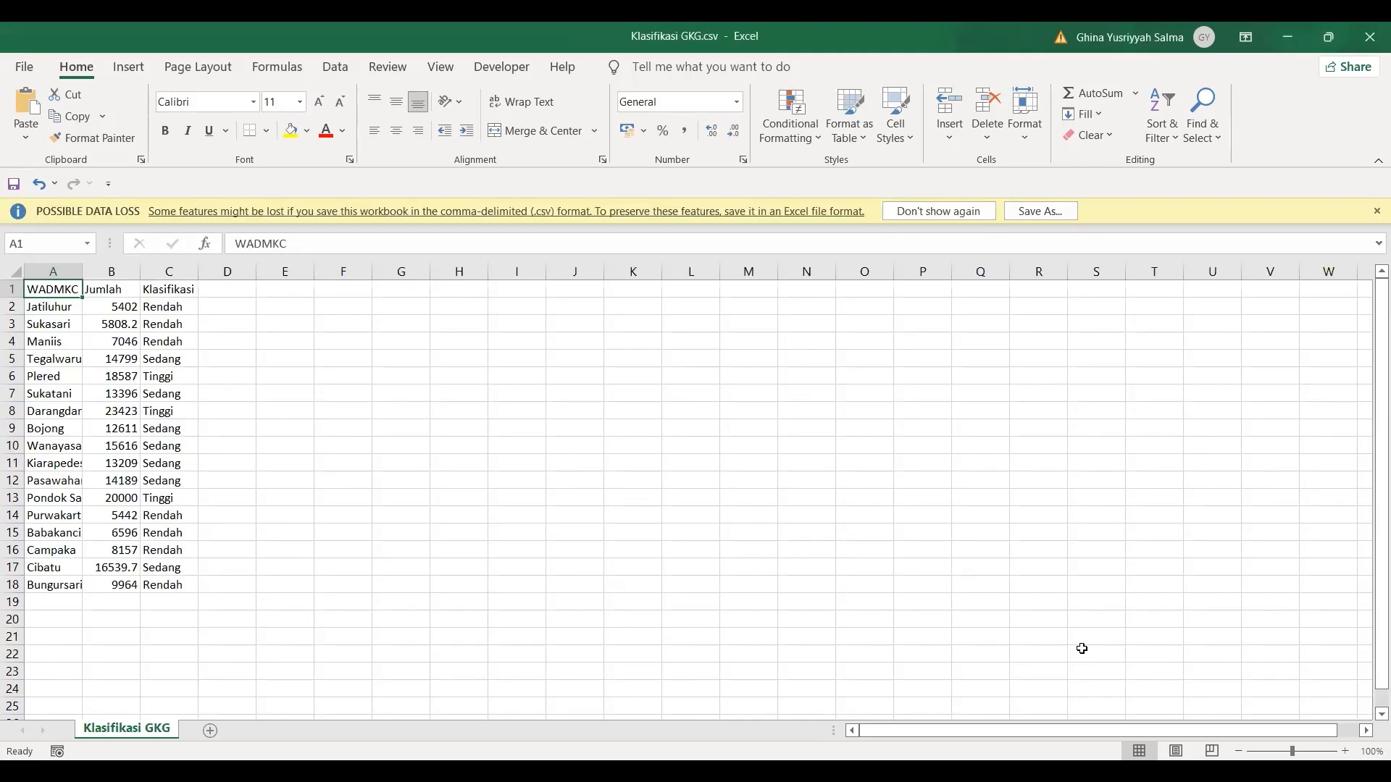
pyautogui.click(1342, 36)
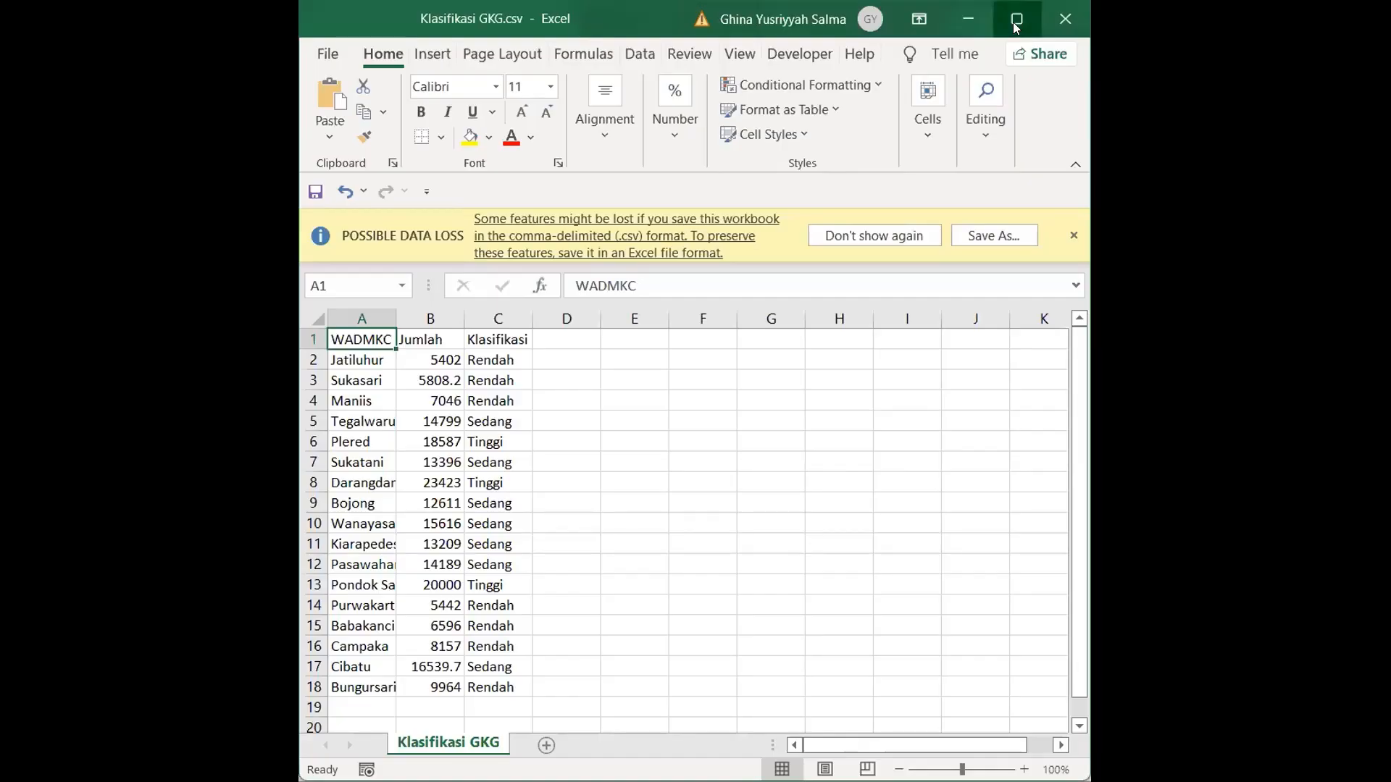
pyautogui.click(1016, 26)
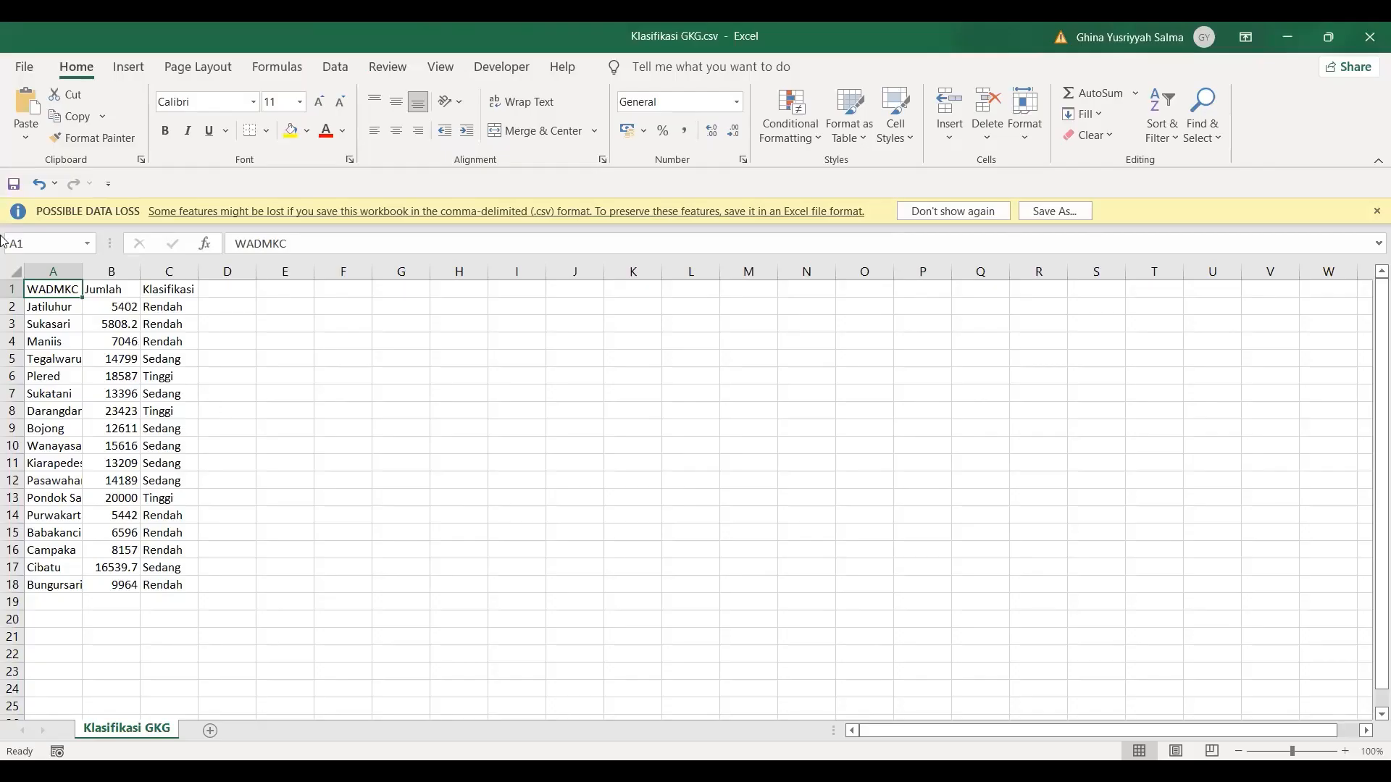
pyautogui.doubleClick(86, 266)
pyautogui.doubleClick(168, 271)
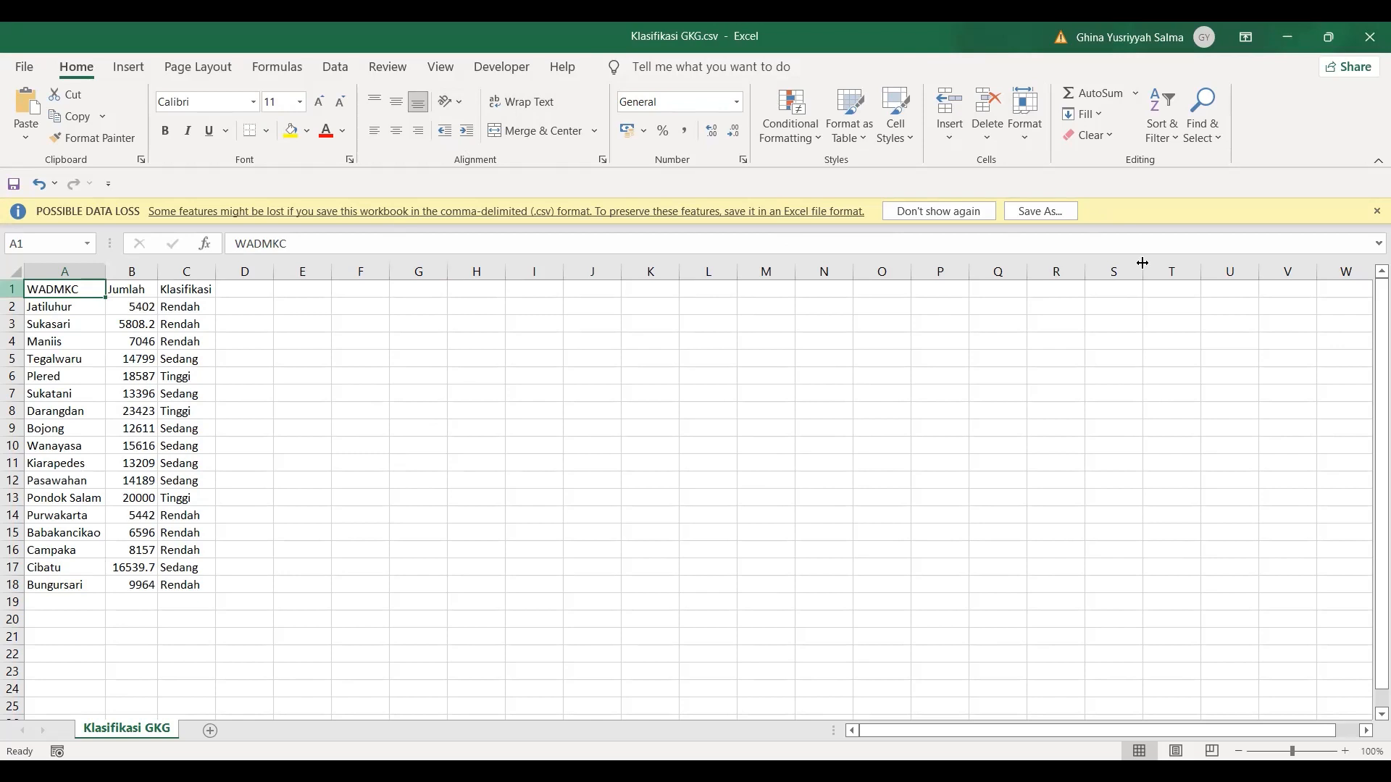
# Step: Launch QGIS from the desktop and start a new empty project
pyautogui.hotkey('alt', 'Tab')
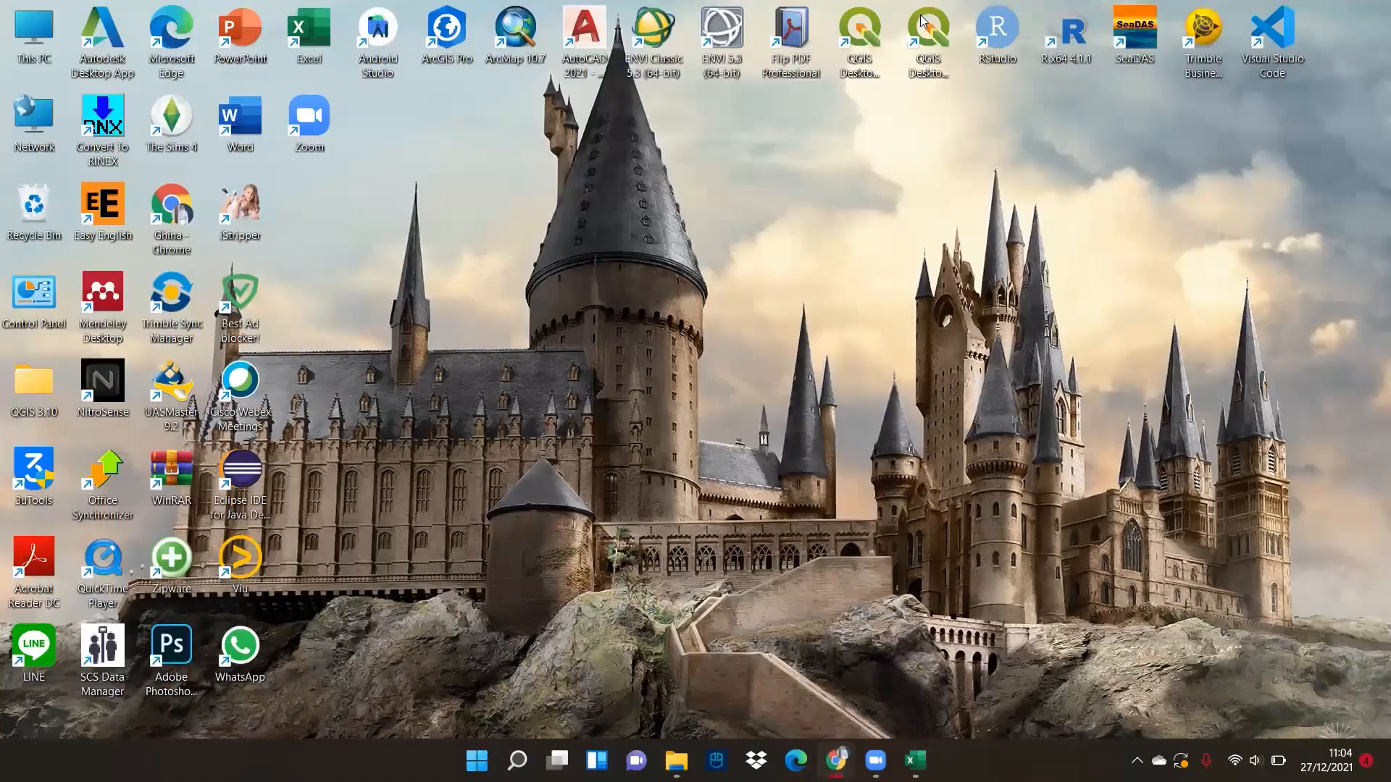
pyautogui.doubleClick(878, 38)
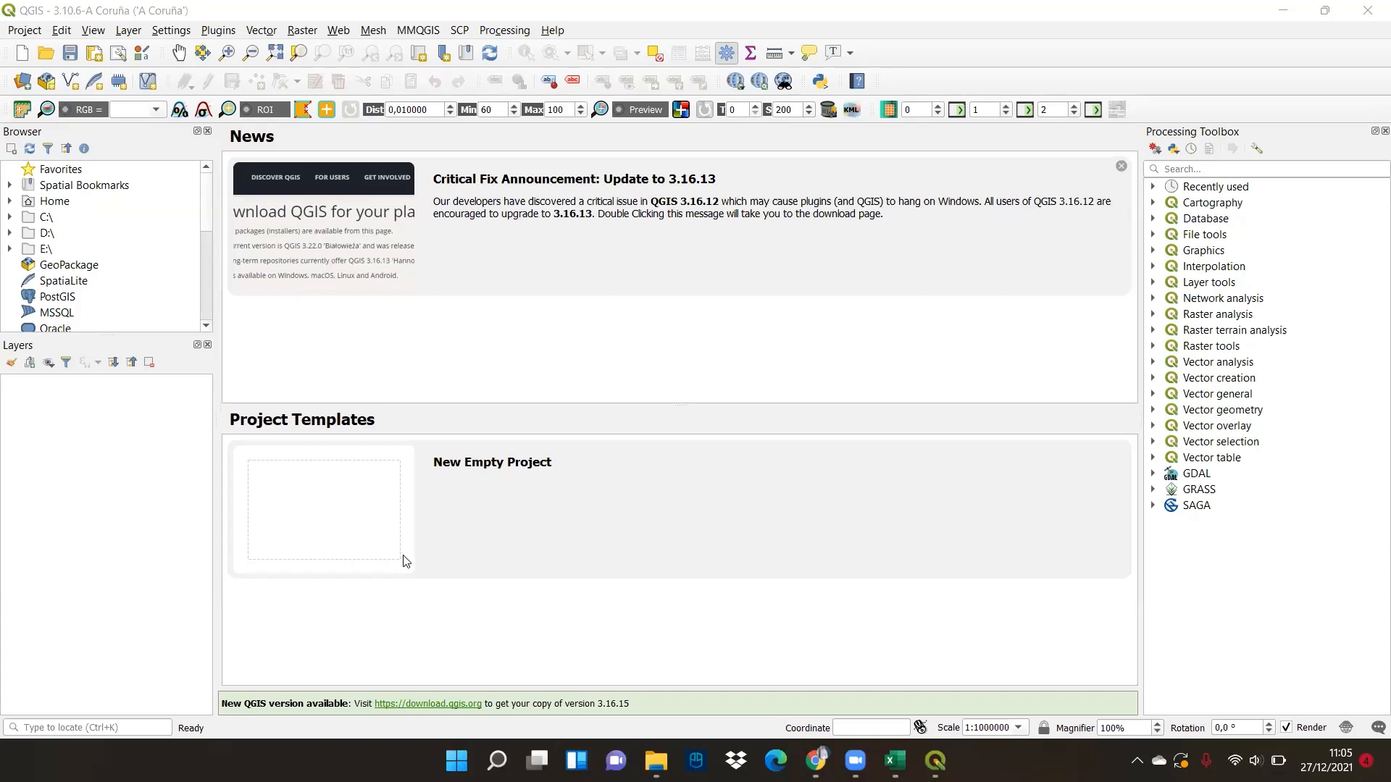
pyautogui.doubleClick(351, 529)
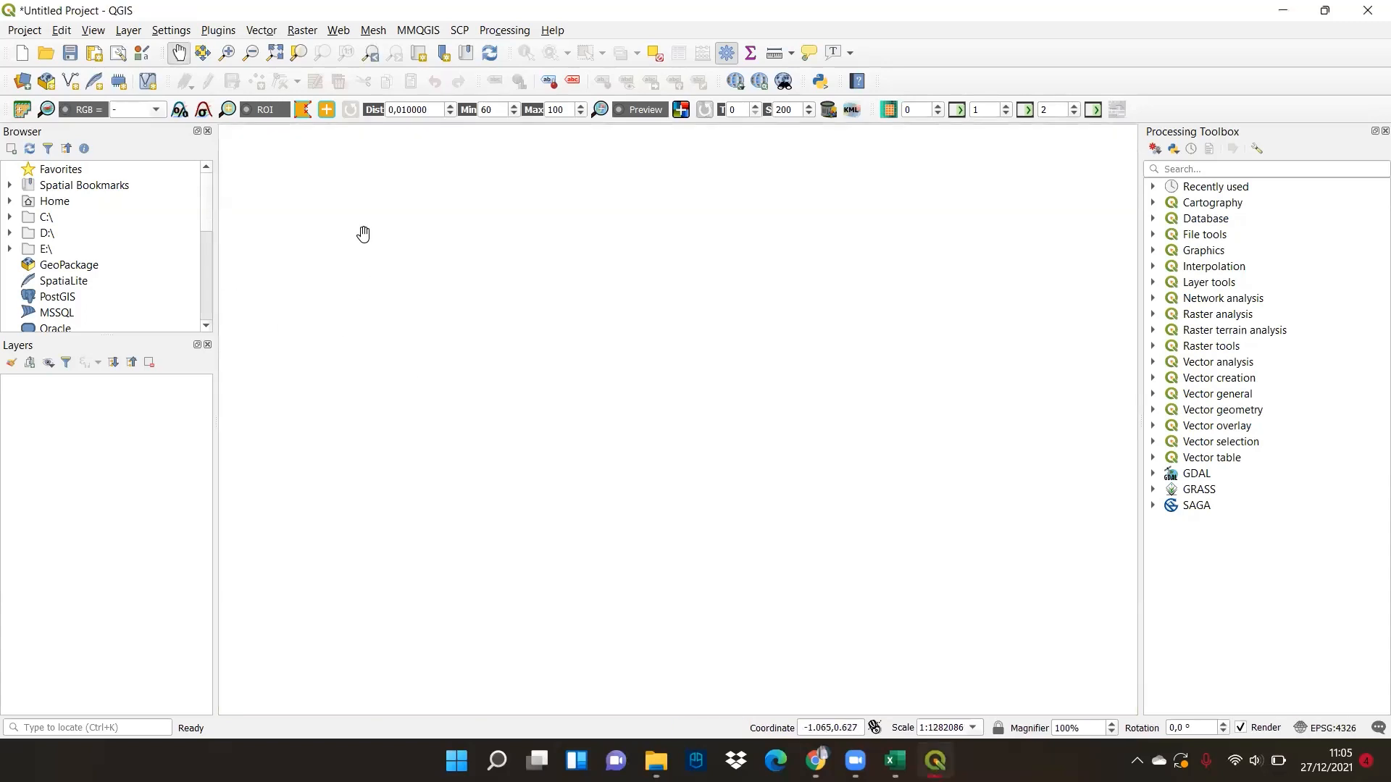
# Step: Add the vector layer Adm_Kec_Purwakarta.shp from the Hasil folder to the project and close the Data Source Manager
pyautogui.click(130, 32)
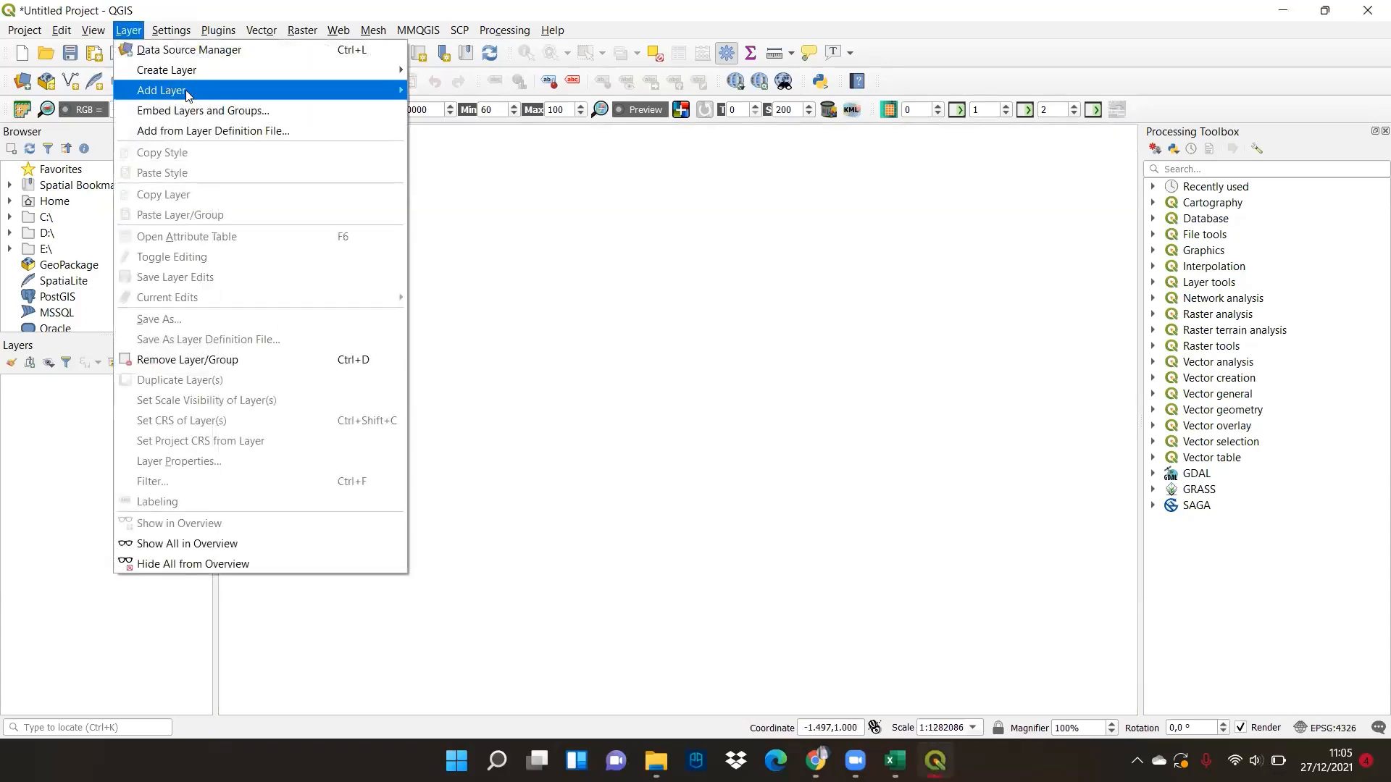
pyautogui.moveTo(188, 89)
pyautogui.click(459, 95)
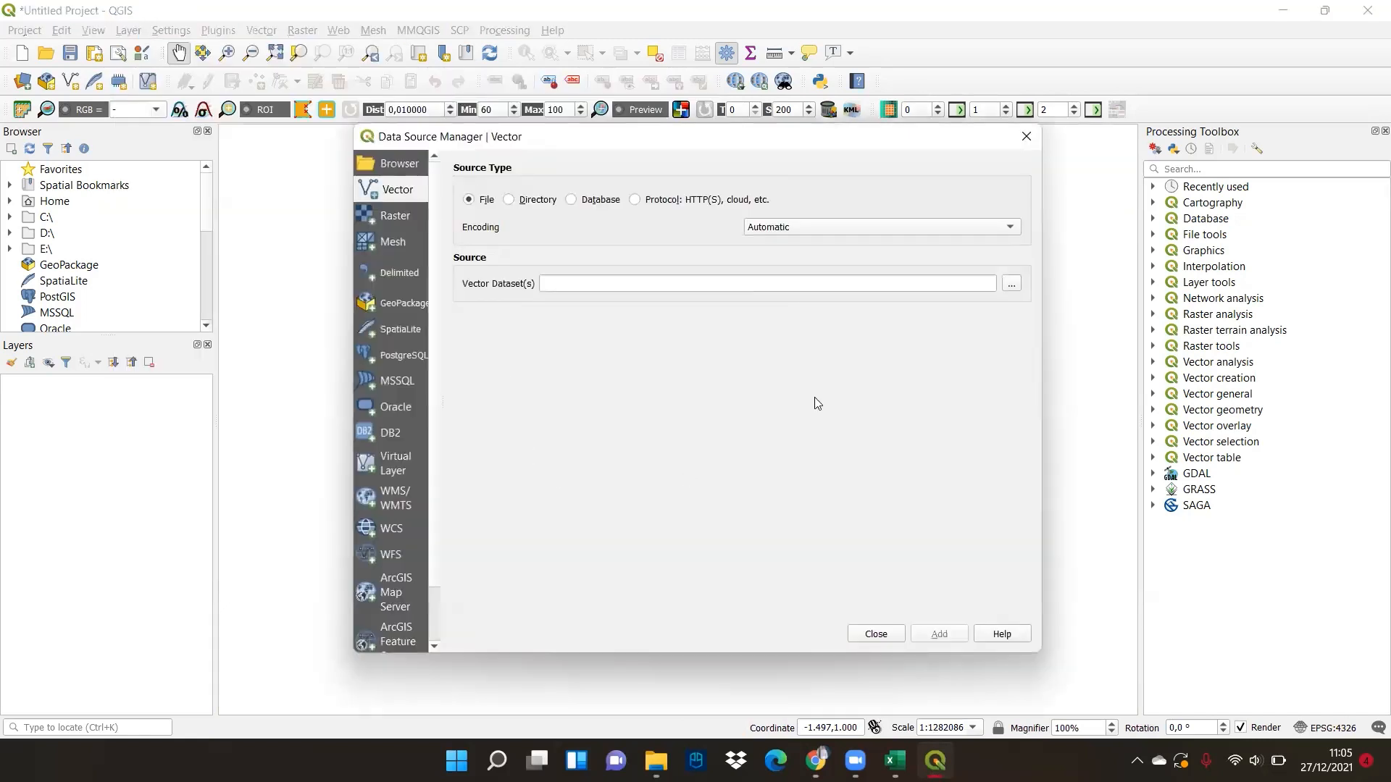
pyautogui.click(1012, 283)
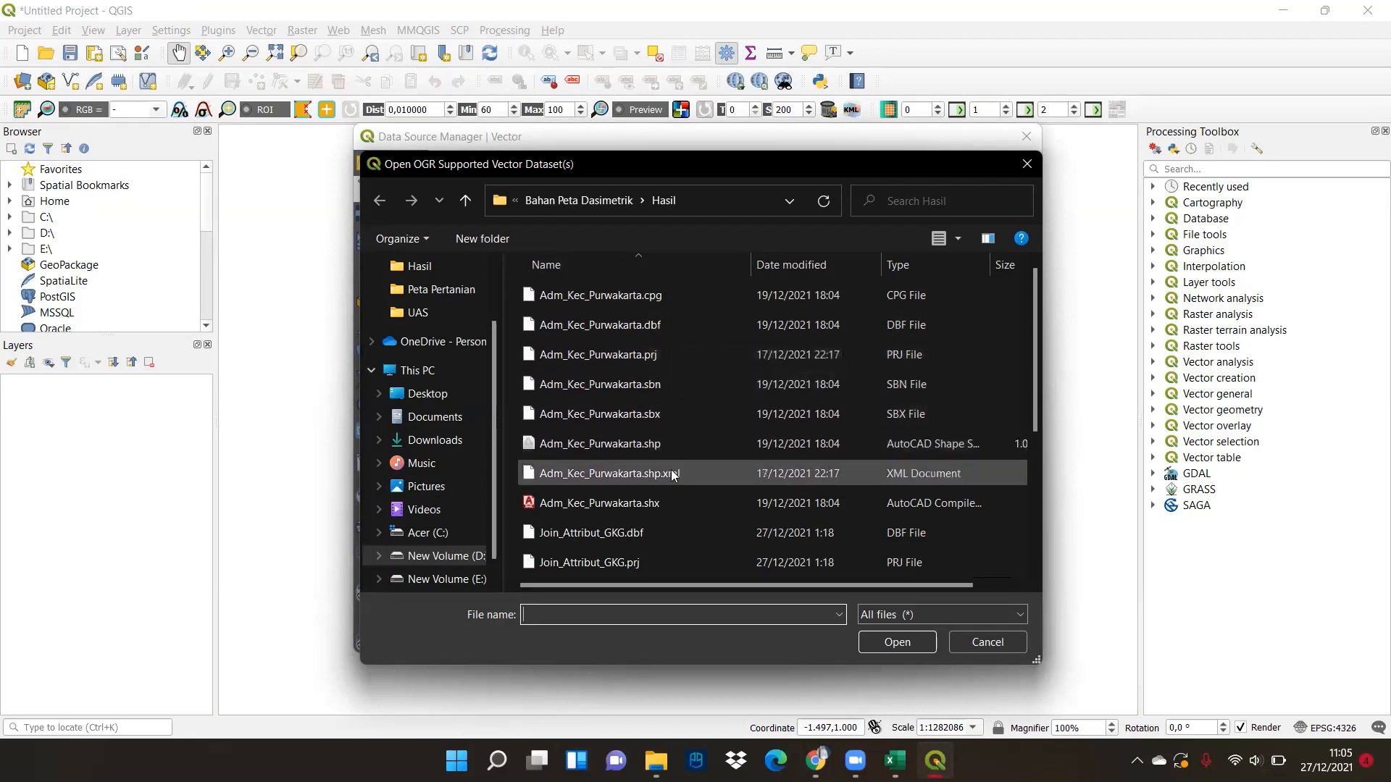
pyautogui.click(675, 447)
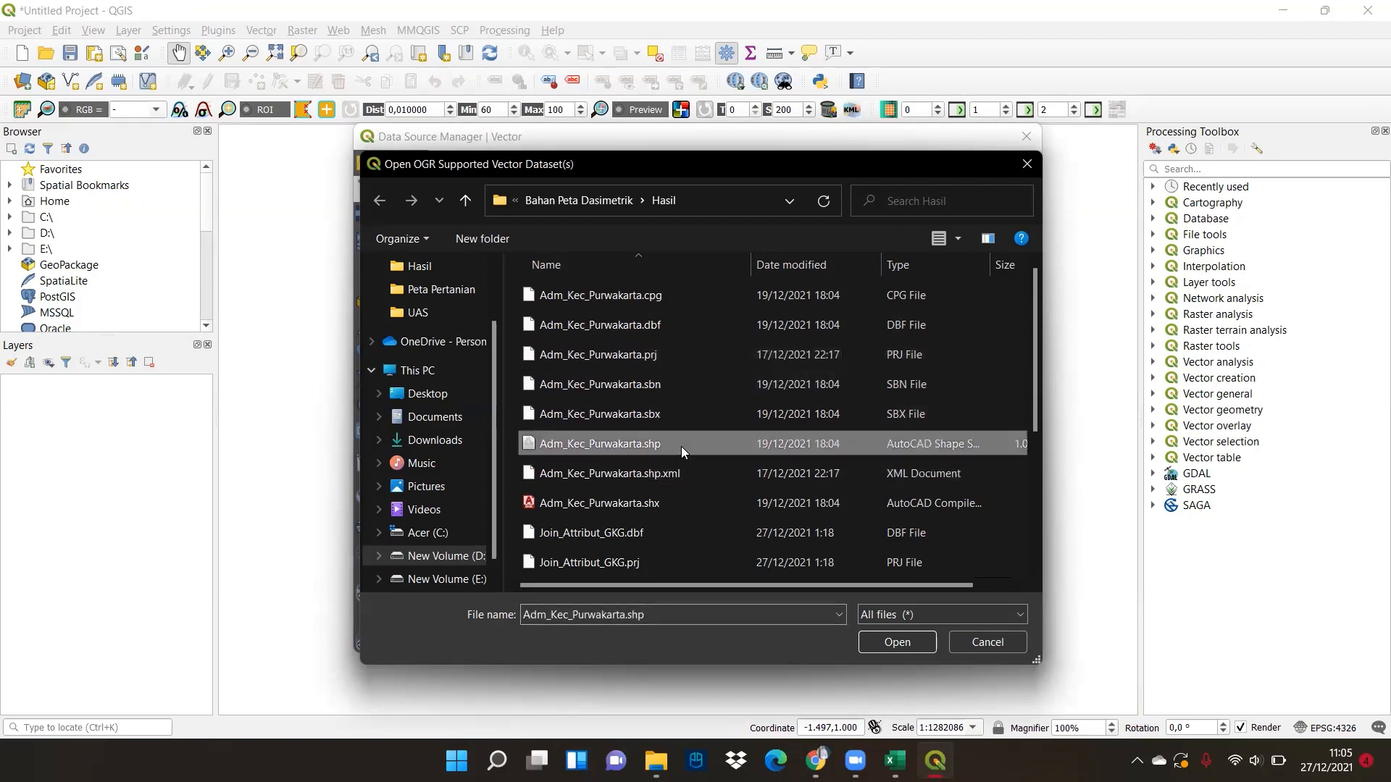
pyautogui.click(885, 643)
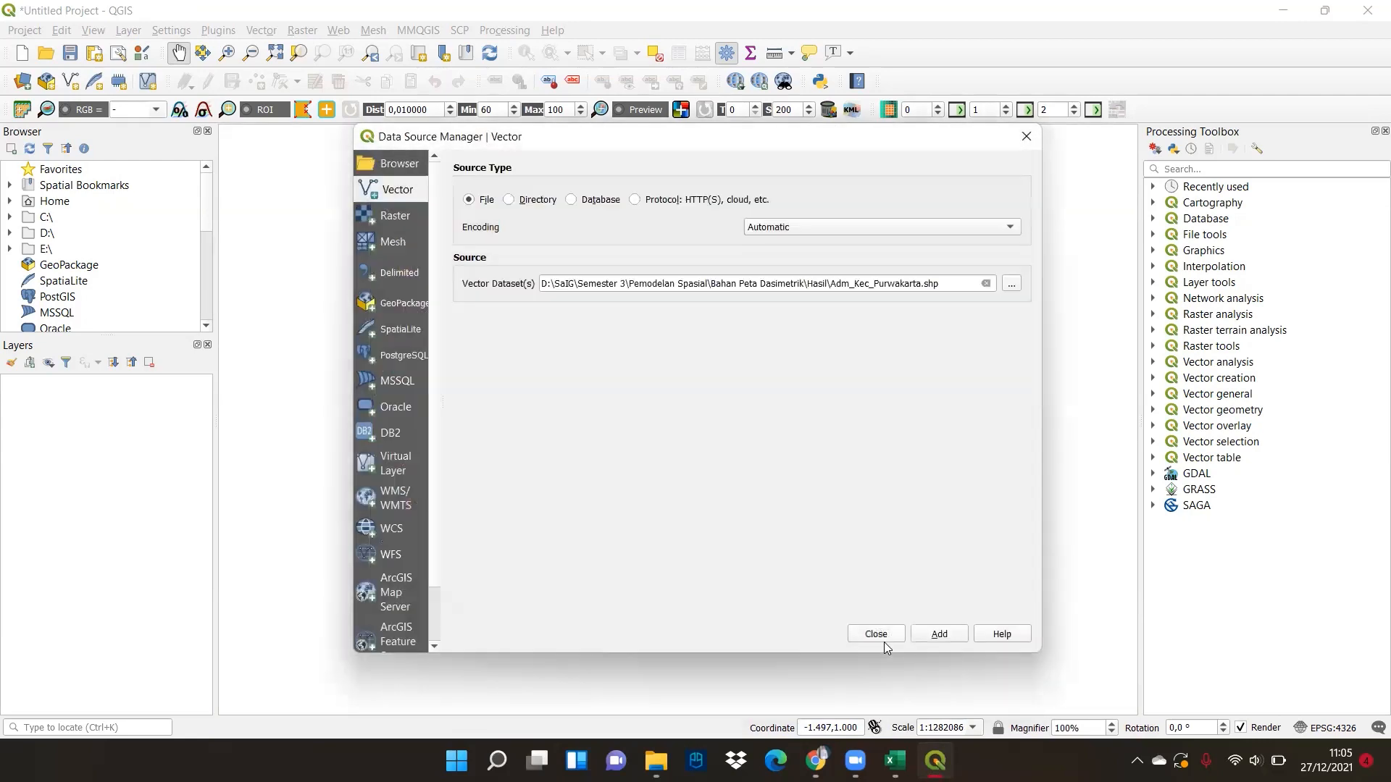
pyautogui.press('Return')
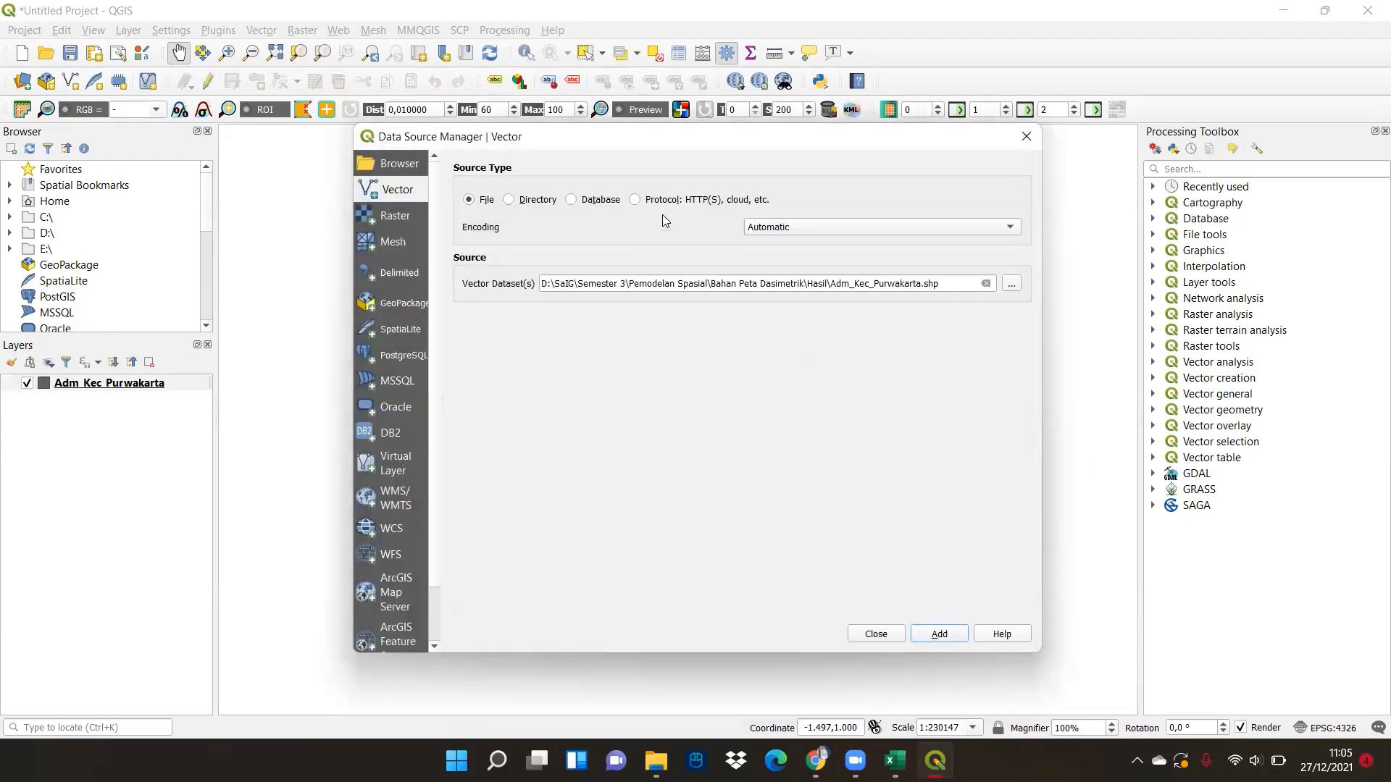
pyautogui.click(1026, 136)
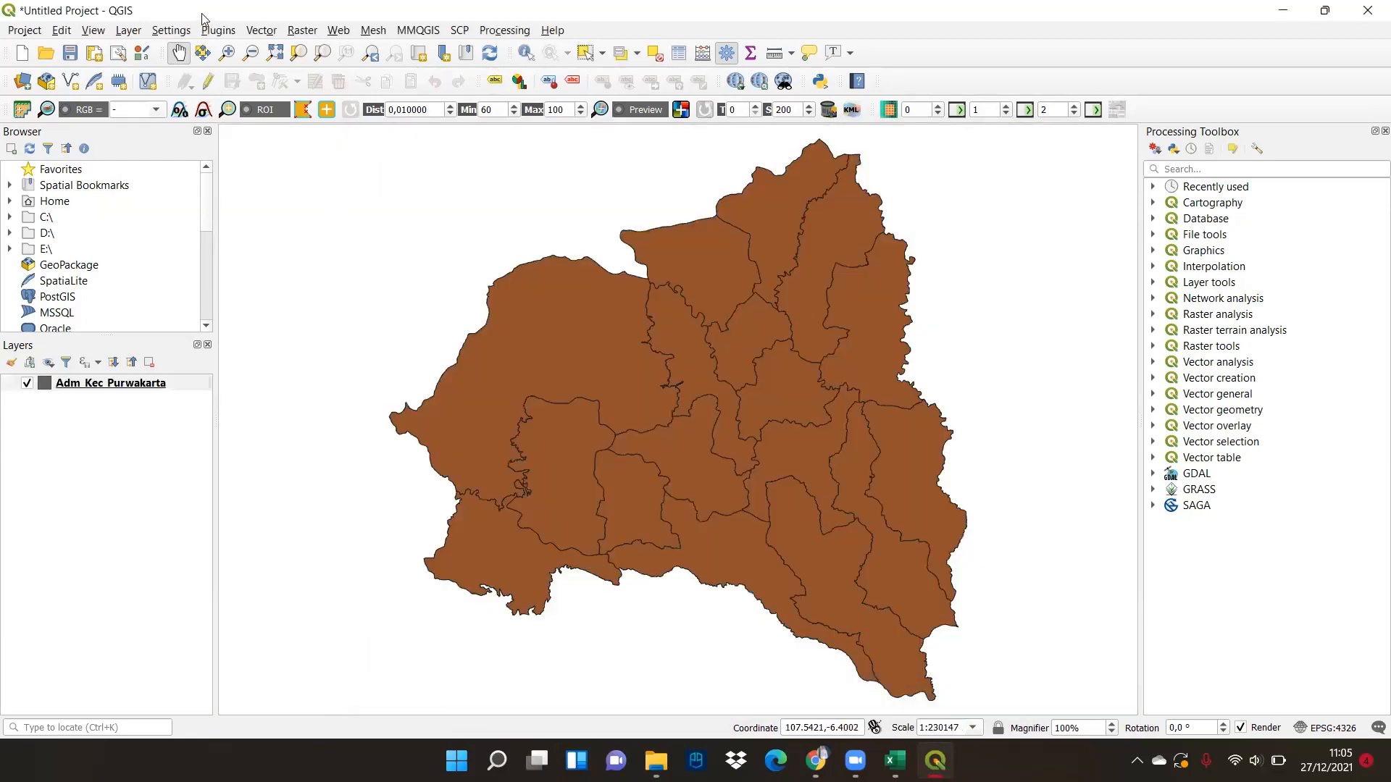
# Step: Add Klasifikasi GKG.csv from the Bahan Peta Dasimetrik folder as a semicolon-delimited text layer without geometry, and close the Data Source Manager
pyautogui.click(127, 30)
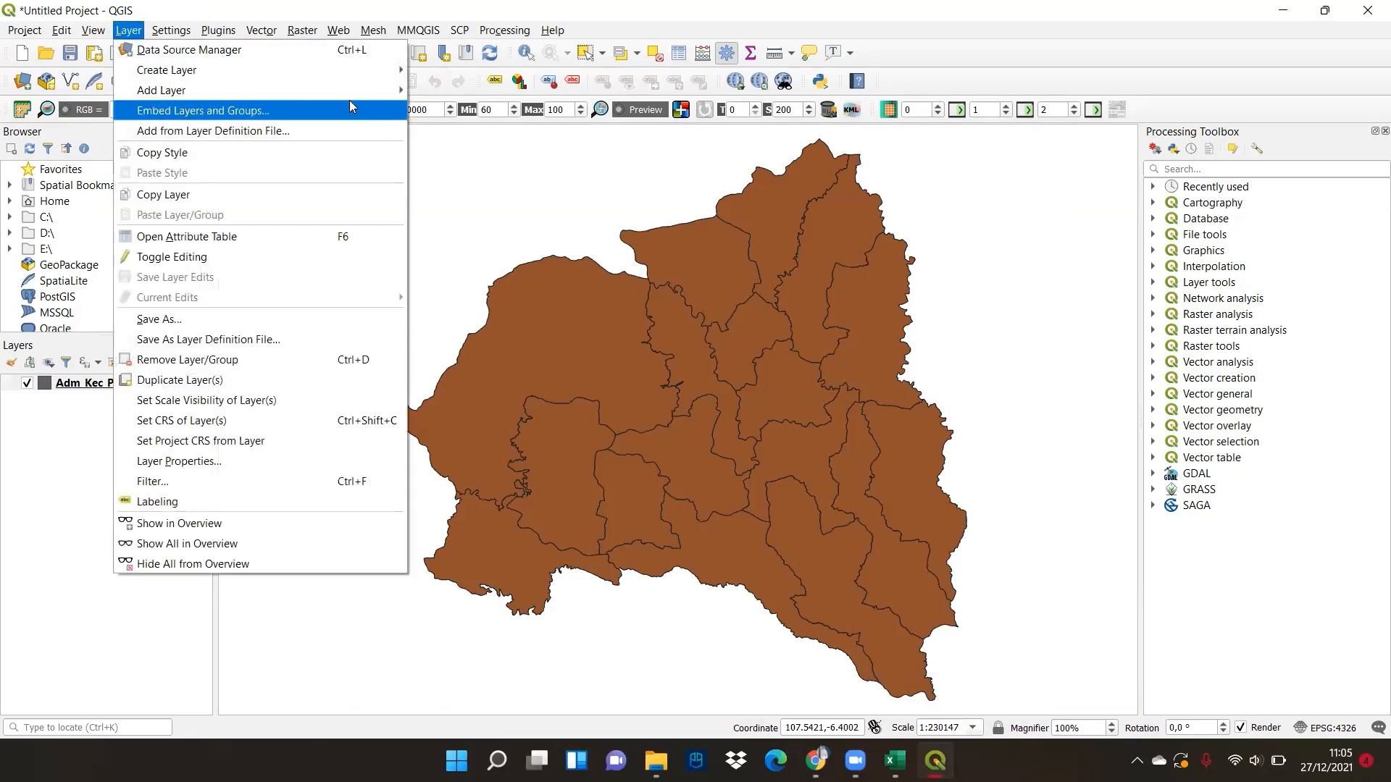
pyautogui.moveTo(349, 90)
pyautogui.click(478, 151)
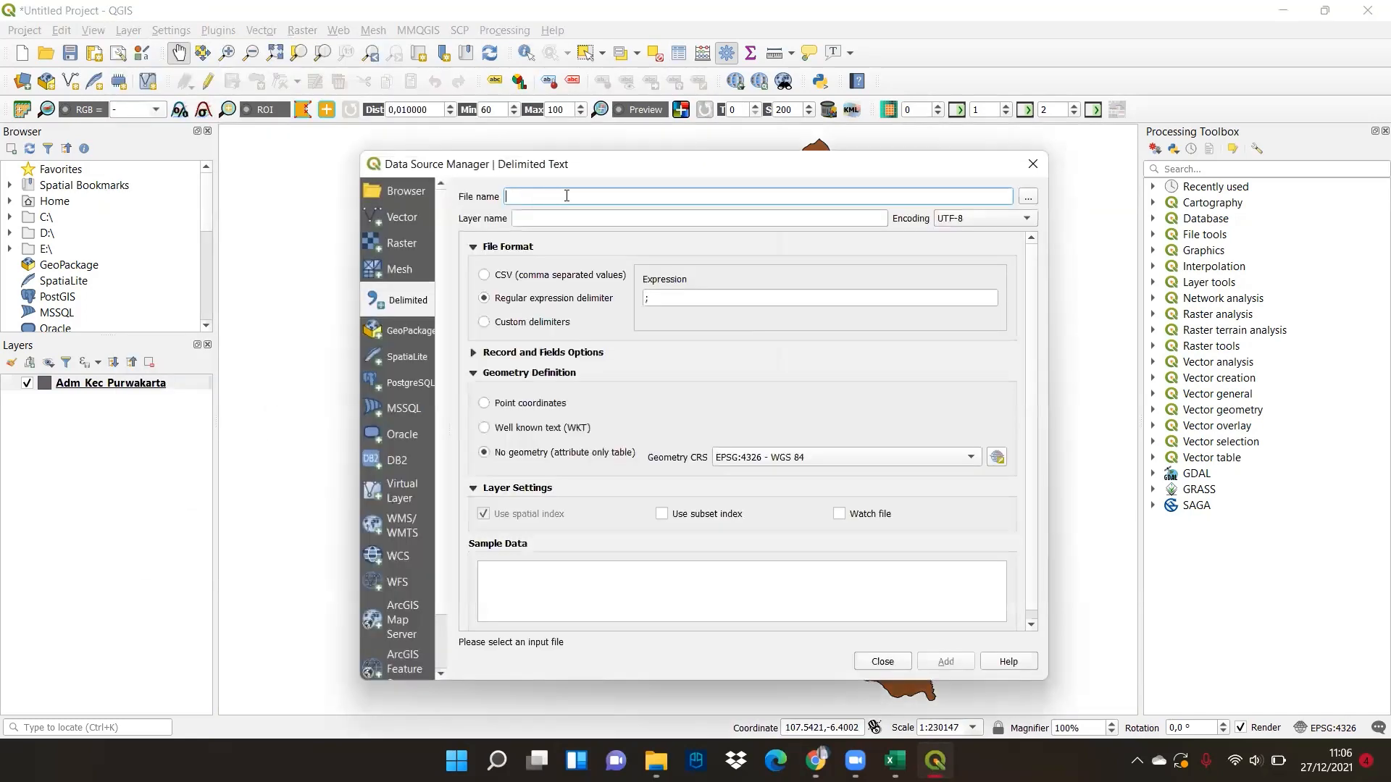
pyautogui.click(1028, 197)
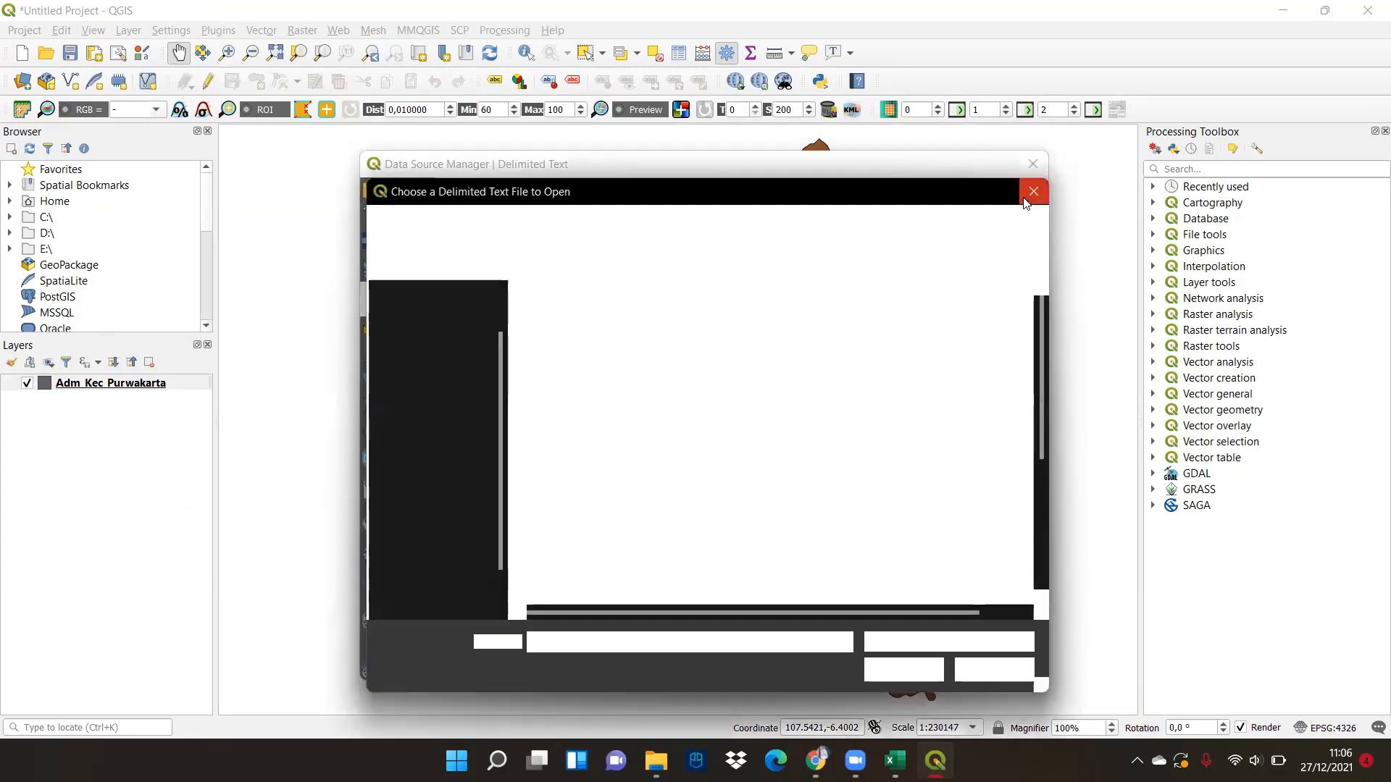
pyautogui.click(588, 227)
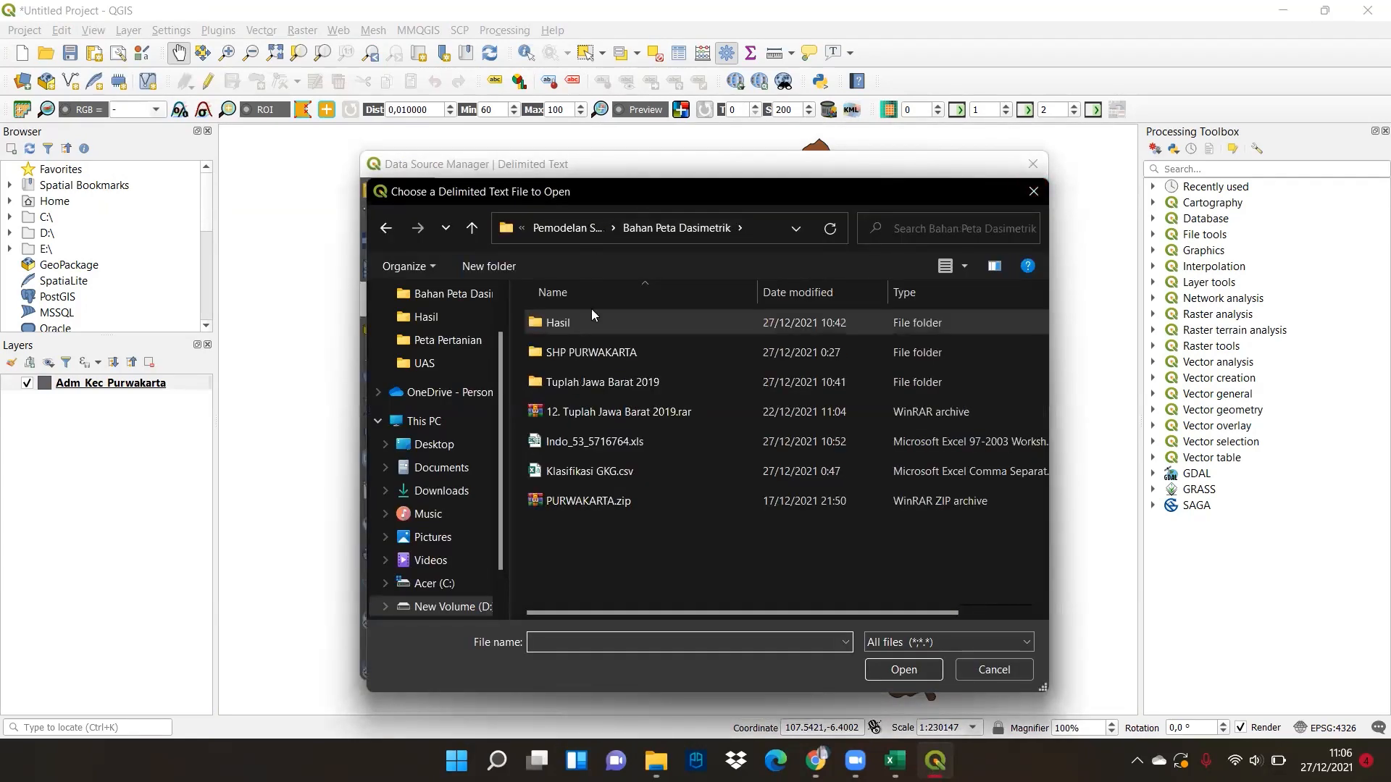
pyautogui.click(680, 468)
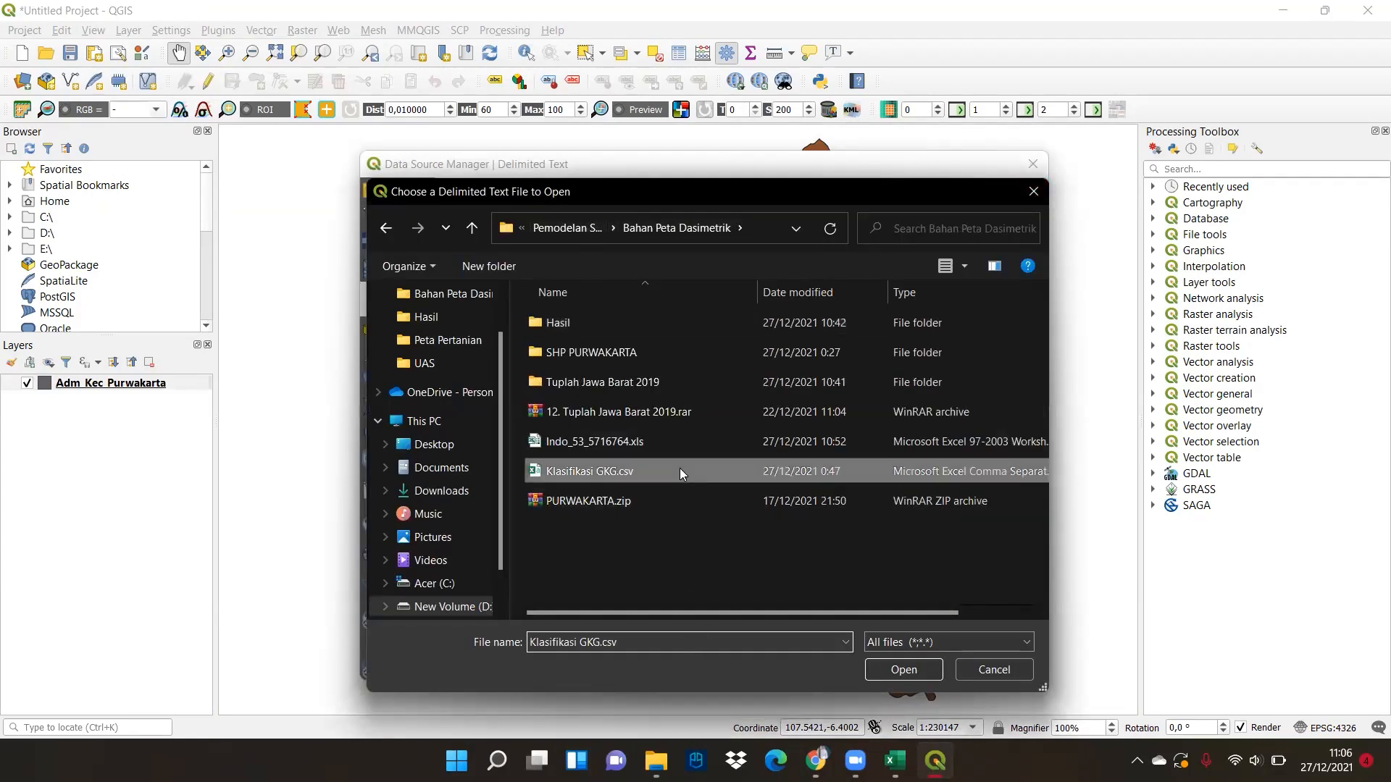
pyautogui.click(913, 673)
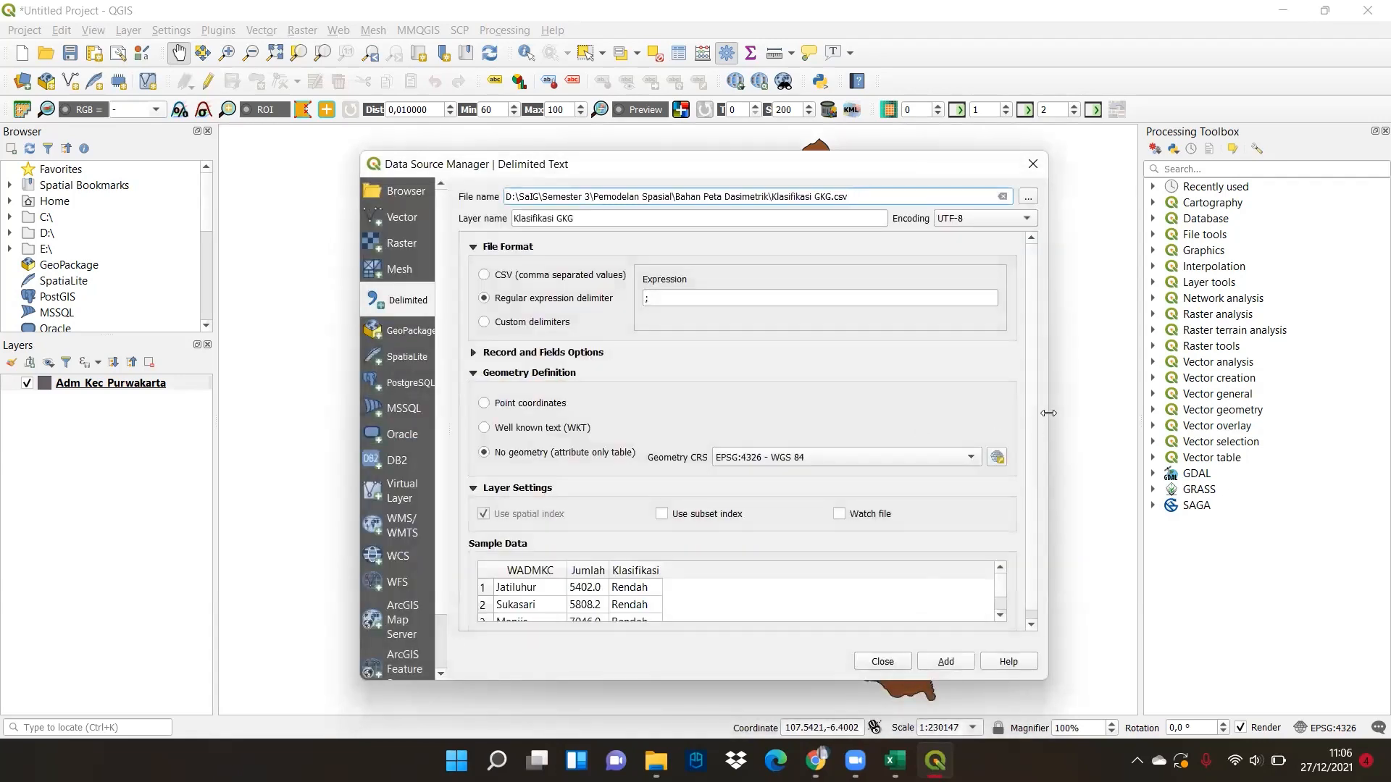
pyautogui.scroll(-1, 1034, 371)
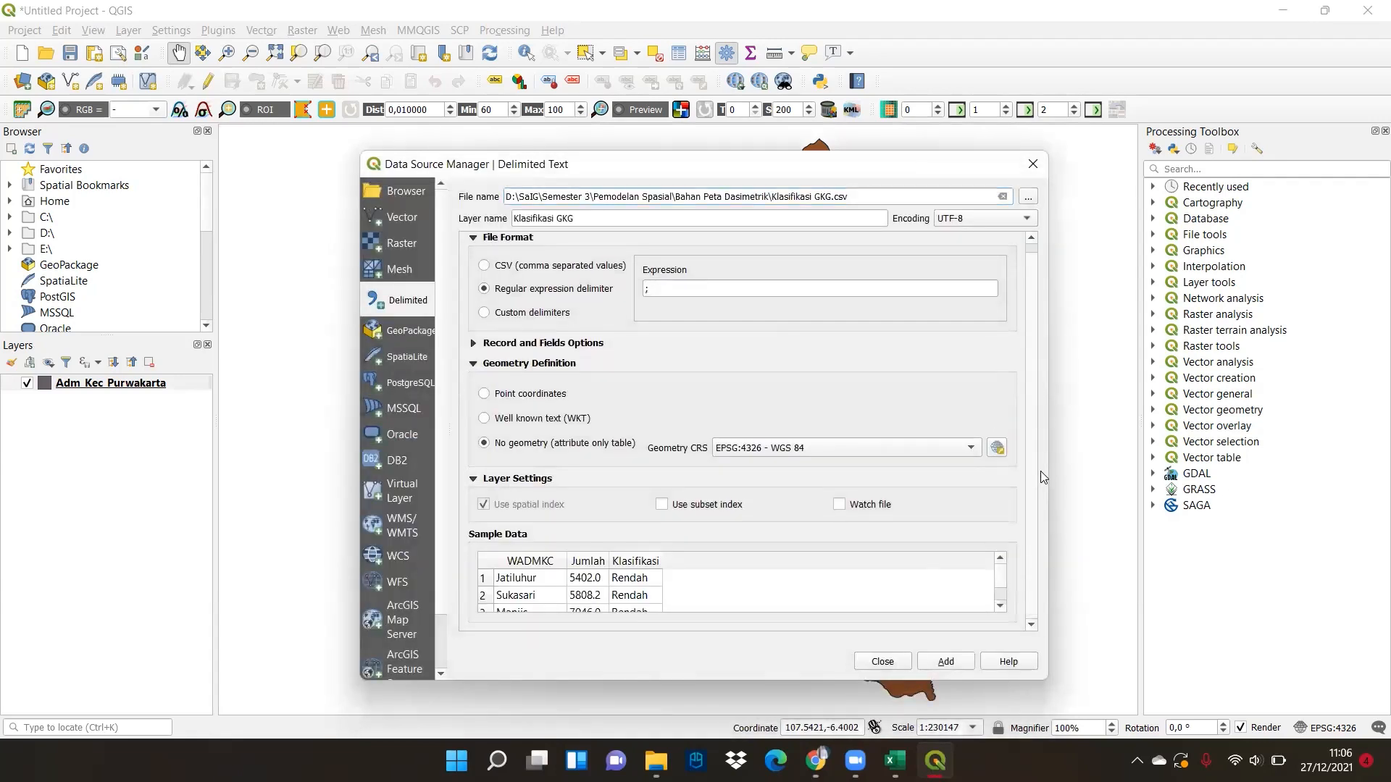
pyautogui.click(940, 666)
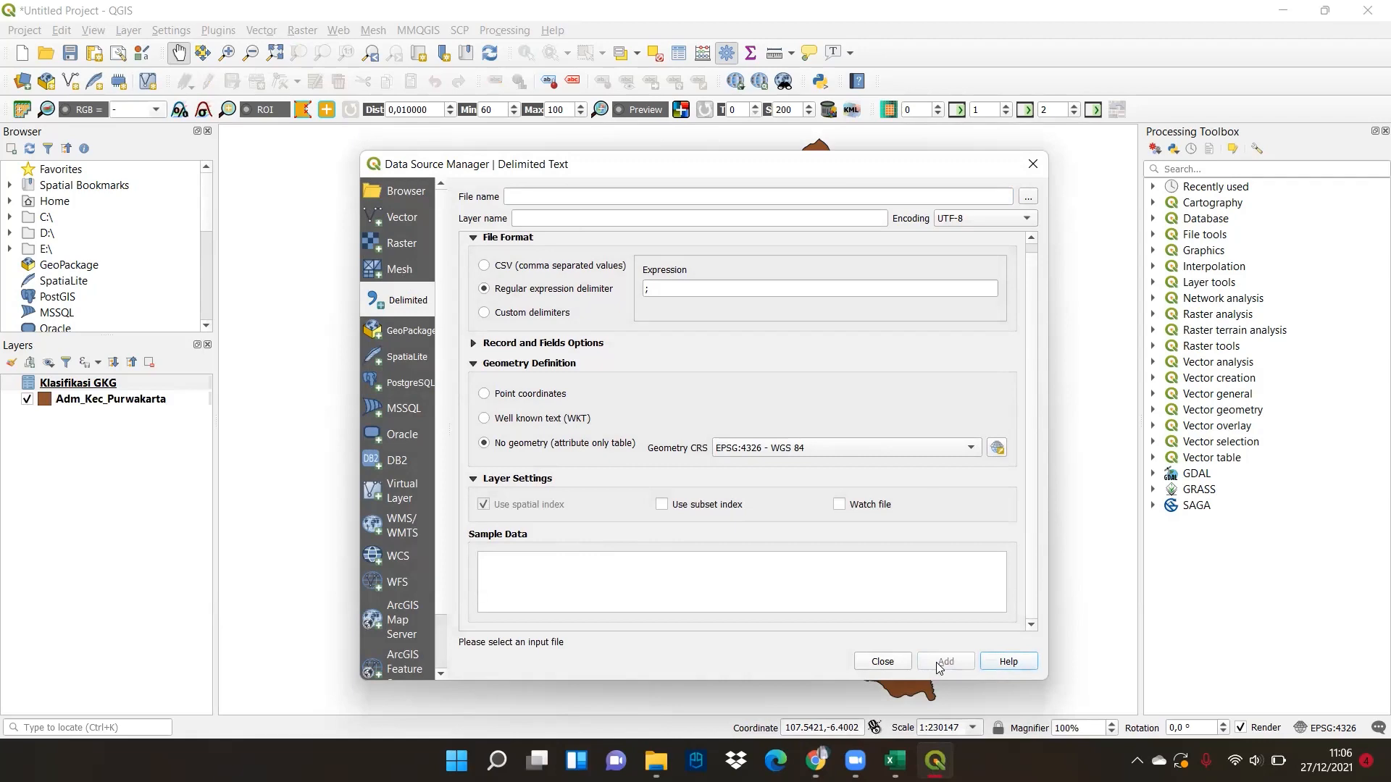
pyautogui.click(1033, 163)
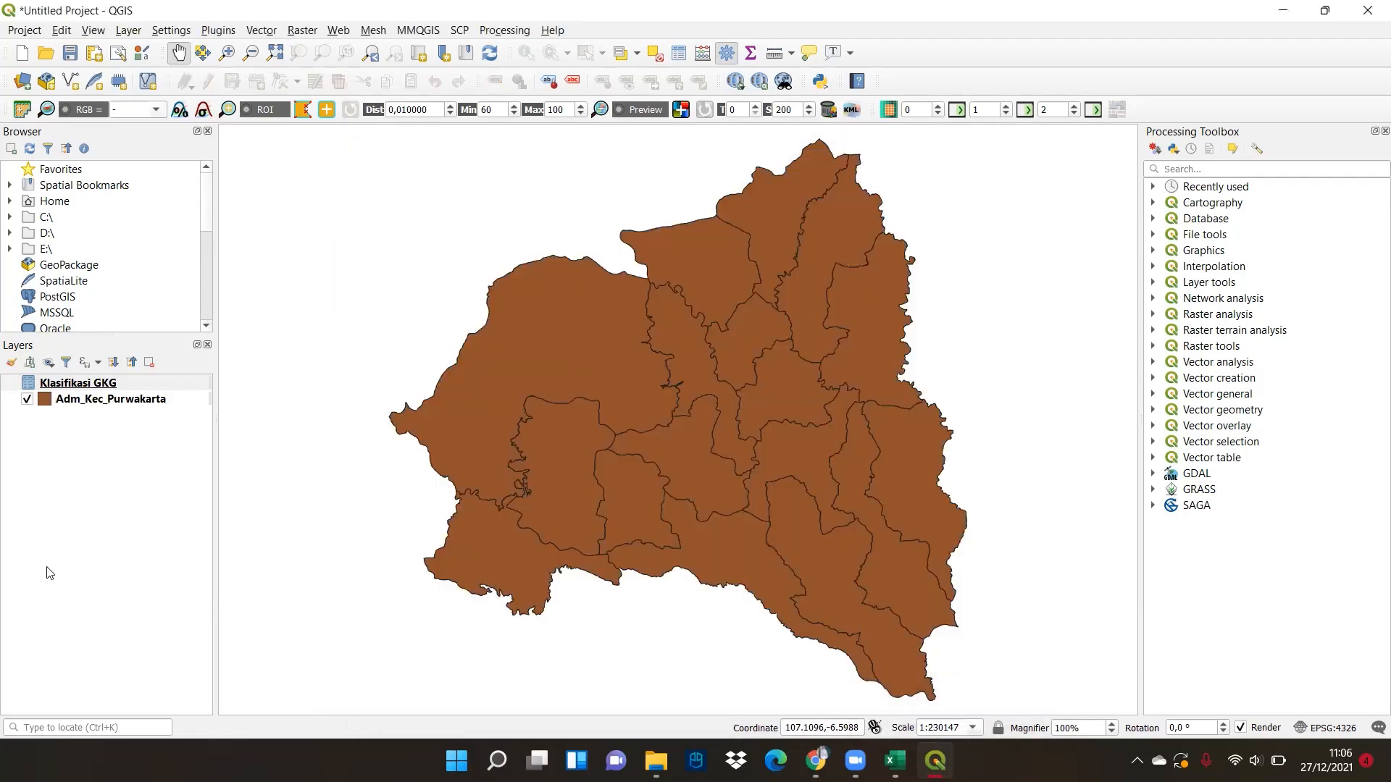
# Step: Review the attribute table of the Klasifikasi GKG layer and close it
pyautogui.rightClick(73, 385)
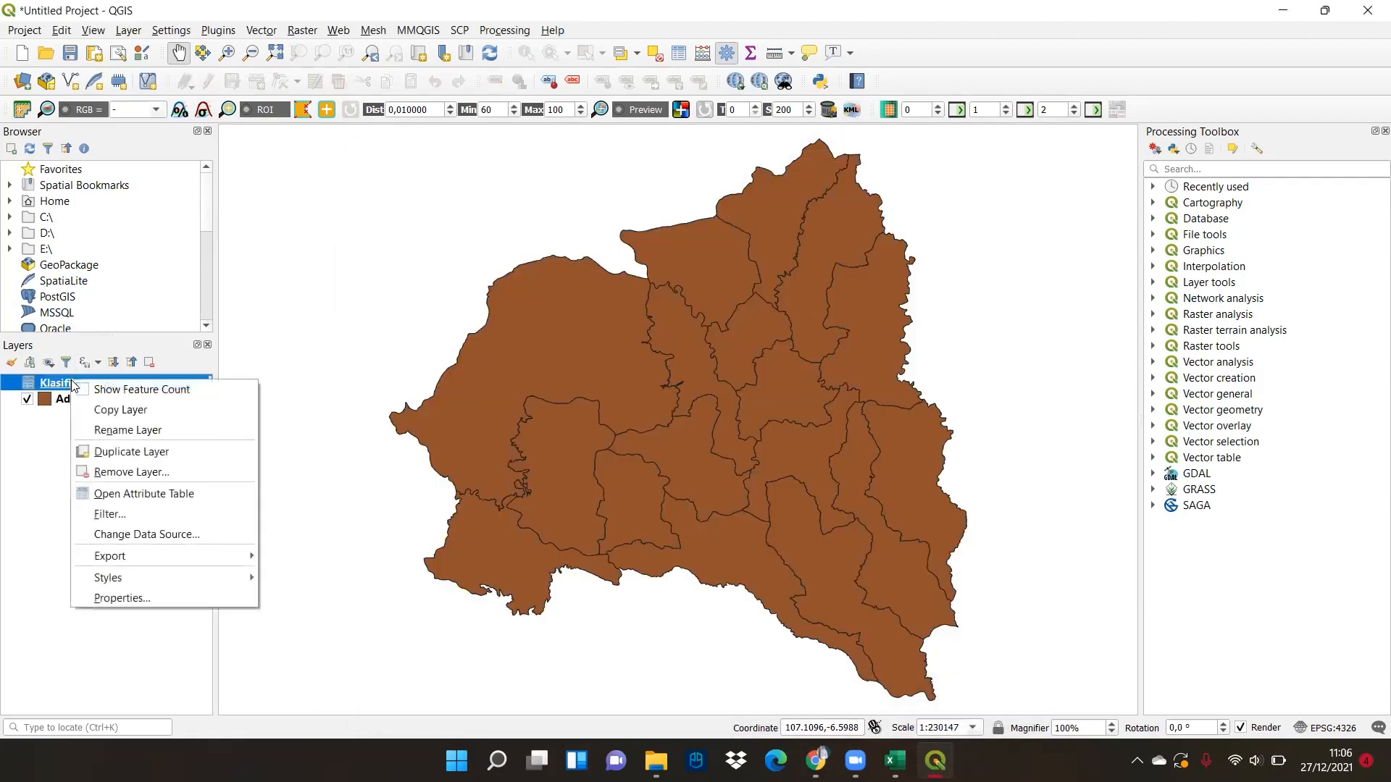
pyautogui.click(102, 491)
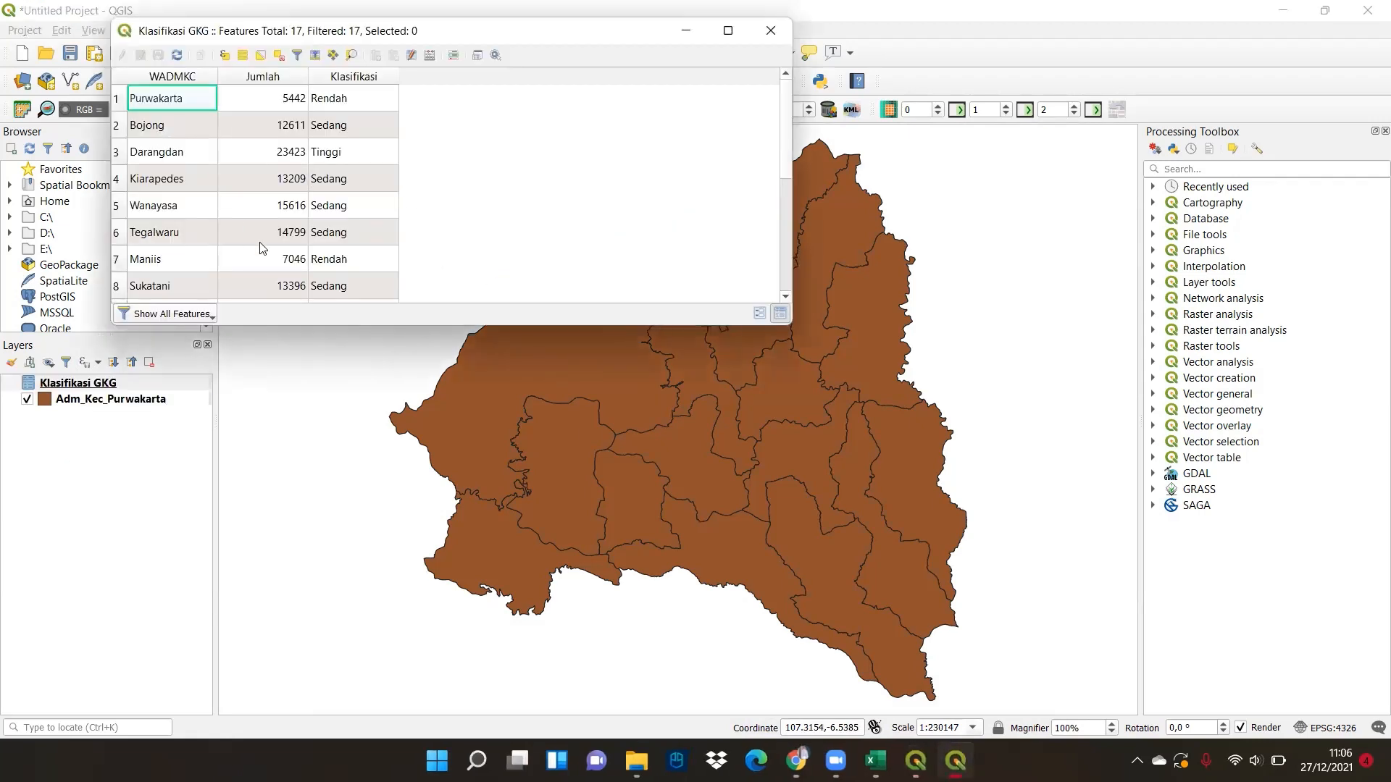
pyautogui.scroll(-3, 262, 249)
pyautogui.scroll(3, 261, 249)
pyautogui.click(770, 30)
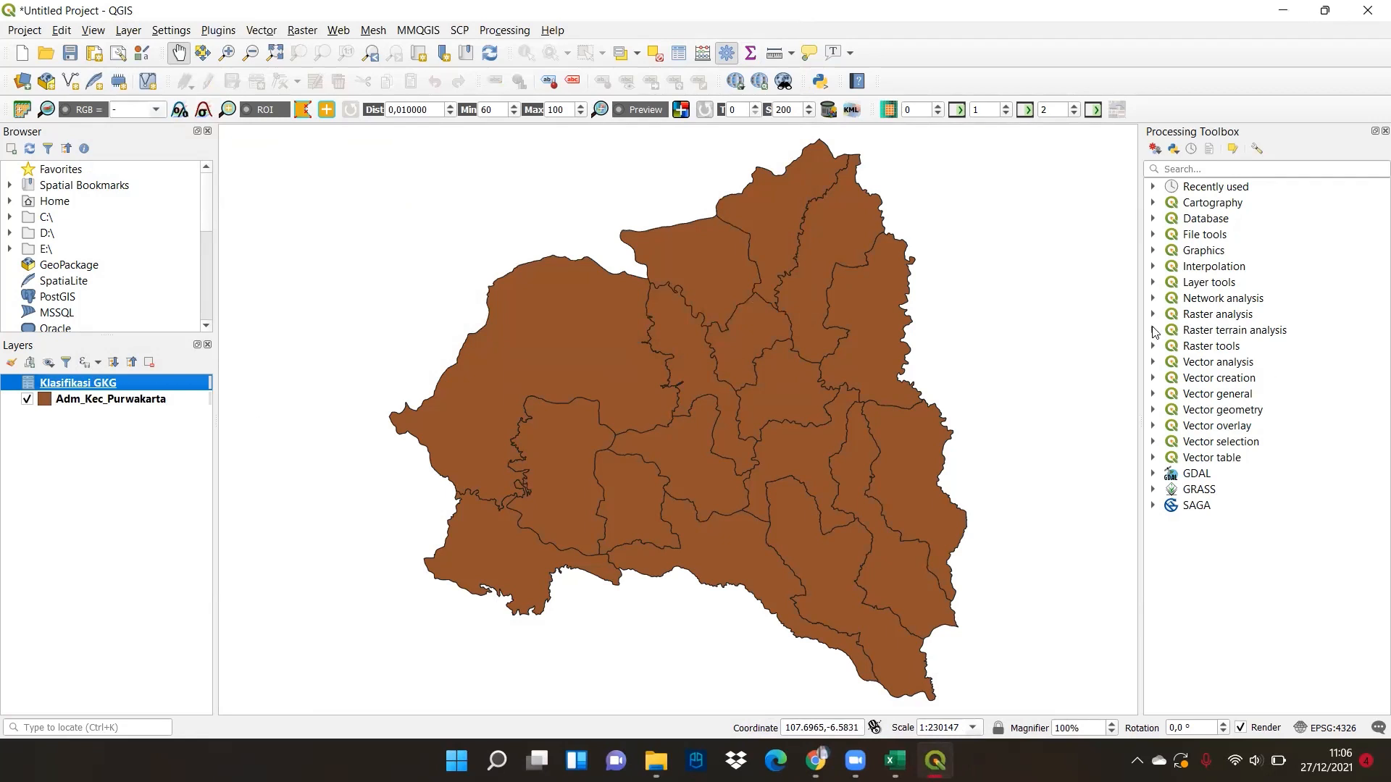
# Step: Set up Join attributes by field value with Adm_Kec_Purwakarta as input layer and Klasifikasi GKG as second layer, matched on WADMKC
pyautogui.click(1153, 394)
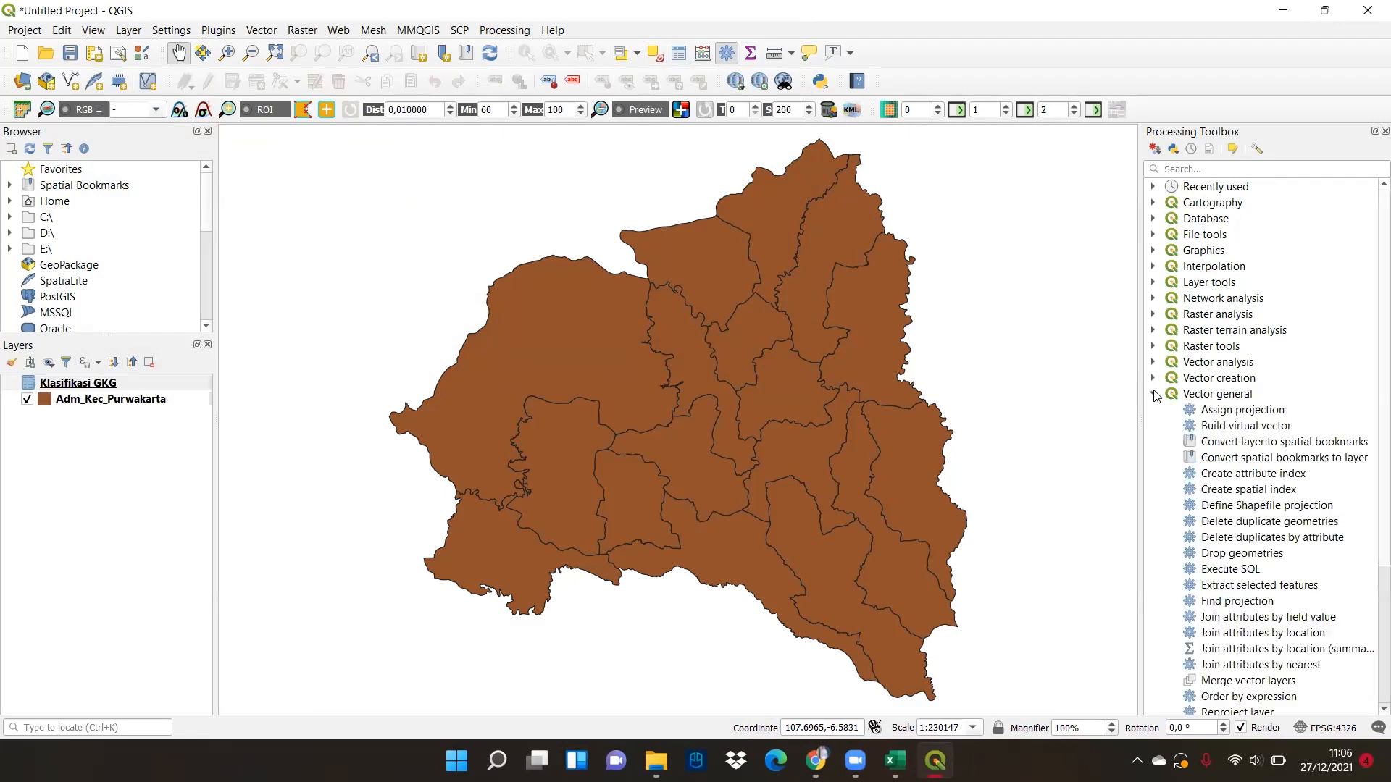
pyautogui.scroll(-2, 1270, 576)
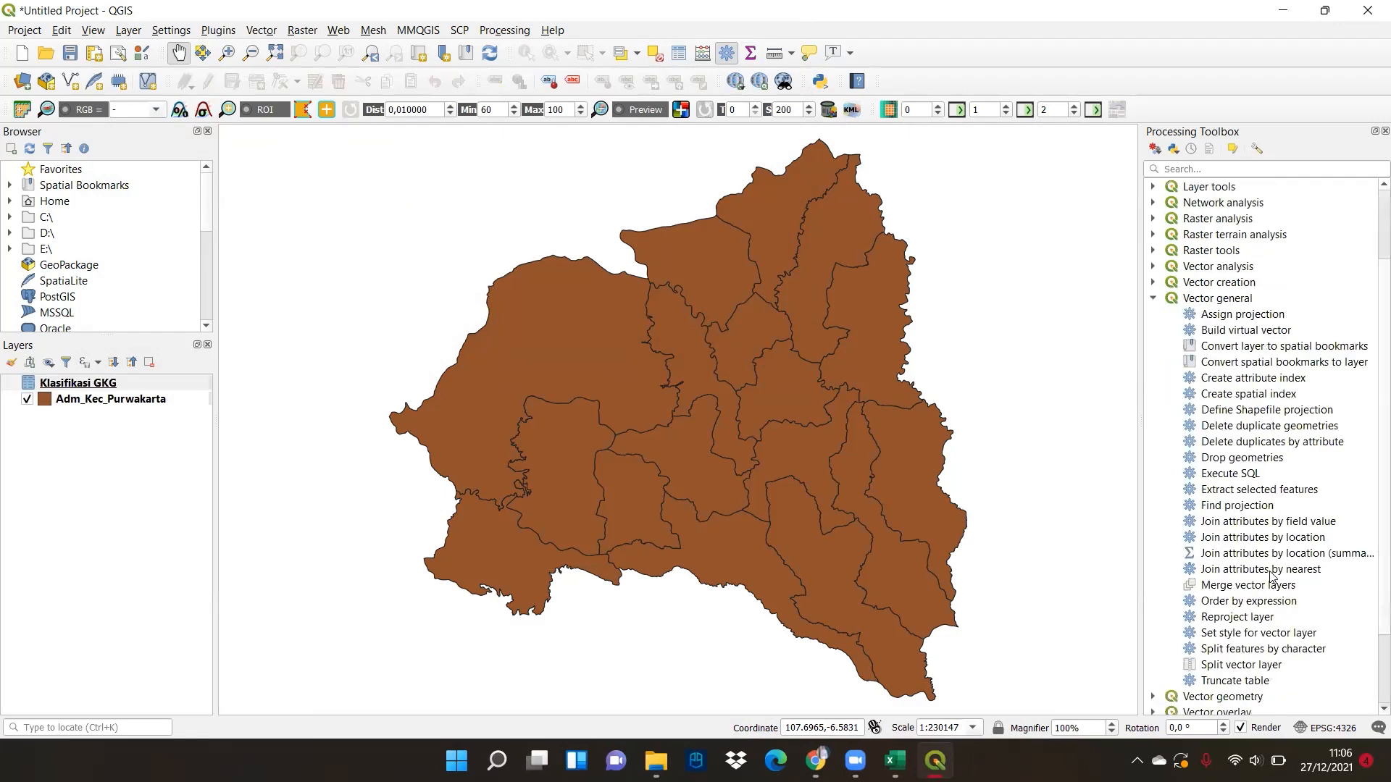
pyautogui.click(1246, 523)
pyautogui.doubleClick(1246, 522)
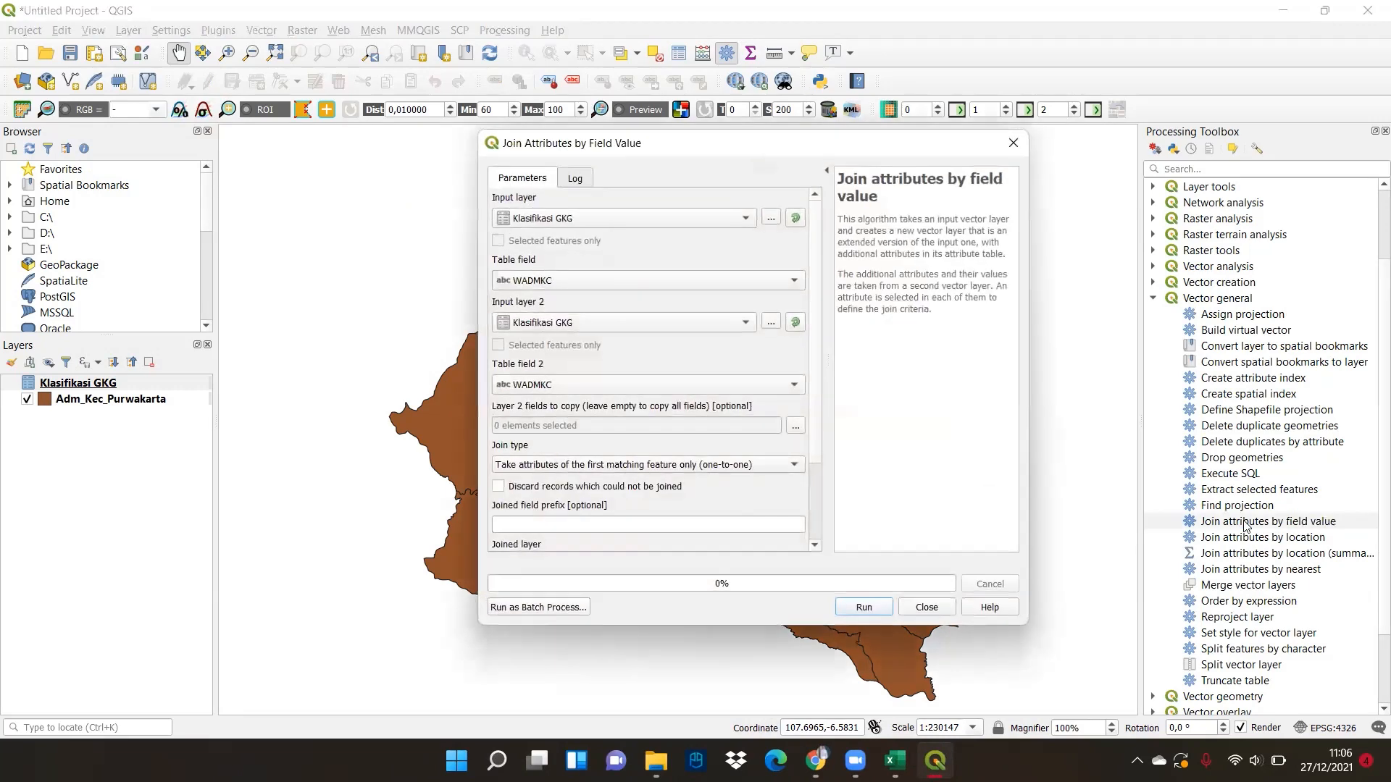
pyautogui.click(731, 218)
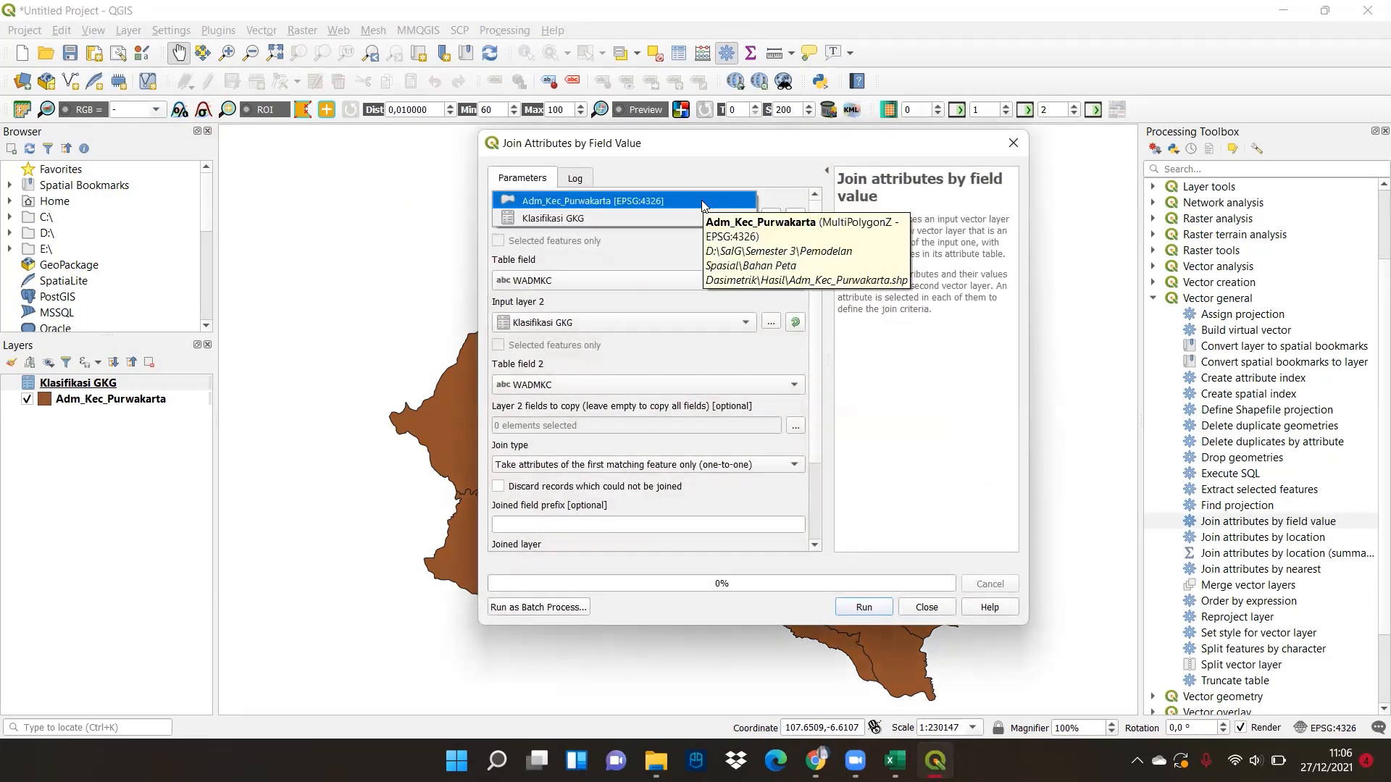
pyautogui.click(702, 205)
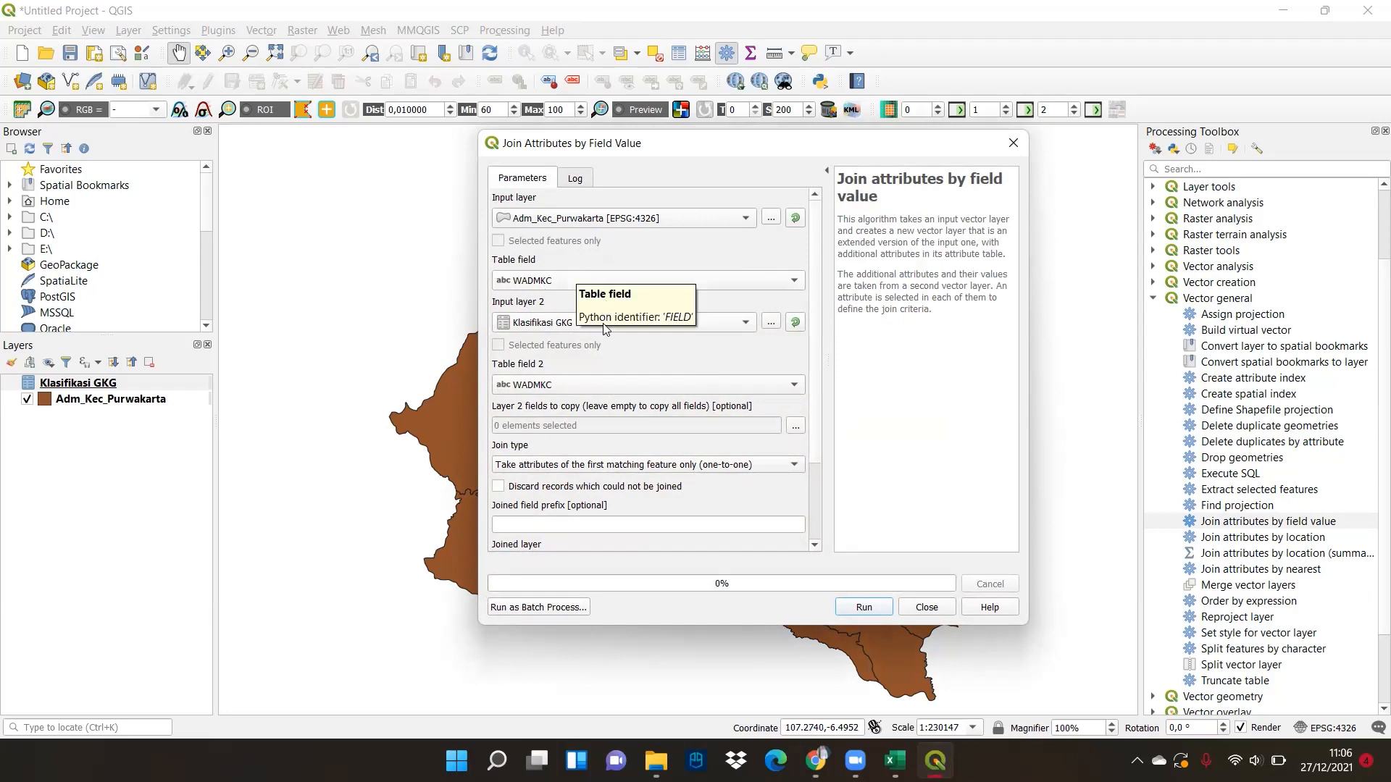
pyautogui.click(736, 324)
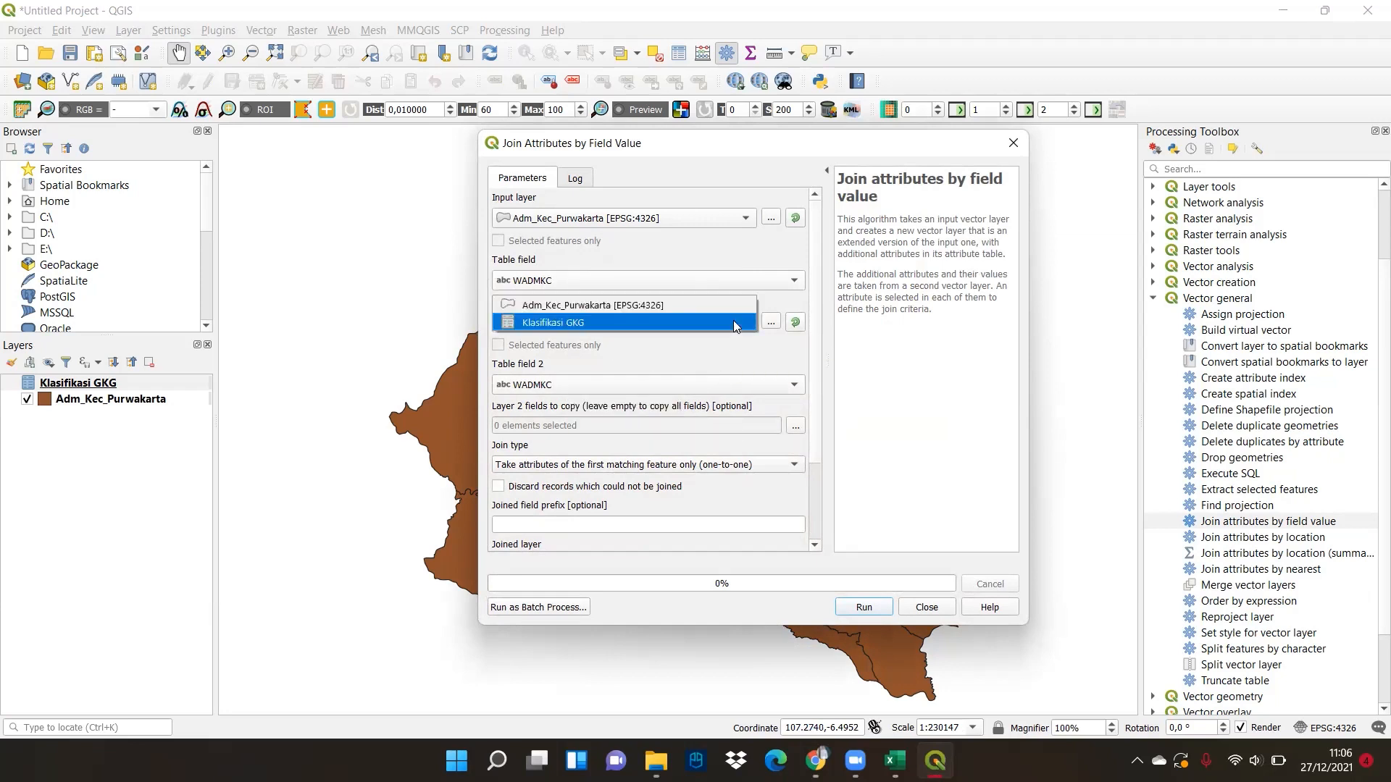
pyautogui.click(581, 323)
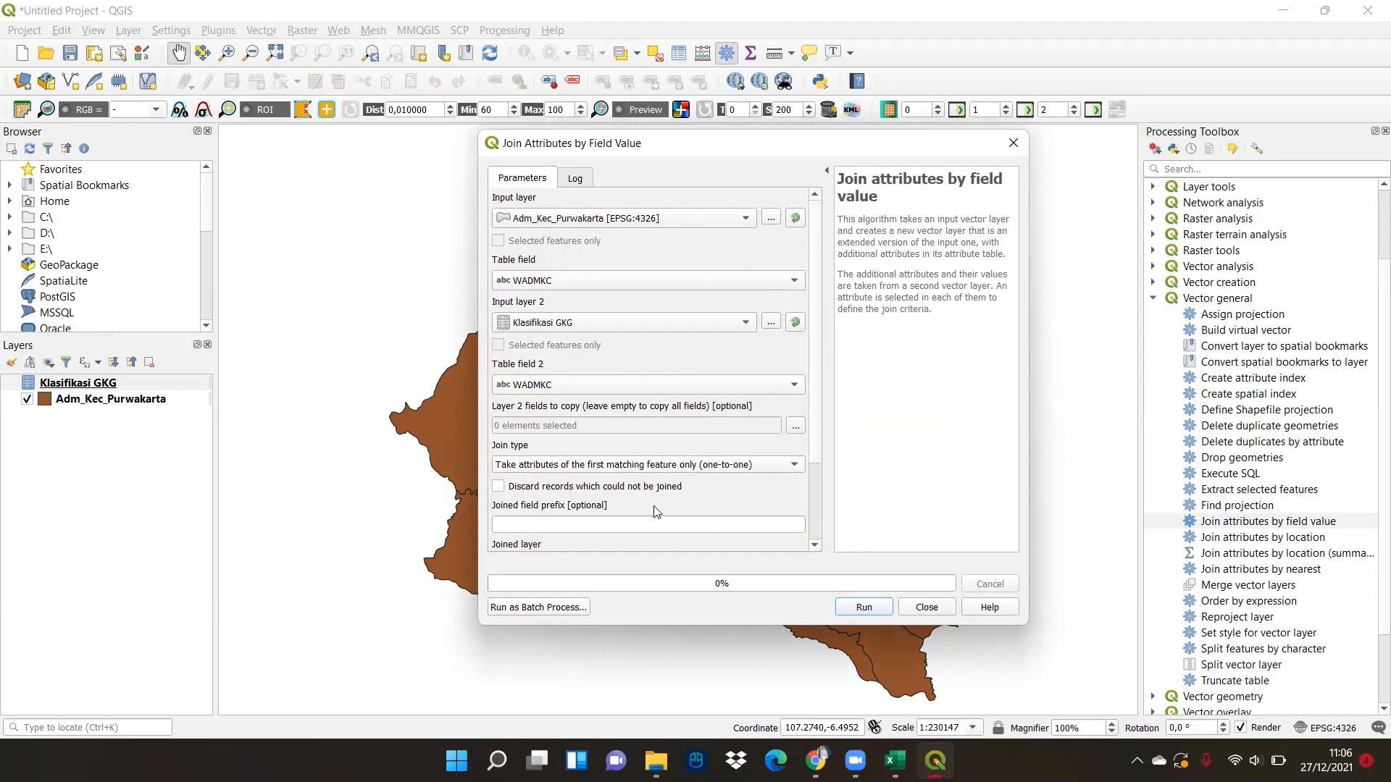
# Step: Set the joined layer's output file to Join_Attribut_GKG2.dbf in the Hasil folder, then run the join and close its dialog
pyautogui.scroll(-3, 815, 458)
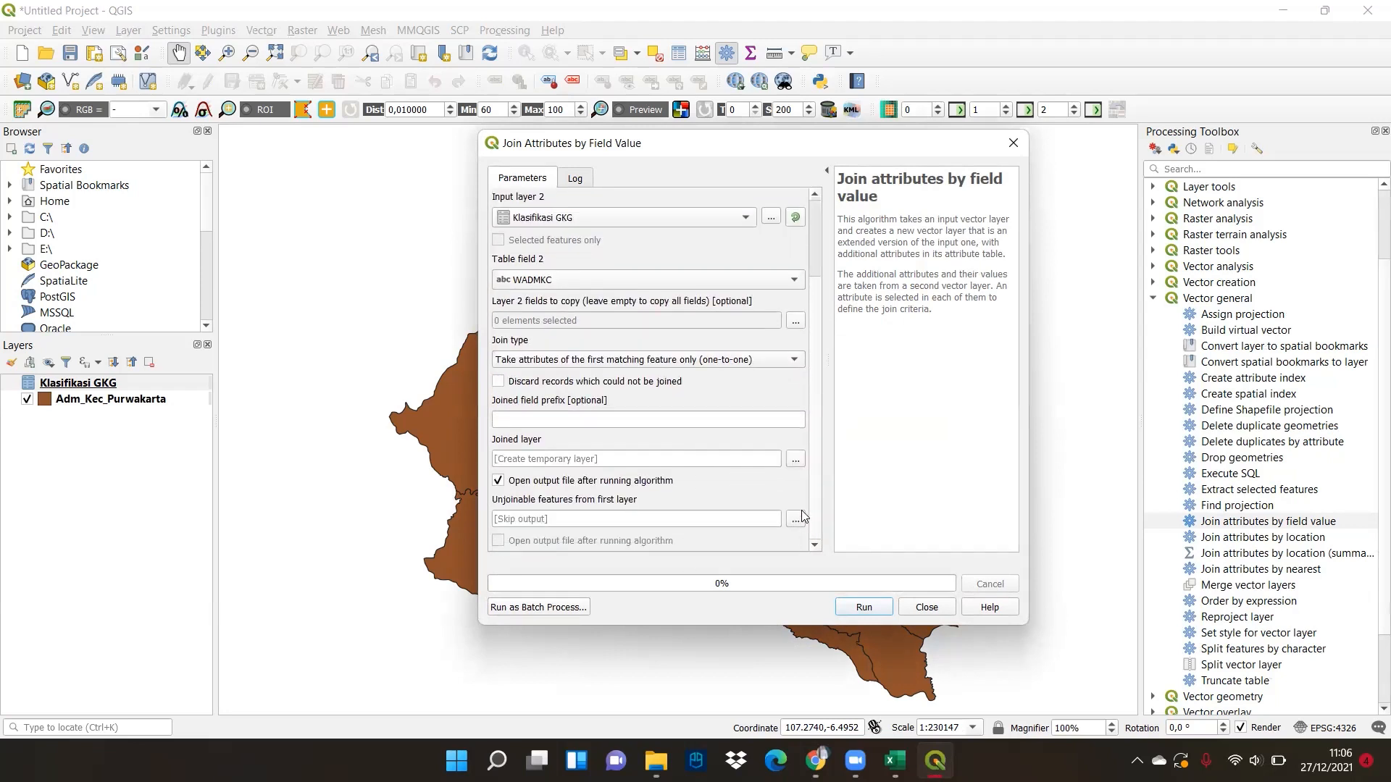
pyautogui.click(796, 461)
pyautogui.click(818, 512)
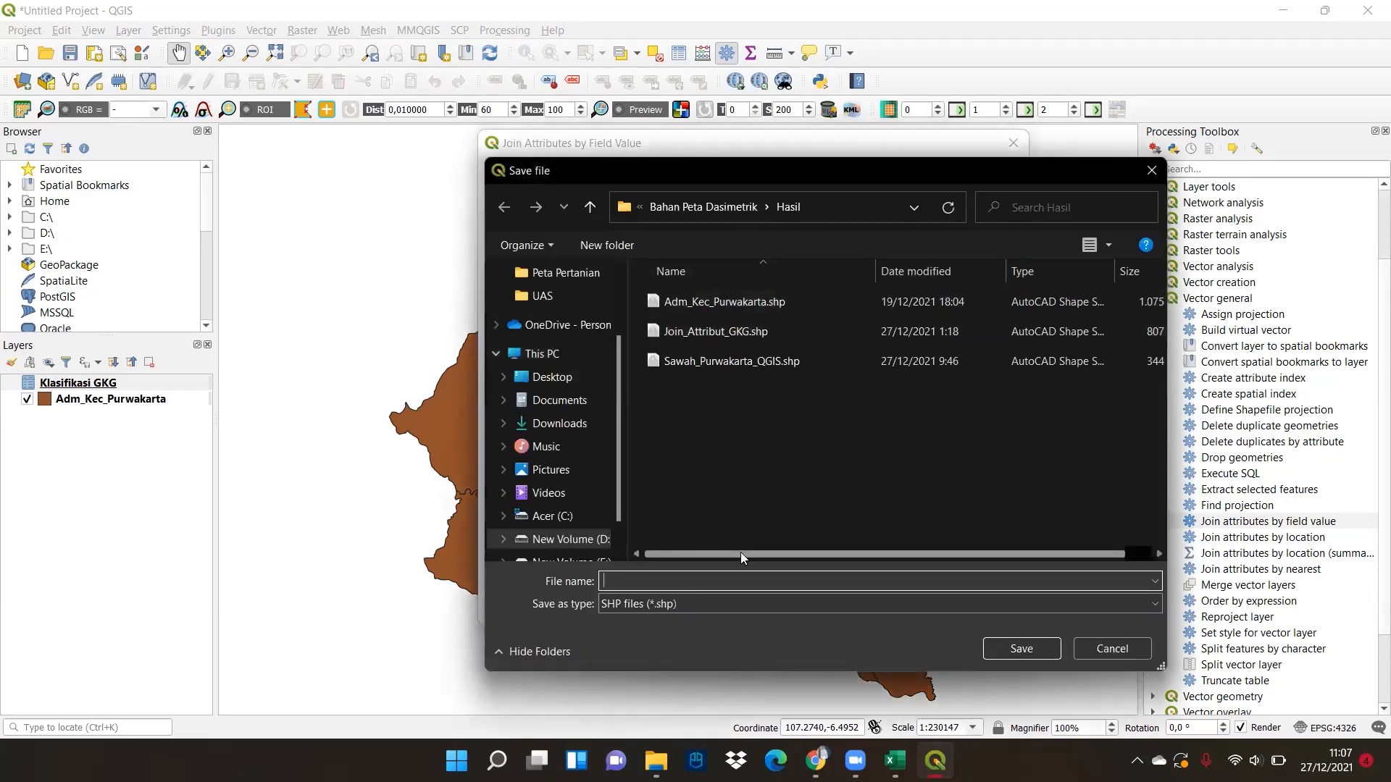
pyautogui.write('jOIN')
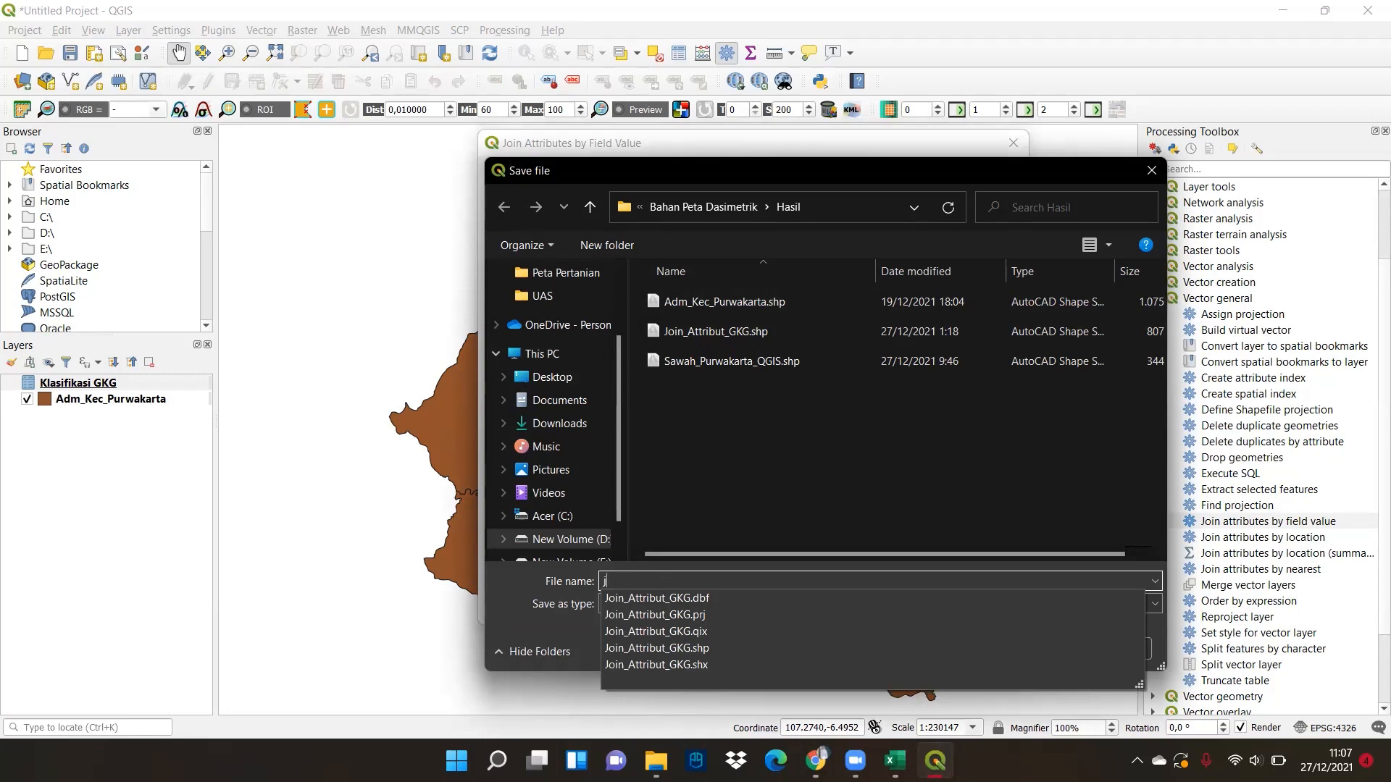
pyautogui.press('BackSpace')
pyautogui.press('capslock')
pyautogui.write('J')
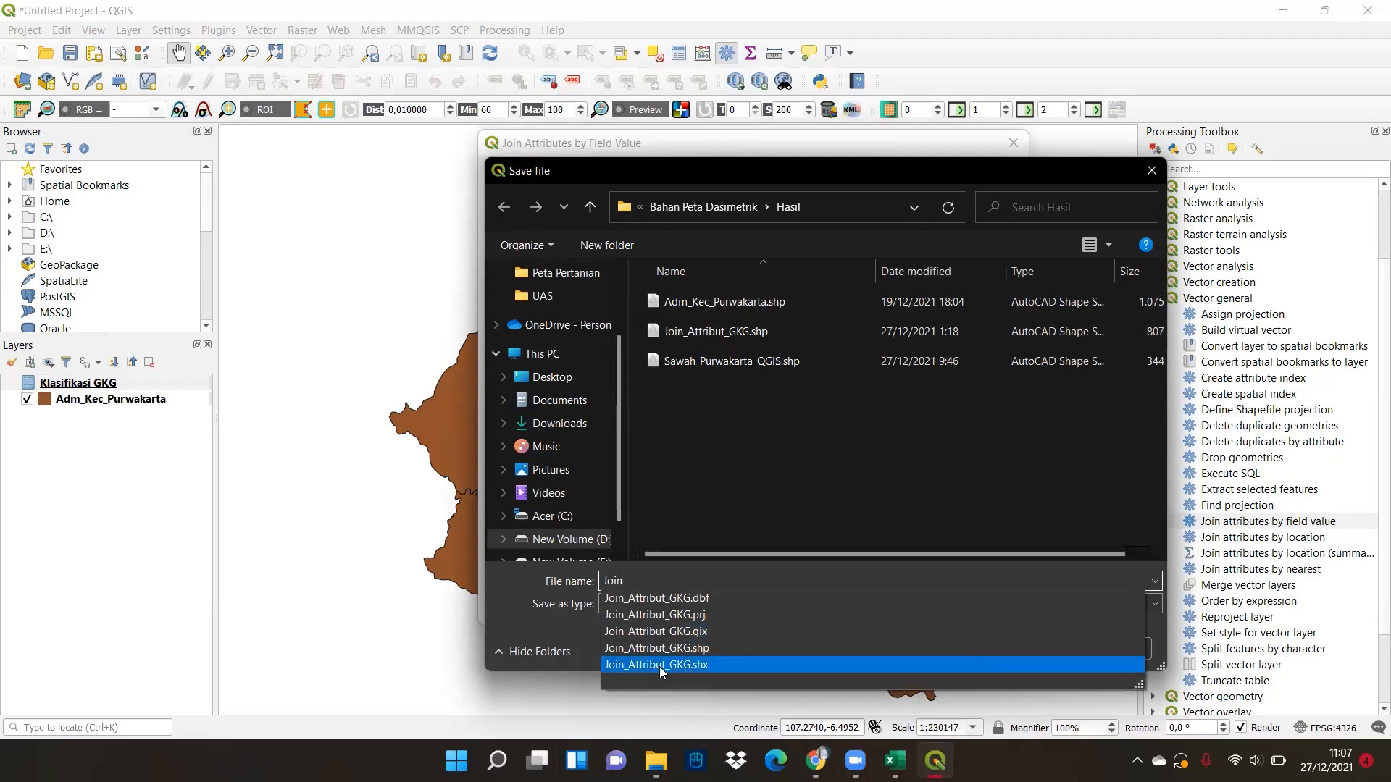
pyautogui.click(654, 600)
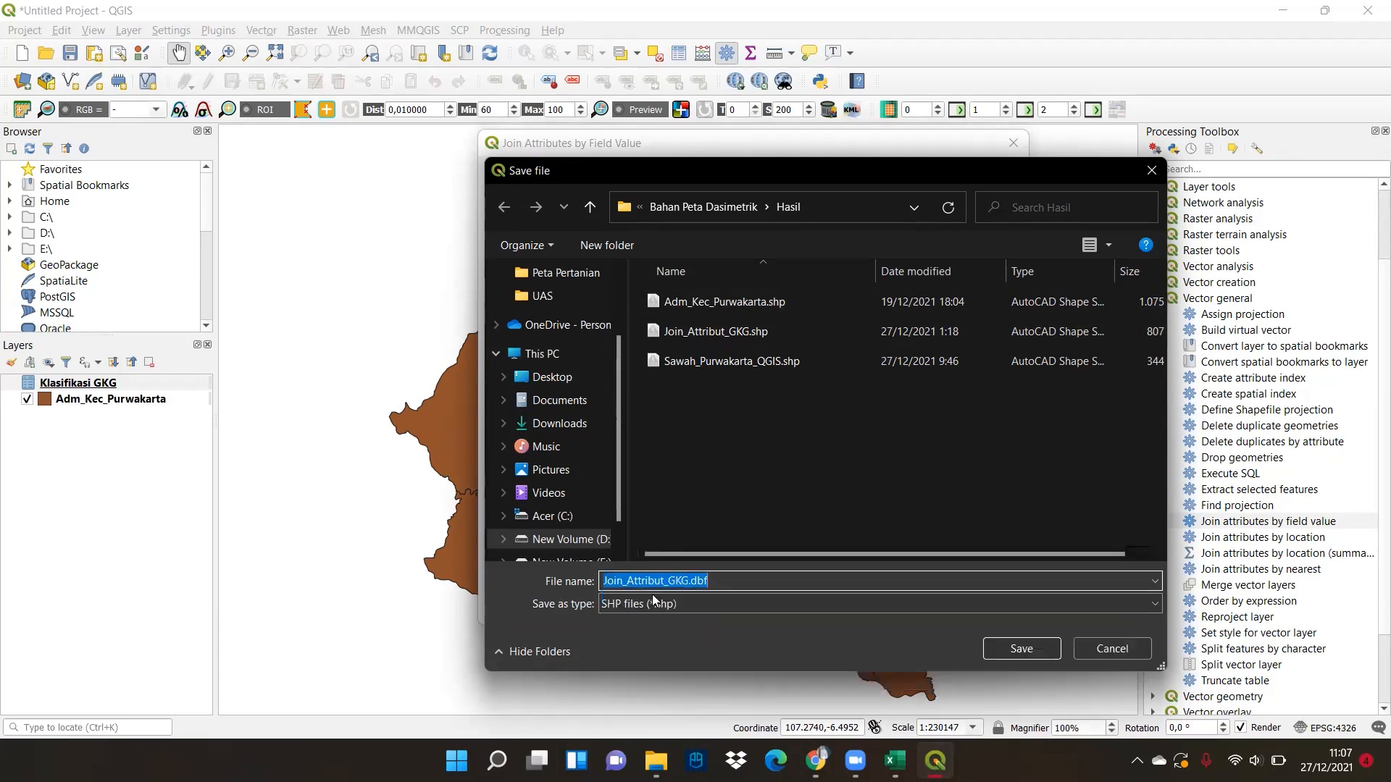
pyautogui.click(690, 579)
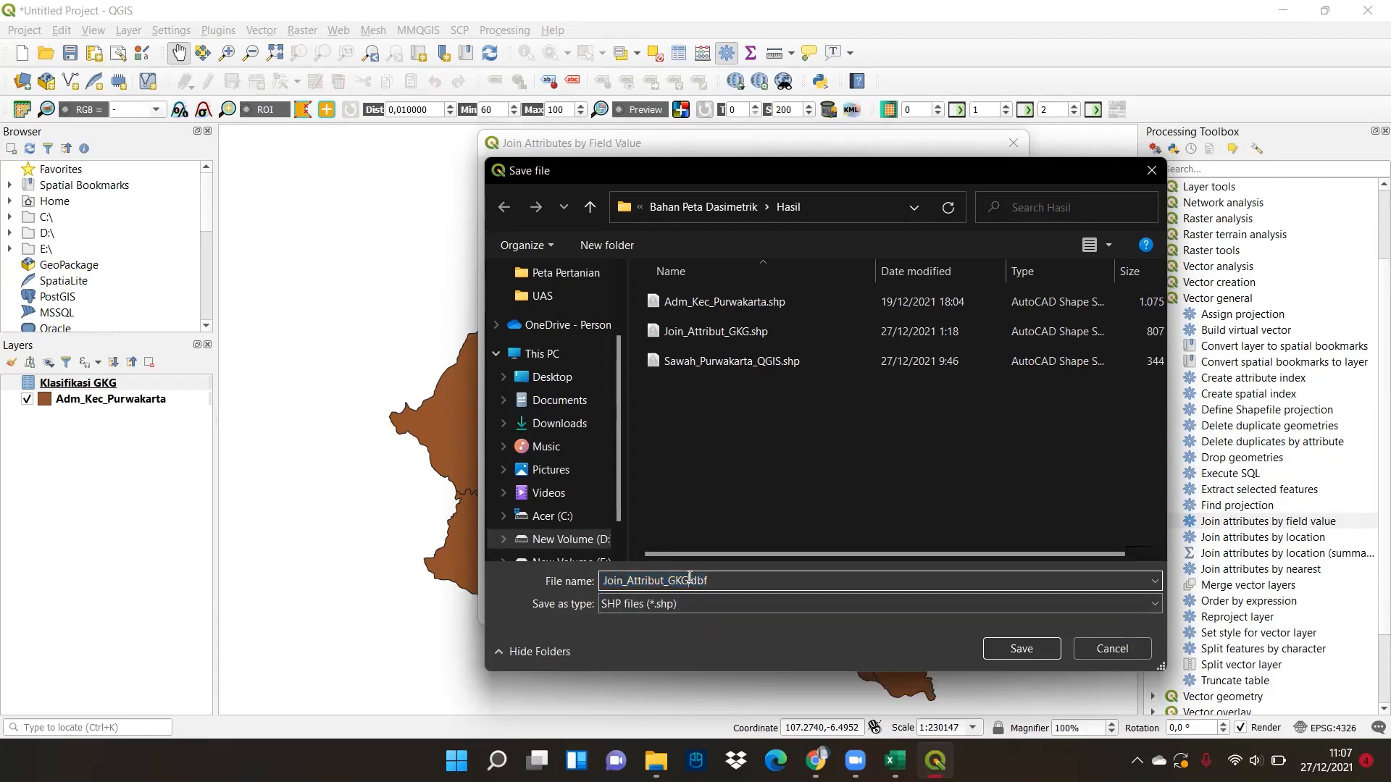
pyautogui.write('@')
pyautogui.press('BackSpace')
pyautogui.write('2')
pyautogui.click(1011, 652)
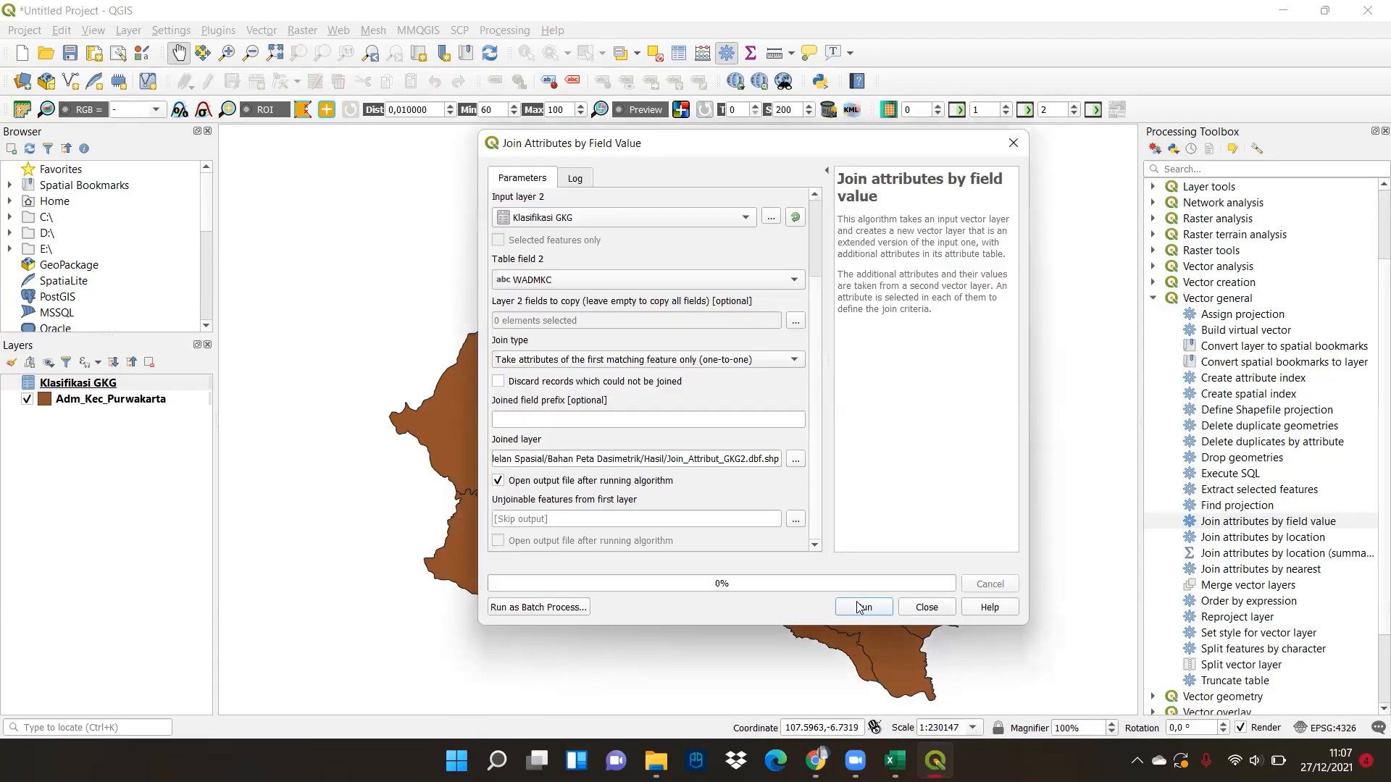
pyautogui.click(862, 608)
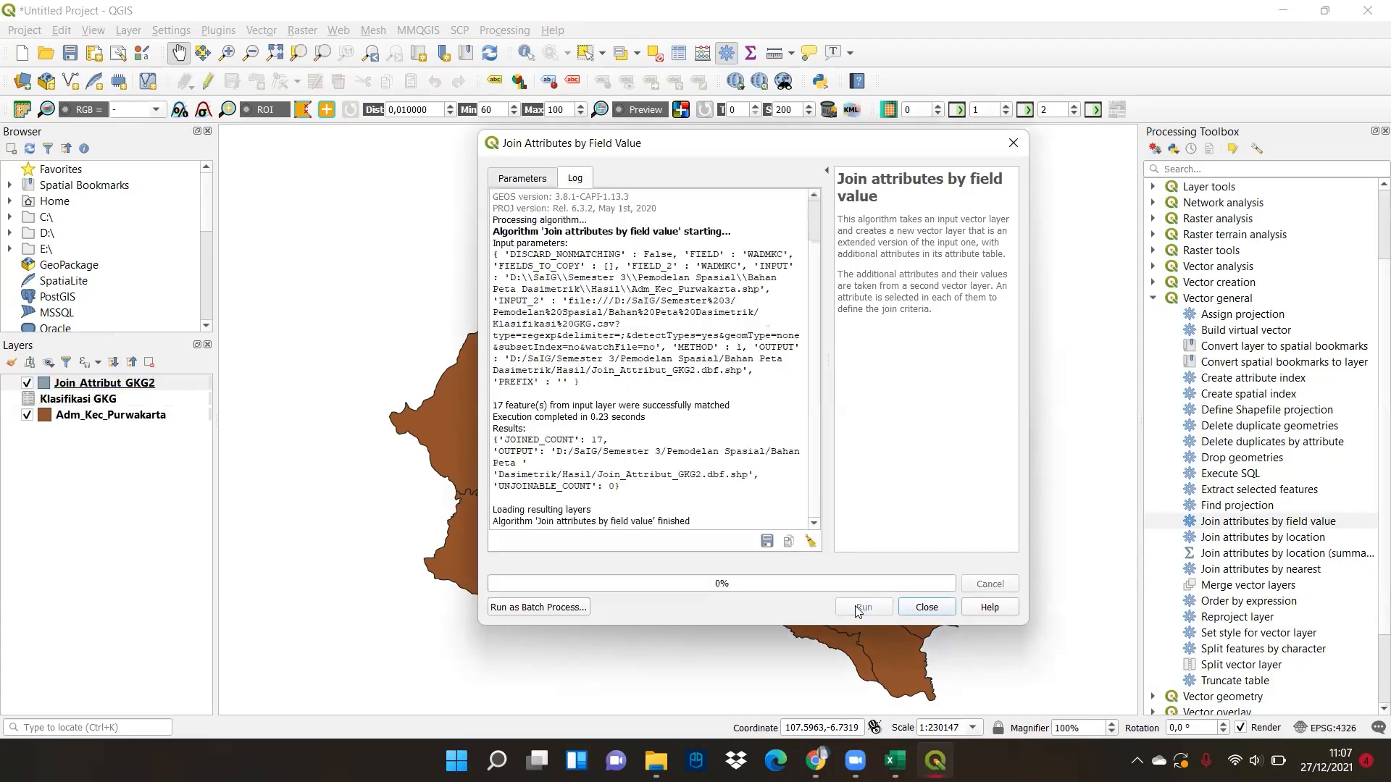
pyautogui.click(1013, 143)
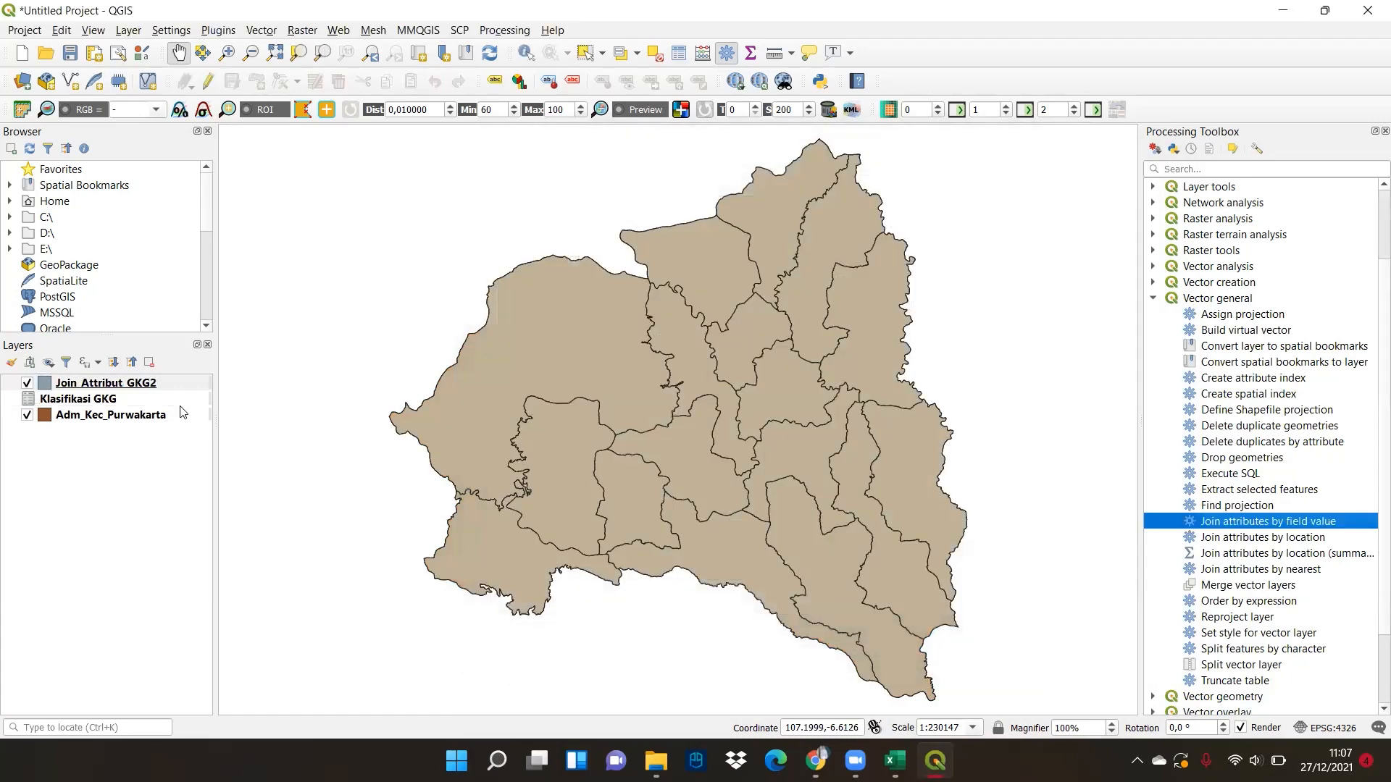
# Step: Toggle the Join_Attribut_GKG2 layer's visibility off and on, and check the joined WADMKC_2, Jumlah and Klasifikas fields in its attribute table
pyautogui.click(28, 383)
pyautogui.click(27, 384)
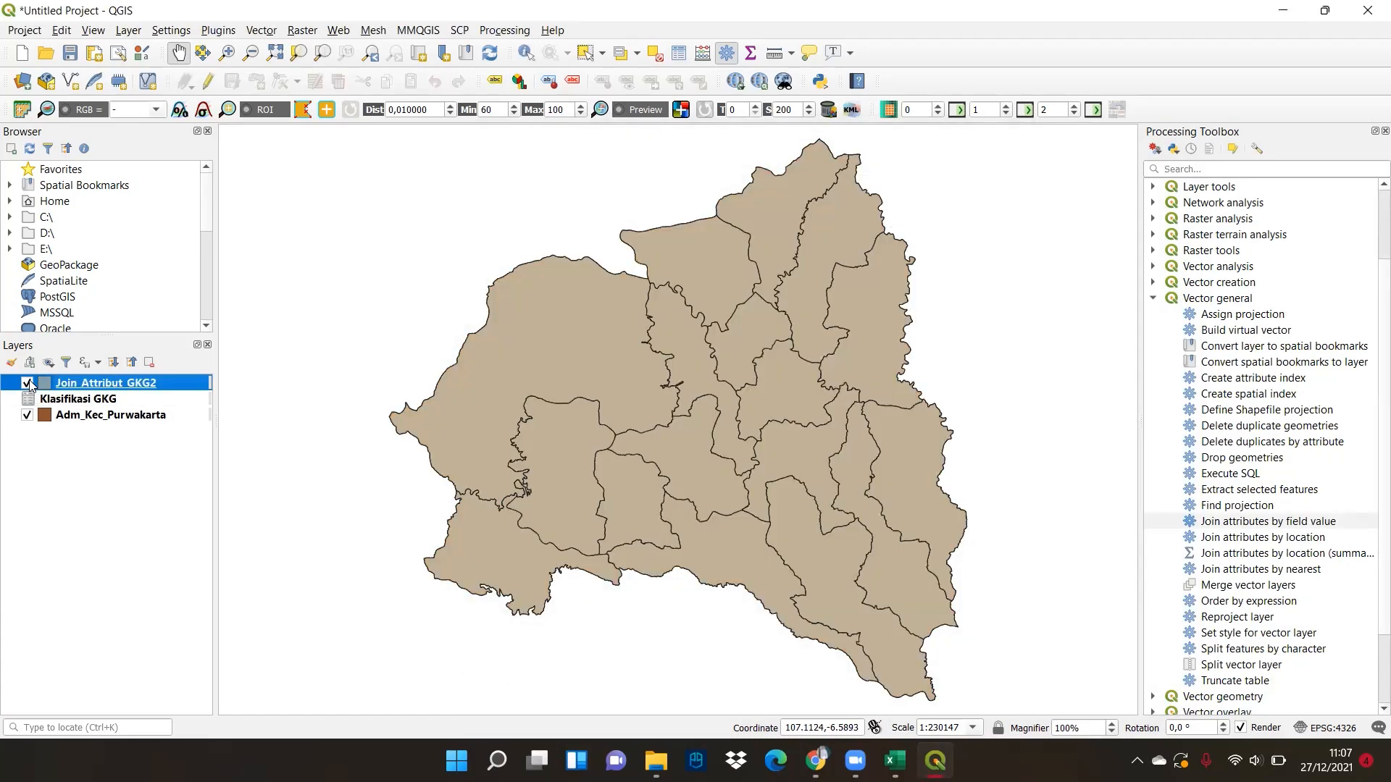
pyautogui.rightClick(113, 389)
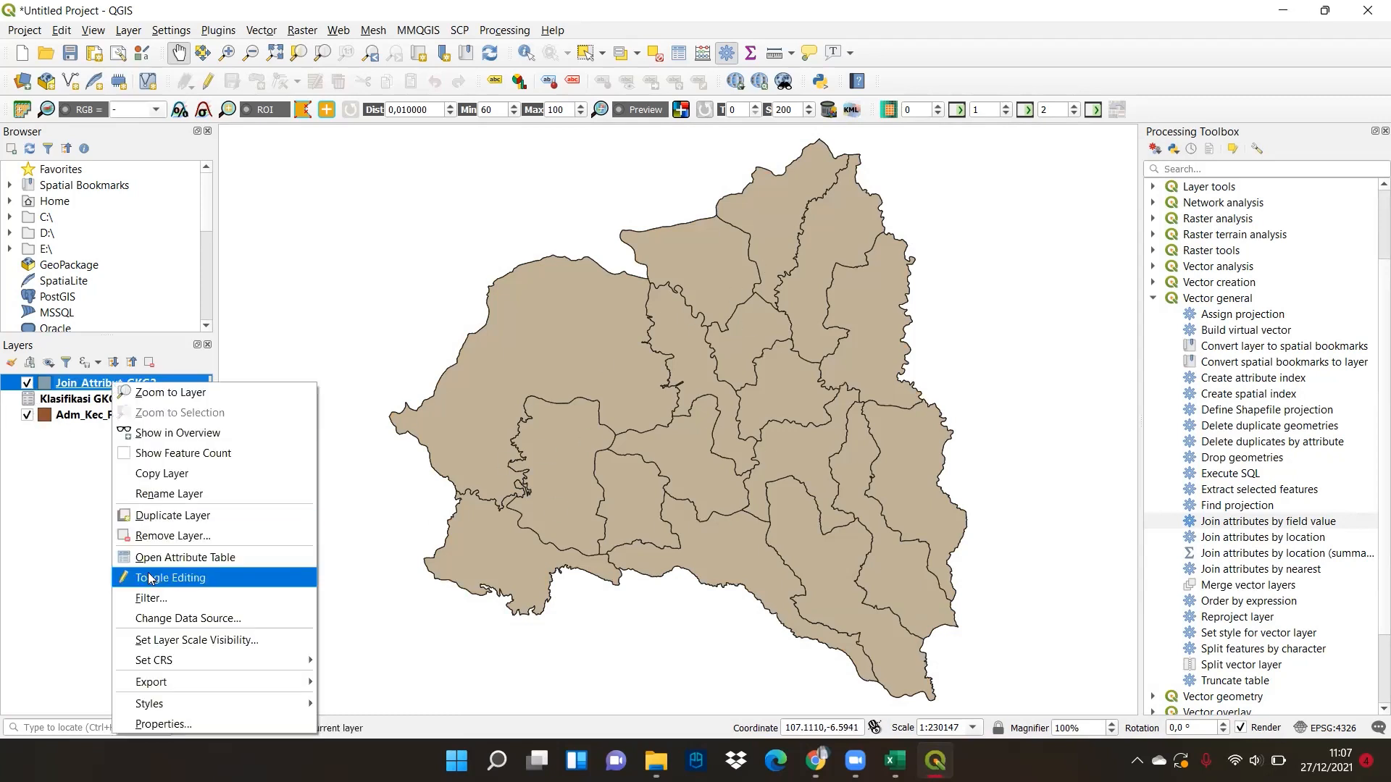
pyautogui.click(186, 563)
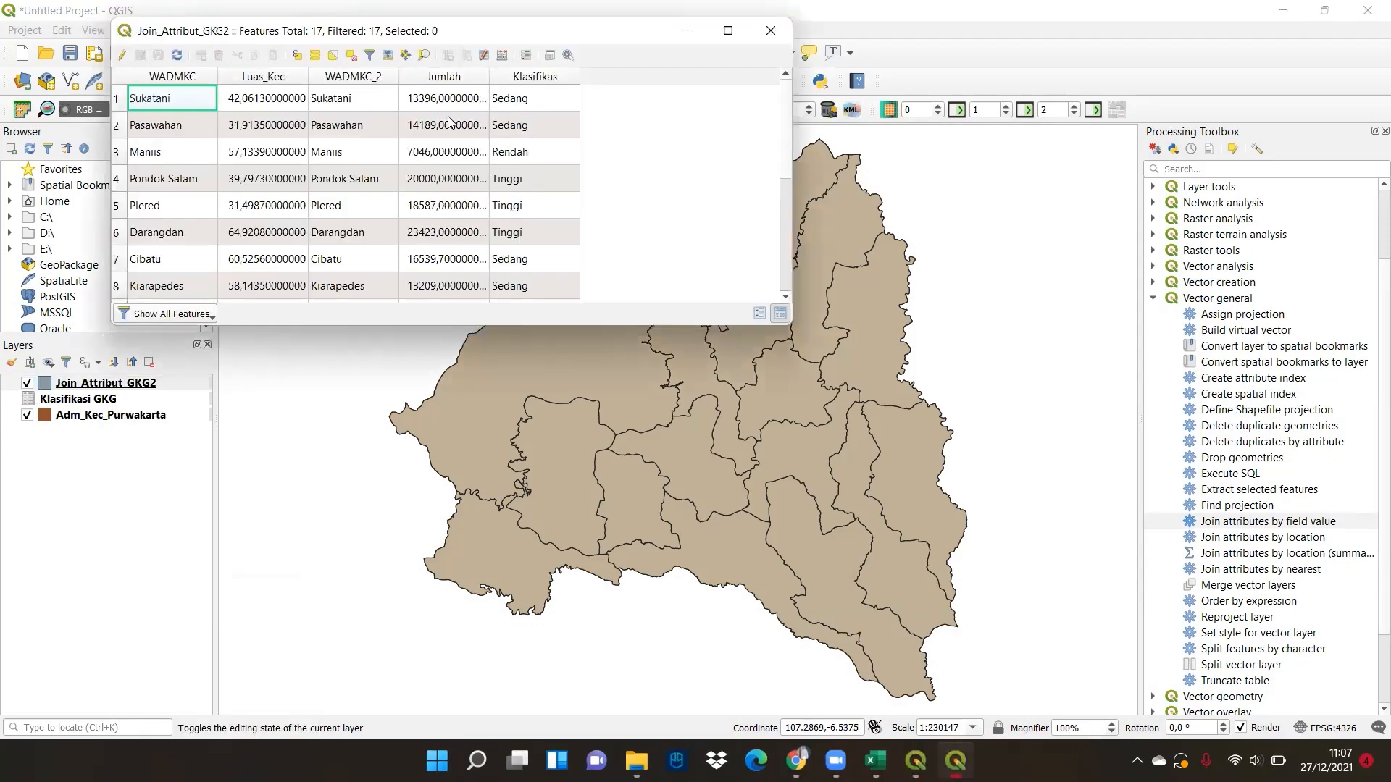
pyautogui.scroll(-3, 449, 120)
pyautogui.scroll(3, 449, 120)
pyautogui.scroll(-3, 495, 255)
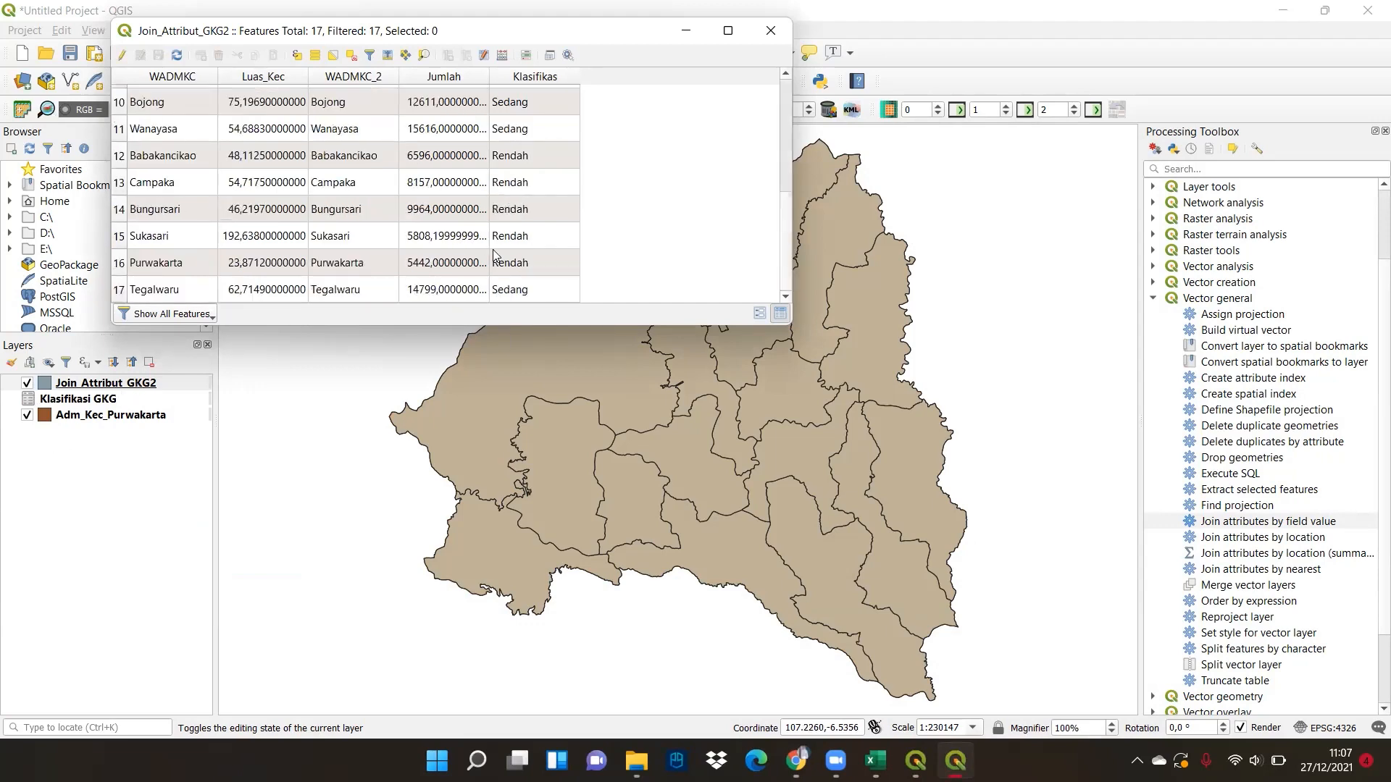
pyautogui.scroll(3, 495, 255)
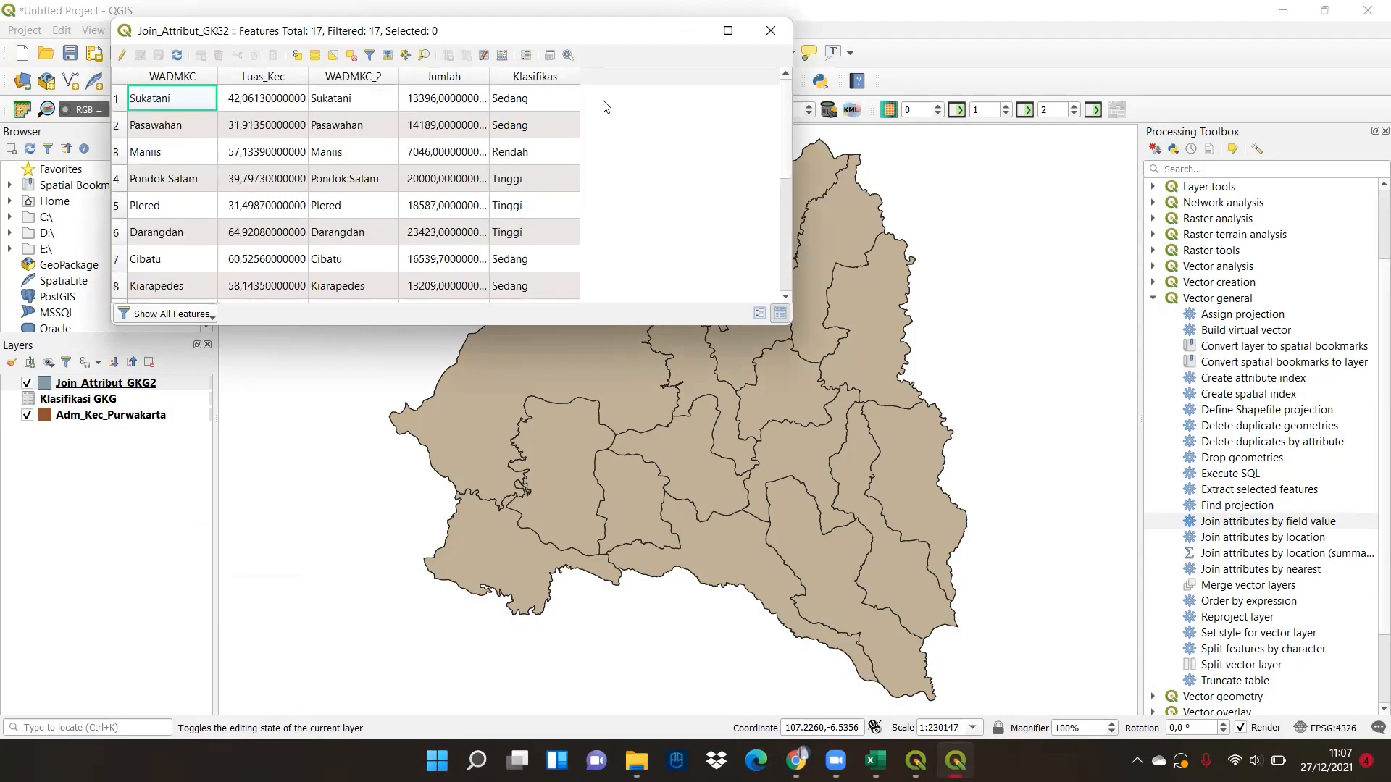
pyautogui.click(690, 35)
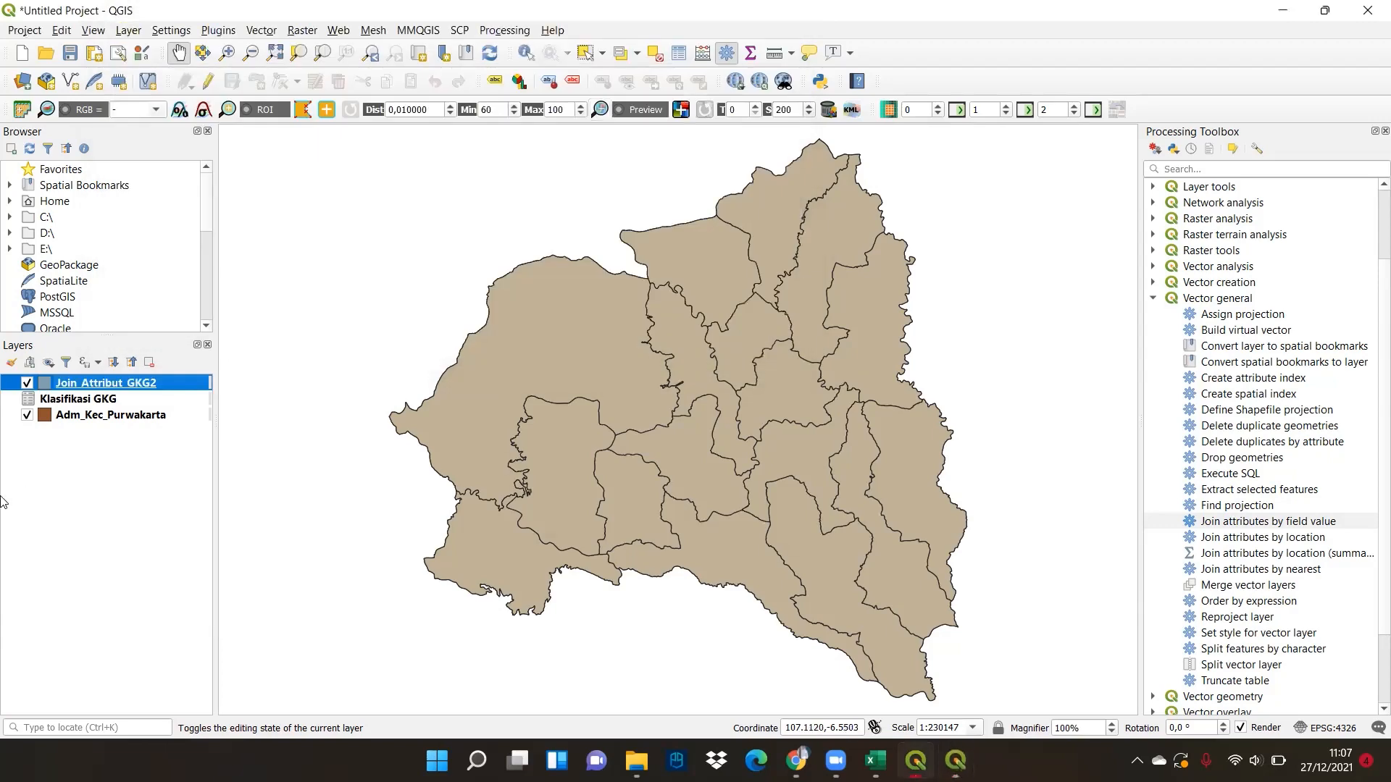
# Step: Add the vector layer Sawah_Purwakarta_QGIS.shp from the Hasil folder to the project
pyautogui.click(129, 32)
pyautogui.moveTo(317, 91)
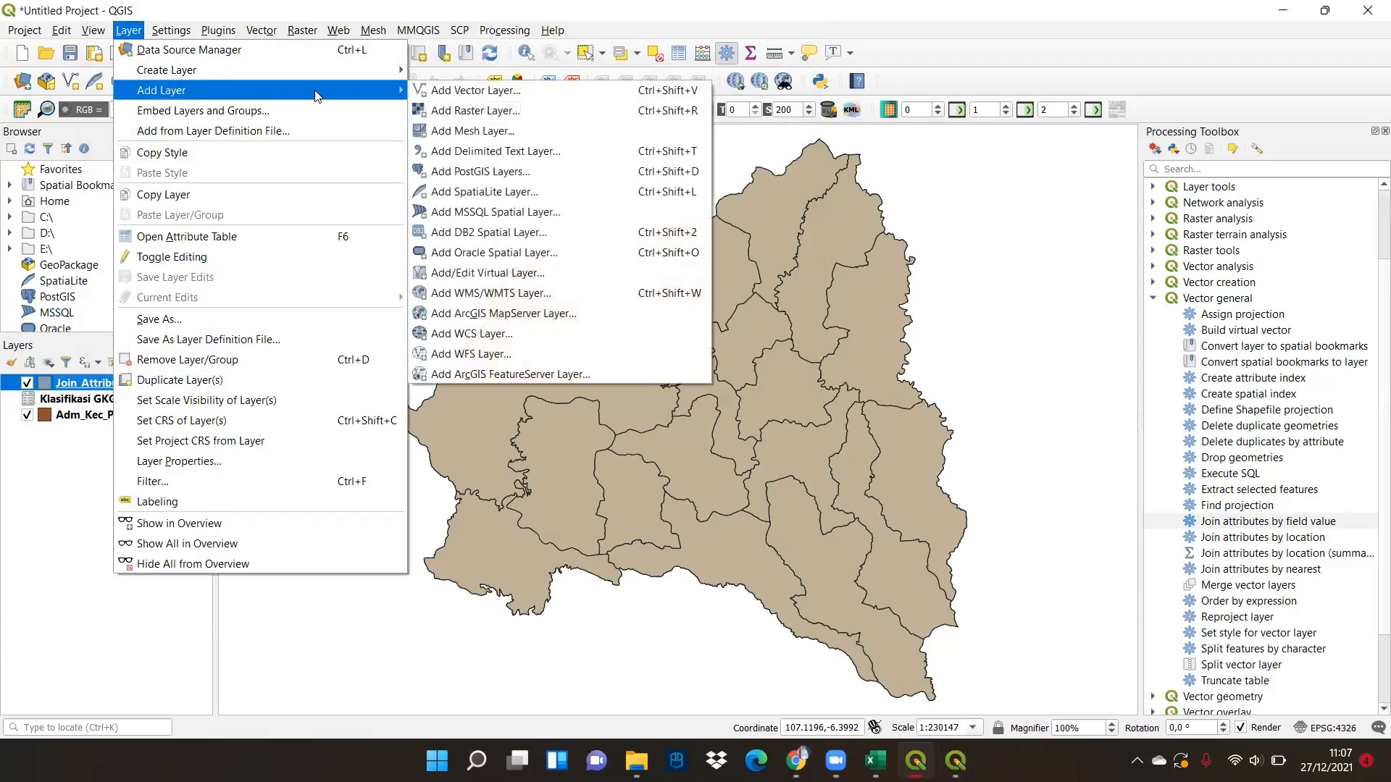
pyautogui.click(421, 92)
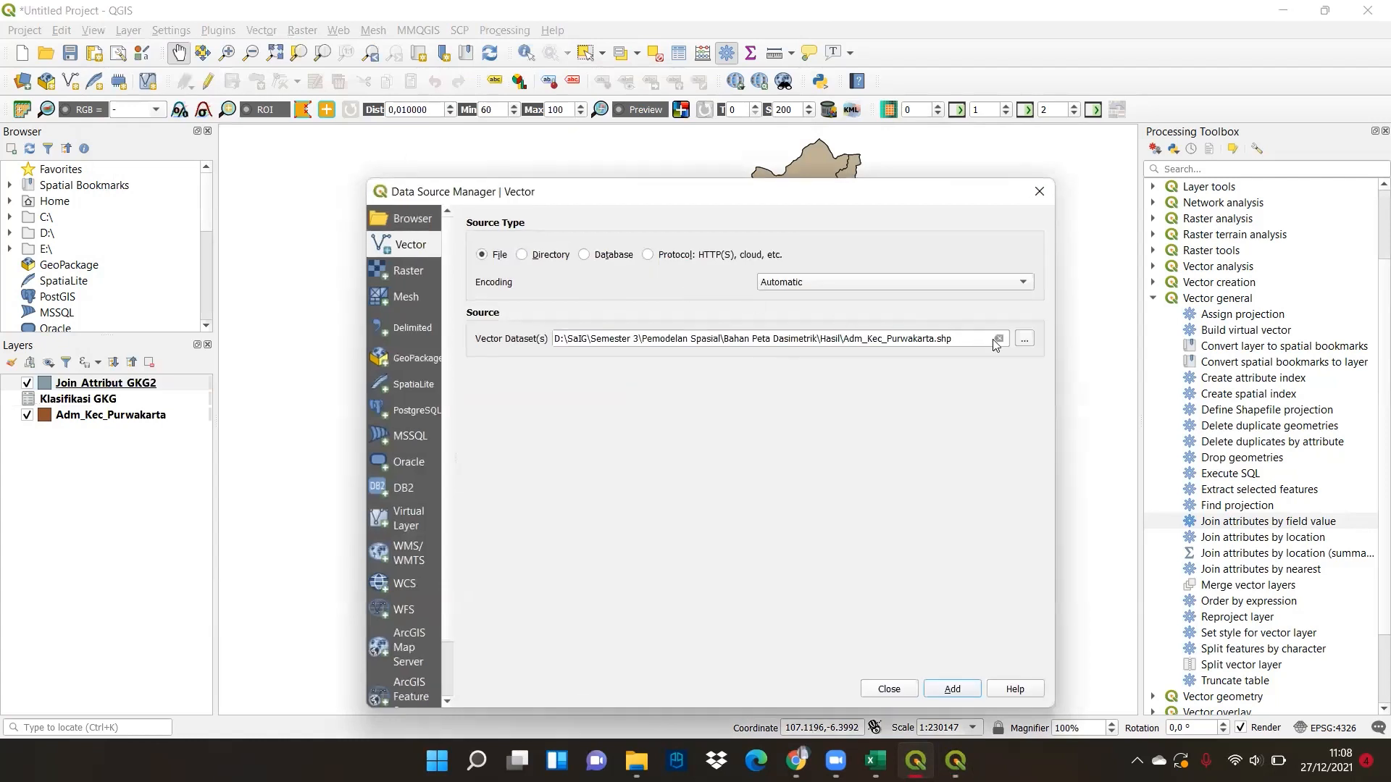
pyautogui.click(1025, 340)
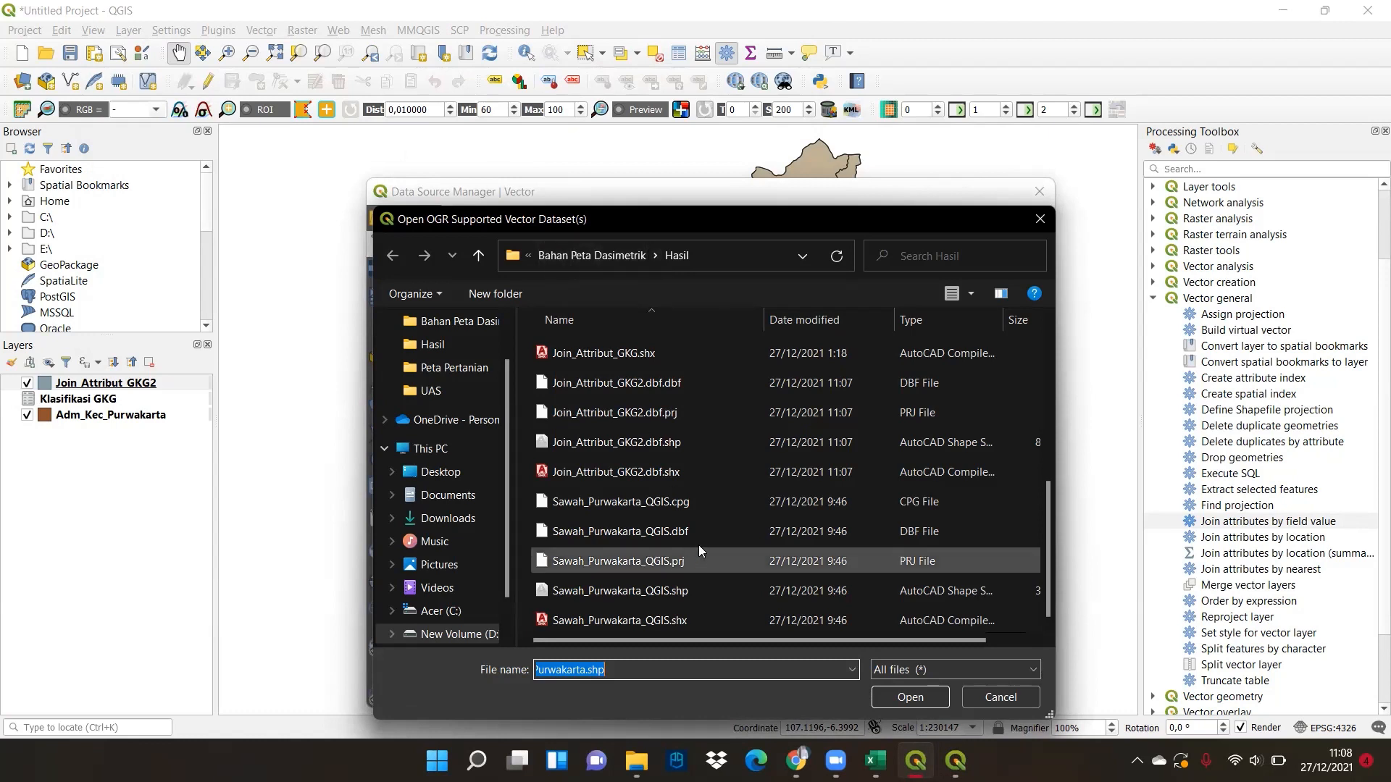
pyautogui.click(750, 584)
pyautogui.click(894, 701)
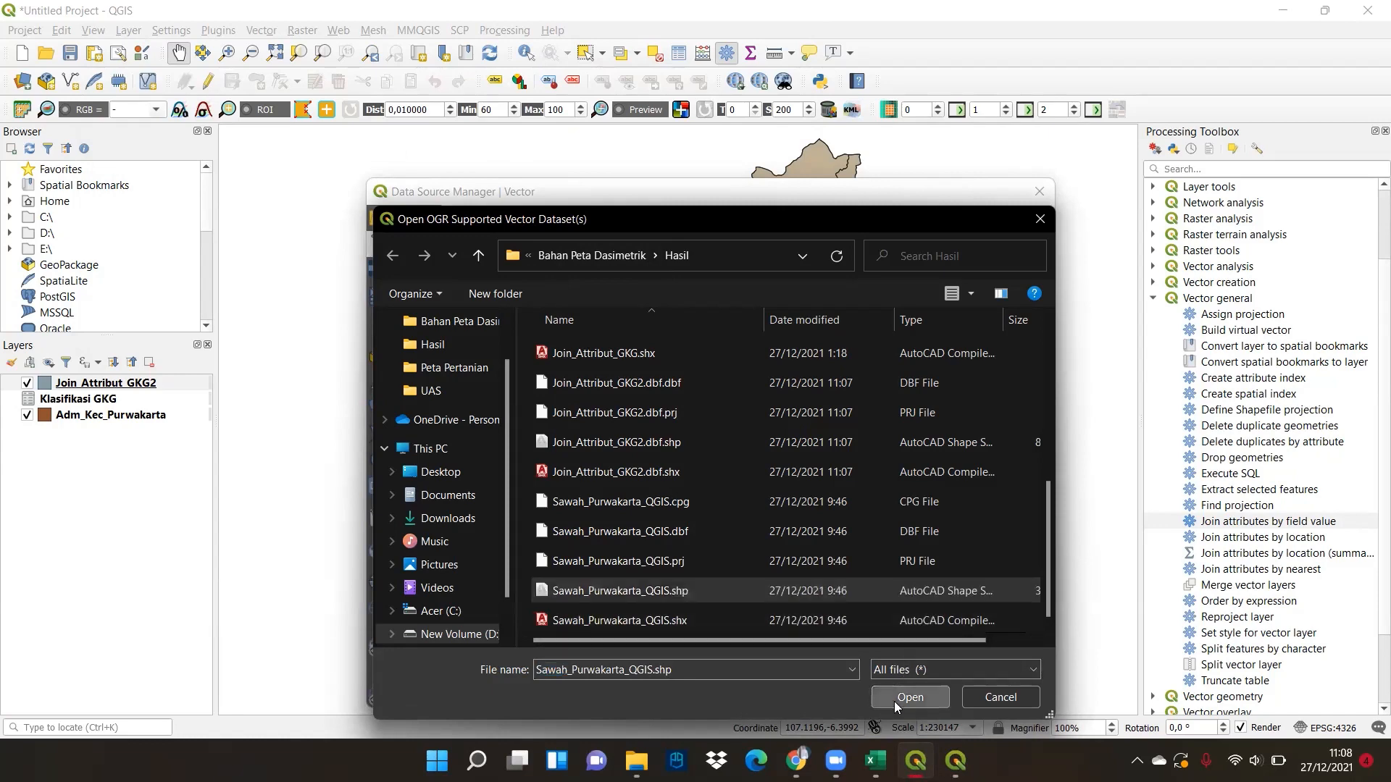
pyautogui.click(936, 690)
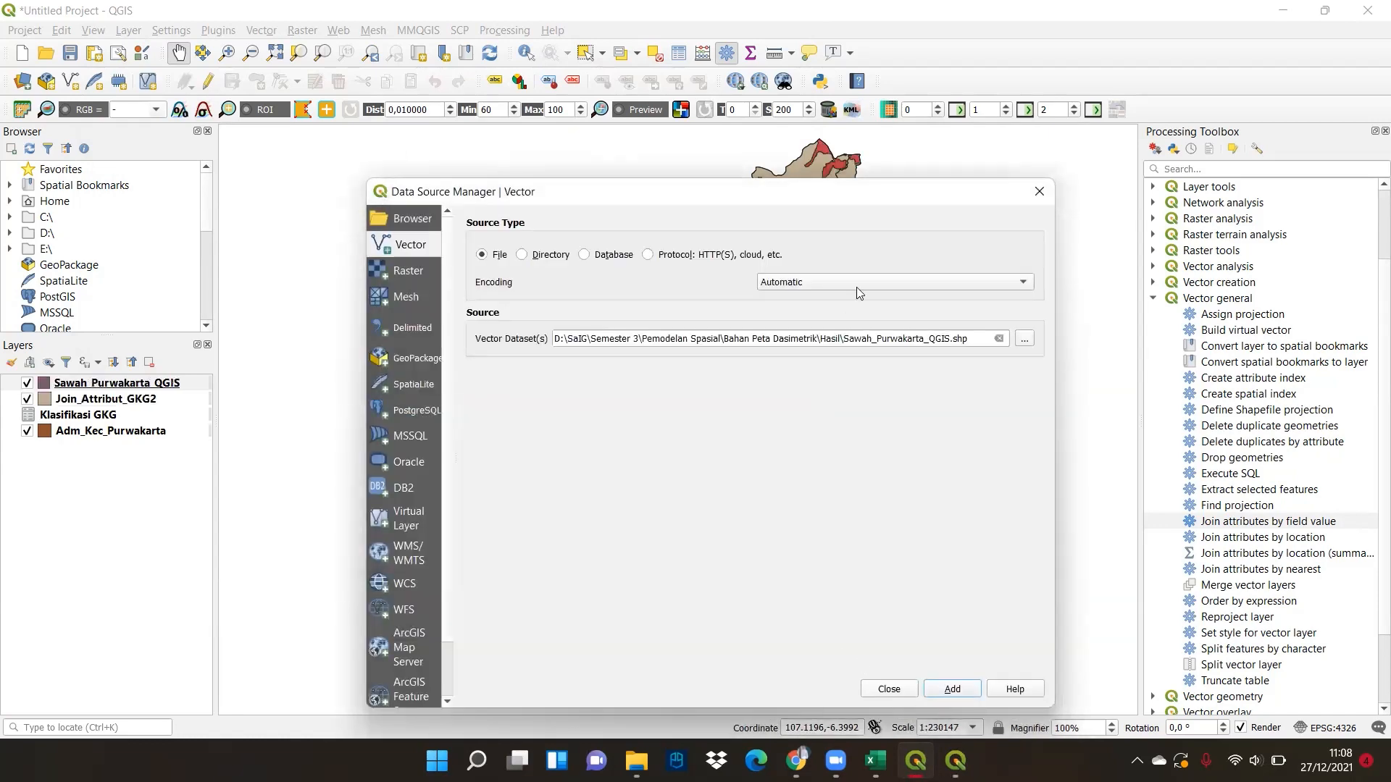
pyautogui.click(1039, 191)
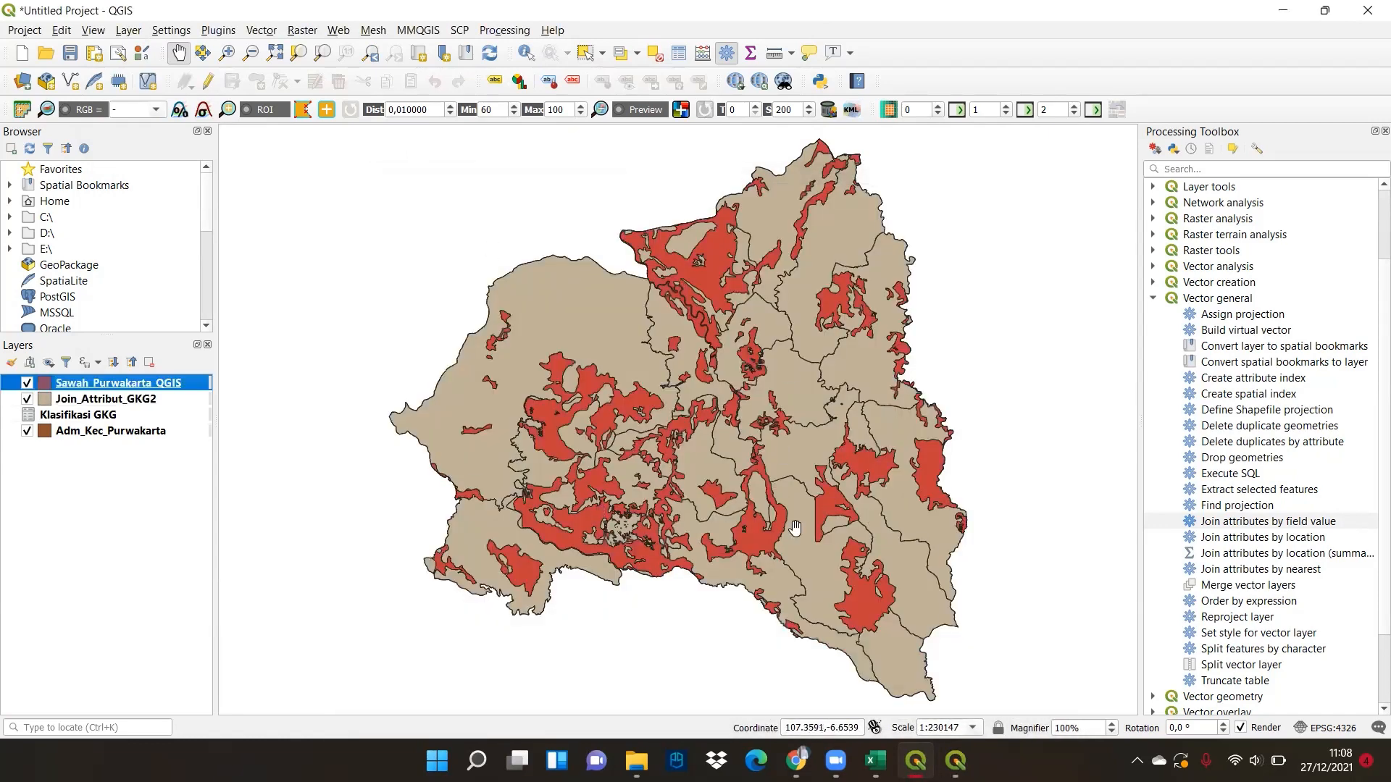
# Step: Toggle the Sawah_Purwakarta_QGIS layer off and on to compare the rice fields with the district polygons beneath
pyautogui.click(27, 383)
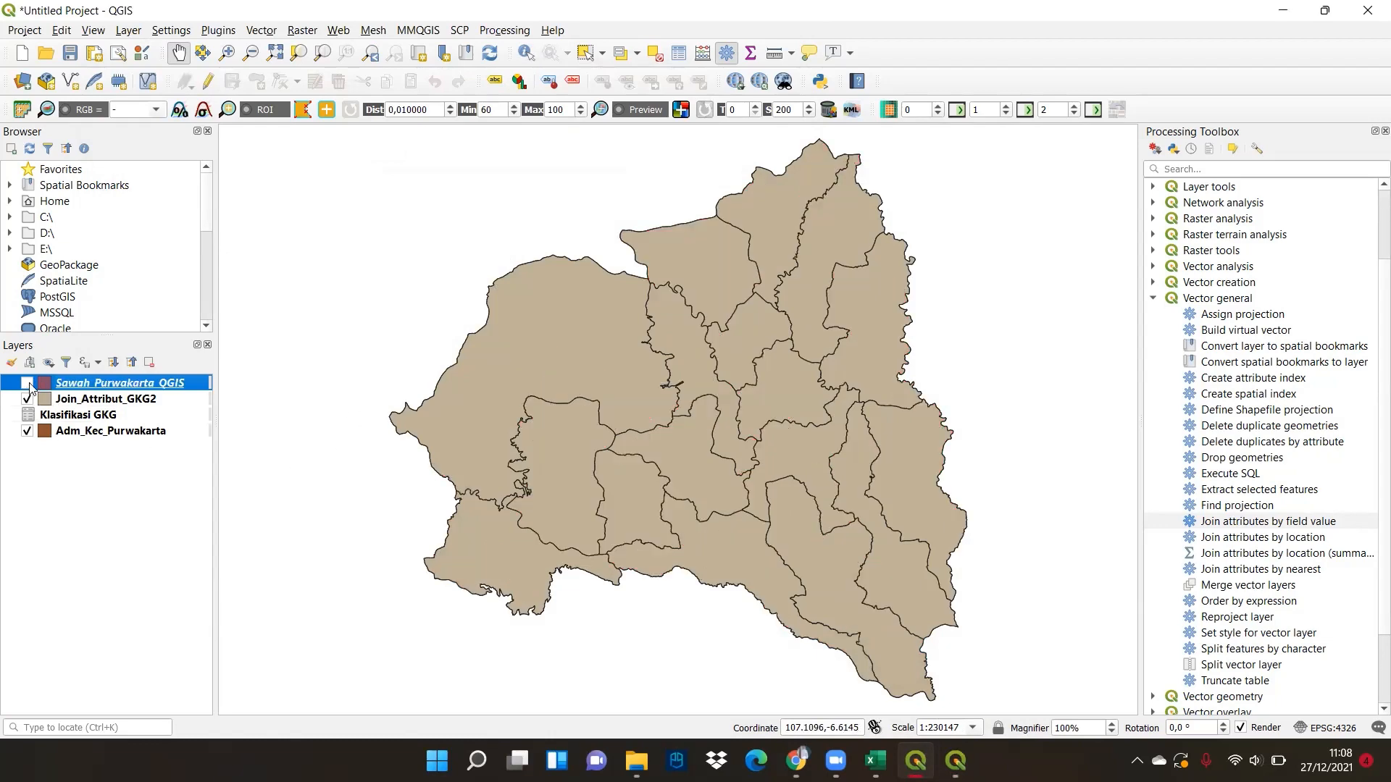
pyautogui.doubleClick(29, 388)
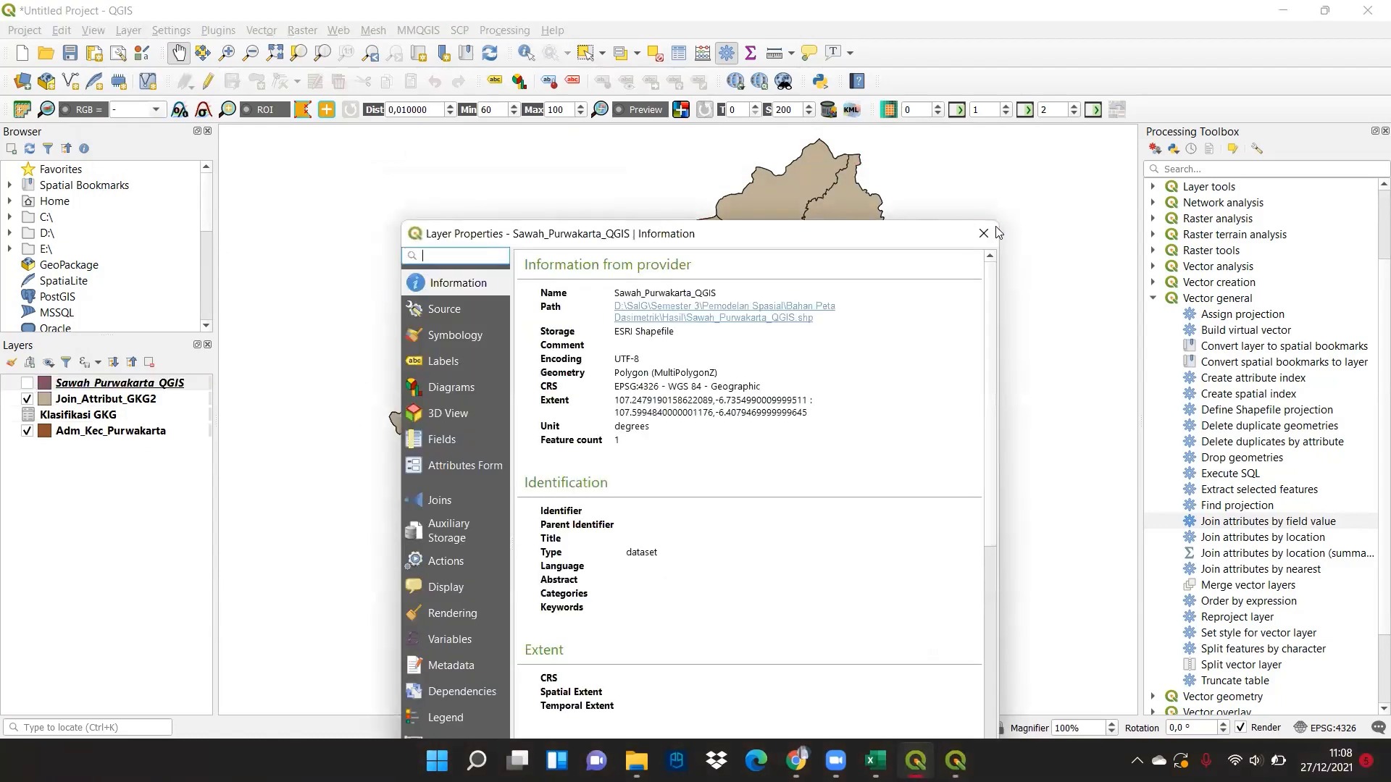
pyautogui.press('Escape')
pyautogui.click(28, 384)
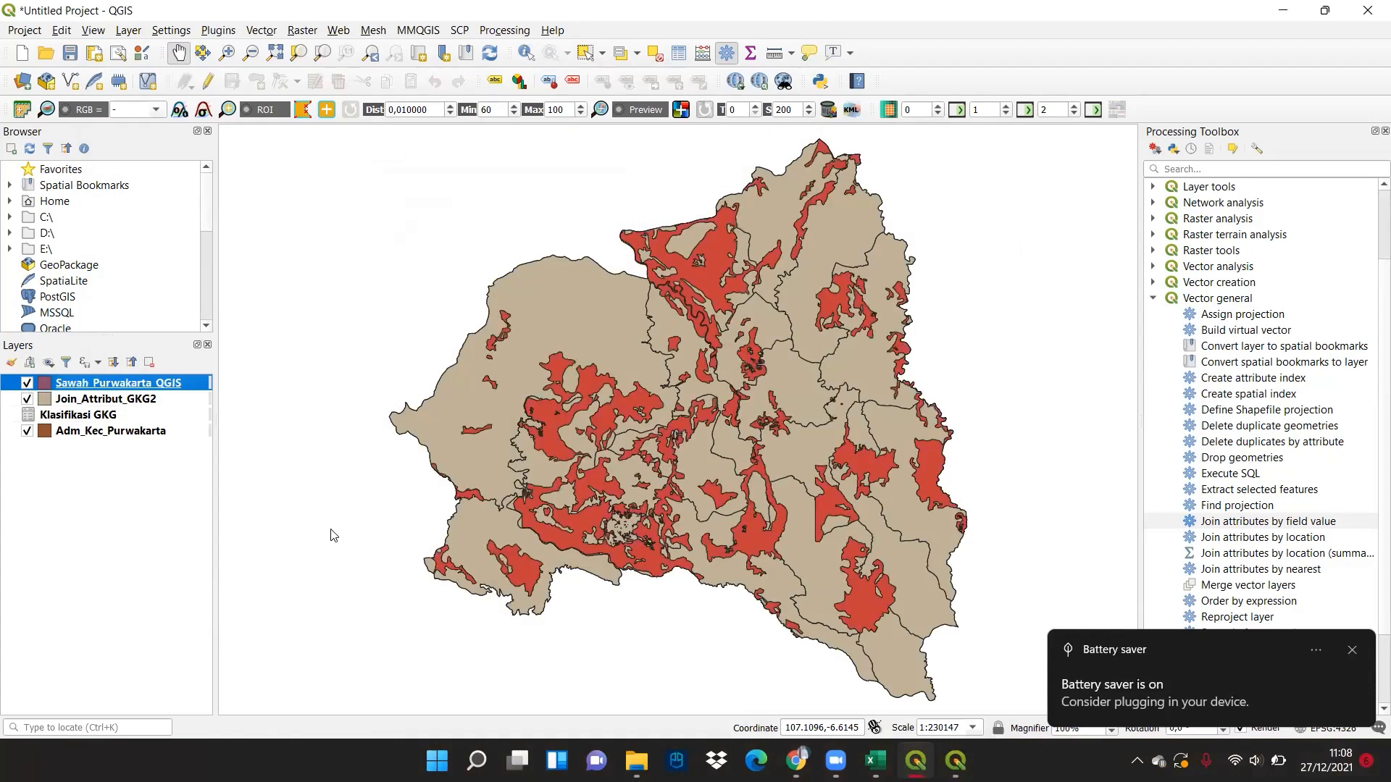
pyautogui.click(1350, 650)
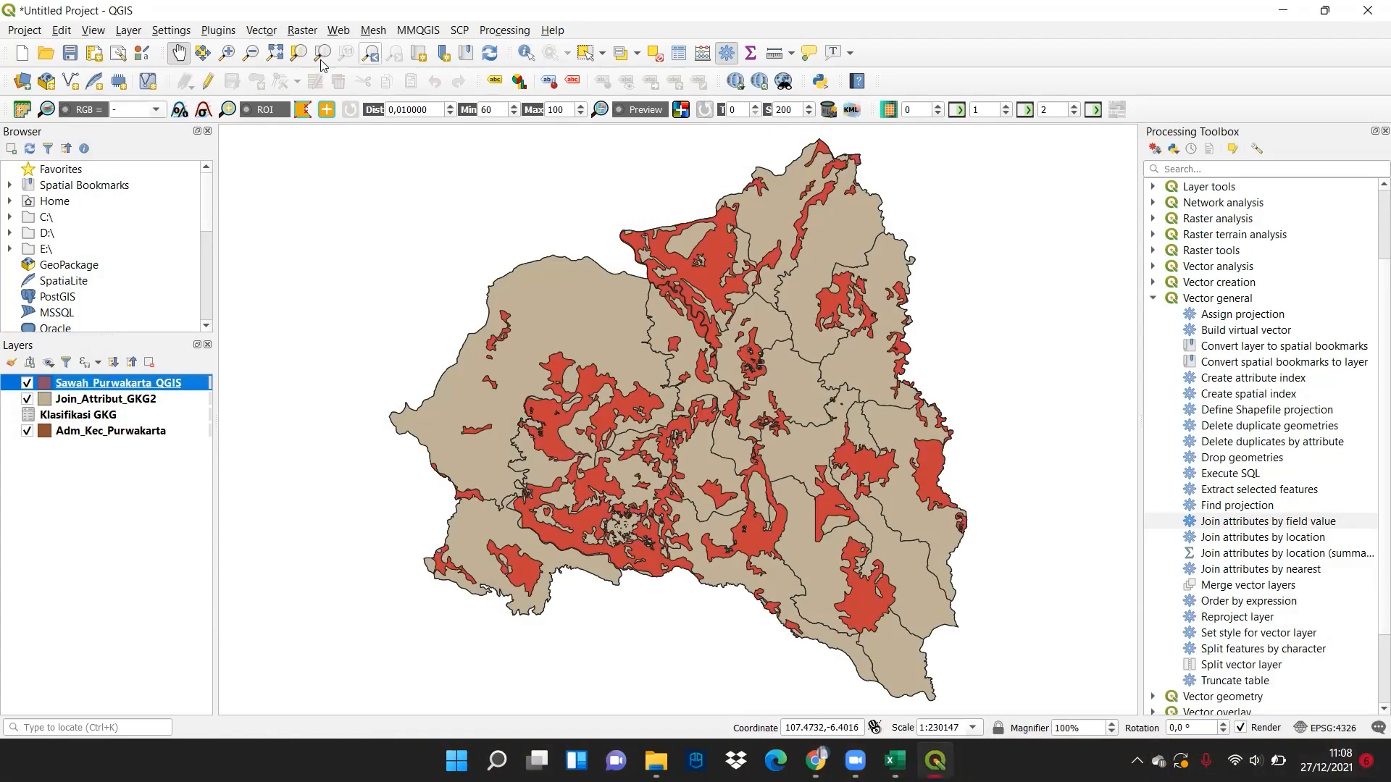
# Step: Set up an Intersection with Sawah_Purwakarta_QGIS as input layer and Join_Attribut_GKG2 as overlay layer
pyautogui.click(262, 32)
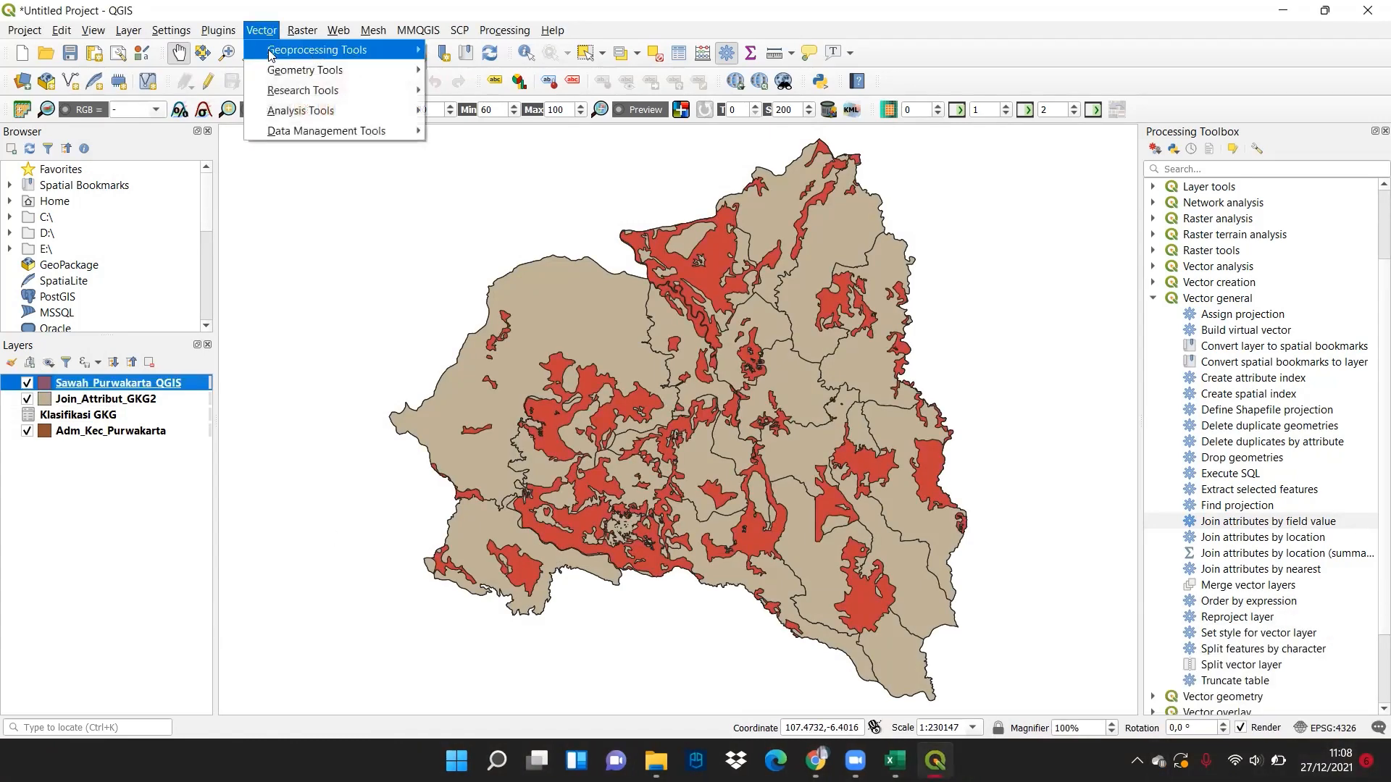
pyautogui.moveTo(417, 55)
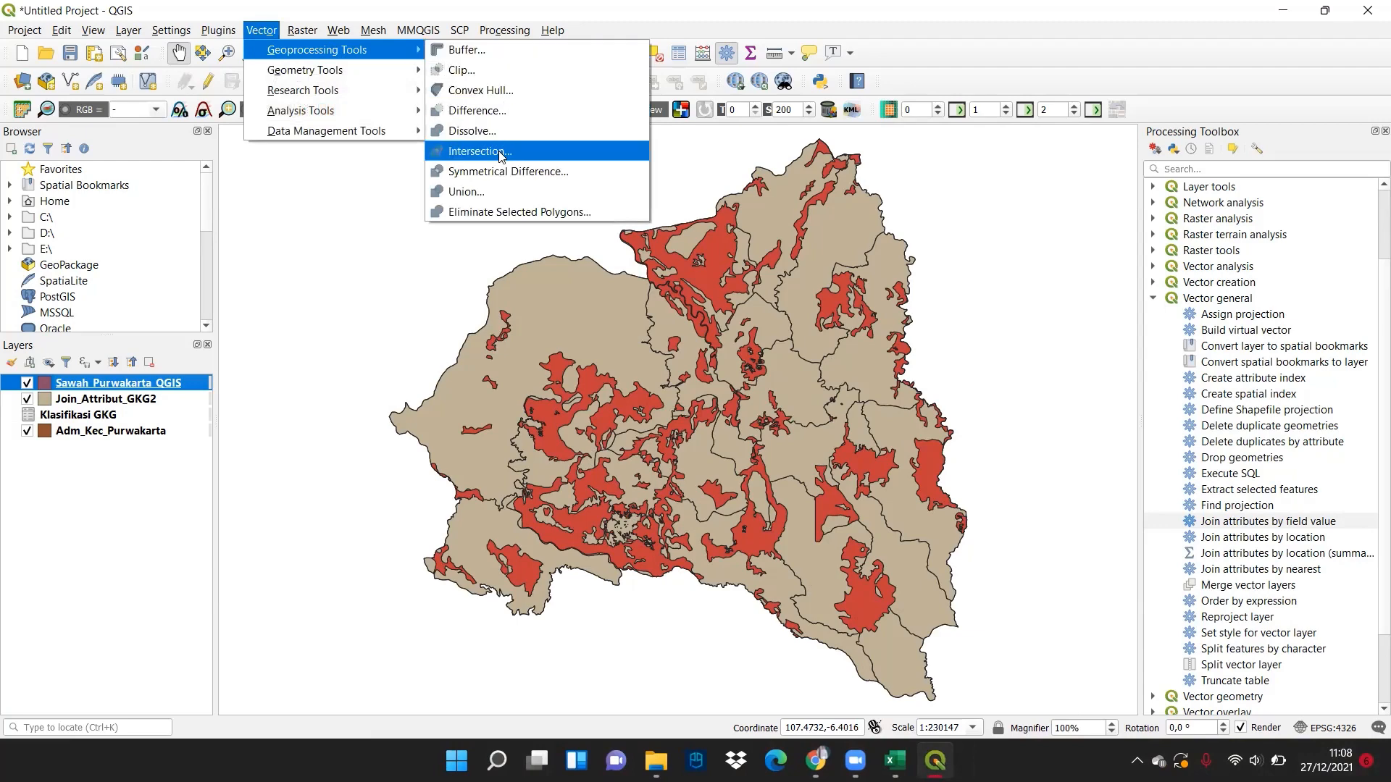
pyautogui.click(533, 151)
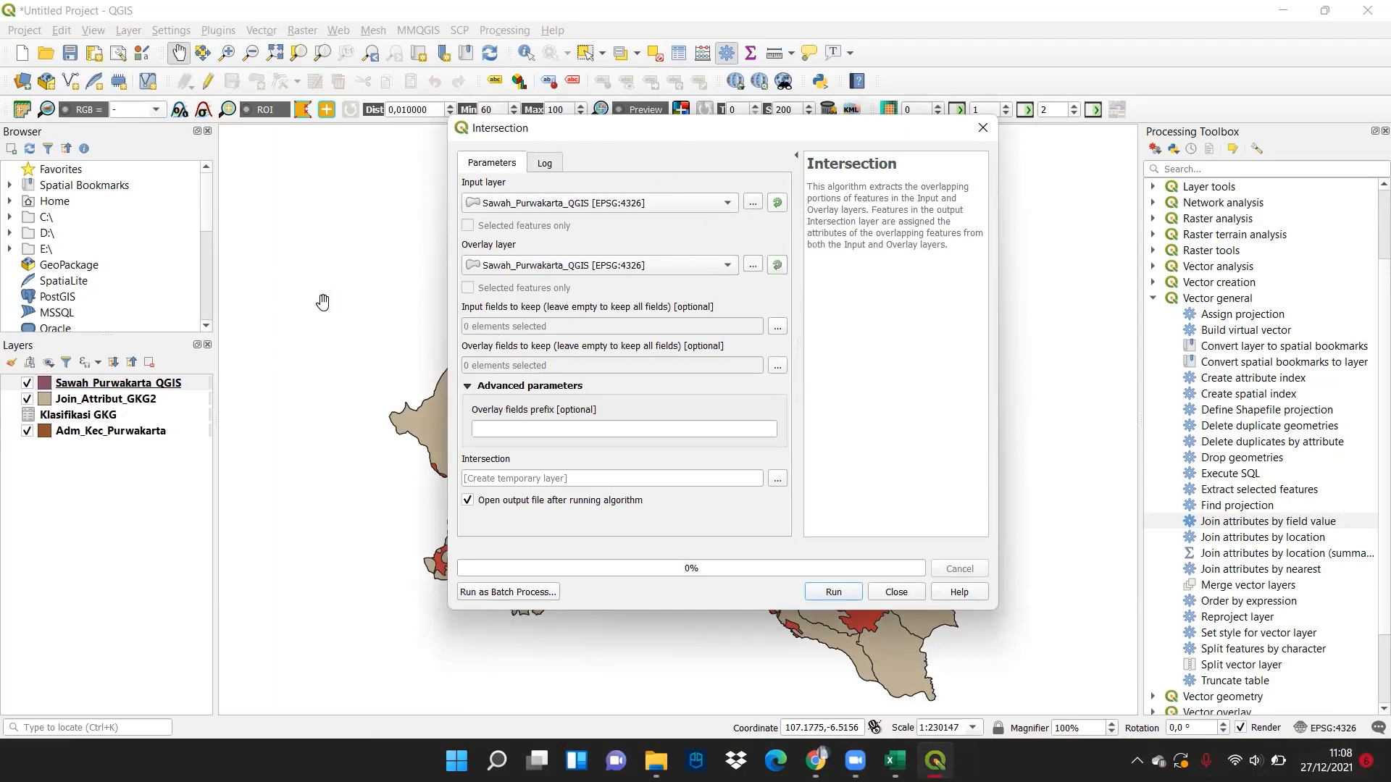
pyautogui.click(675, 268)
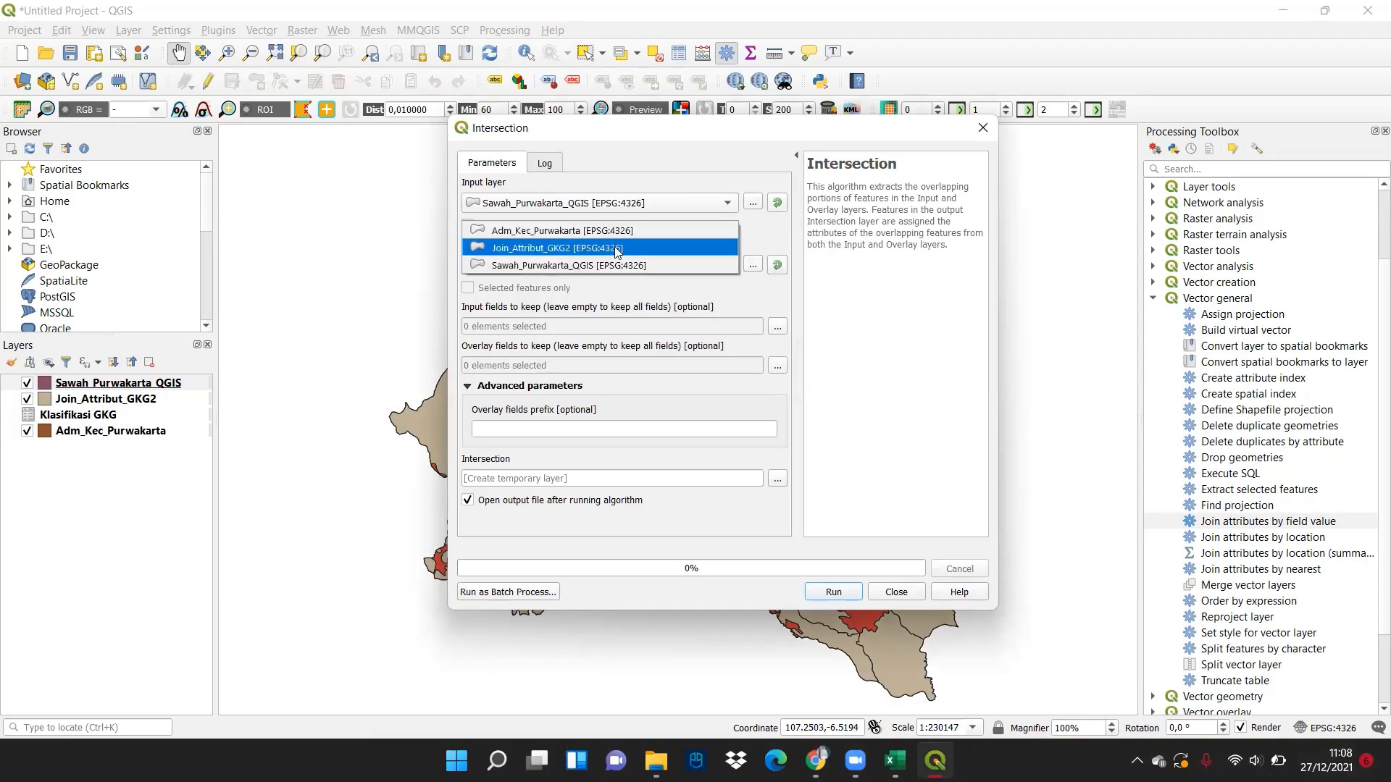
pyautogui.click(505, 249)
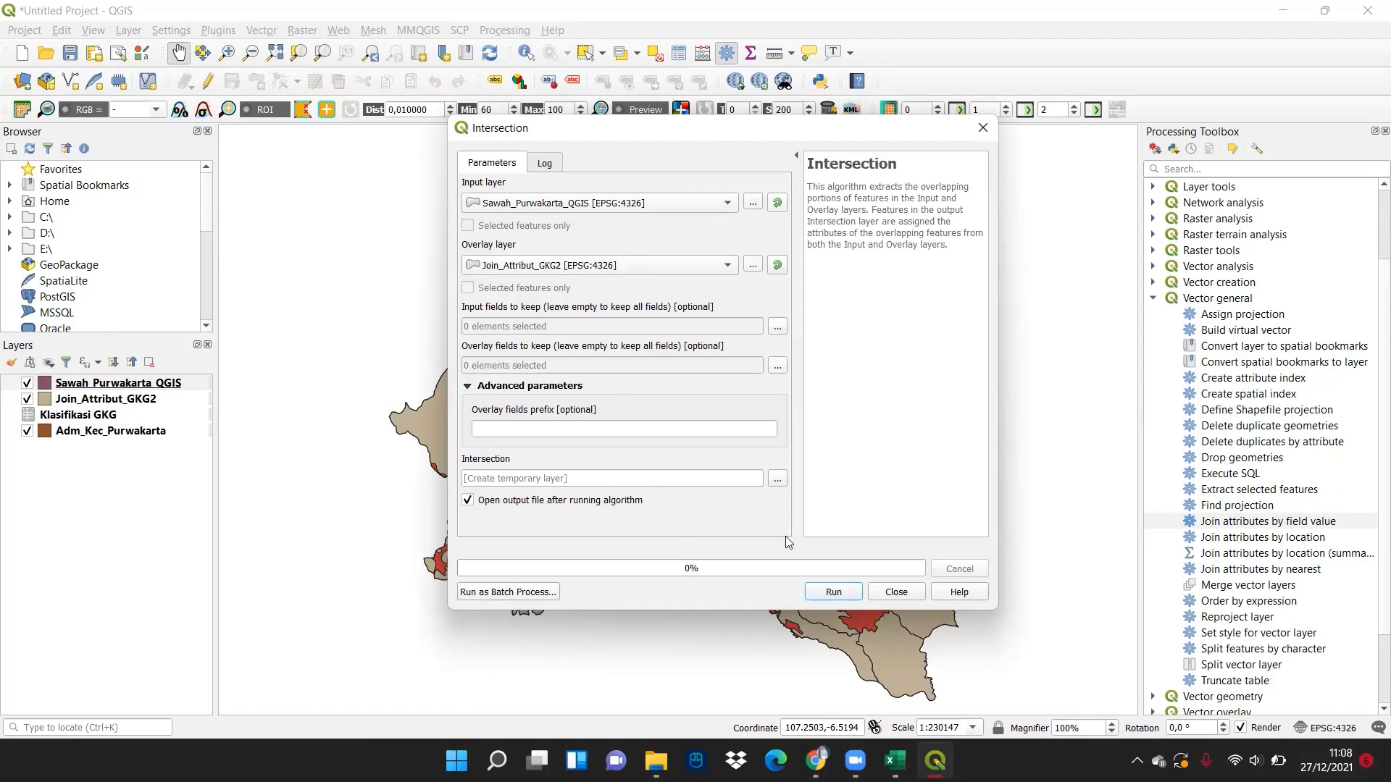
# Step: Set the intersection's output file to Intersect_Sawah_GKG.shp in the Hasil folder, then run it and close the dialog
pyautogui.click(778, 479)
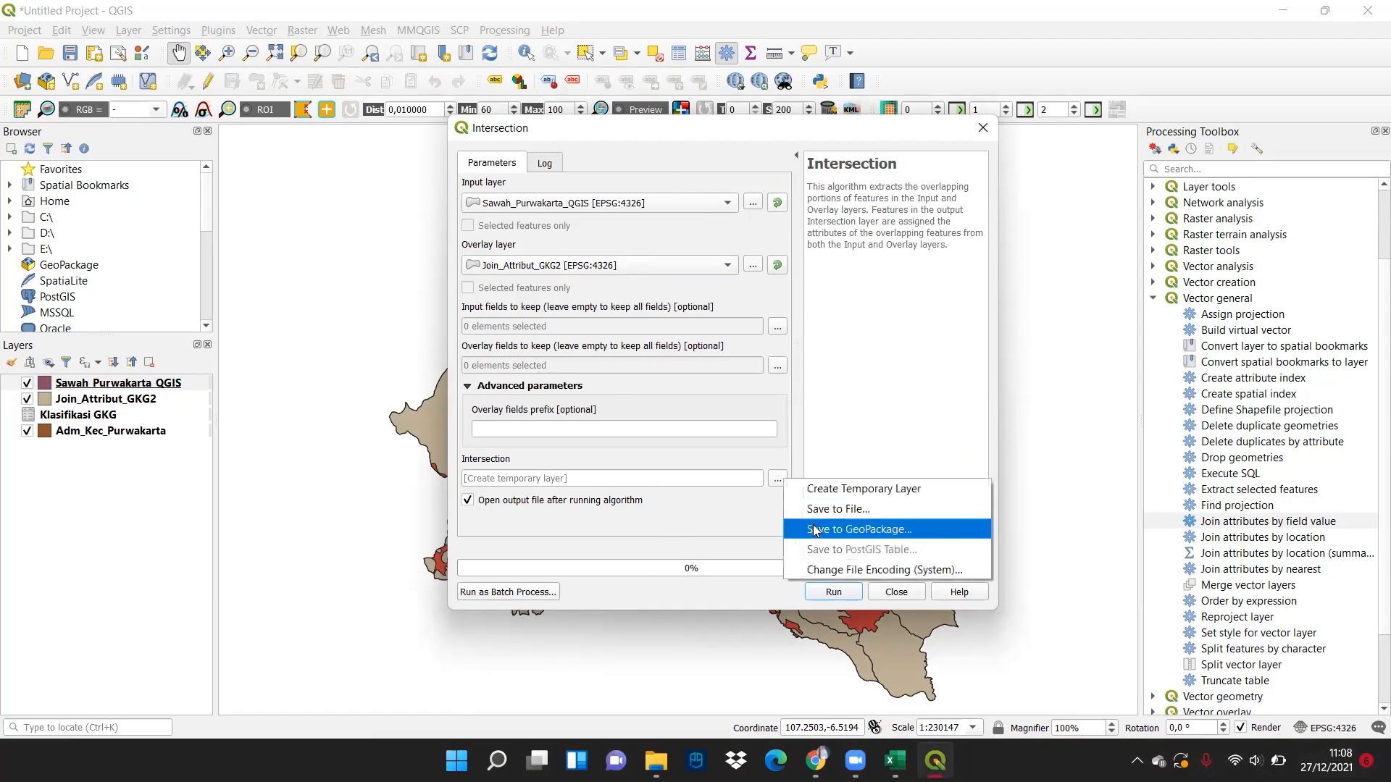
pyautogui.click(805, 508)
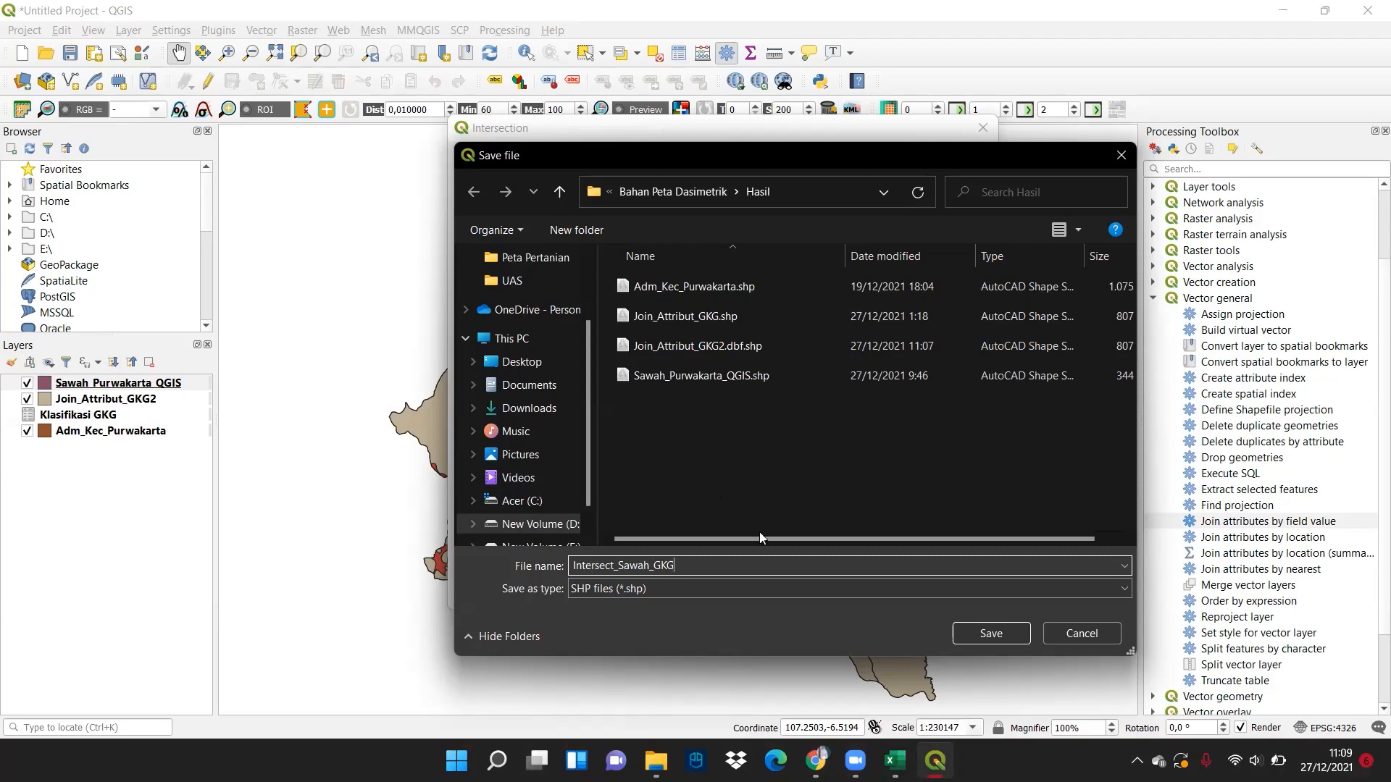
pyautogui.click(988, 632)
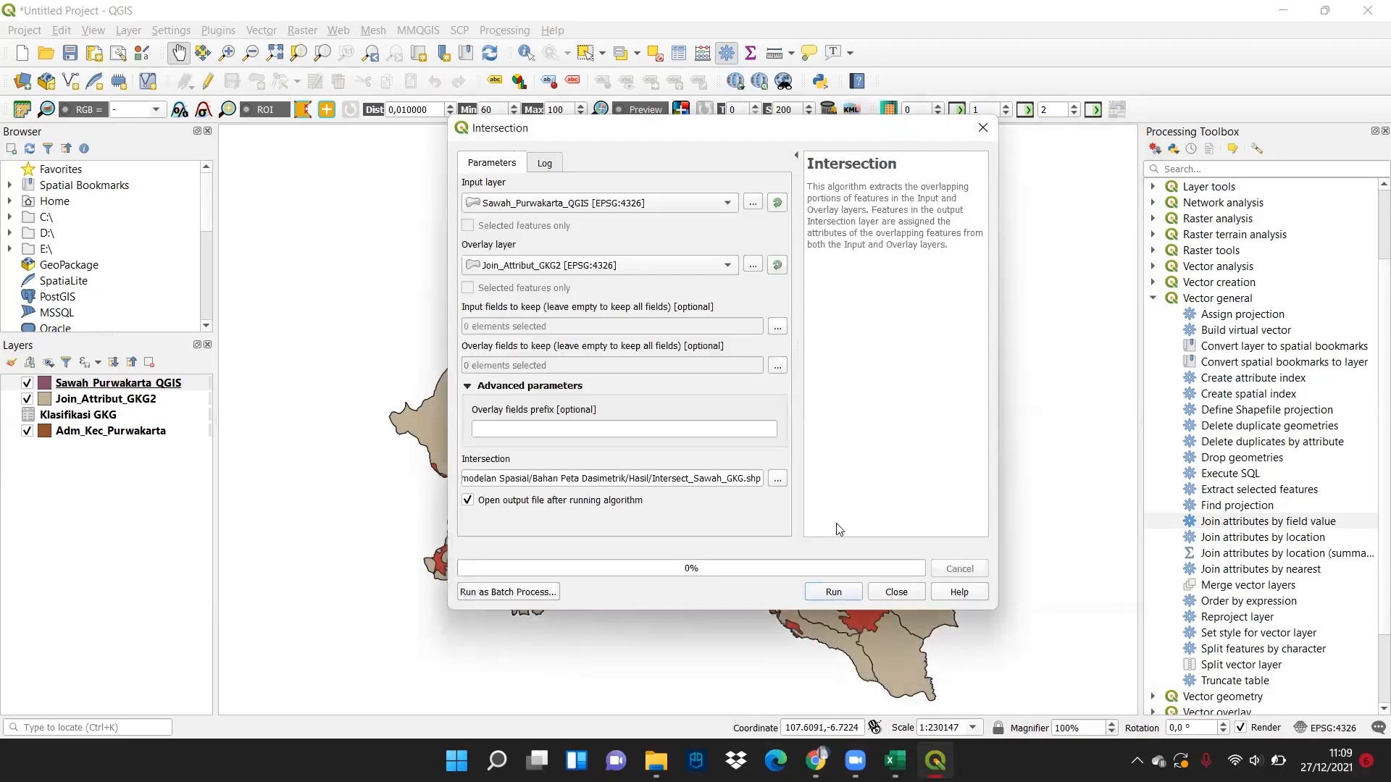
pyautogui.click(846, 592)
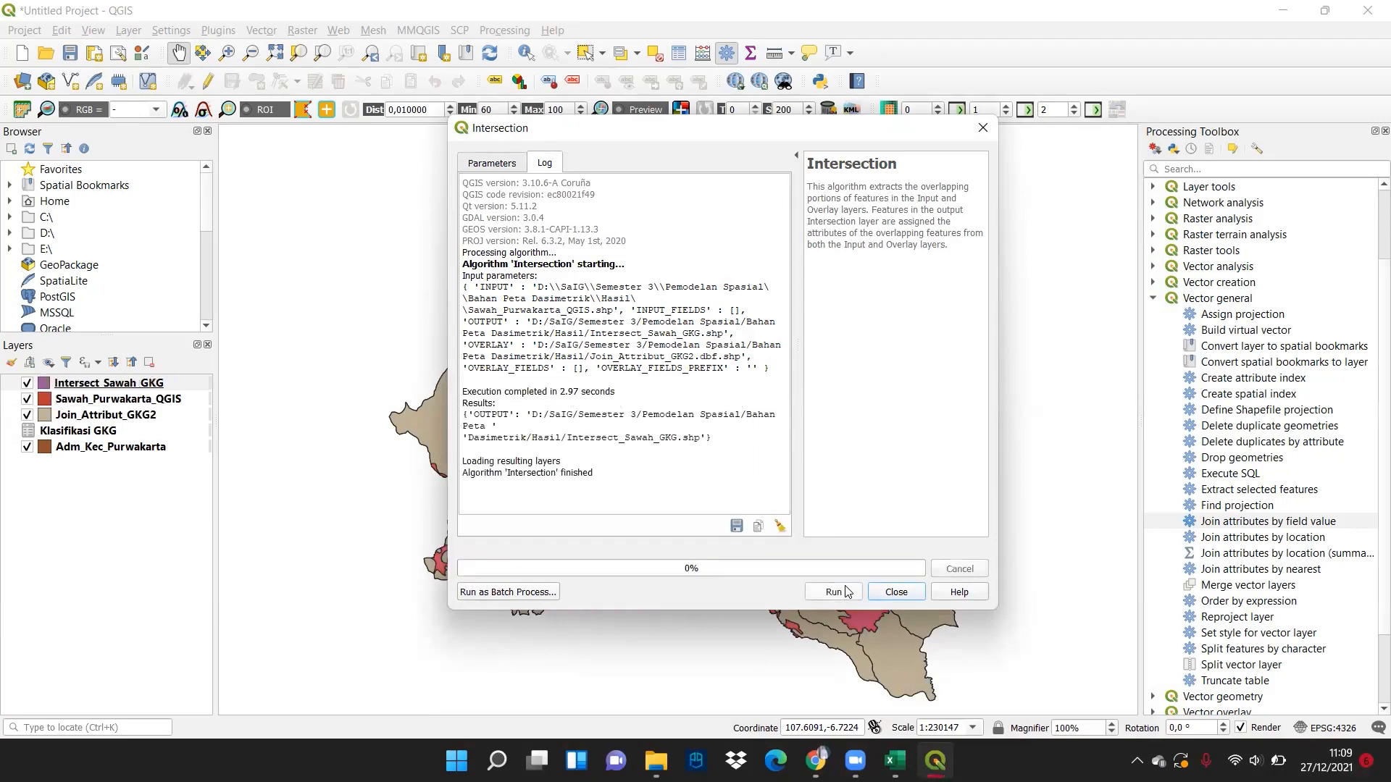
pyautogui.click(976, 138)
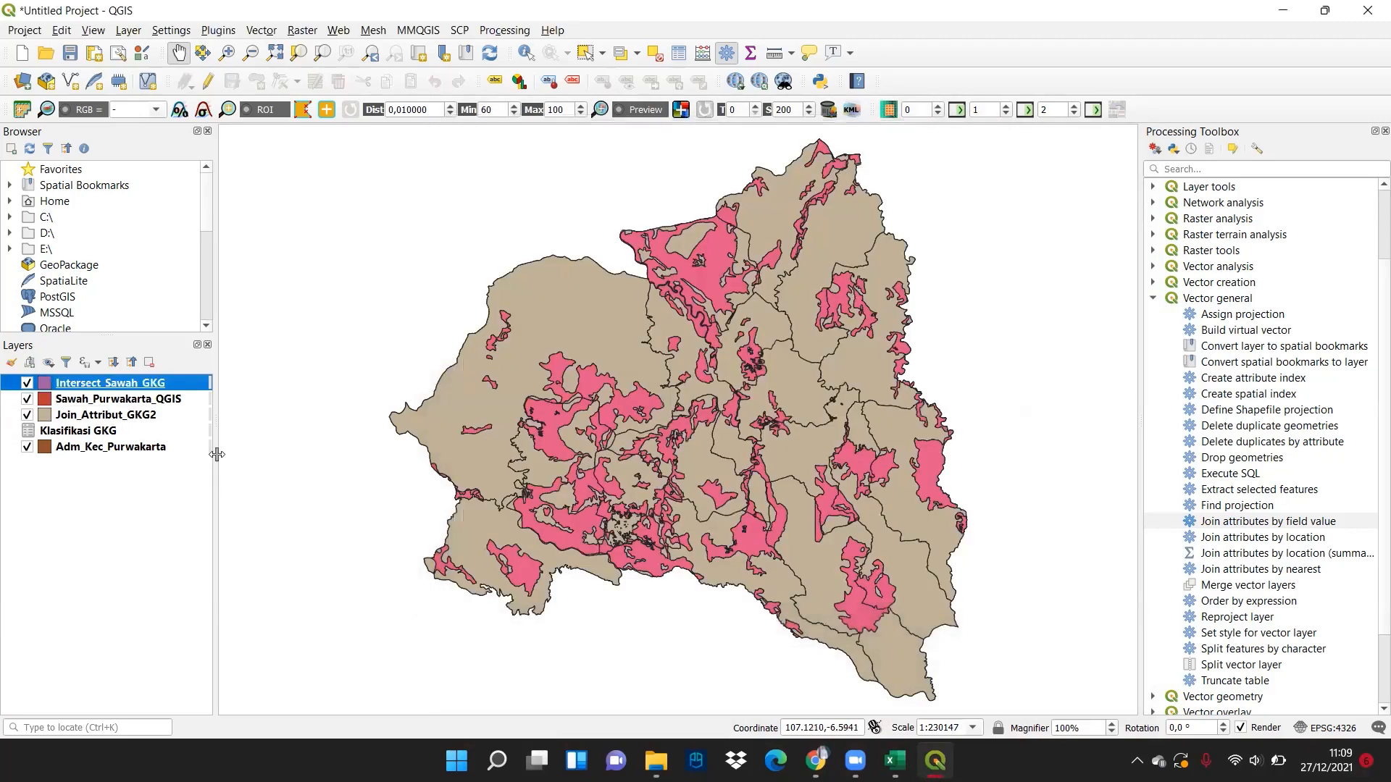
# Step: Hide the Sawah_Purwakarta_QGIS, Join_Attribut_GKG2 and Adm_Kec_Purwakarta layers so only the intersected layer is displayed
pyautogui.click(27, 400)
pyautogui.click(27, 415)
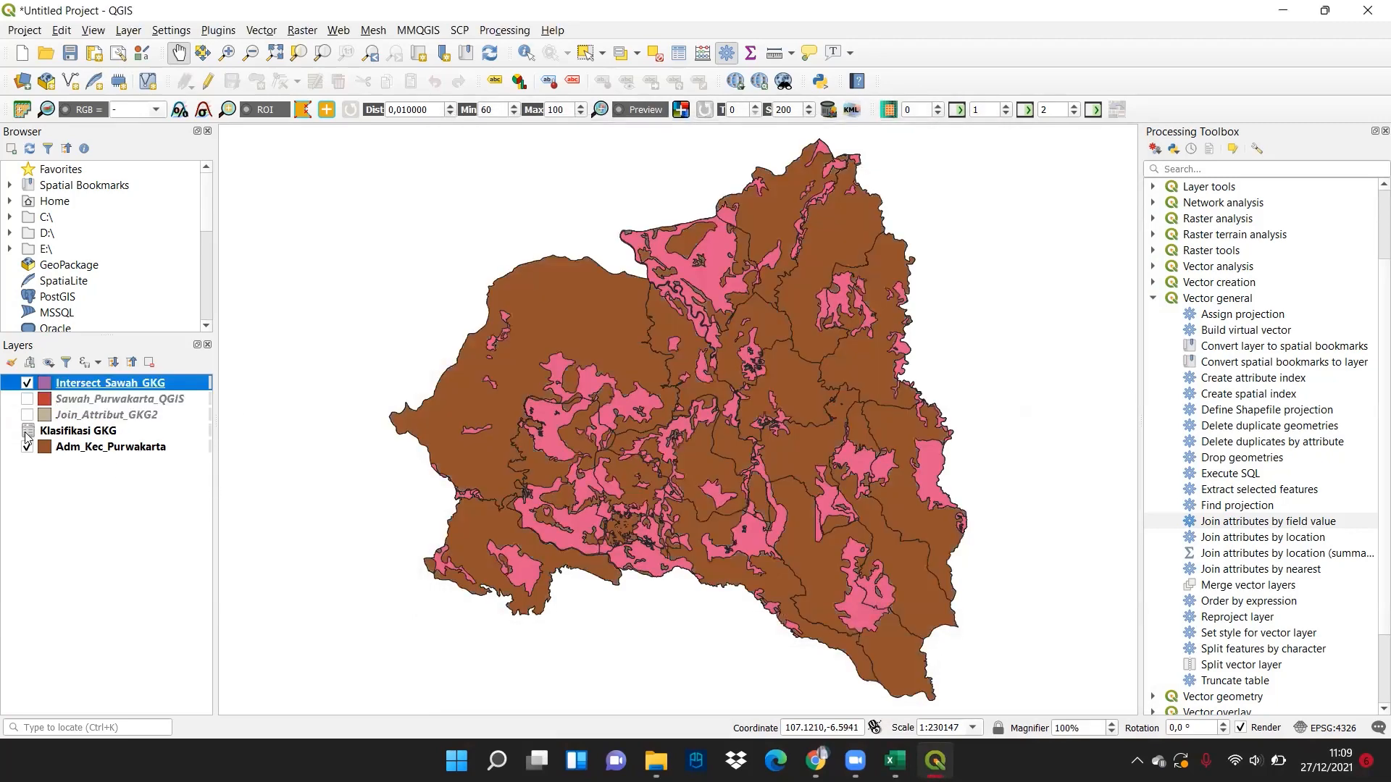
pyautogui.click(27, 447)
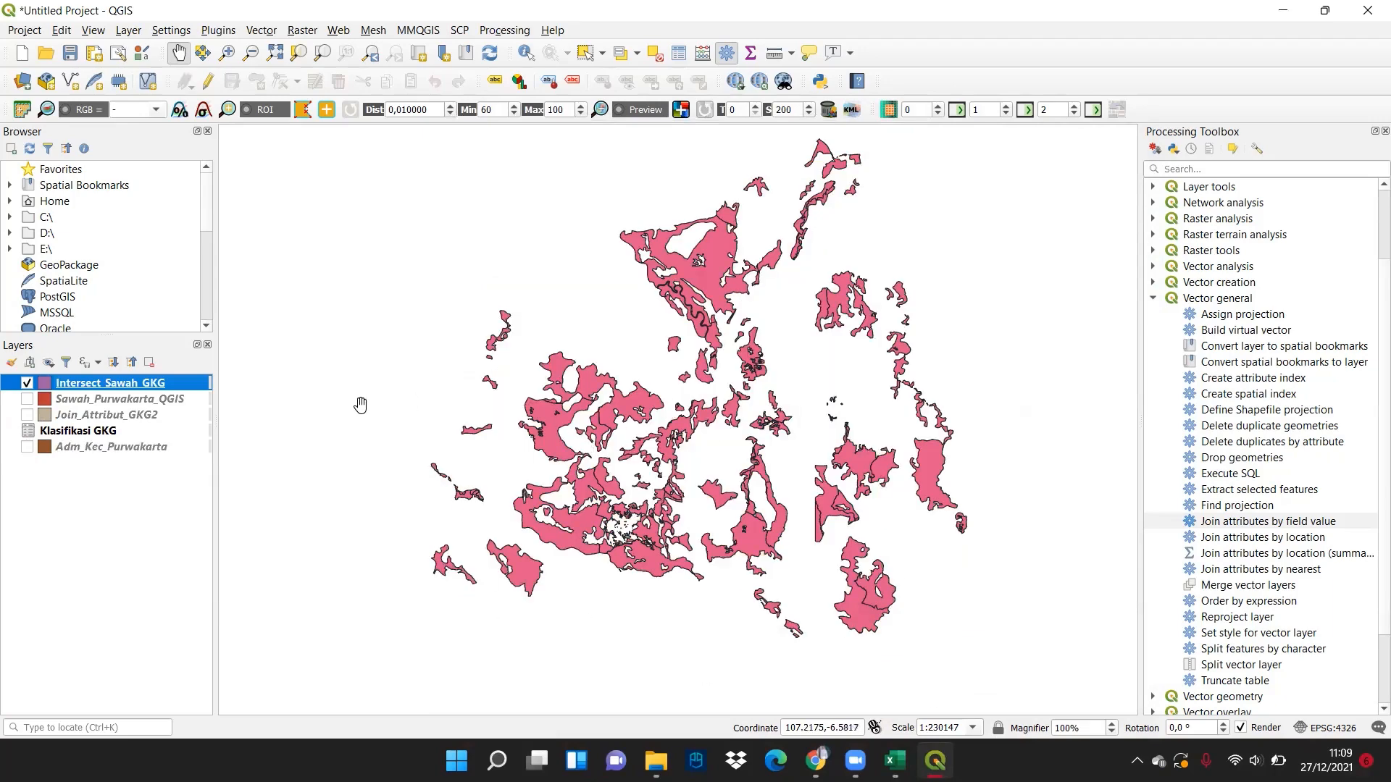
# Step: Review the land cover, WADMKC, Jumlah and Klasifikas fields in the Intersect_Sawah_GKG attribute table, then close it
pyautogui.rightClick(149, 390)
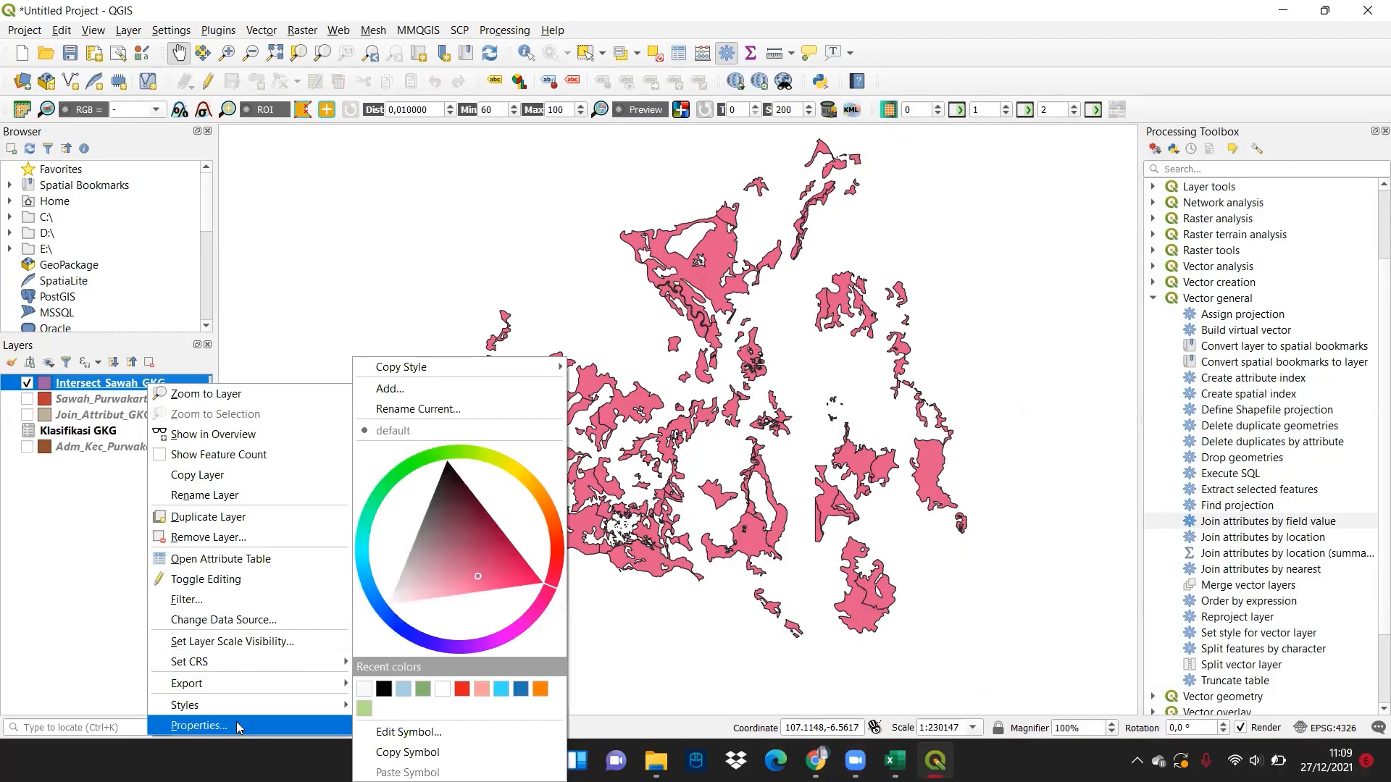
pyautogui.click(221, 558)
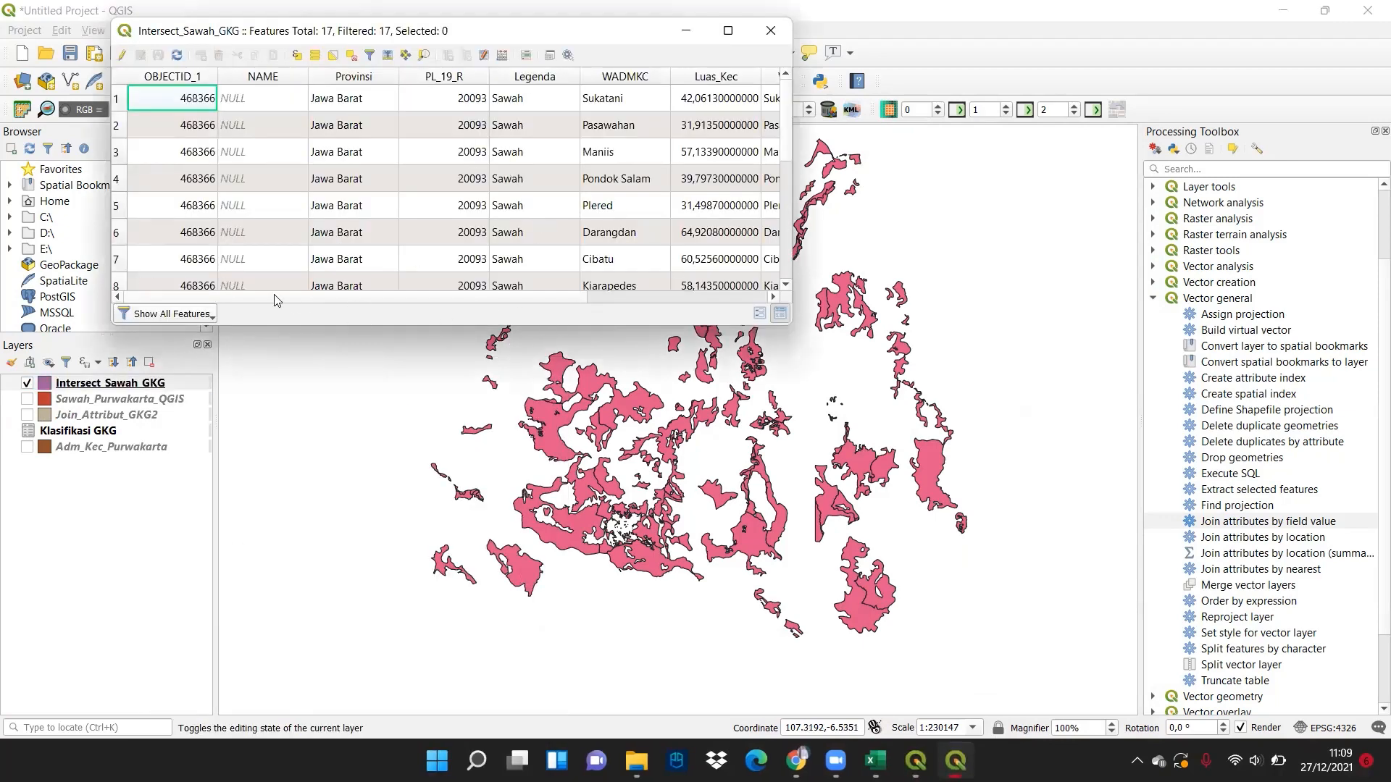
pyautogui.moveTo(299, 298); pyautogui.dragTo(518, 303)
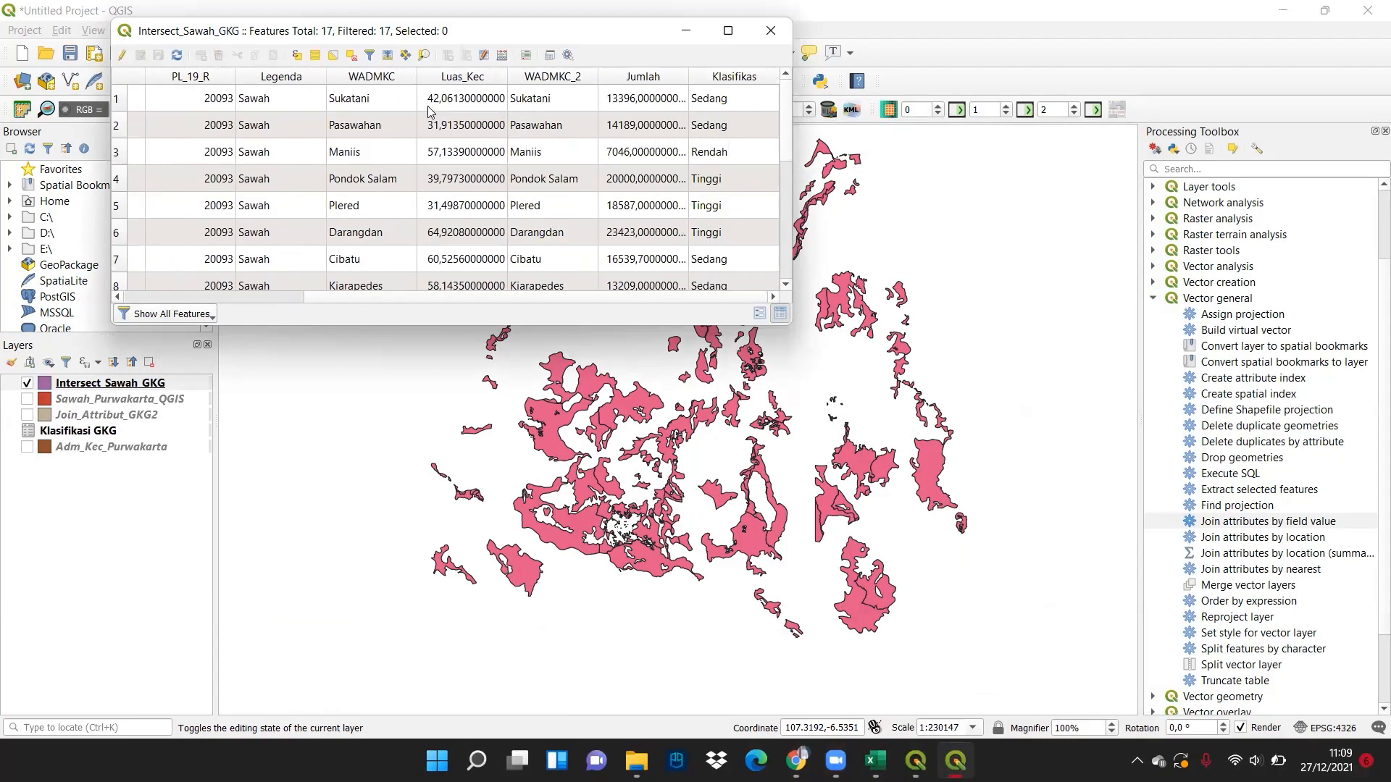
pyautogui.hscroll(-5, 424, 300)
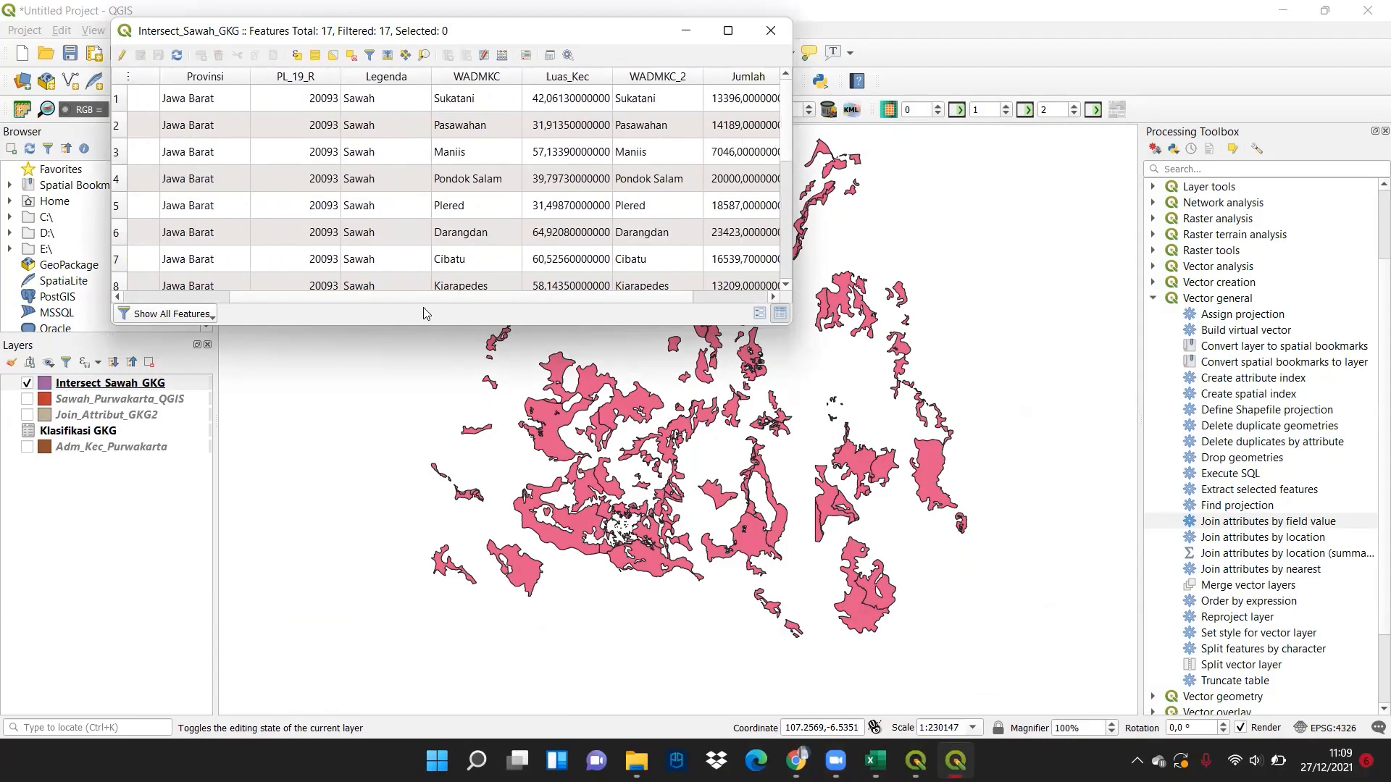
pyautogui.scroll(-3, 410, 274)
pyautogui.scroll(3, 410, 275)
pyautogui.scroll(-3, 504, 130)
pyautogui.scroll(1, 500, 224)
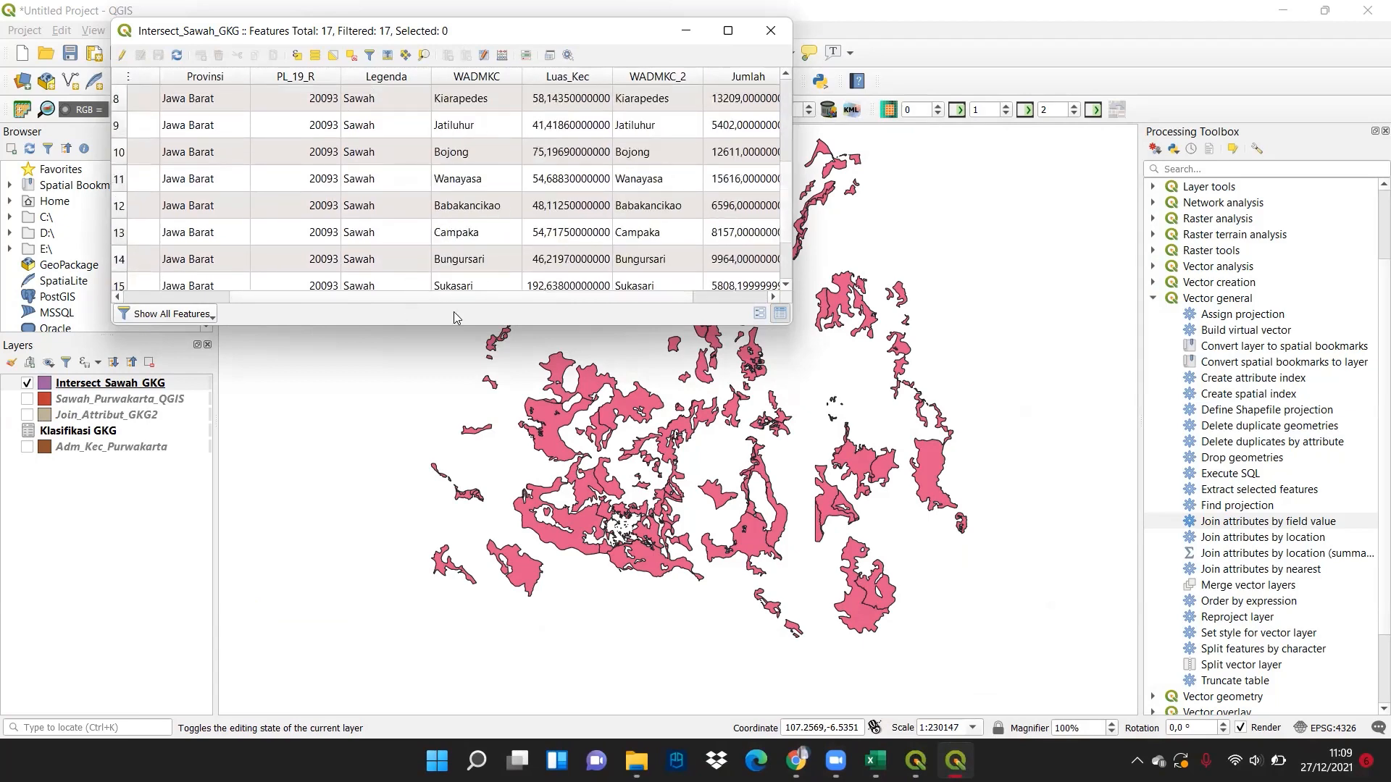
pyautogui.hscroll(2, 449, 297)
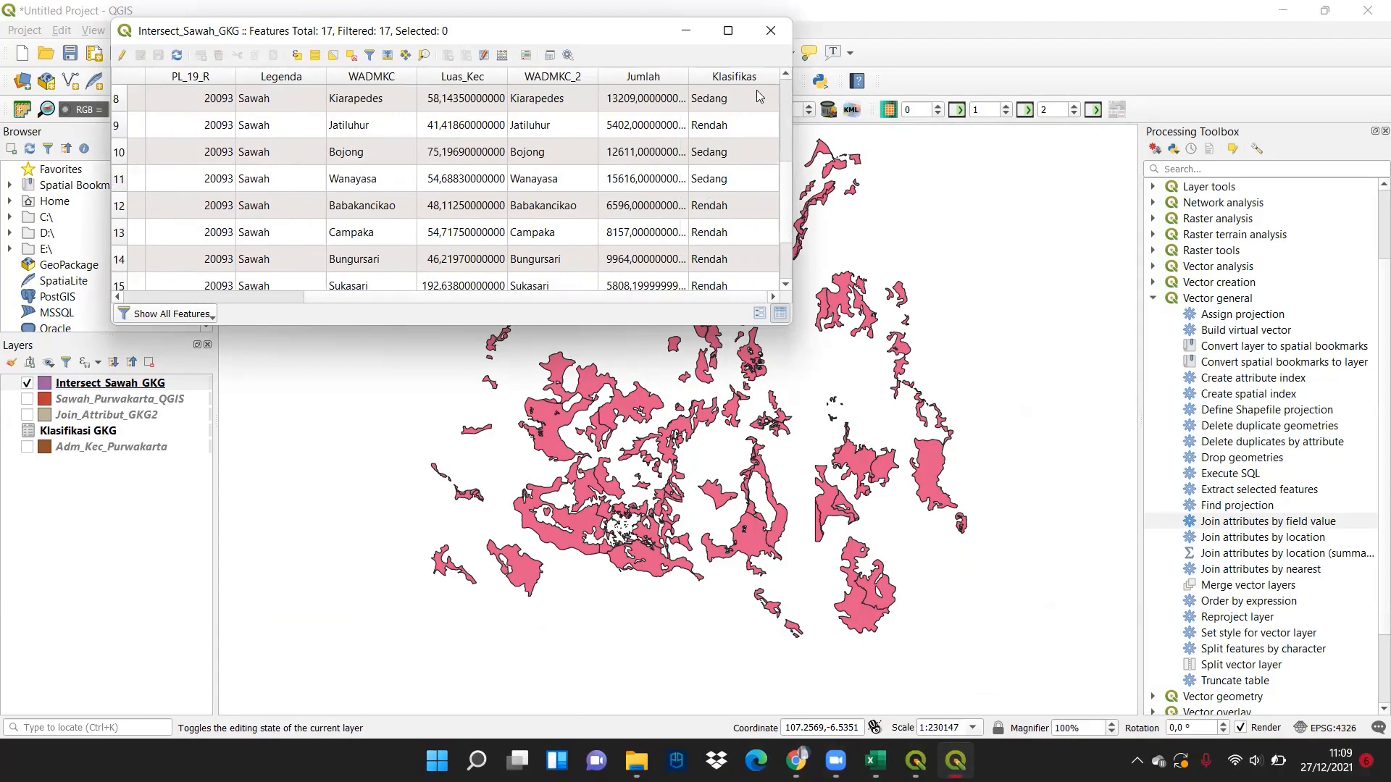
pyautogui.click(769, 31)
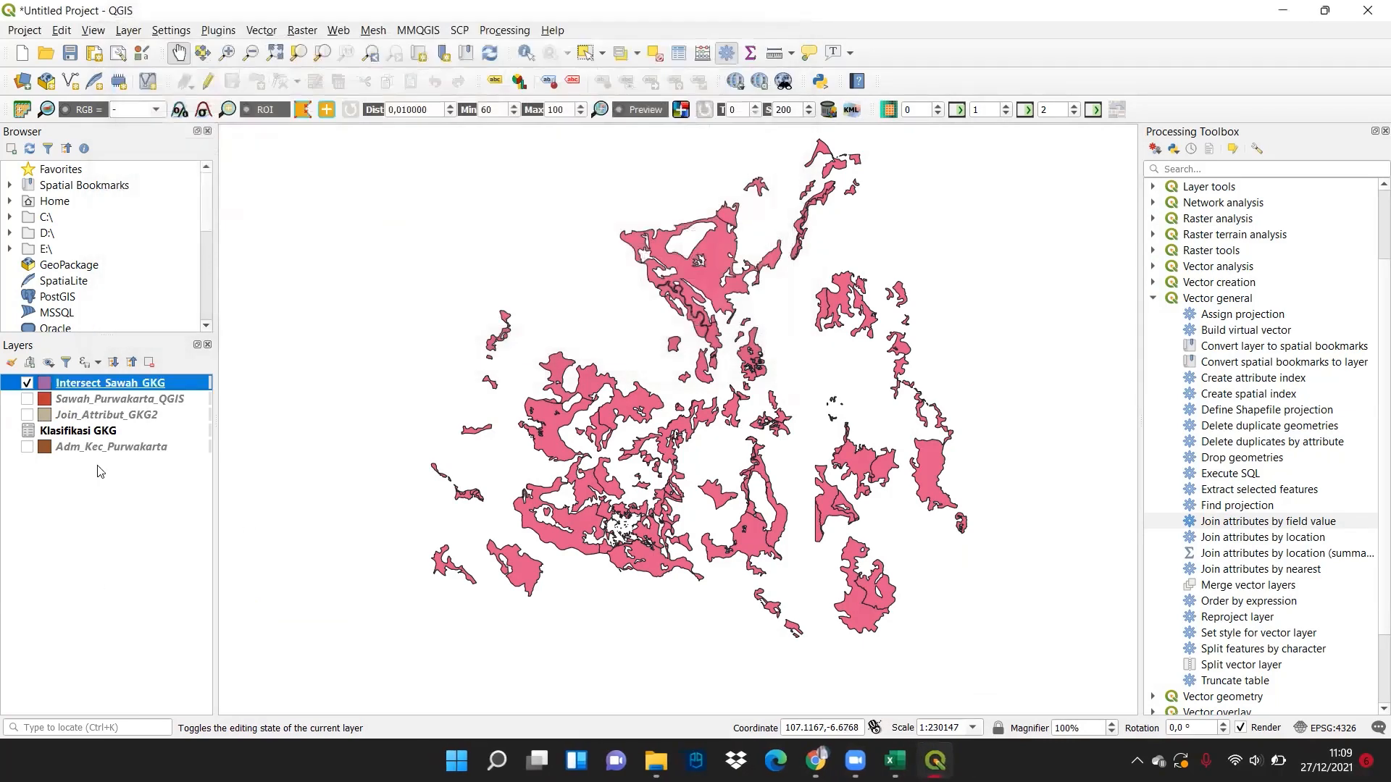
# Step: Switch the symbology of the Intersect_Sawah_GKG layer to Categorized in its layer properties
pyautogui.rightClick(96, 384)
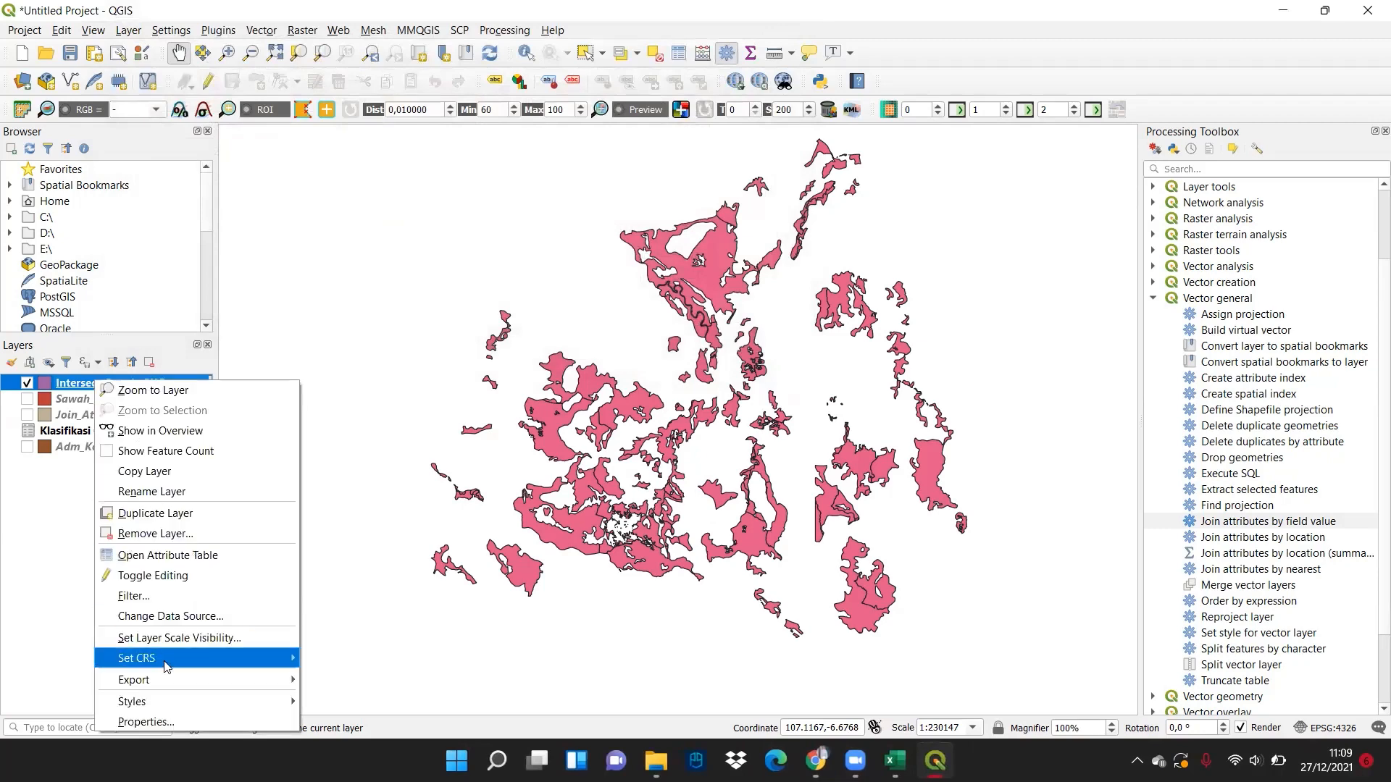
pyautogui.click(162, 723)
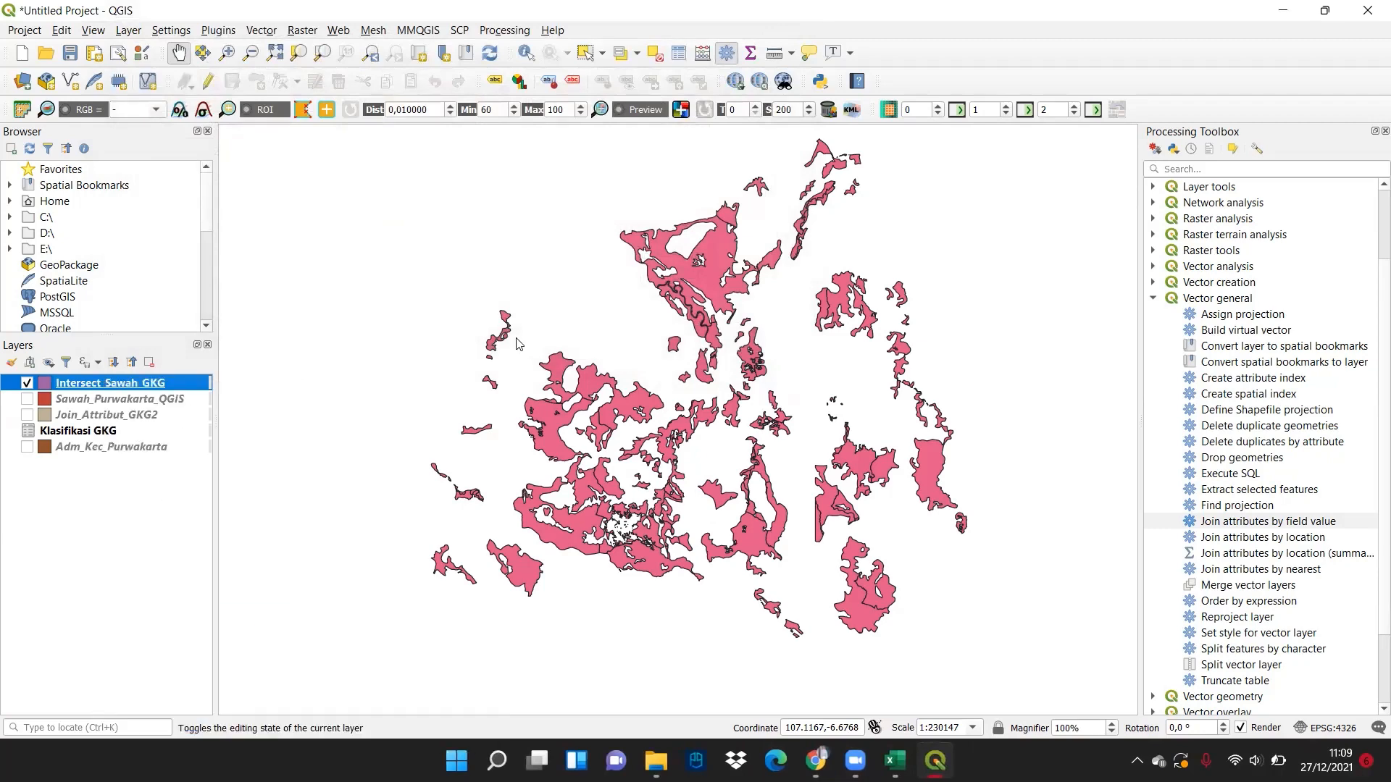
pyautogui.moveTo(751, 268); pyautogui.dragTo(681, 130)
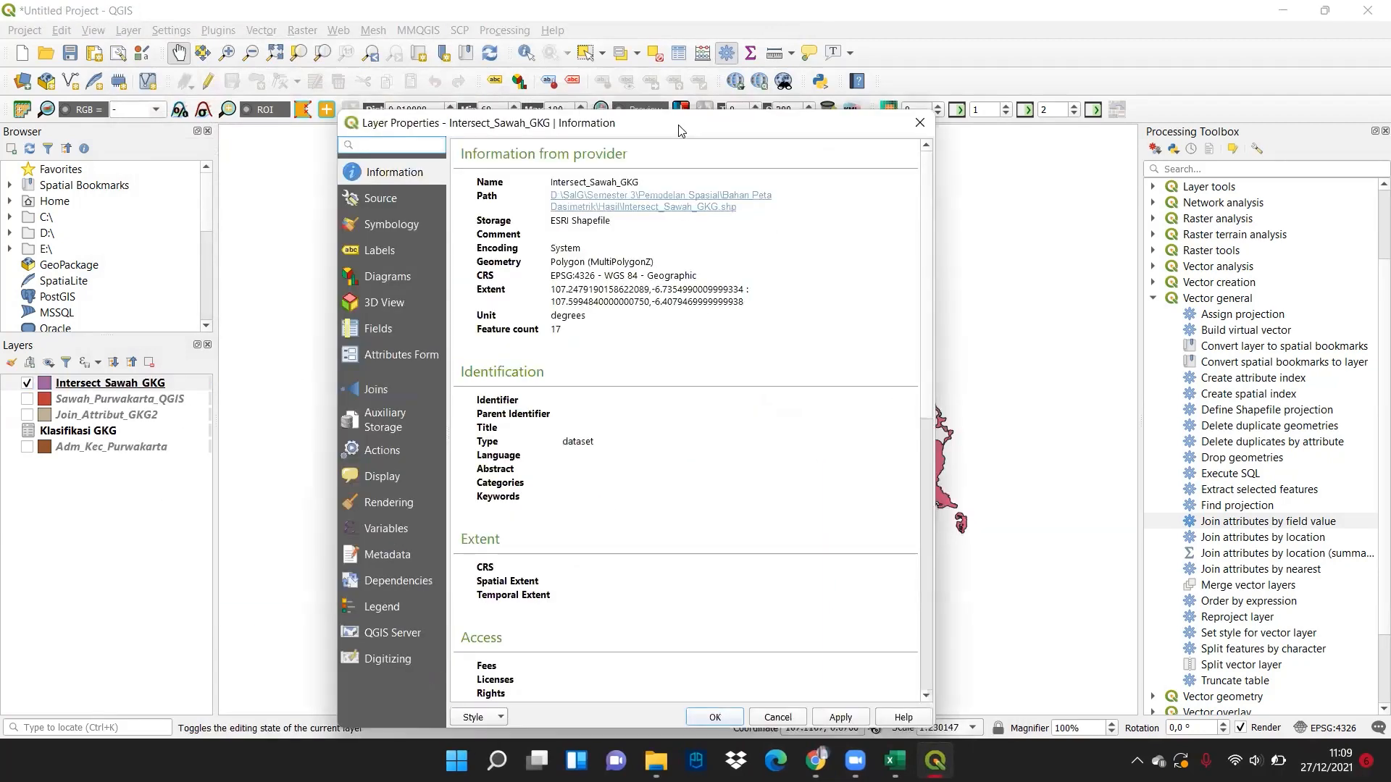
pyautogui.click(373, 226)
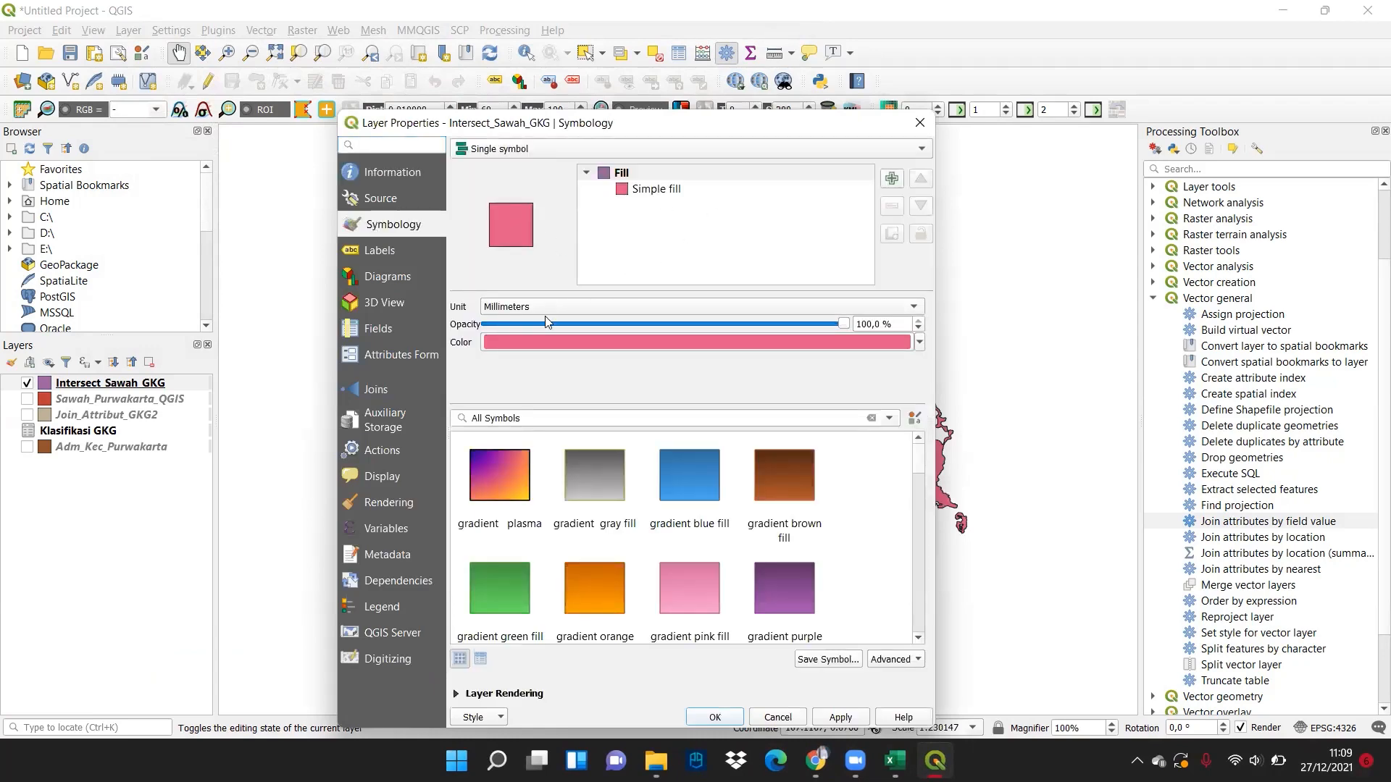
pyautogui.click(738, 159)
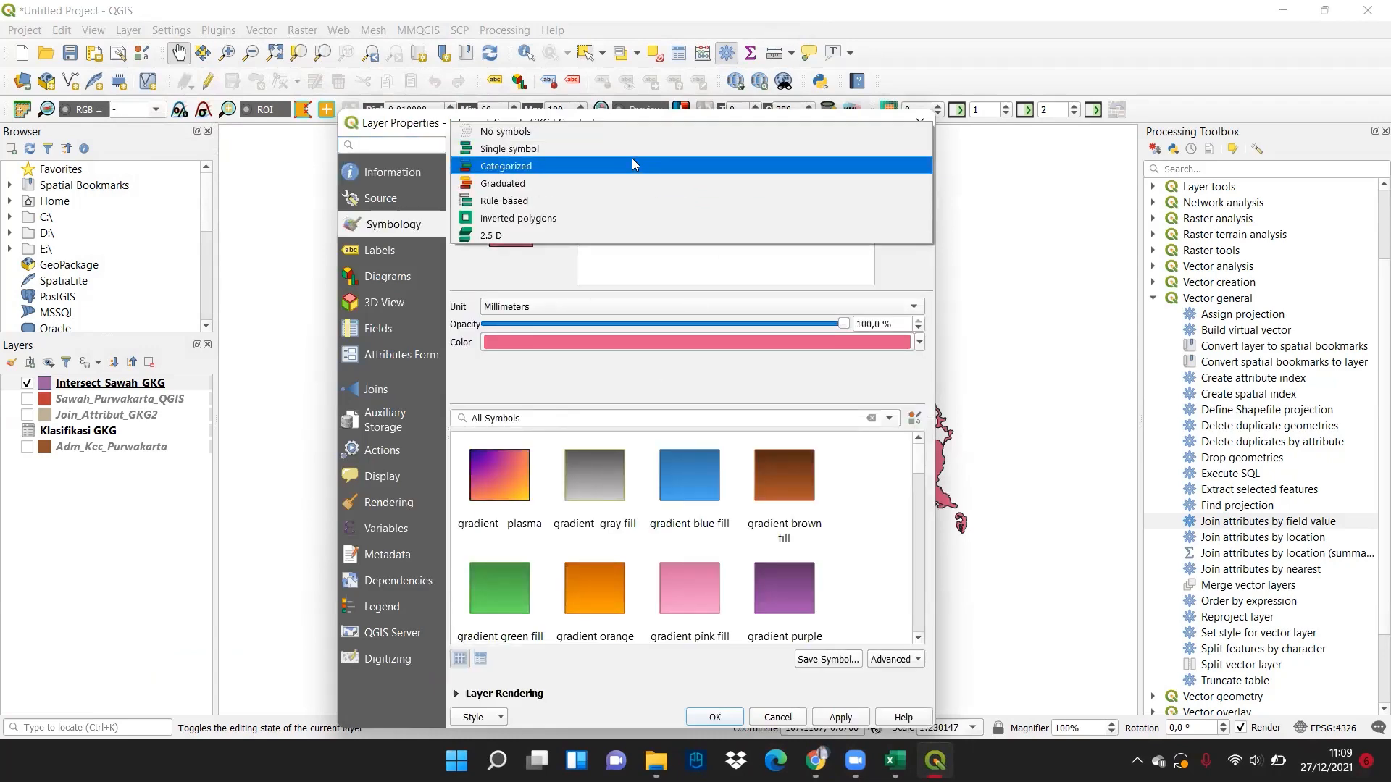
pyautogui.click(612, 167)
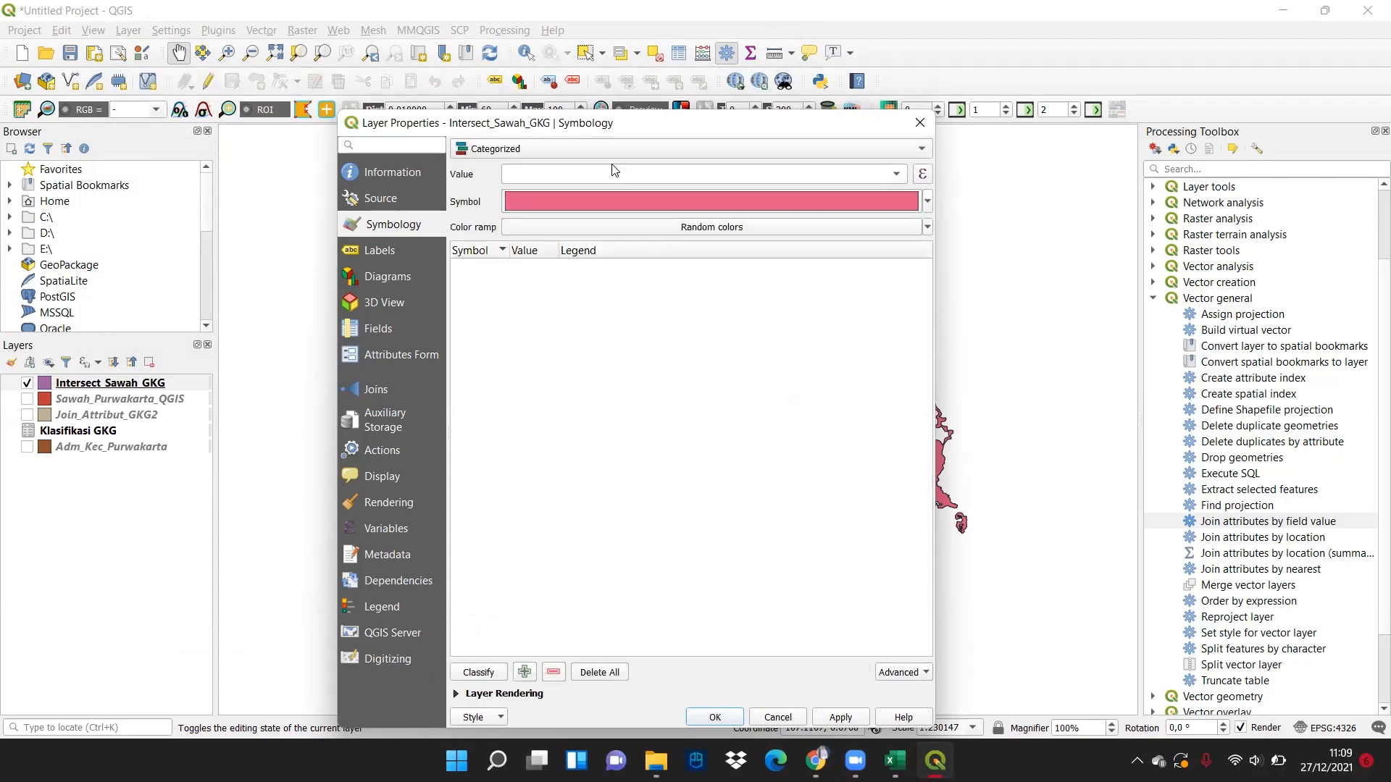
# Step: Classify the layer by the Klasifikas field and remove the category for all other values
pyautogui.click(894, 174)
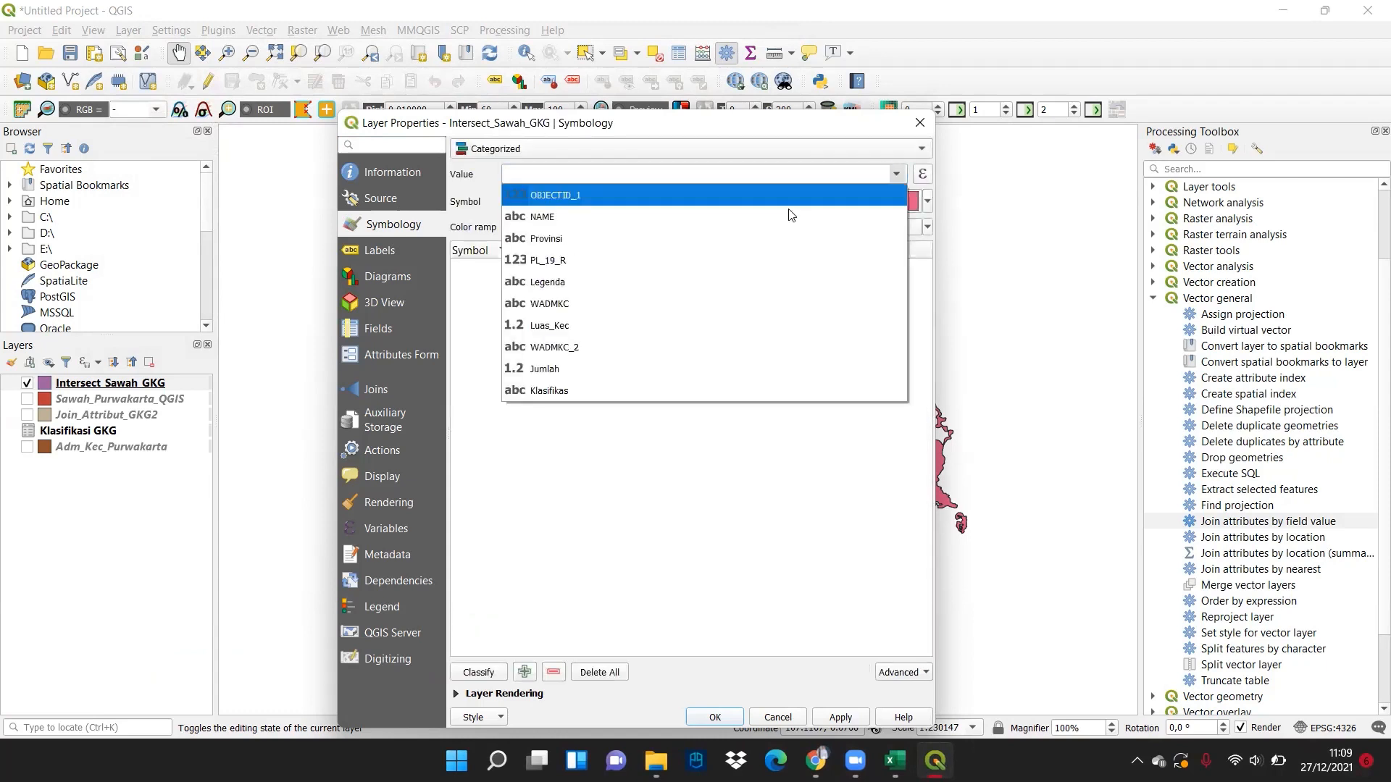
pyautogui.click(607, 389)
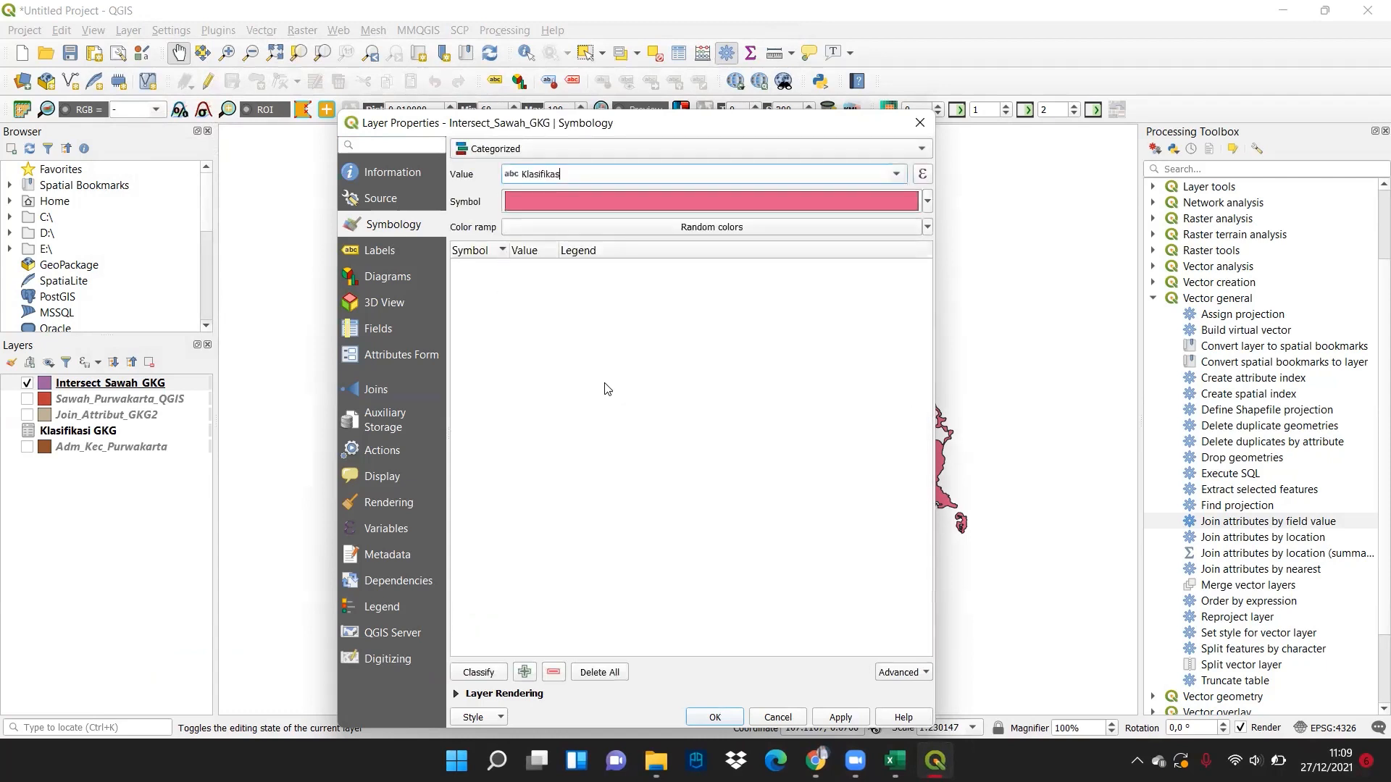
pyautogui.click(466, 674)
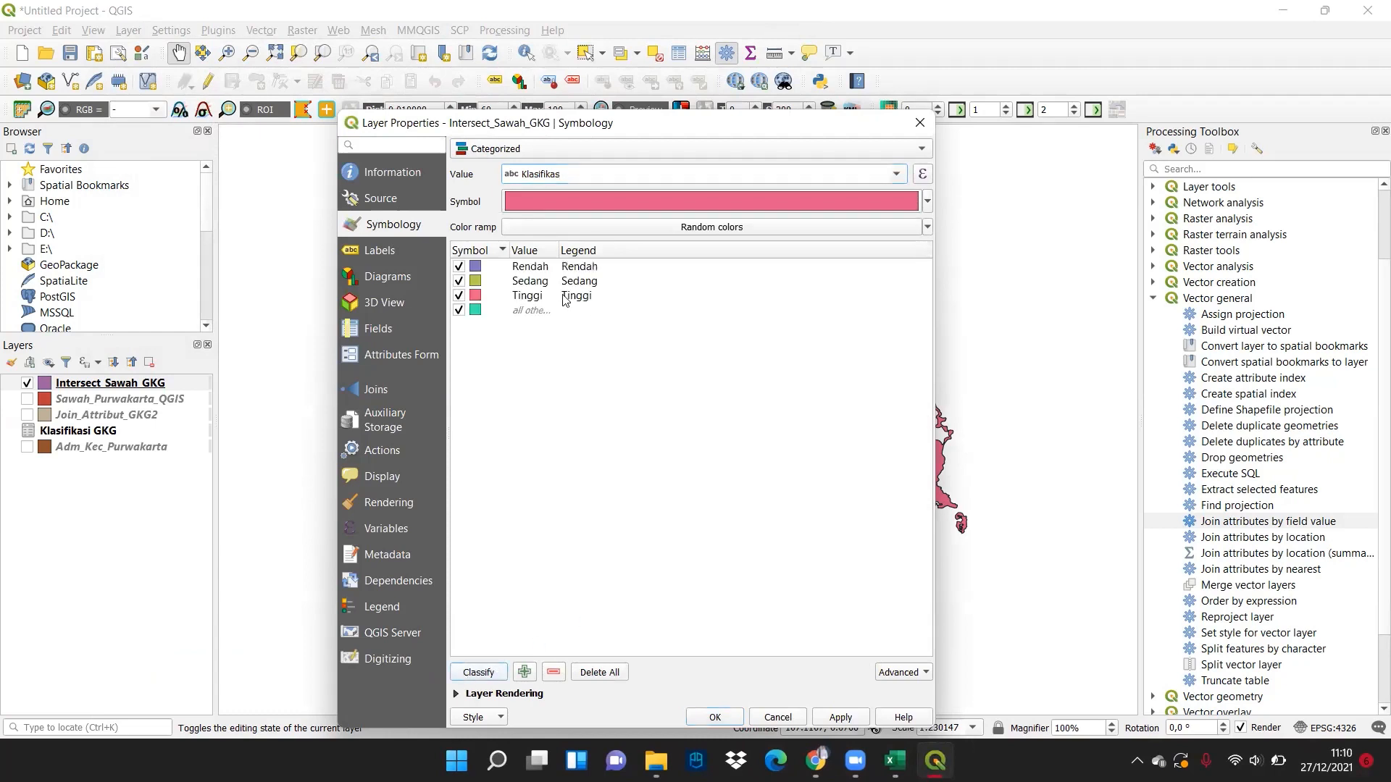
pyautogui.click(458, 310)
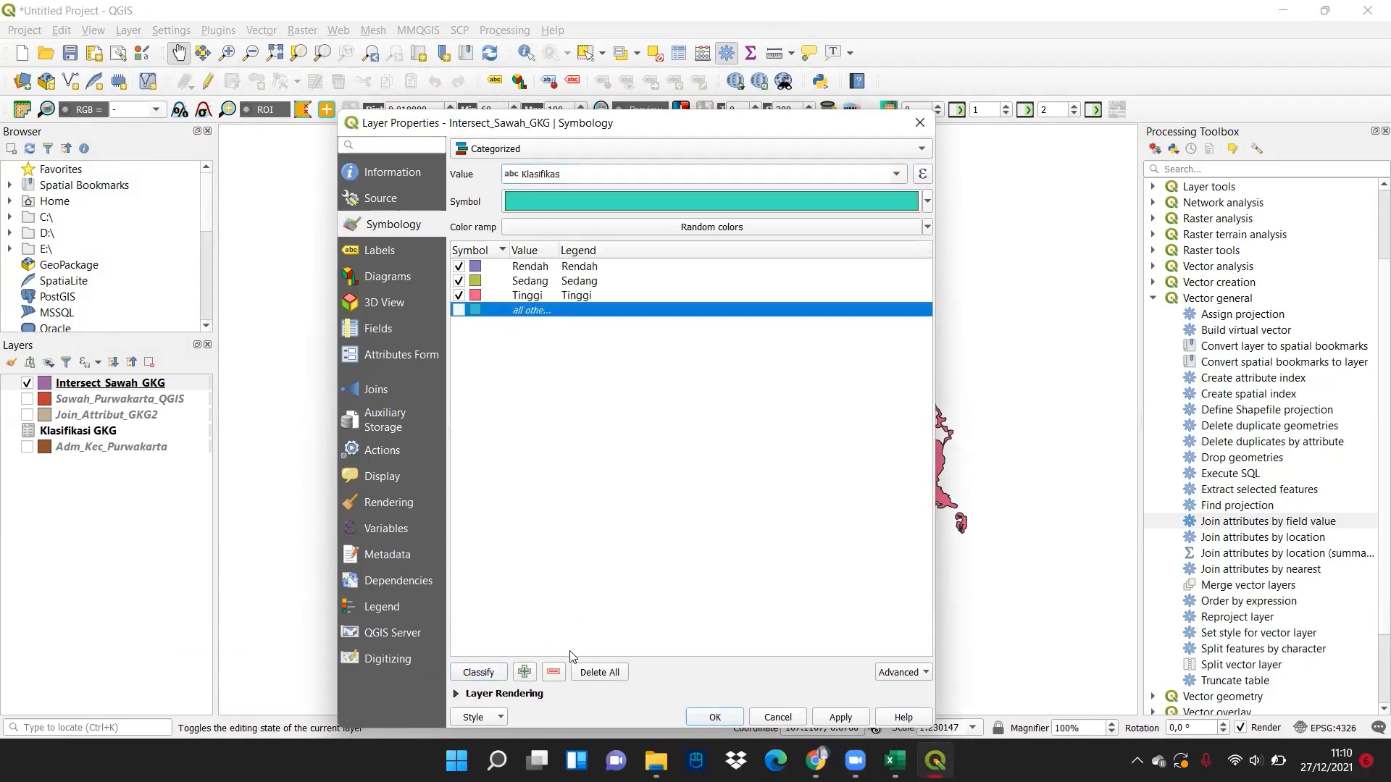
pyautogui.click(554, 673)
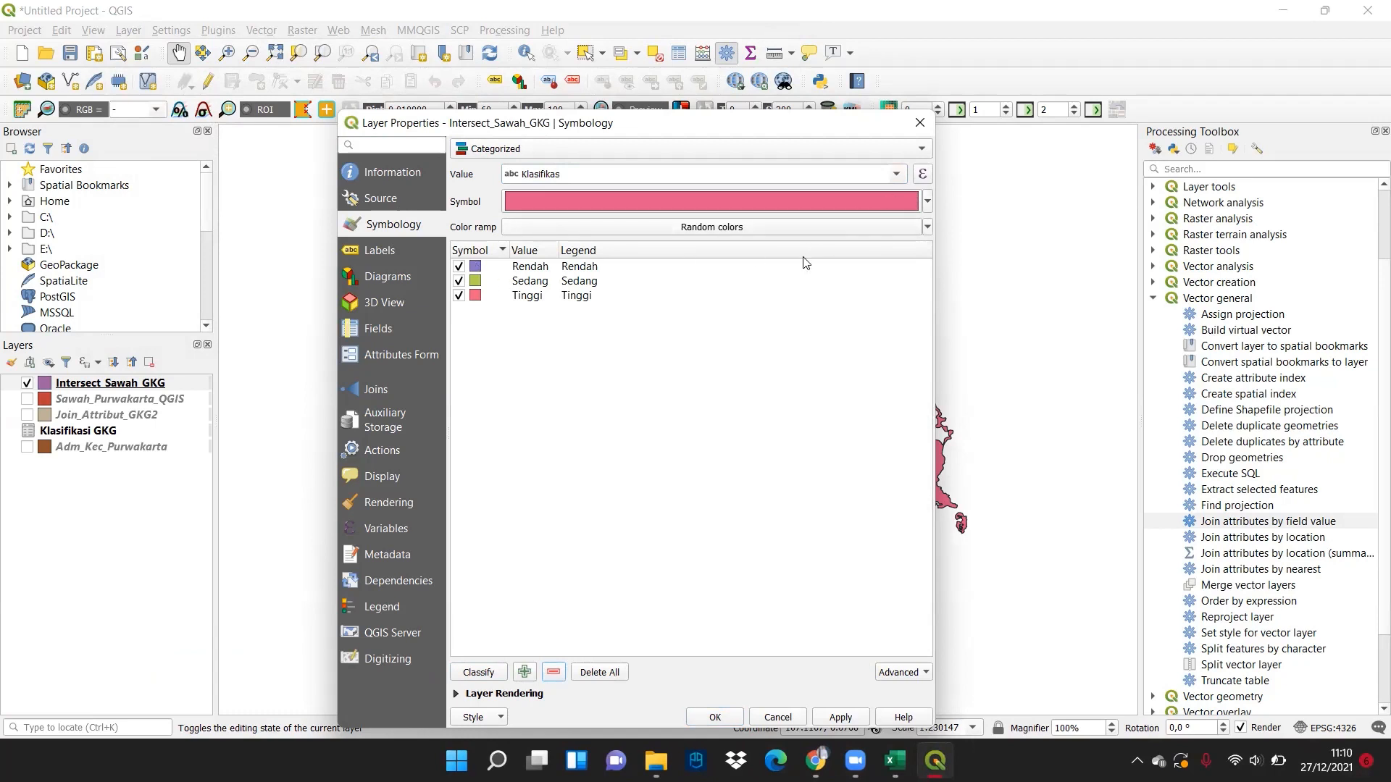
# Step: Change the fill color of the Rendah category to a strong red
pyautogui.click(928, 203)
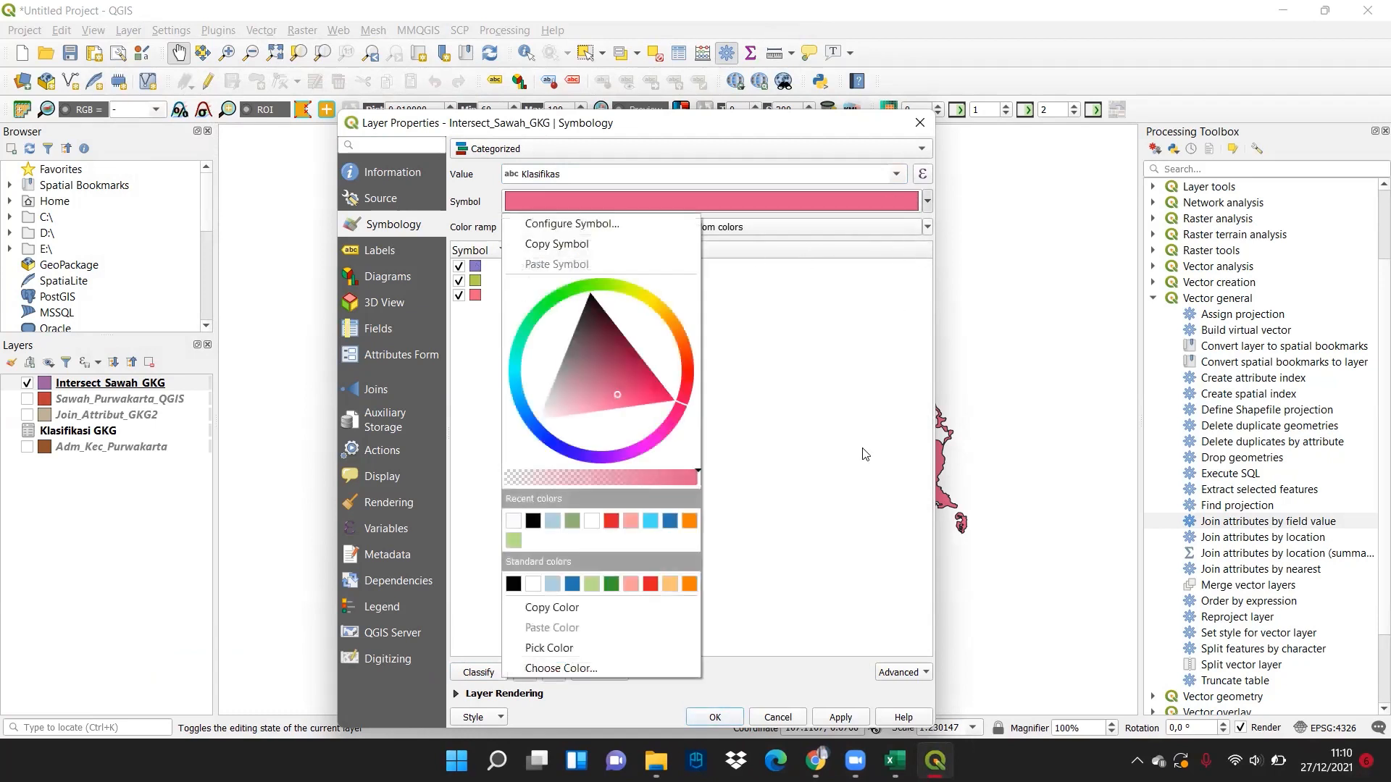
pyautogui.click(471, 292)
pyautogui.doubleClick(476, 265)
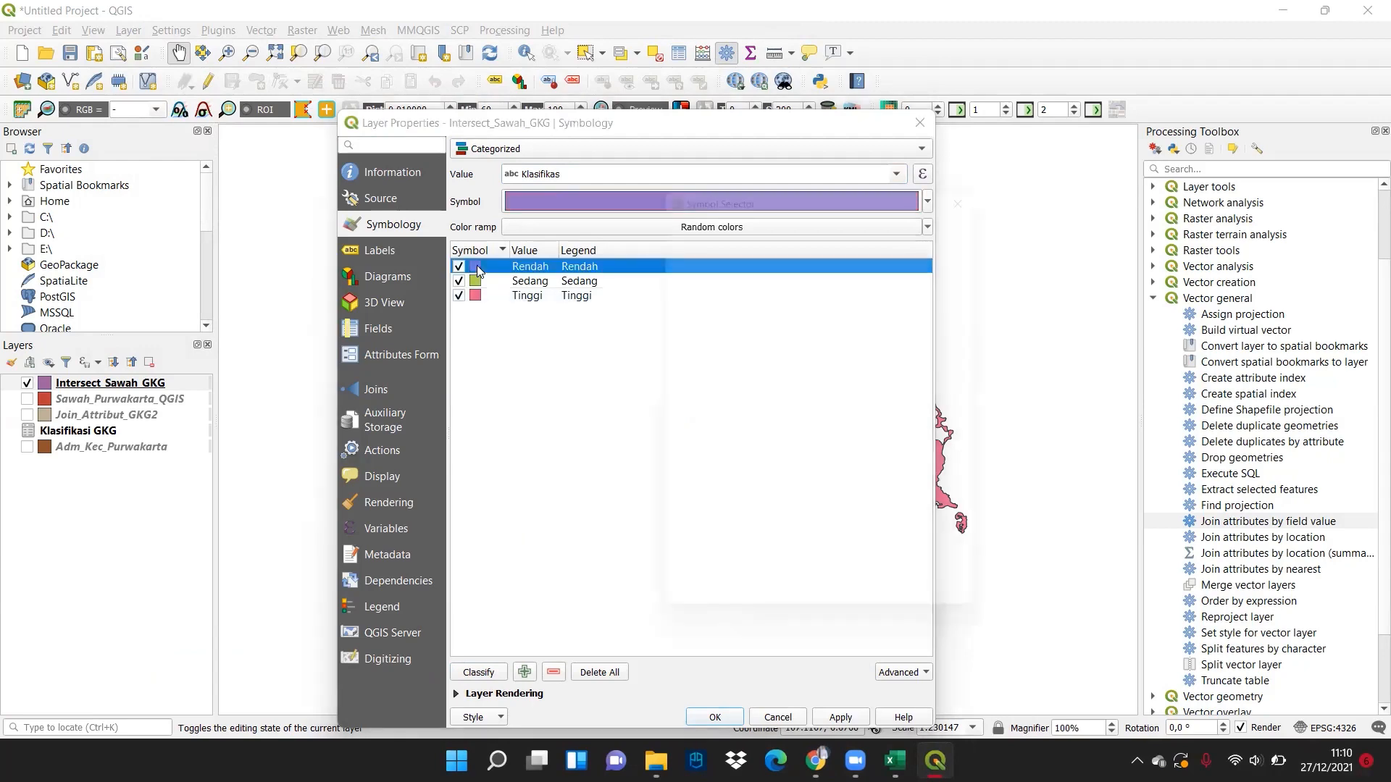
pyautogui.click(979, 379)
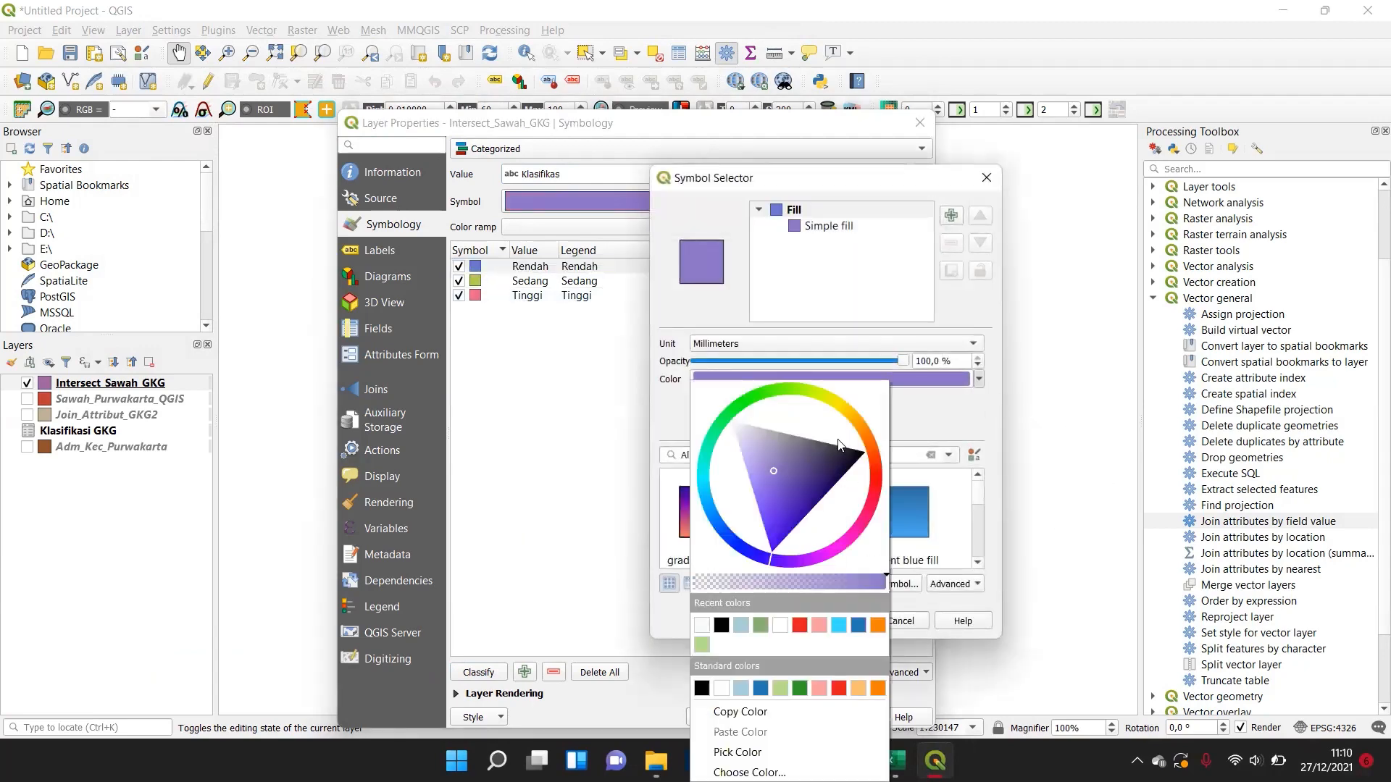
pyautogui.click(876, 452)
pyautogui.click(883, 479)
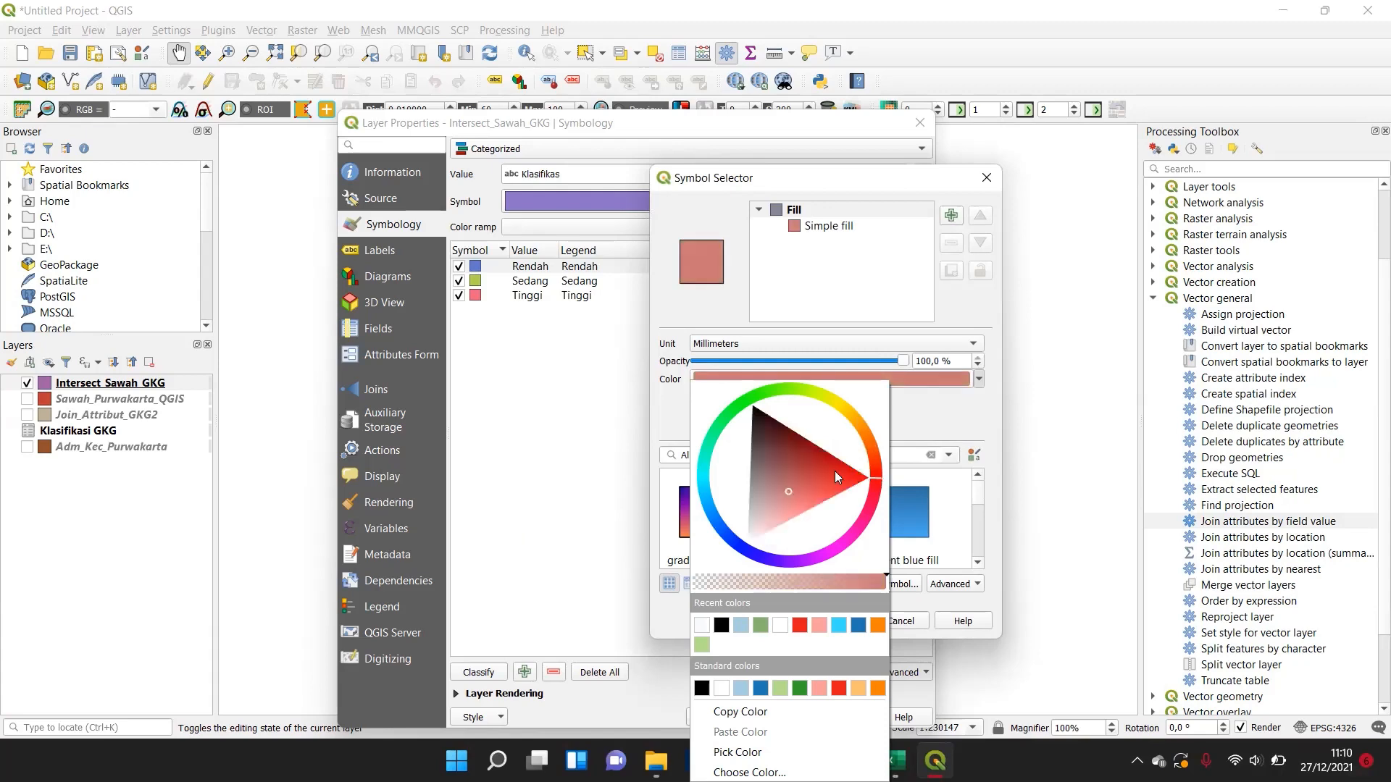
pyautogui.click(837, 476)
pyautogui.click(808, 474)
pyautogui.click(969, 428)
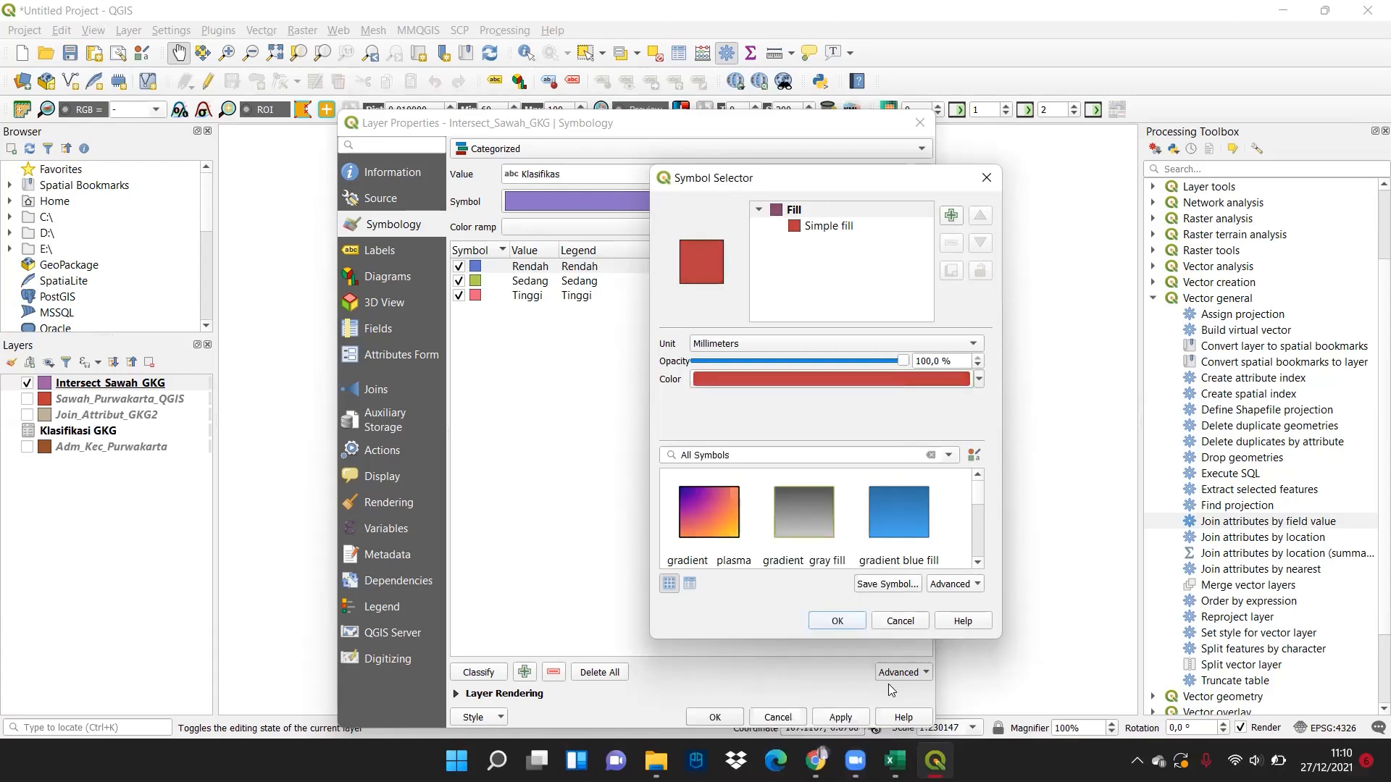
pyautogui.click(848, 621)
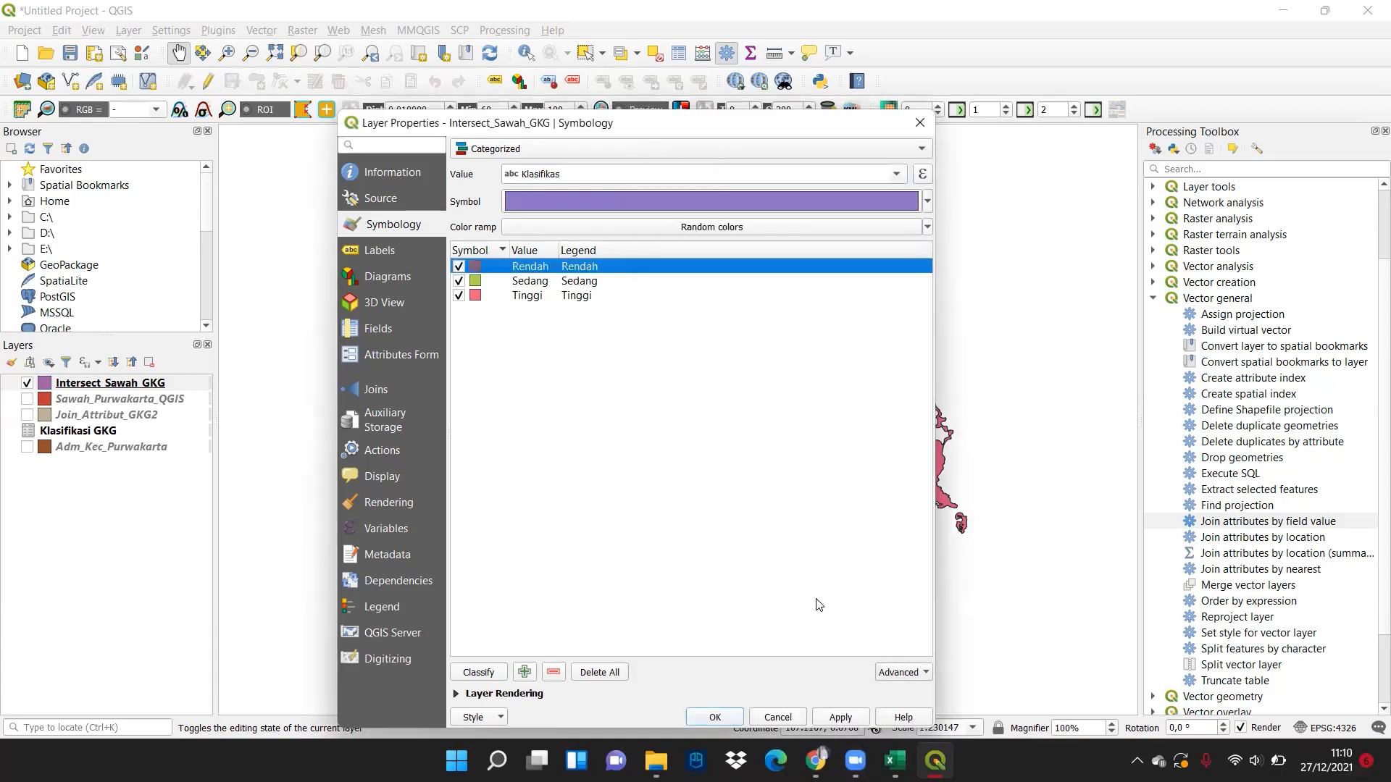
# Step: Change the fill color of the Sedang category to a warm yellow
pyautogui.doubleClick(482, 282)
pyautogui.click(978, 380)
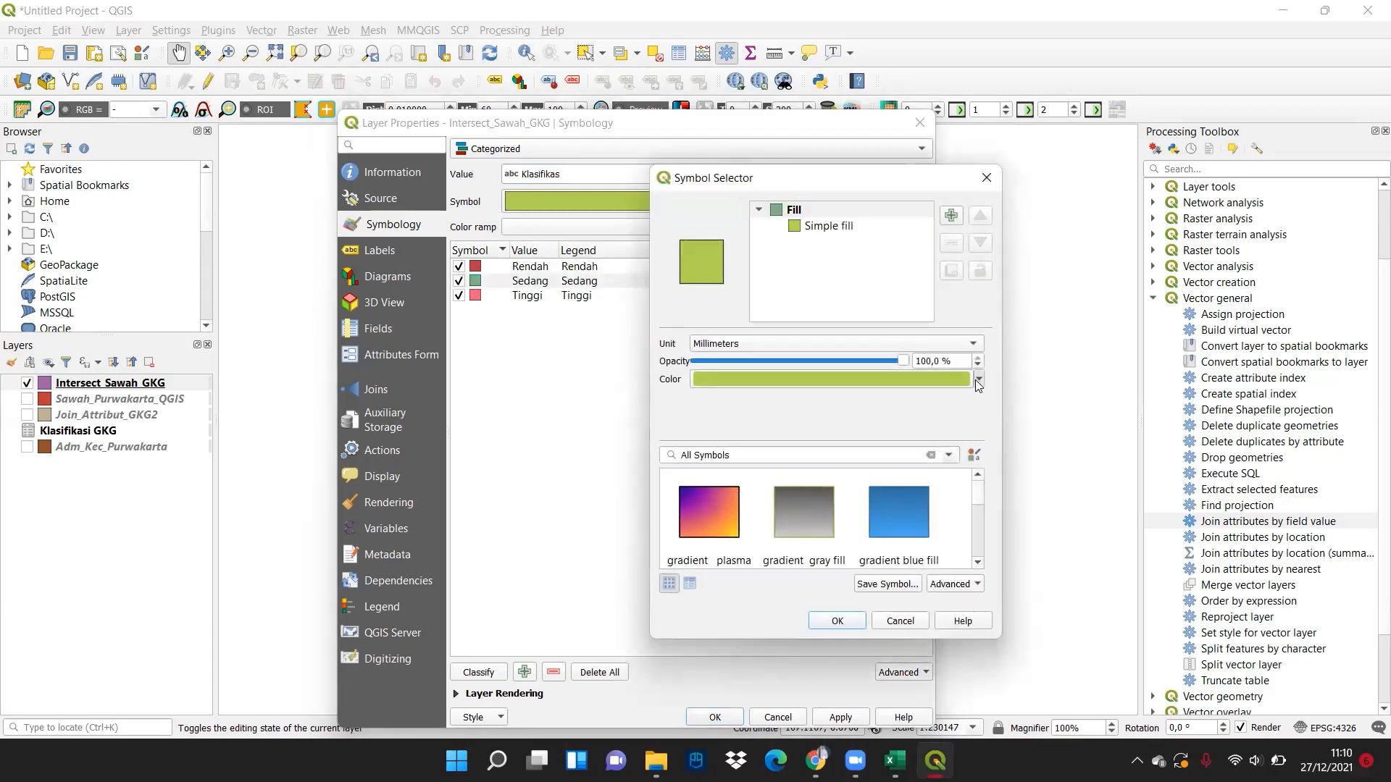
pyautogui.click(831, 401)
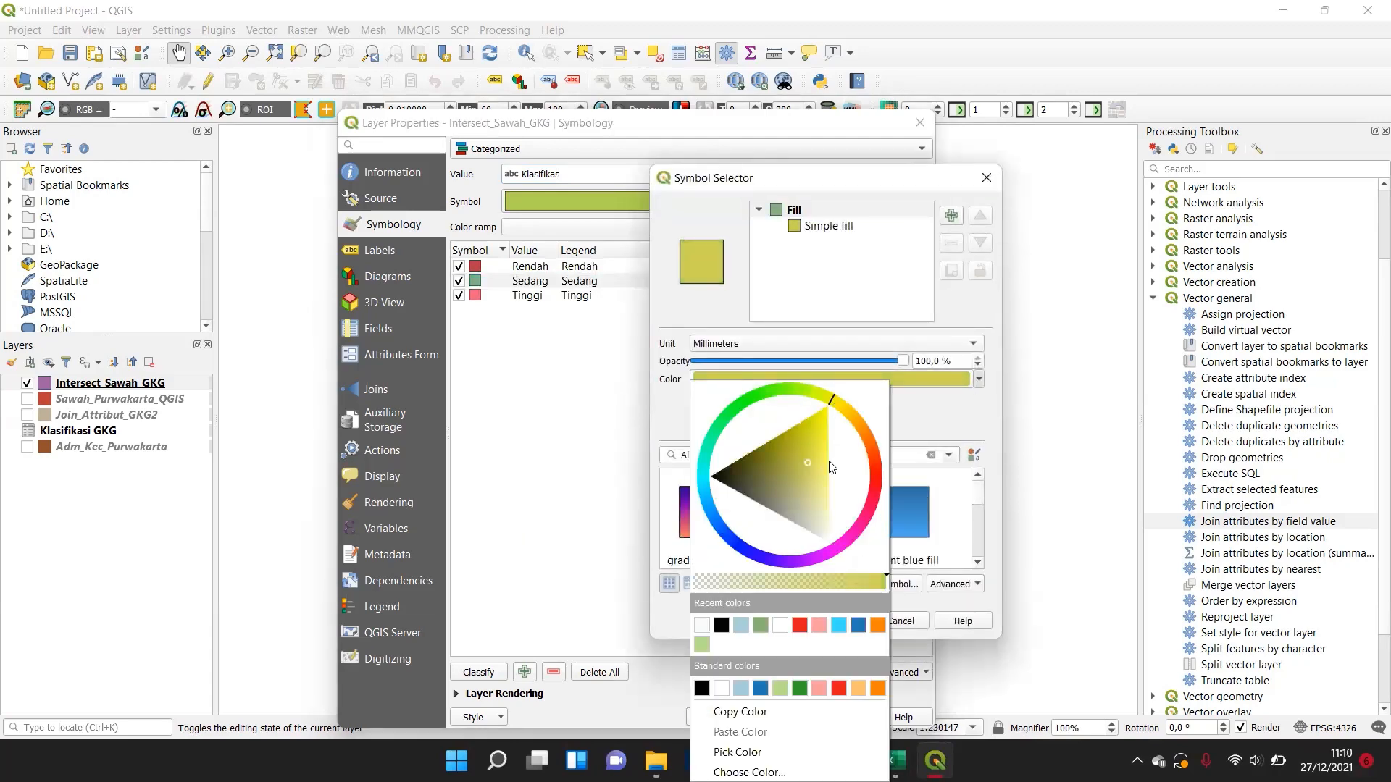
pyautogui.click(841, 407)
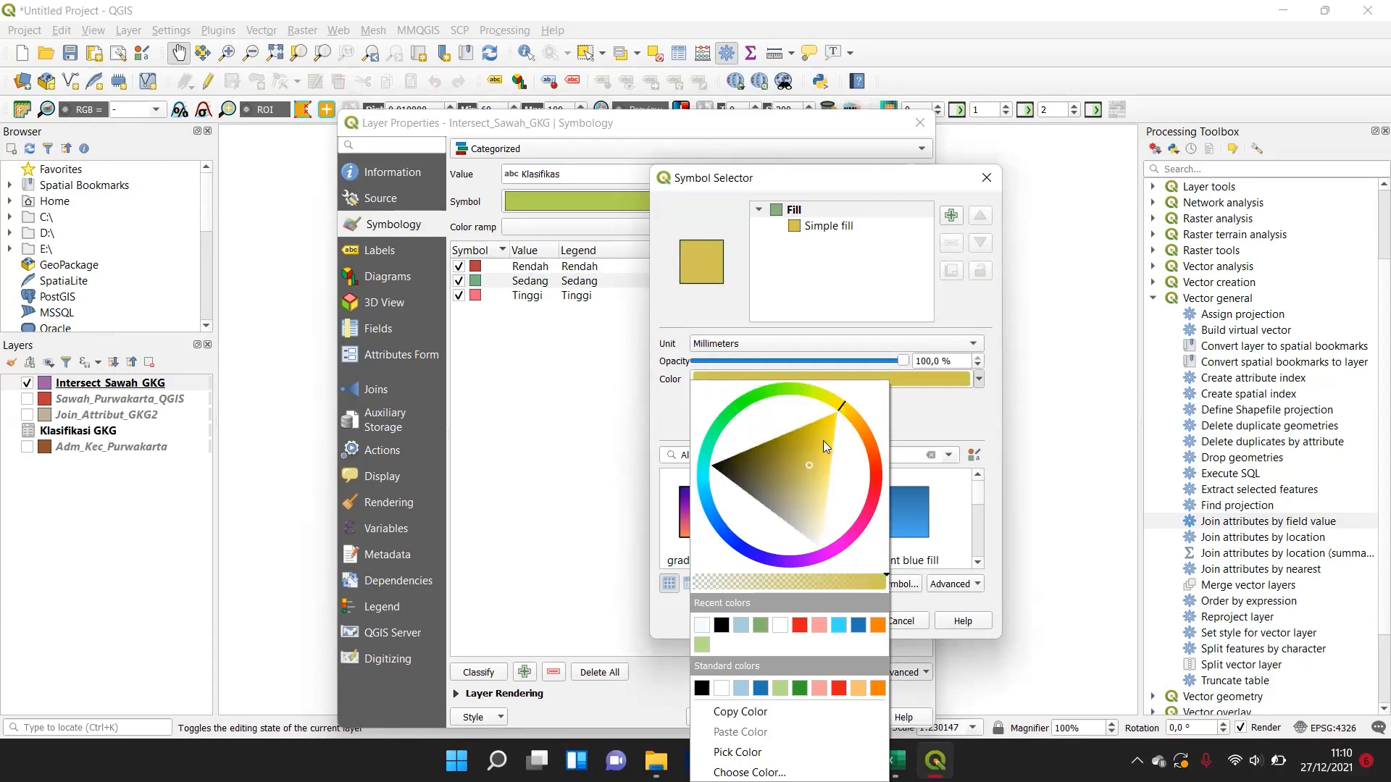
pyautogui.click(823, 454)
pyautogui.click(962, 434)
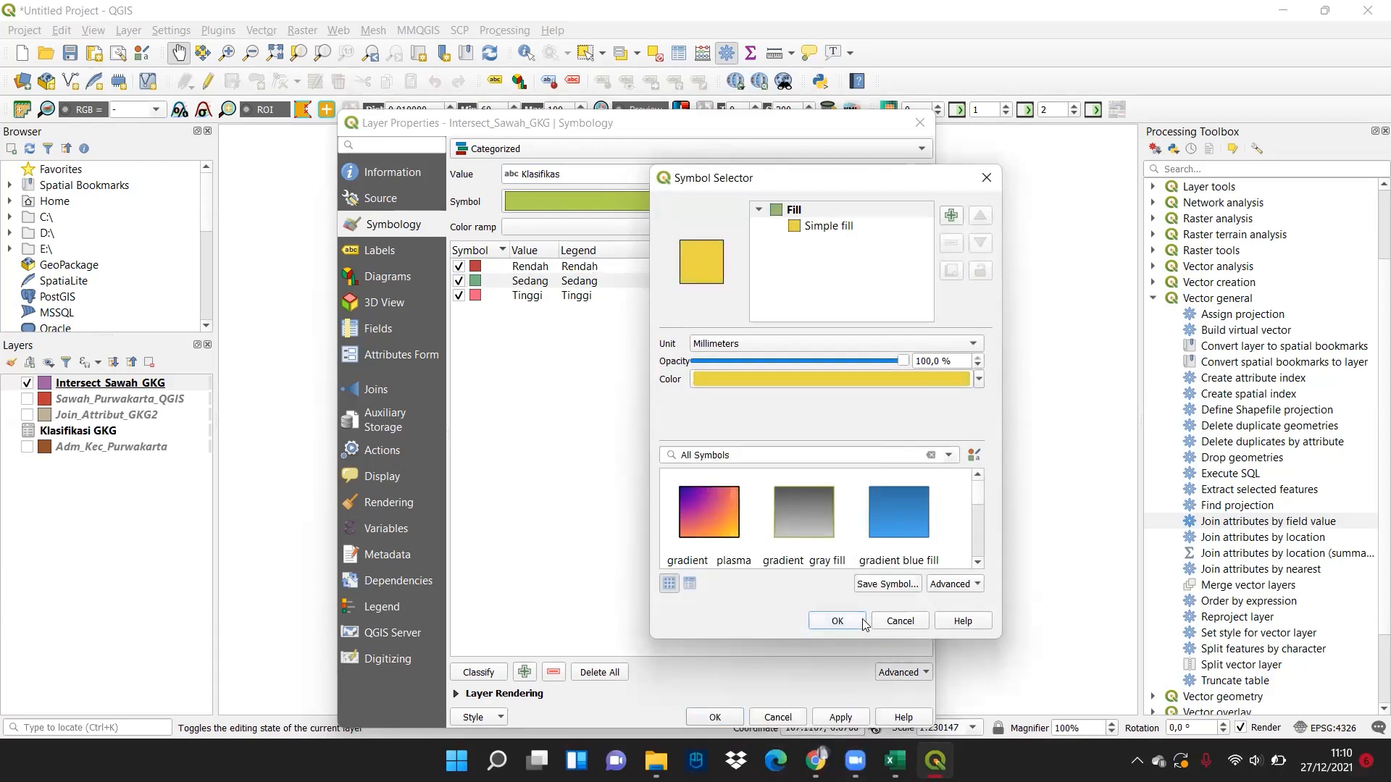
pyautogui.click(841, 621)
# Step: Change the fill color of the Tinggi category to light green
pyautogui.click(516, 310)
pyautogui.doubleClick(481, 295)
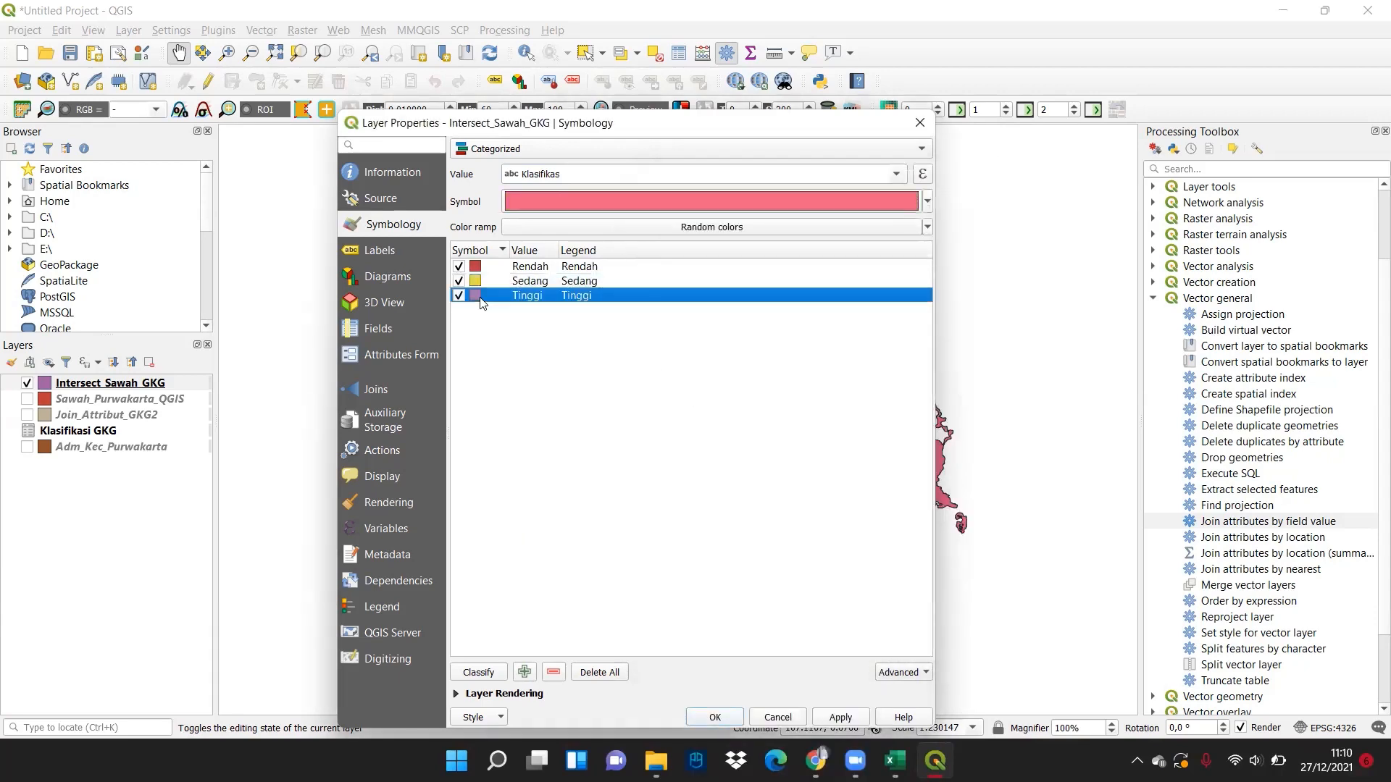
pyautogui.click(979, 381)
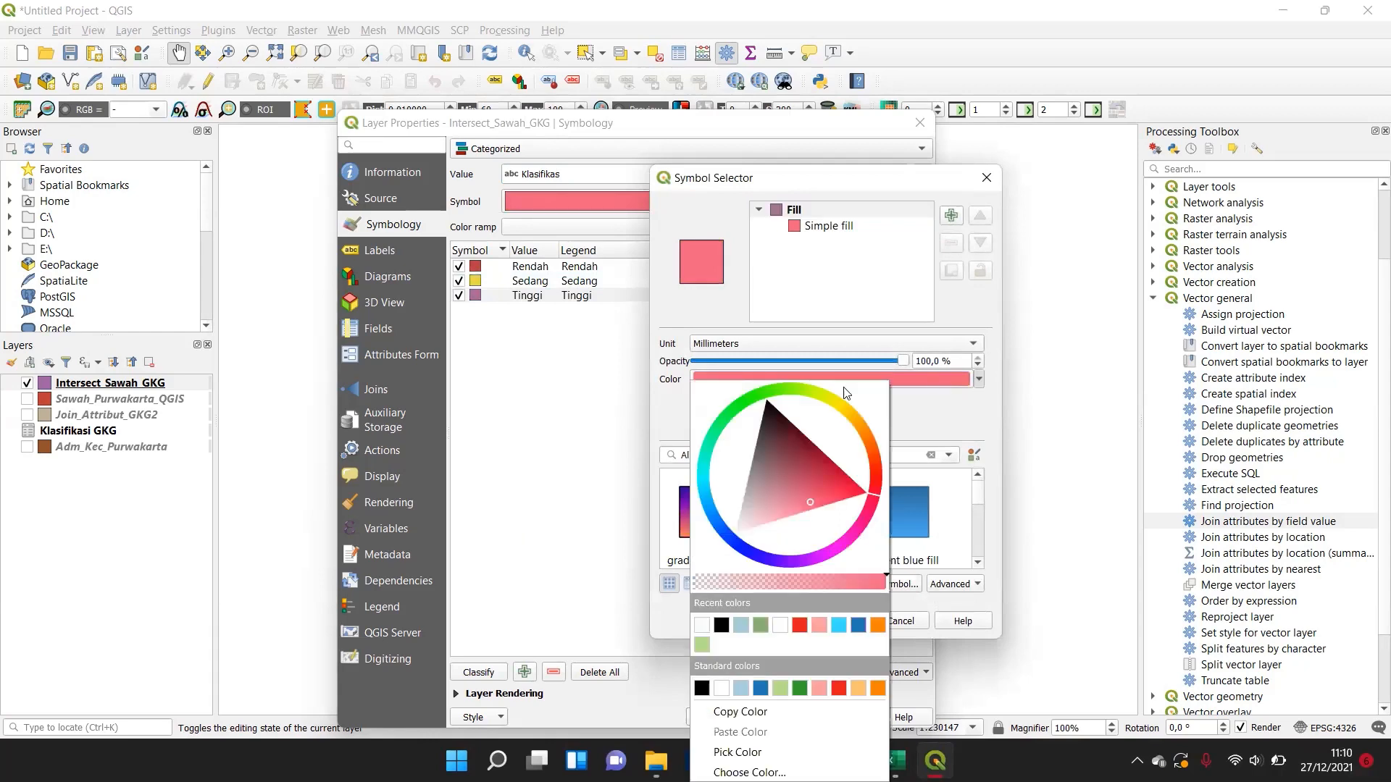
pyautogui.click(779, 393)
pyautogui.click(979, 379)
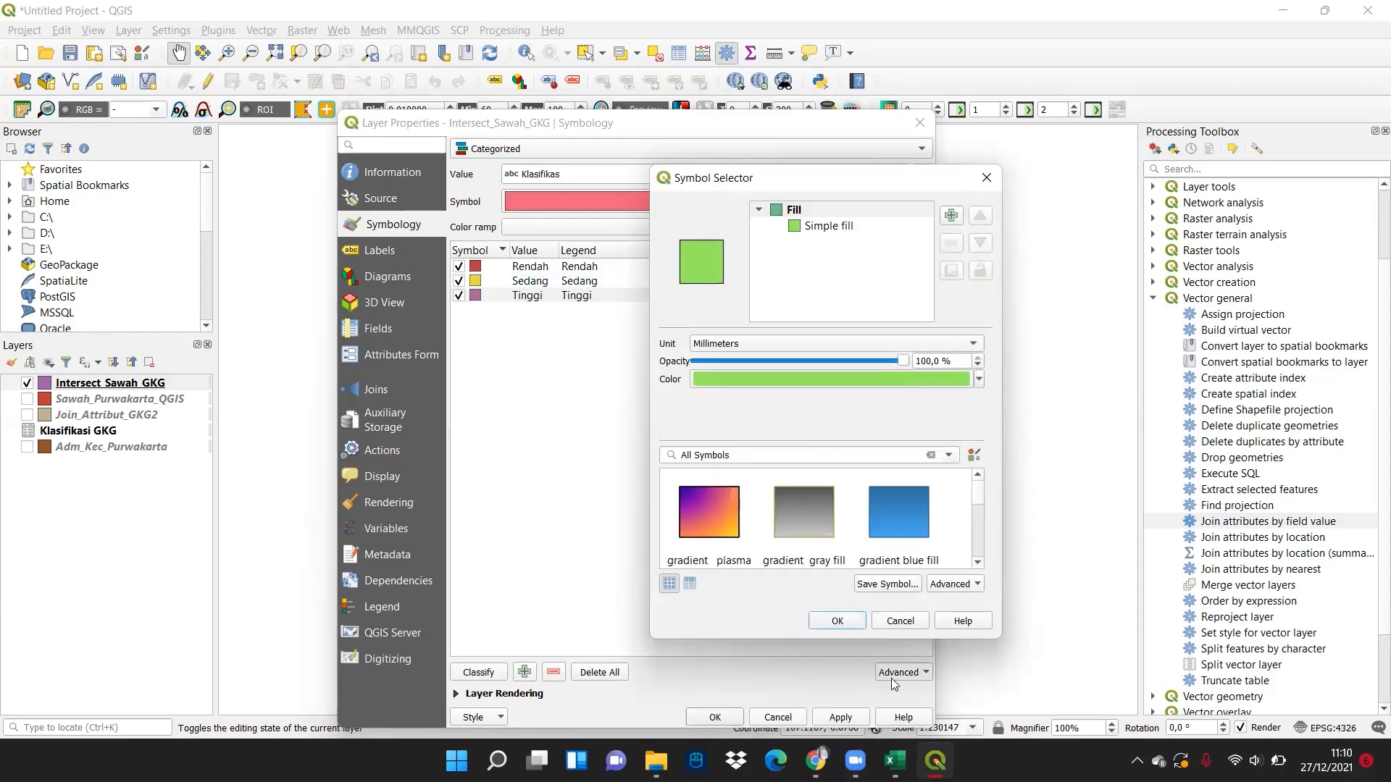
pyautogui.click(832, 621)
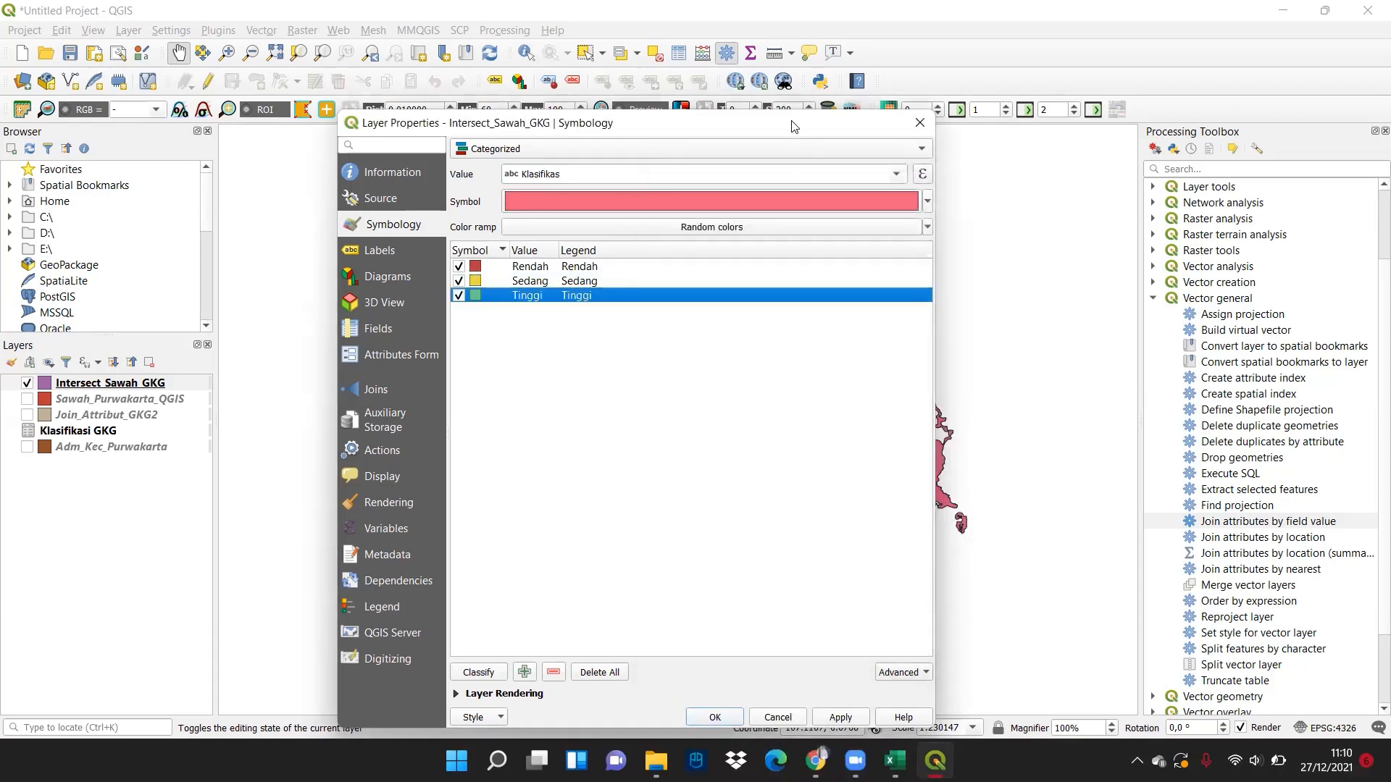
# Step: Apply the categorized styling to Intersect_Sawah_GKG and close the layer properties
pyautogui.moveTo(795, 126); pyautogui.dragTo(818, 33)
pyautogui.click(863, 623)
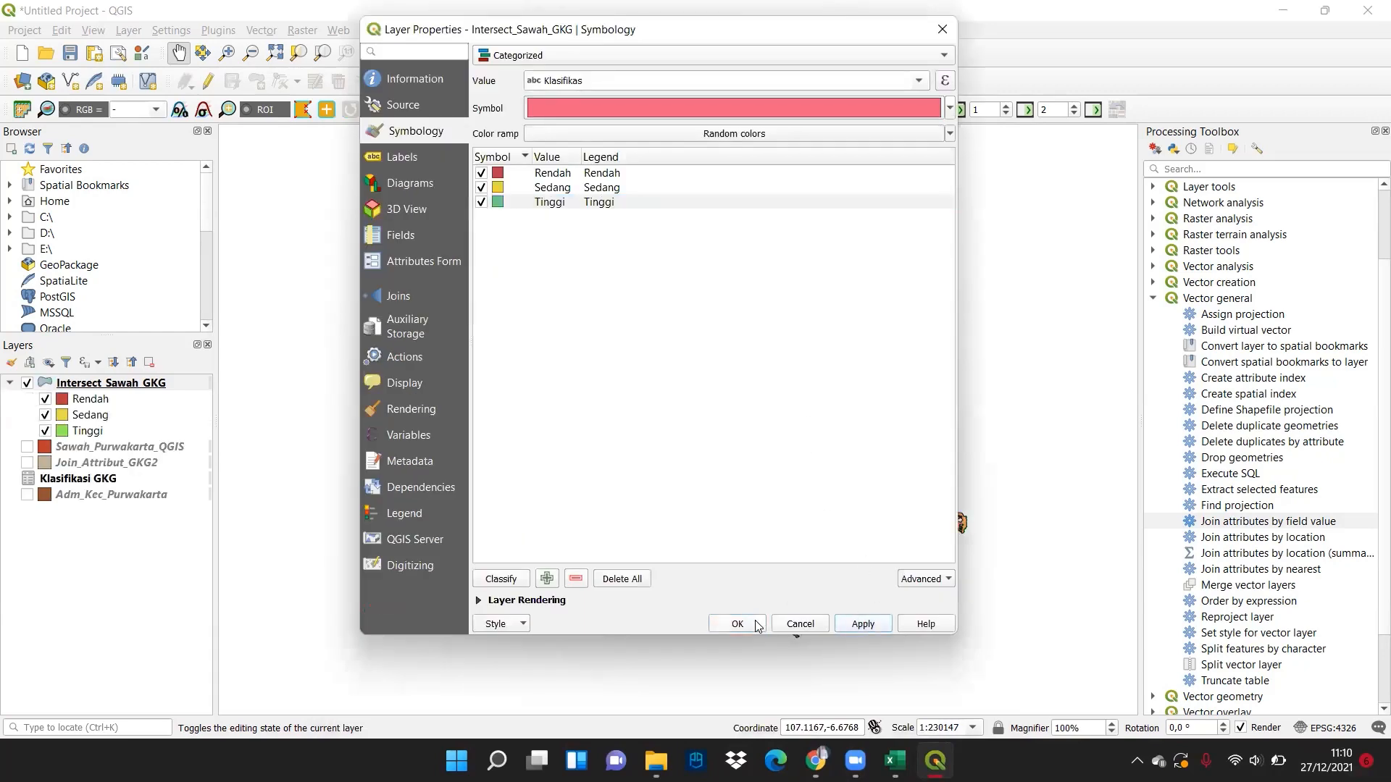
pyautogui.click(942, 29)
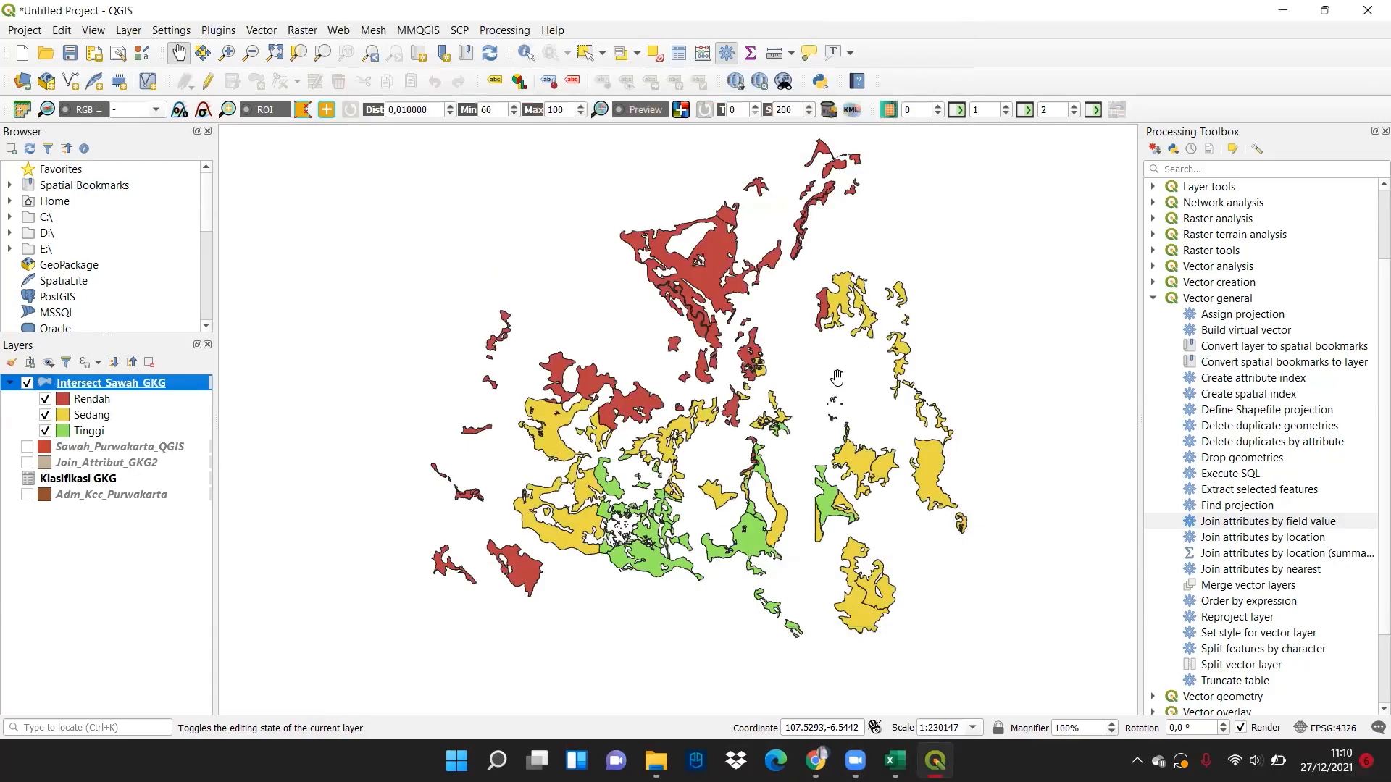
pyautogui.moveTo(810, 502); pyautogui.dragTo(781, 508)
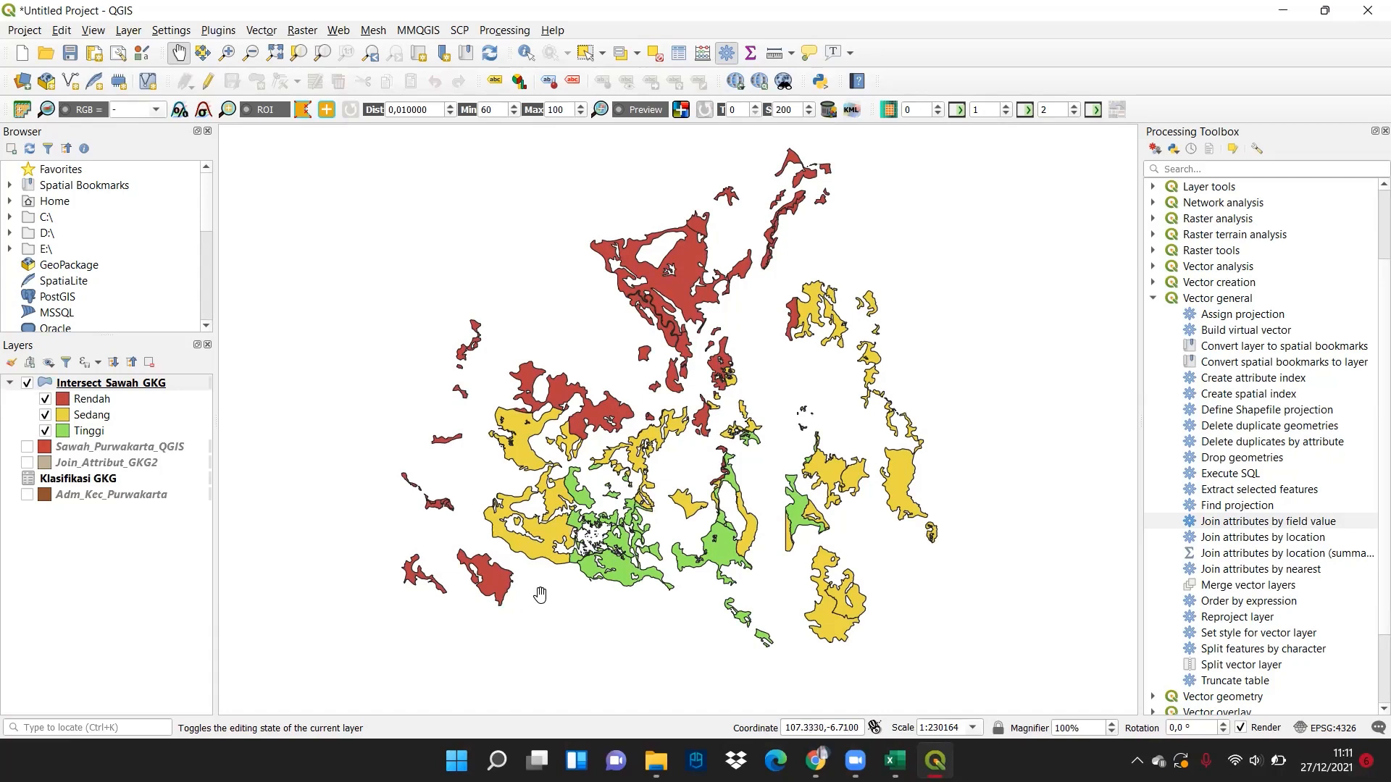
pyautogui.moveTo(570, 629); pyautogui.dragTo(539, 625)
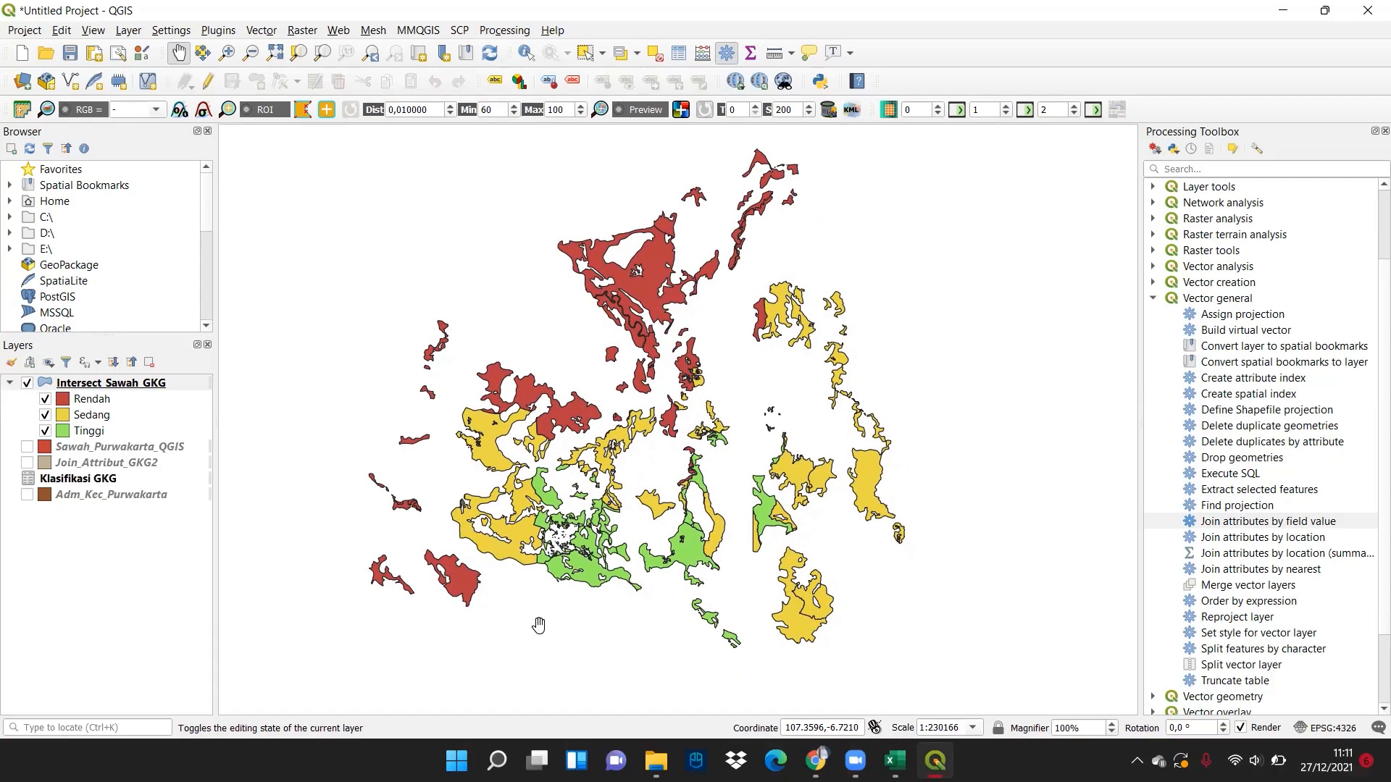
pyautogui.moveTo(543, 620)
pyautogui.mouseDown()
pyautogui.moveTo(559, 633)
pyautogui.moveTo(568, 621)
pyautogui.mouseUp()
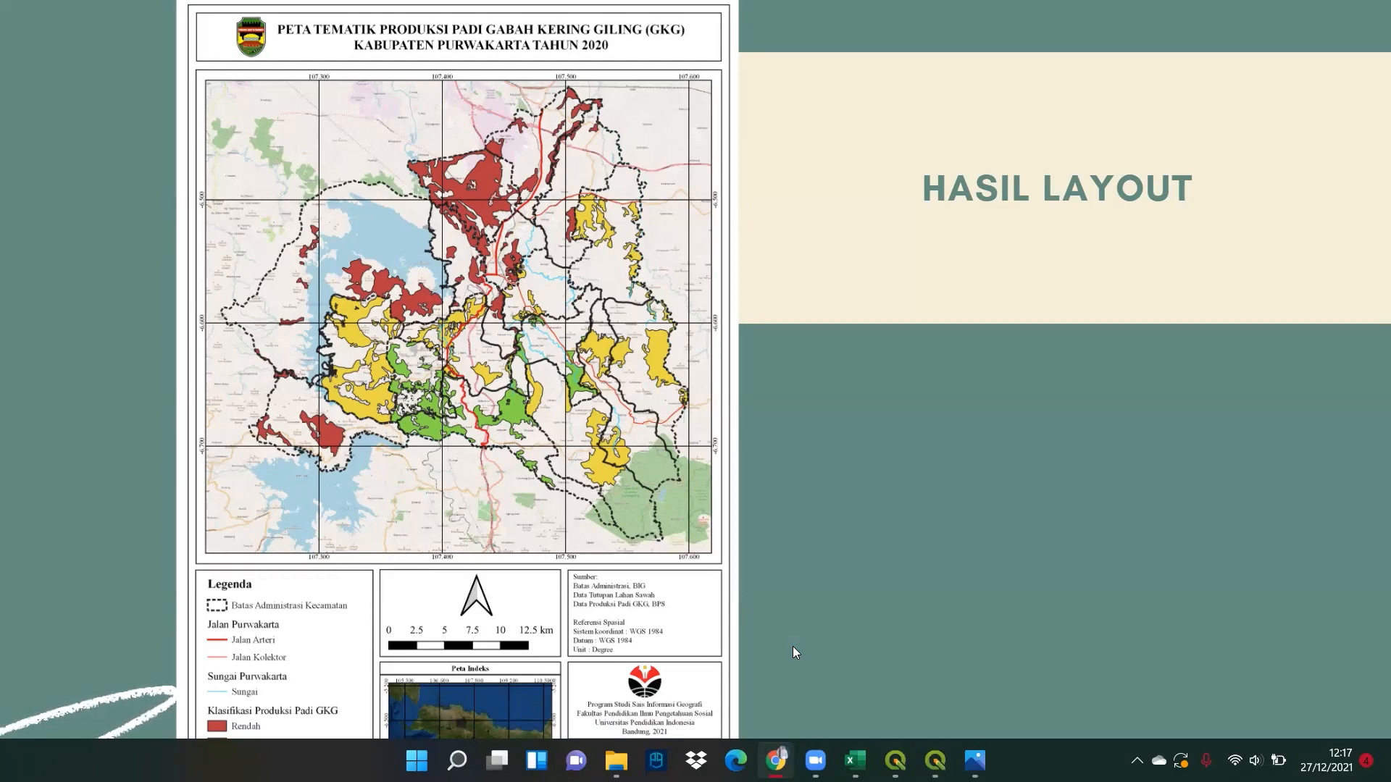
pyautogui.click(793, 647)
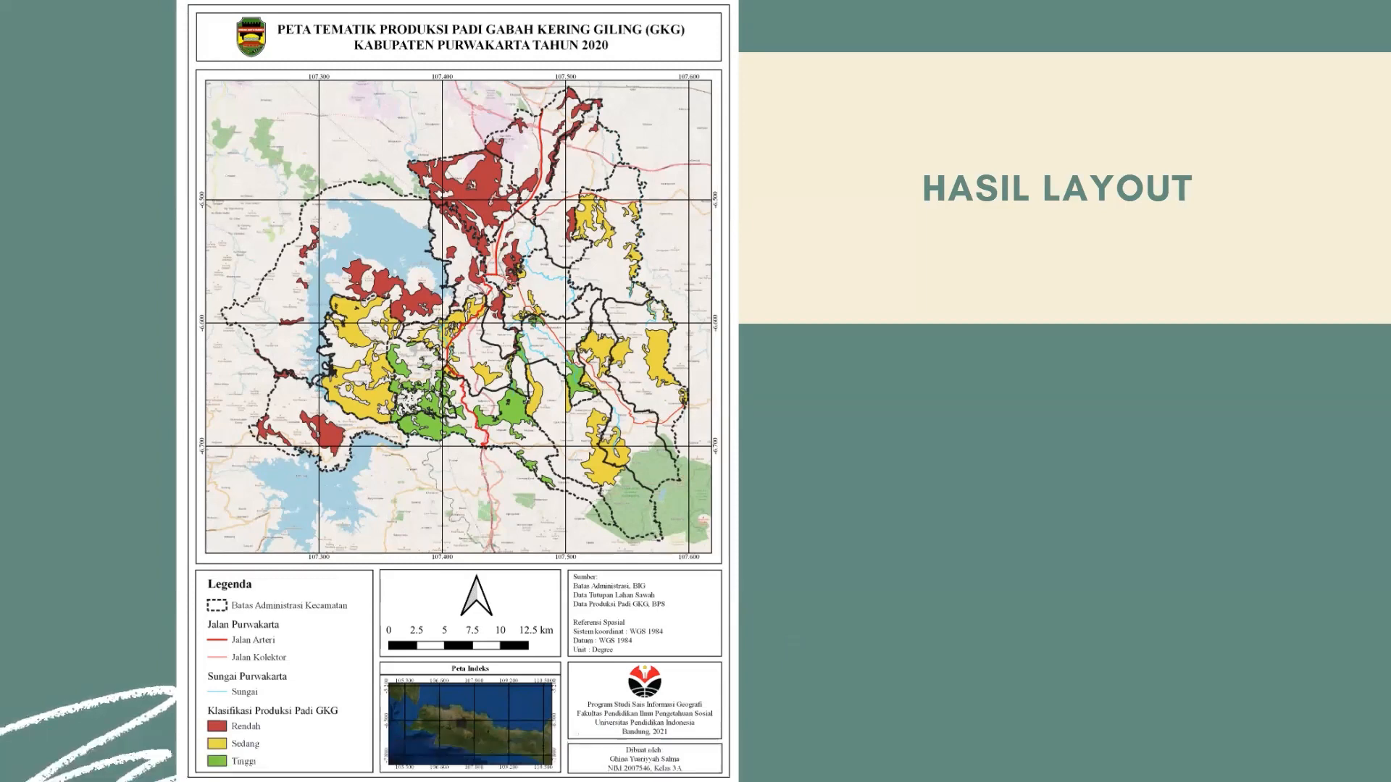